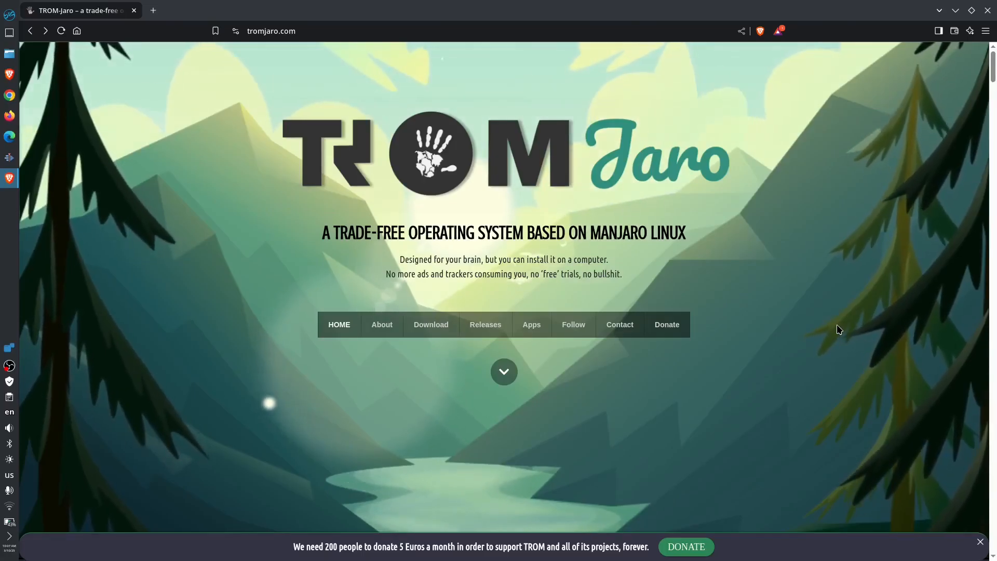
# - Scroll to the background section and page through the wallpaper carousel
pyautogui.scroll(-5, 840, 330)
pyautogui.scroll(-4, 839, 330)
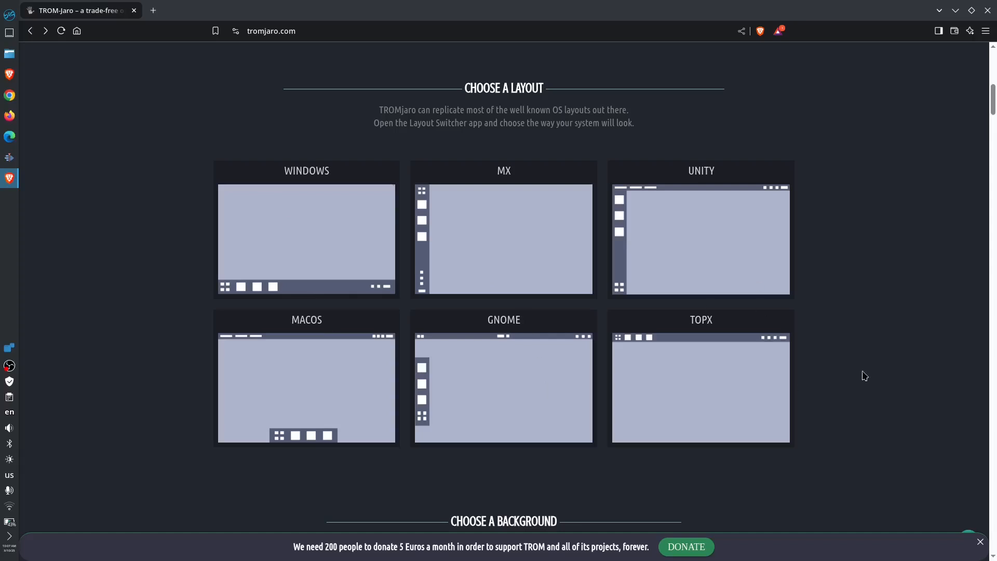
pyautogui.scroll(-5, 877, 365)
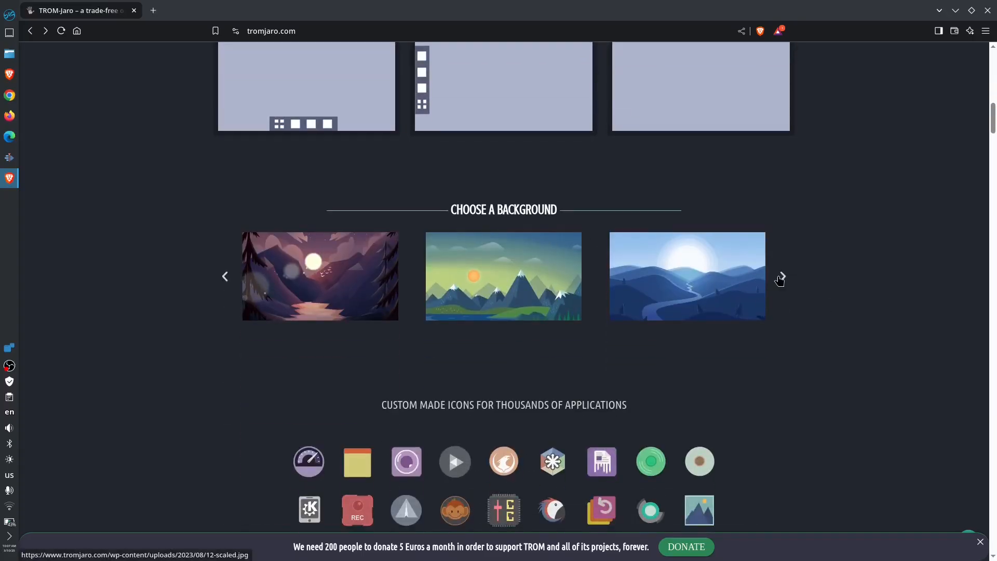
pyautogui.click(783, 277)
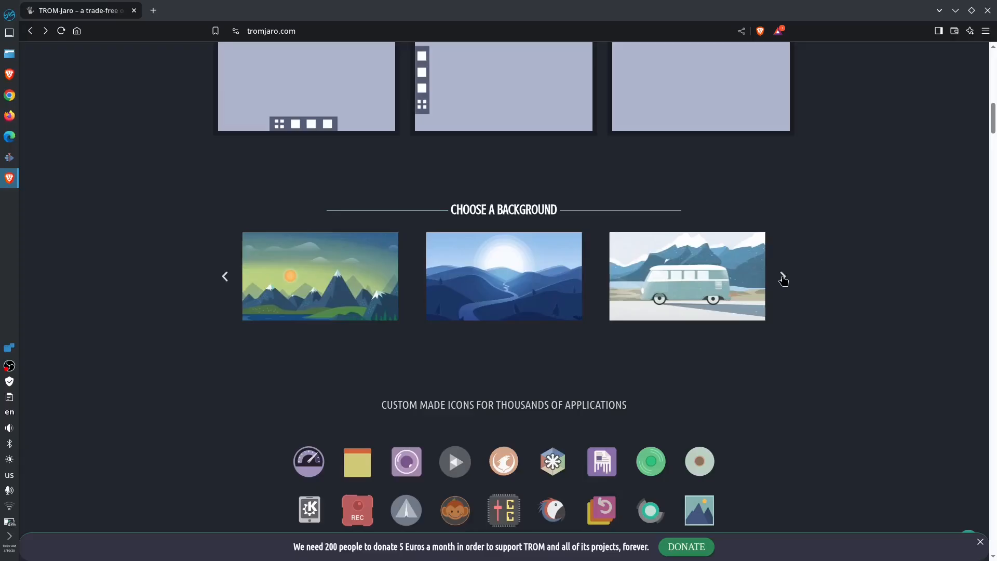
pyautogui.click(783, 278)
pyautogui.click(783, 278)
pyautogui.click(783, 277)
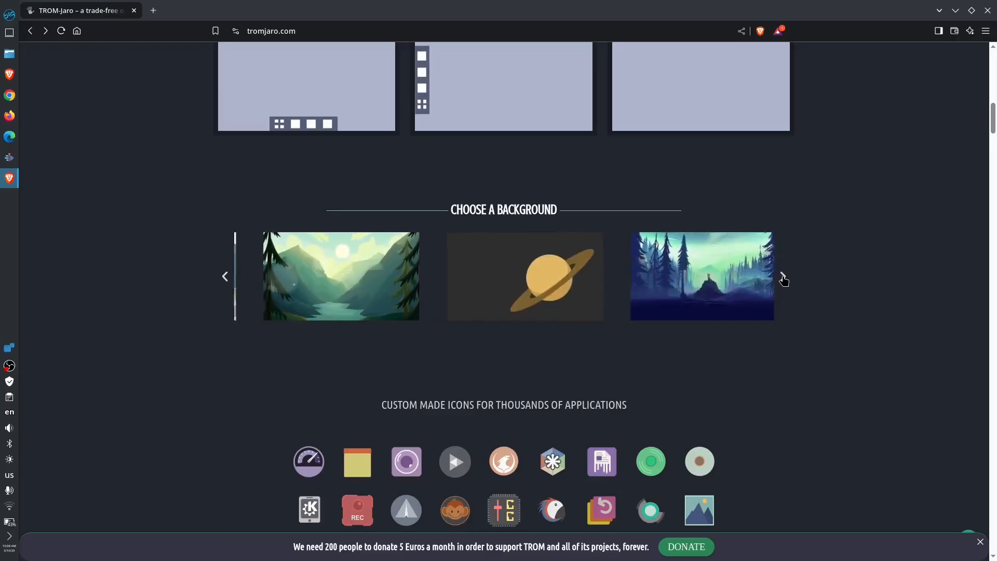
pyautogui.click(784, 277)
pyautogui.click(783, 277)
pyautogui.click(784, 278)
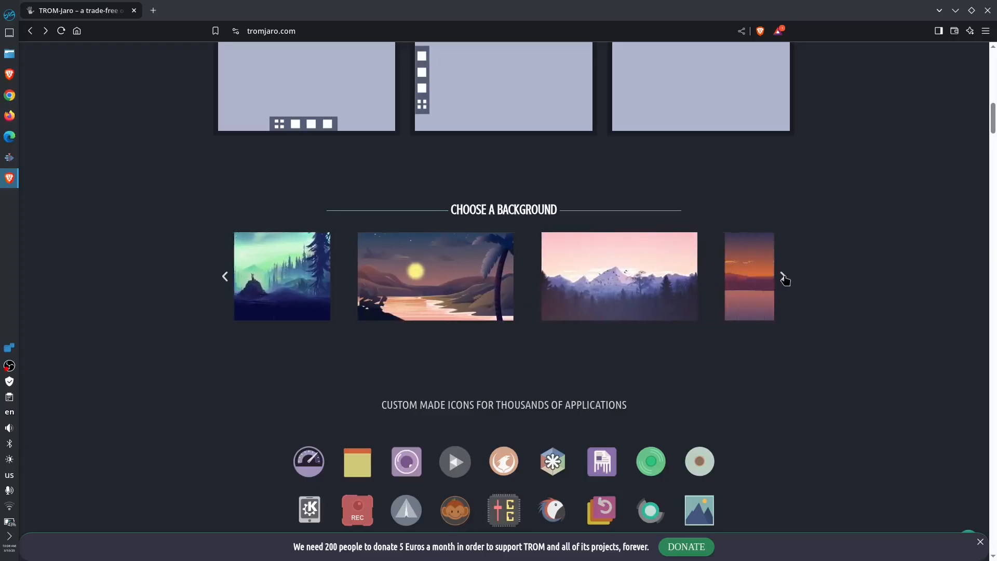
pyautogui.click(783, 277)
pyautogui.click(783, 278)
pyautogui.click(783, 277)
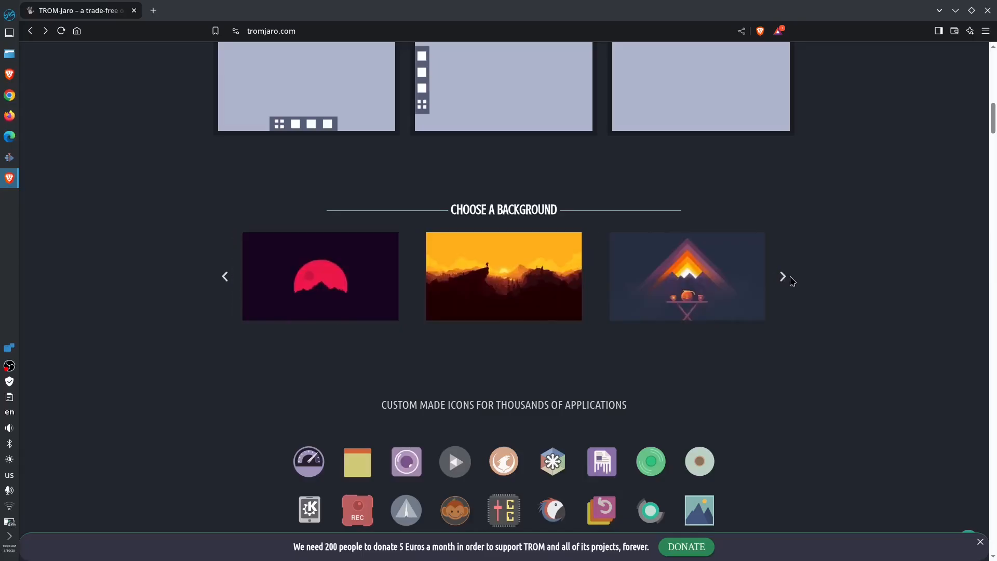
pyautogui.click(784, 279)
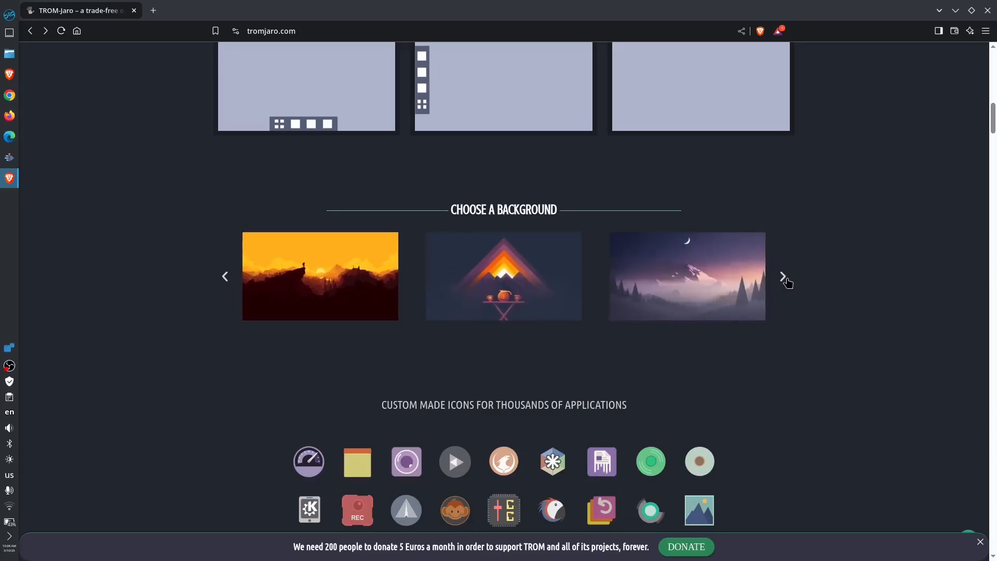
pyautogui.click(784, 279)
pyautogui.click(785, 278)
pyautogui.click(784, 279)
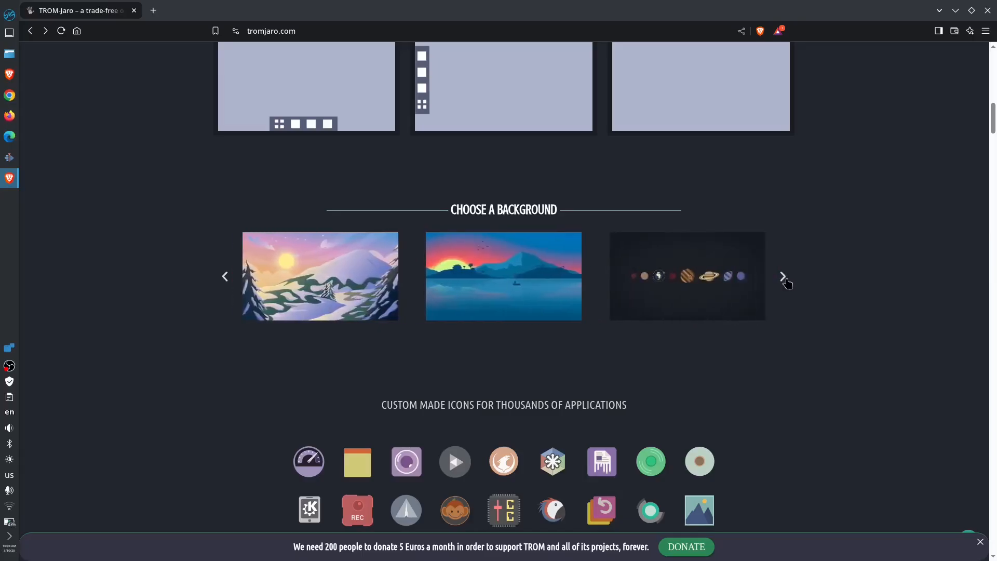
pyautogui.click(784, 279)
pyautogui.click(784, 278)
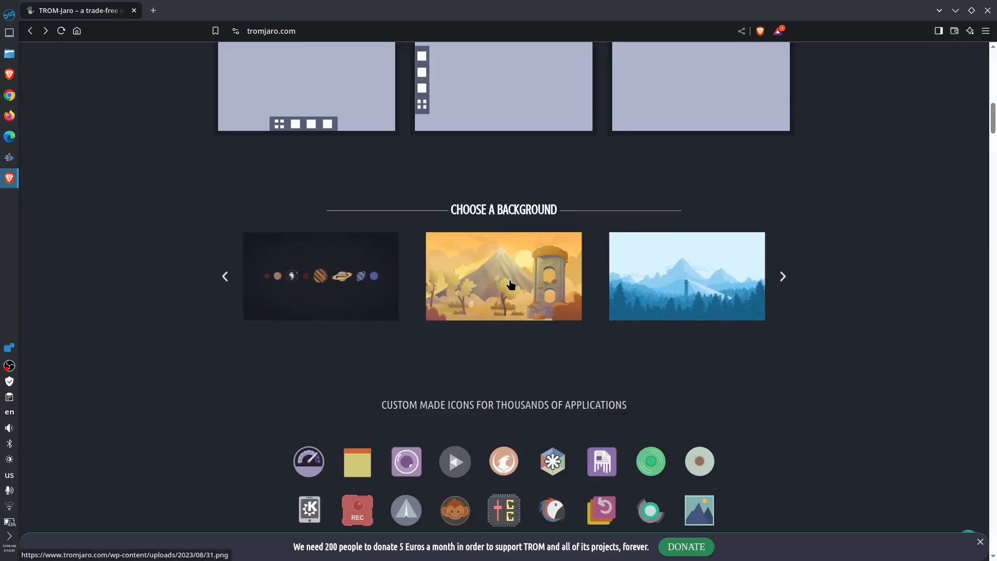
pyautogui.click(782, 279)
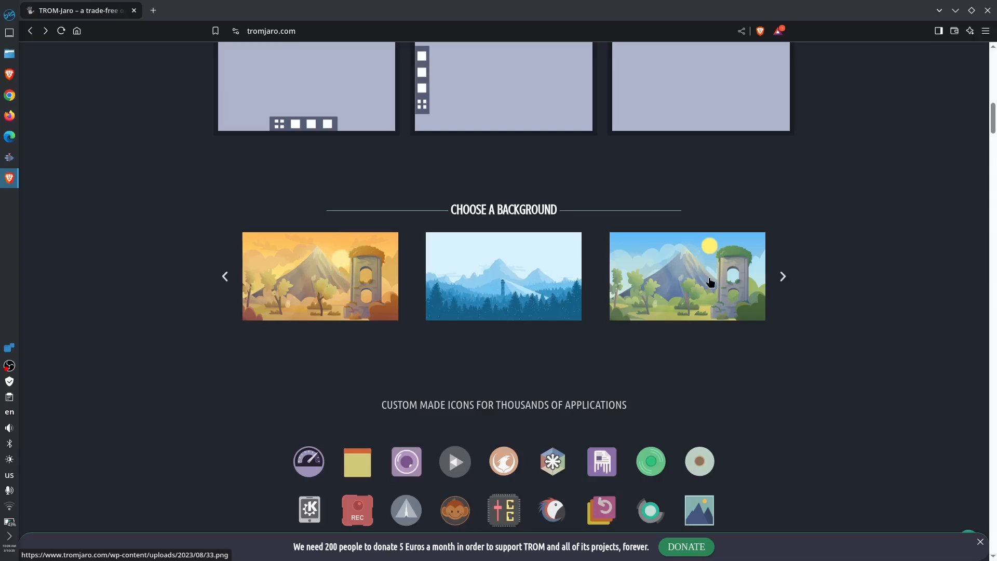
# - Scroll through the icons, themes, customization, settings manager and software manager sections
pyautogui.scroll(-3, 873, 412)
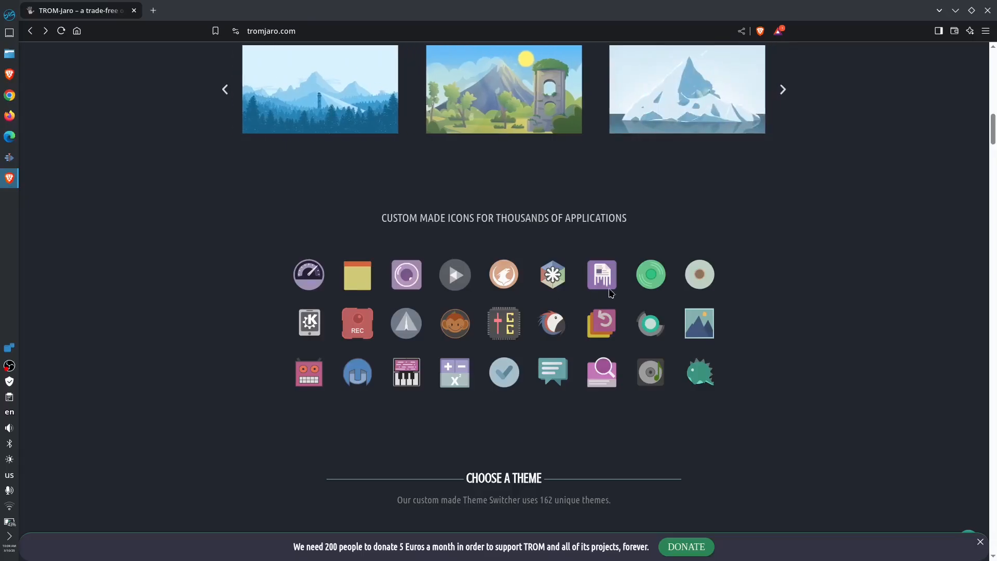
pyautogui.scroll(-5, 841, 378)
pyautogui.scroll(-3, 857, 366)
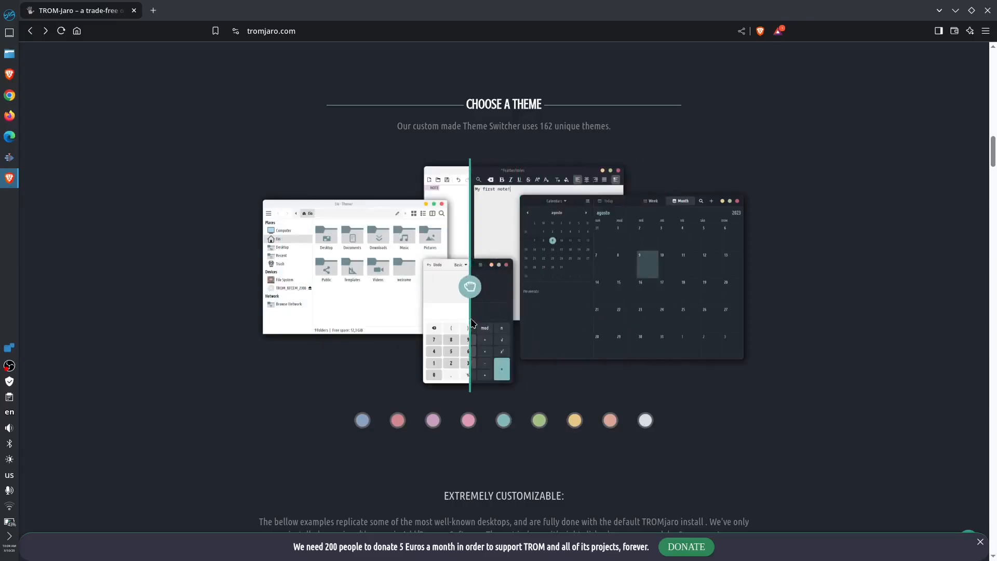
pyautogui.scroll(-5, 837, 382)
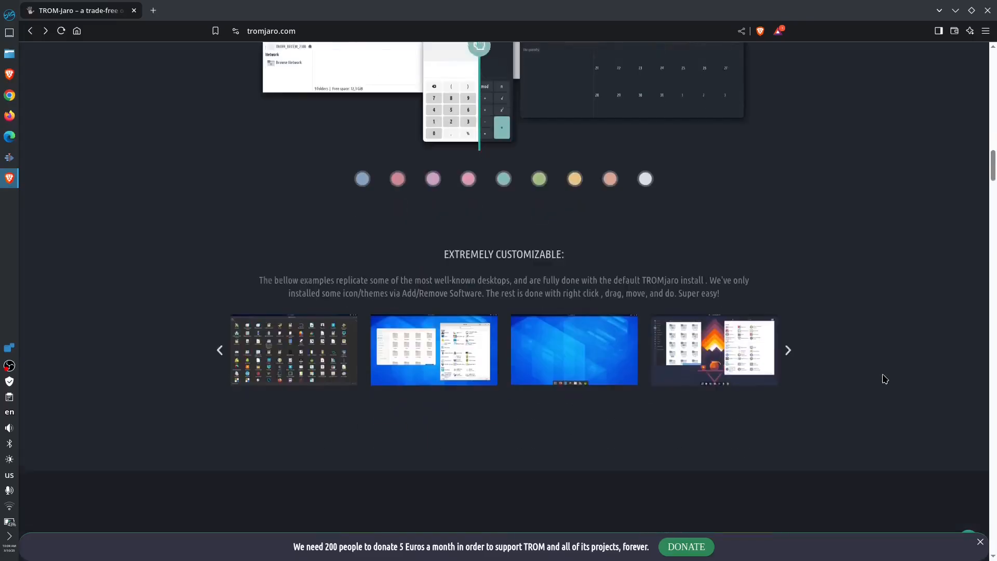
pyautogui.scroll(-3, 920, 378)
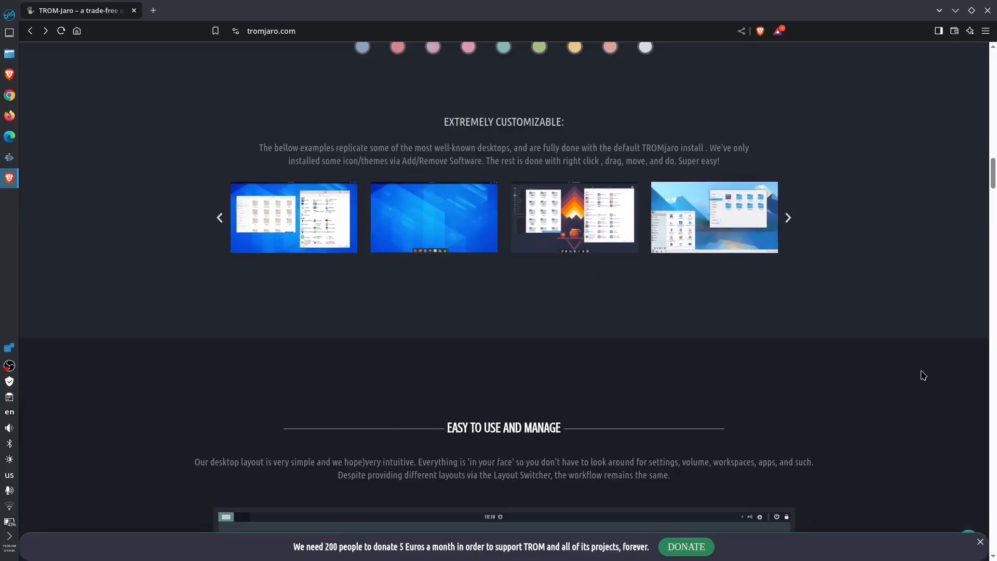
pyautogui.scroll(-6, 938, 366)
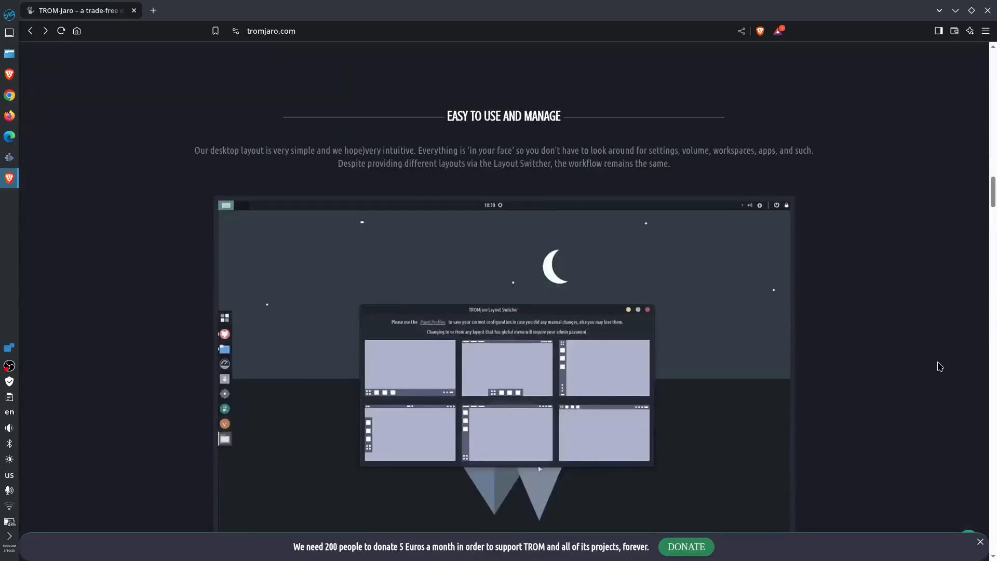
pyautogui.scroll(-3, 940, 366)
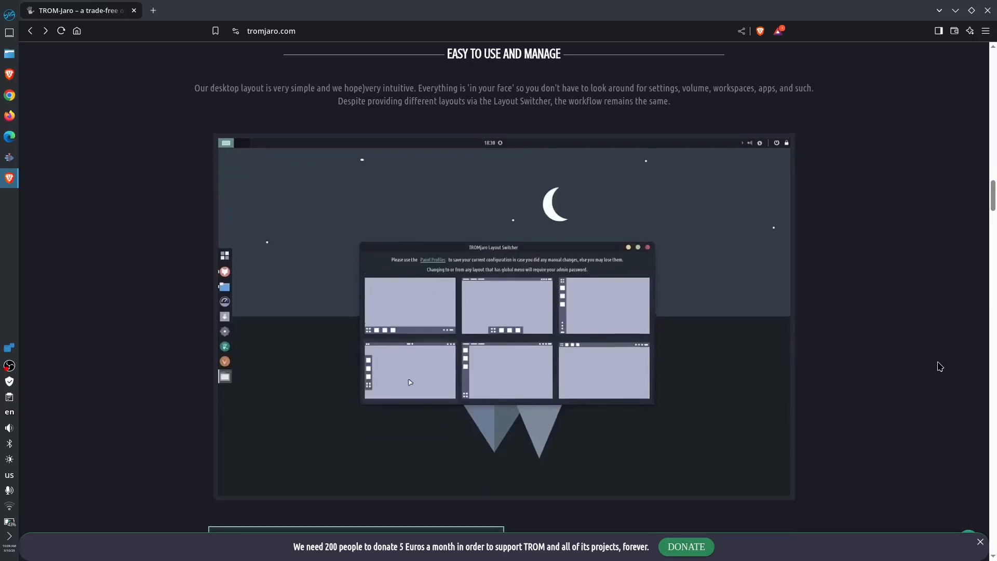
pyautogui.scroll(-6, 940, 367)
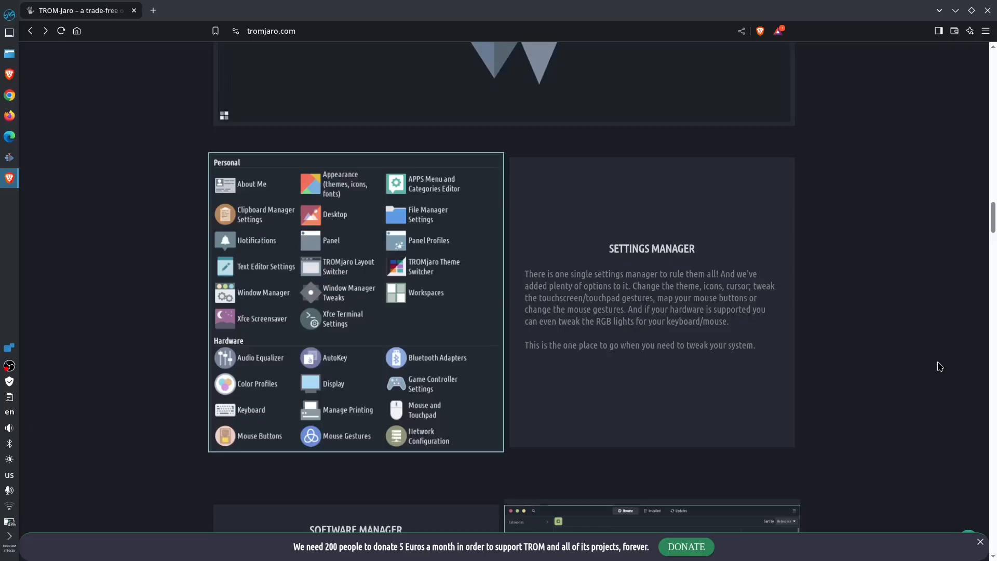
pyautogui.scroll(-7, 940, 366)
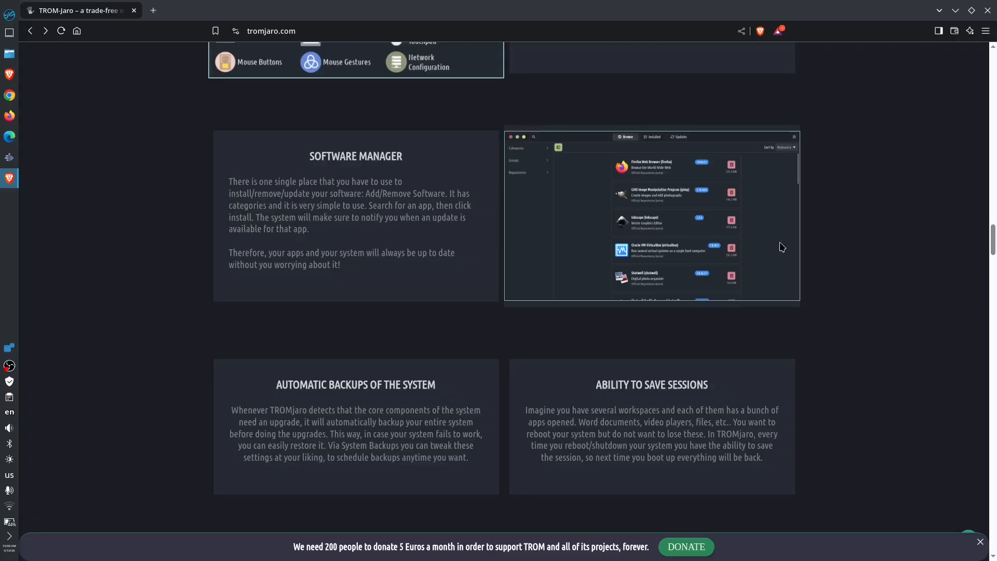
pyautogui.scroll(-5, 847, 335)
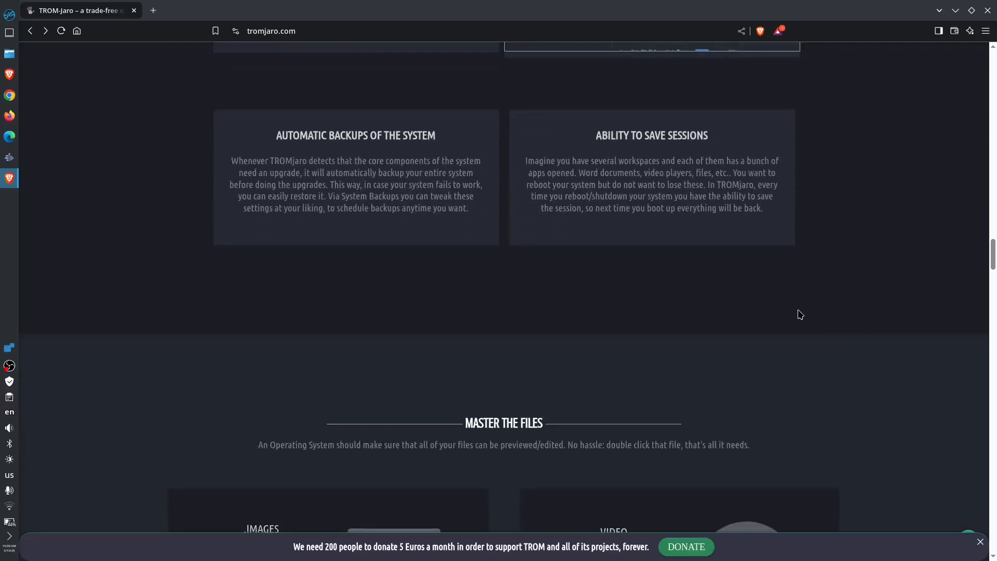
# - Read through the backups, sessions, file handling and web browsing sections
pyautogui.scroll(2, 800, 314)
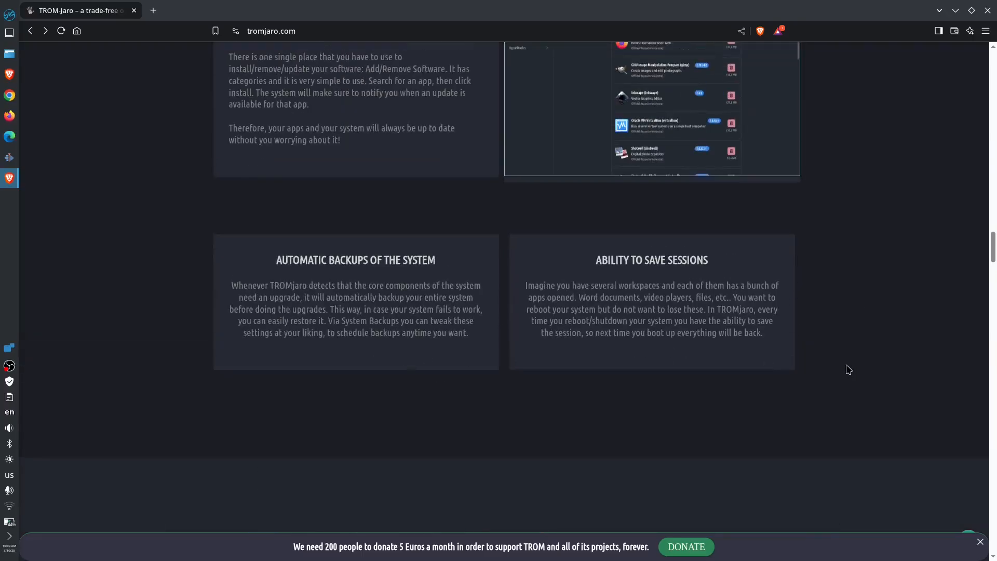
pyautogui.scroll(-7, 855, 367)
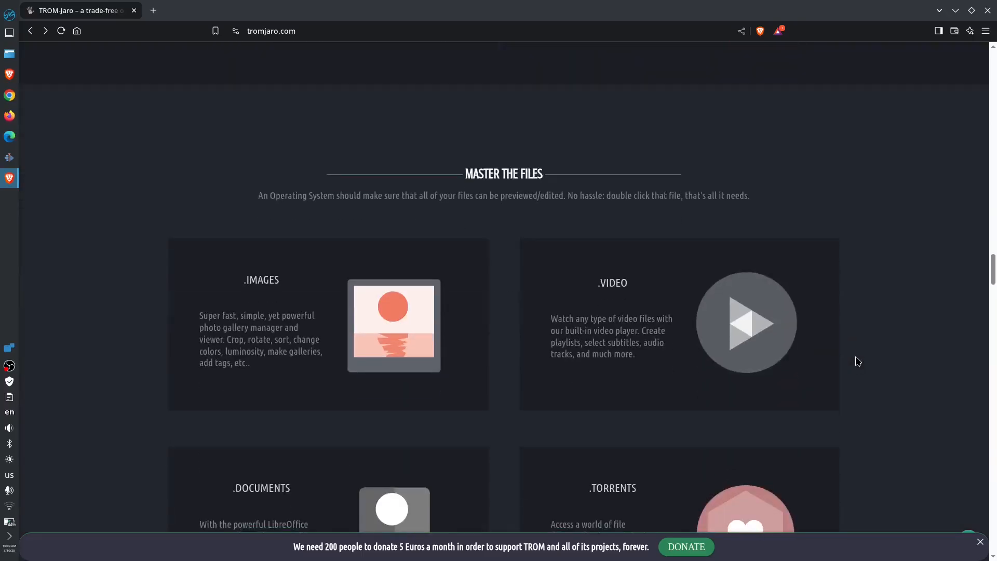
pyautogui.scroll(-1, 858, 362)
pyautogui.scroll(-1, 858, 360)
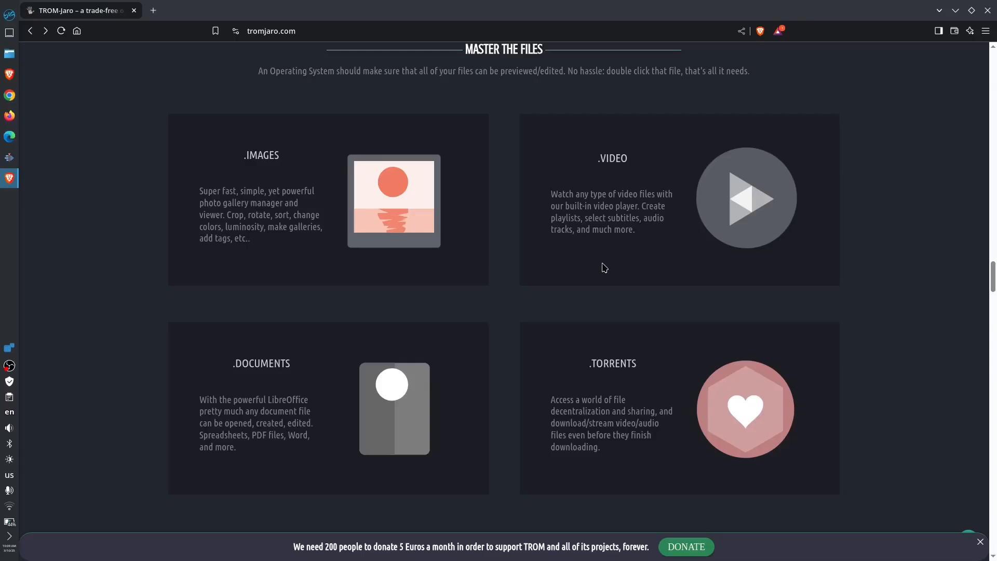
pyautogui.scroll(-1, 919, 400)
pyautogui.scroll(-10, 919, 401)
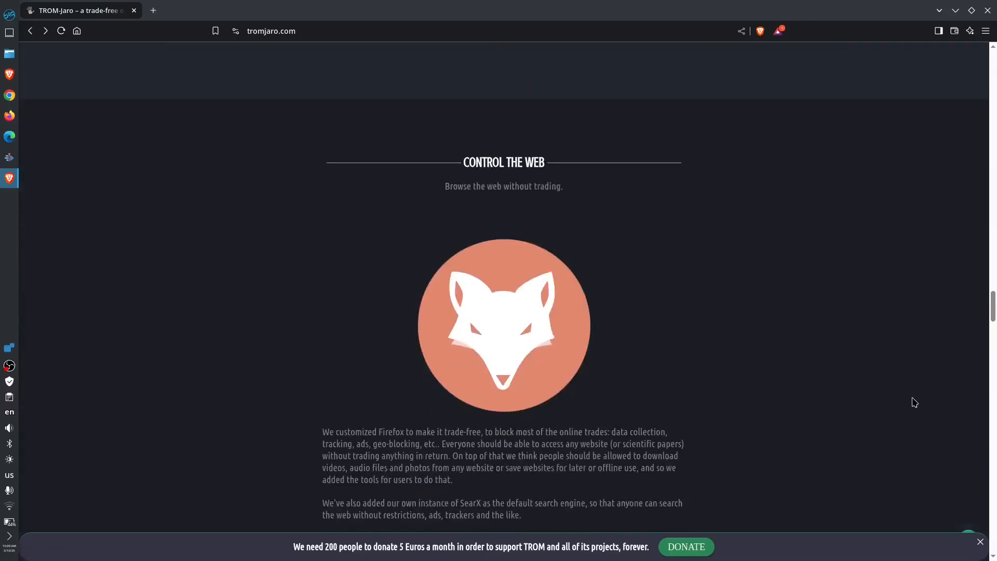
pyautogui.scroll(1, 914, 402)
pyautogui.scroll(-4, 913, 403)
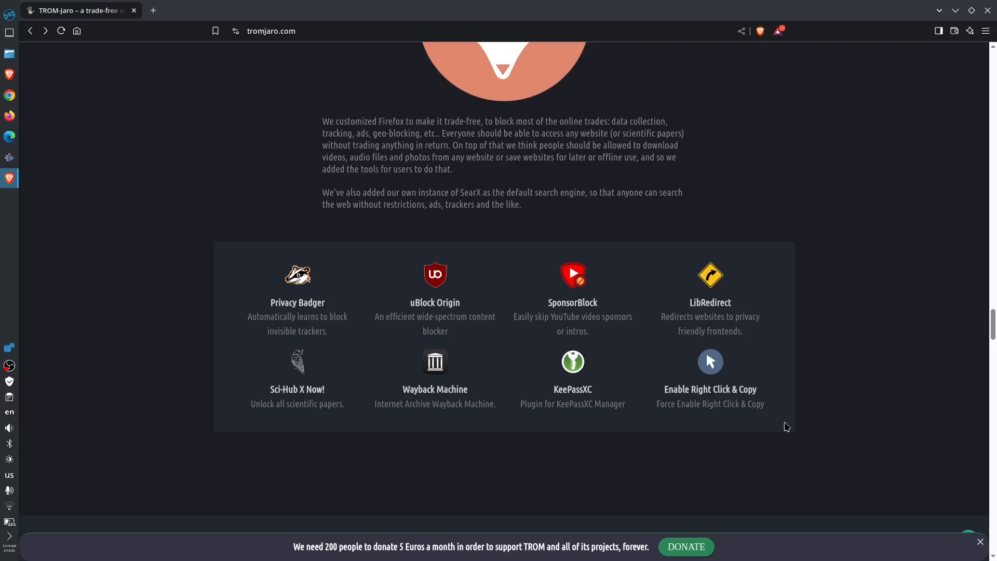
pyautogui.scroll(-7, 883, 380)
pyautogui.scroll(-1, 889, 381)
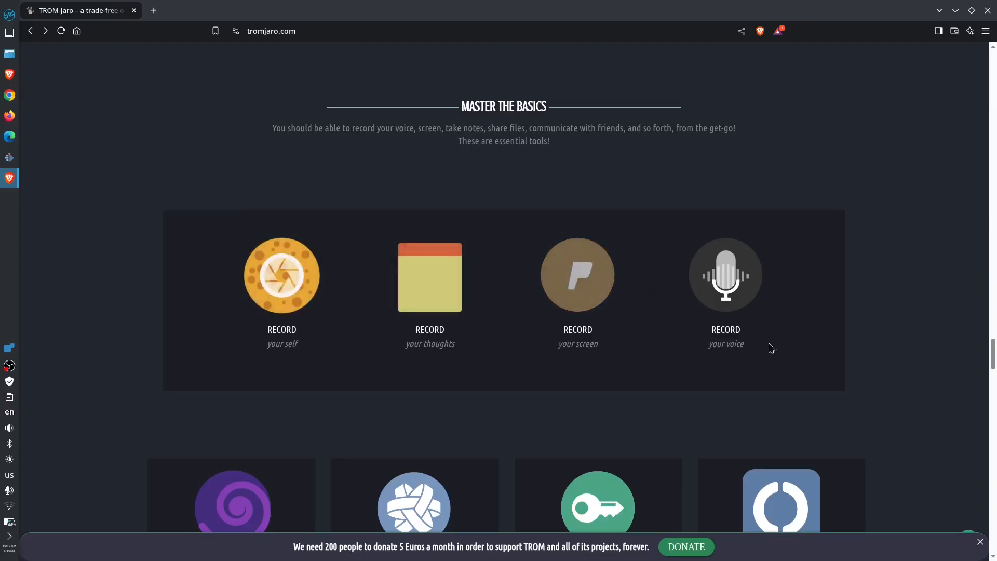
# - Scroll through the basic tools, HUD and gestures sections of the page
pyautogui.scroll(-6, 961, 357)
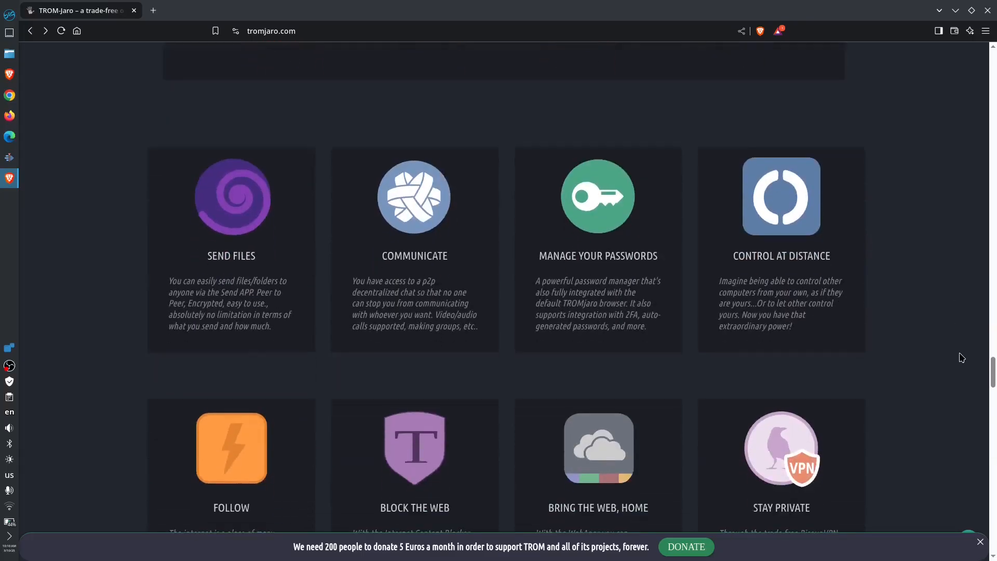
pyautogui.scroll(-1, 961, 357)
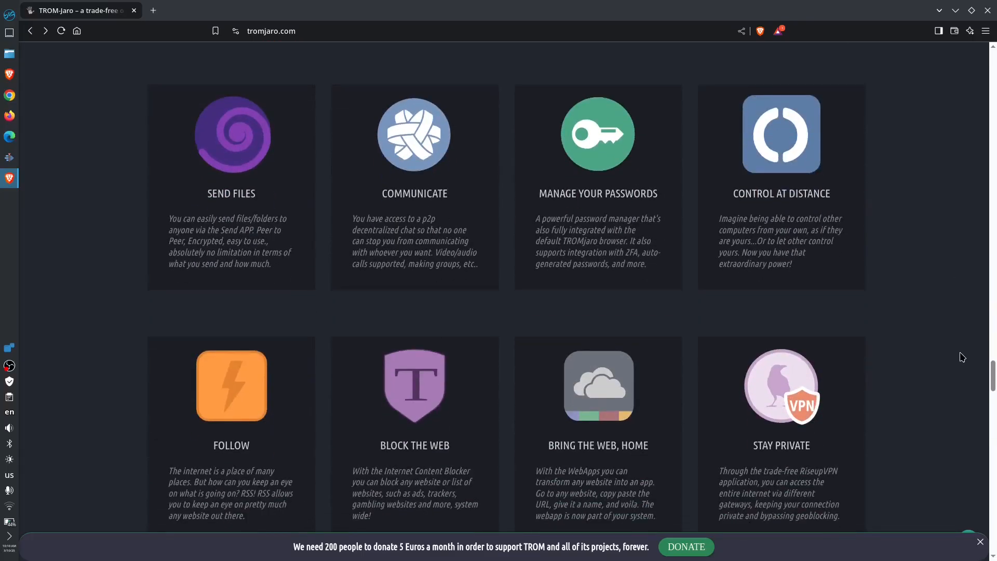
pyautogui.scroll(-1, 962, 358)
pyautogui.scroll(1, 962, 356)
pyautogui.scroll(-3, 964, 357)
pyautogui.scroll(1, 964, 358)
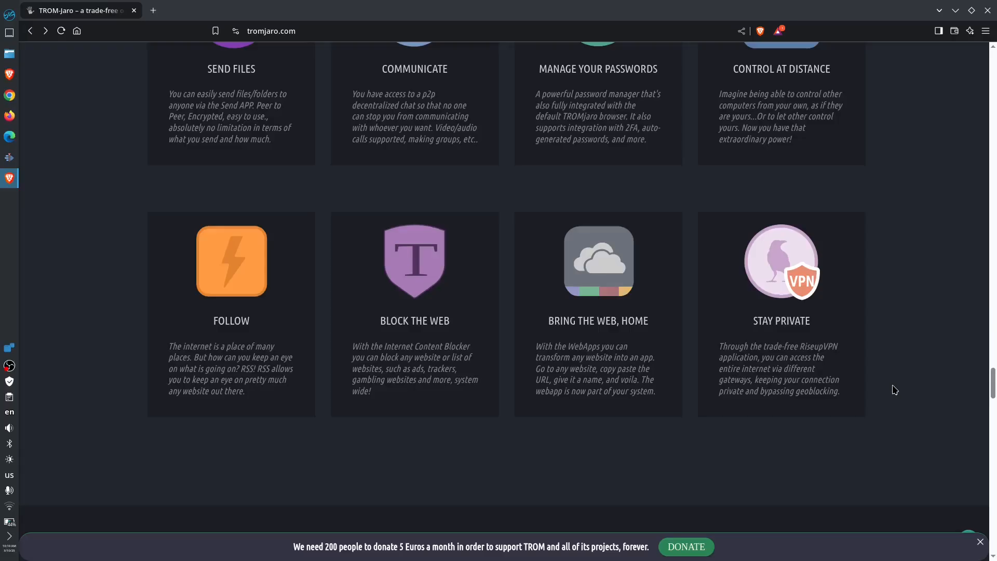
pyautogui.scroll(-7, 895, 390)
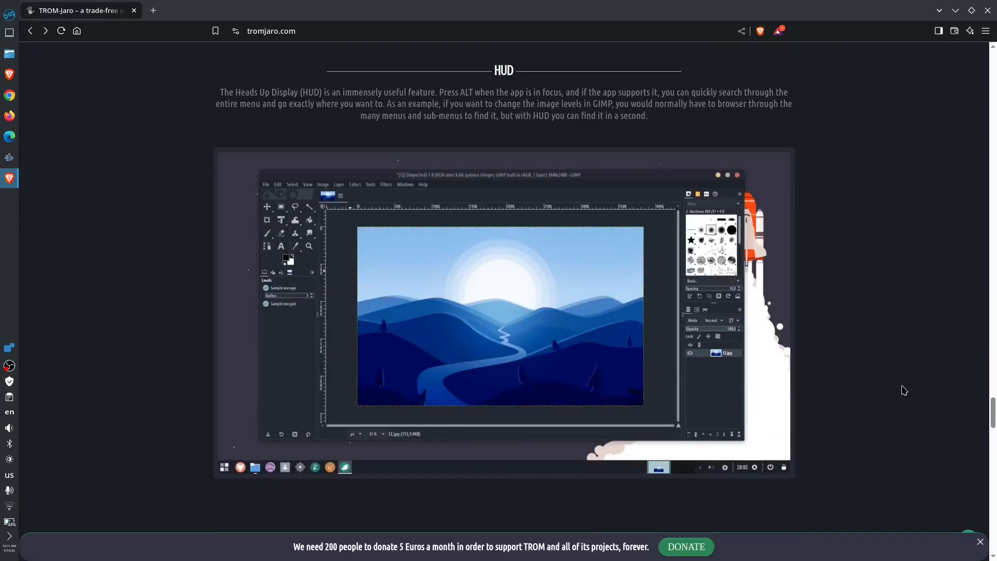
pyautogui.scroll(-4, 899, 390)
pyautogui.scroll(-1, 895, 390)
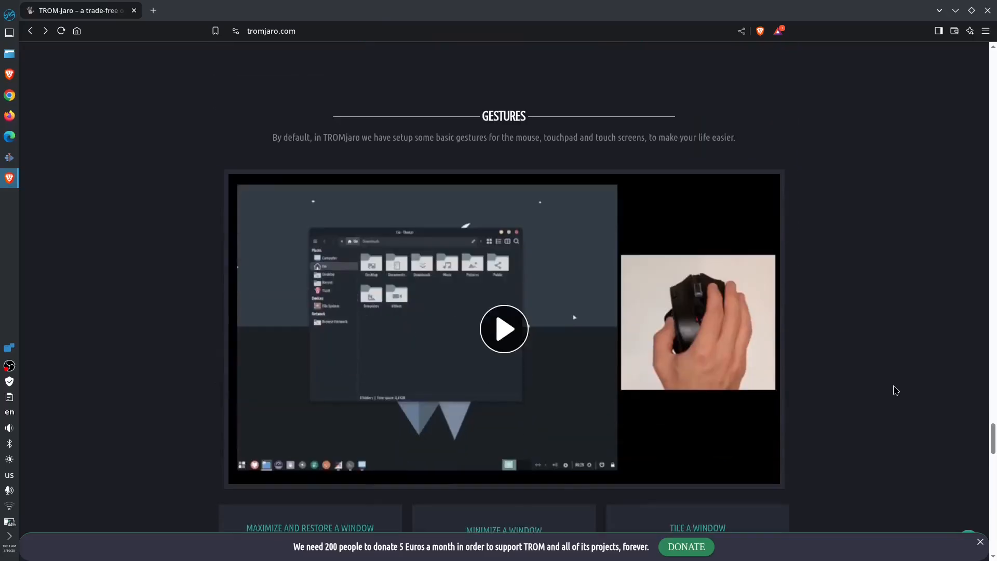
pyautogui.scroll(-2, 548, 332)
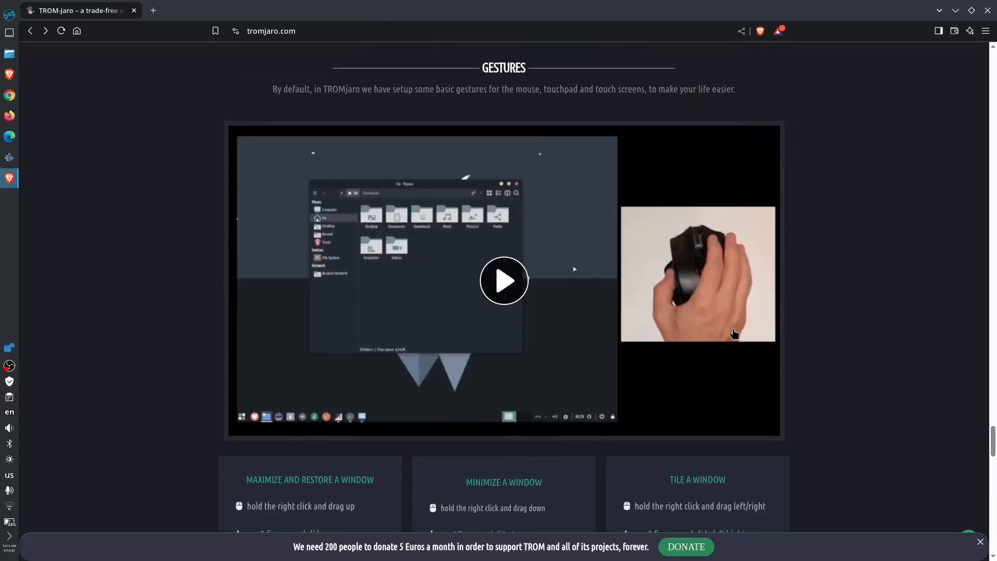
# - Play the gestures demonstration video with sound and review the listed gesture shortcuts
pyautogui.click(650, 296)
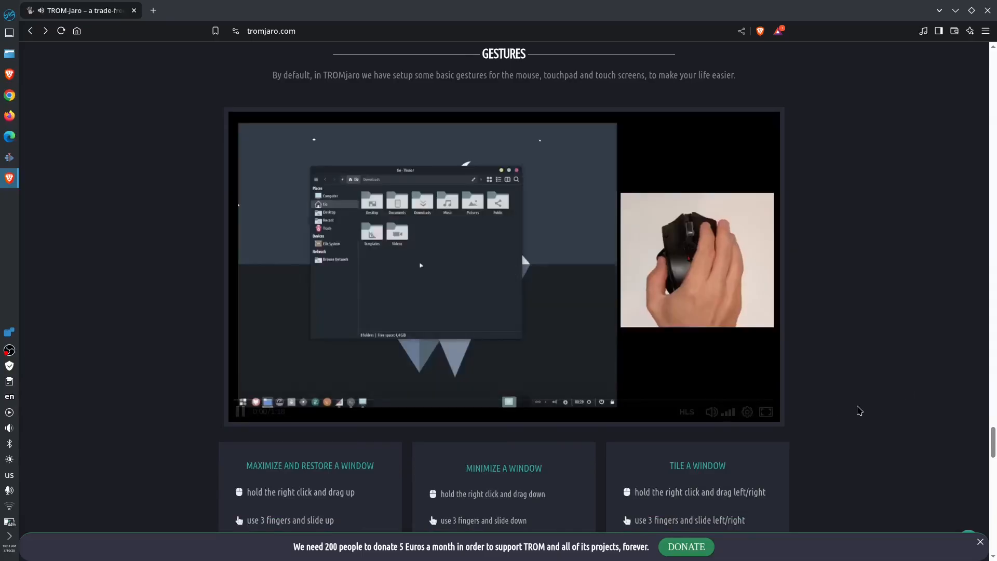
pyautogui.click(711, 412)
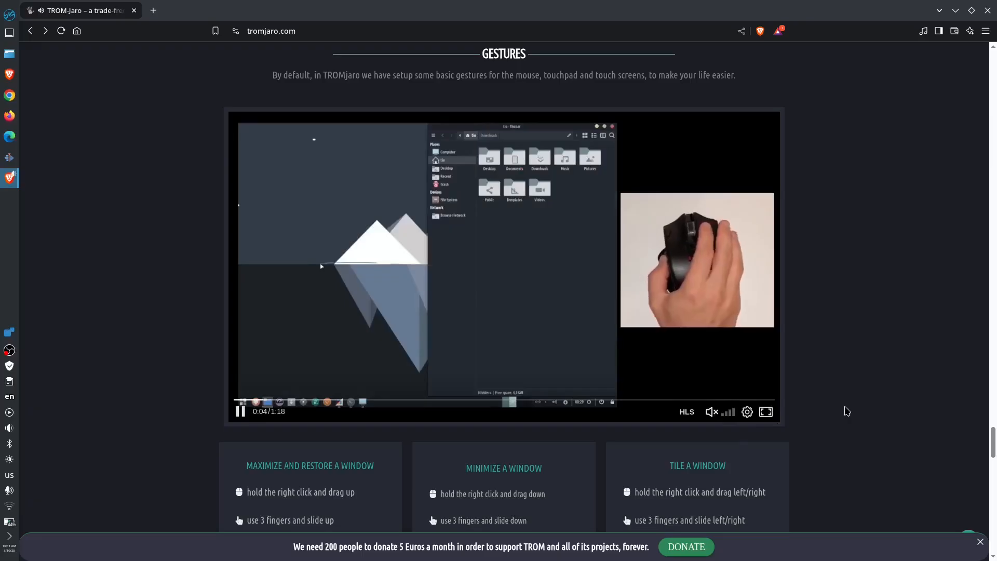
pyautogui.scroll(-10, 847, 412)
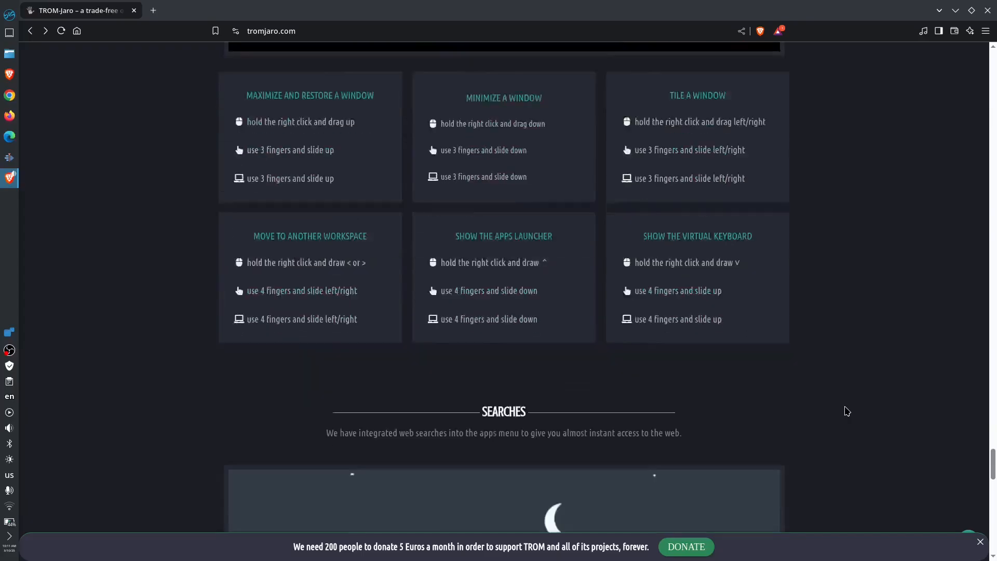
pyautogui.scroll(6, 847, 411)
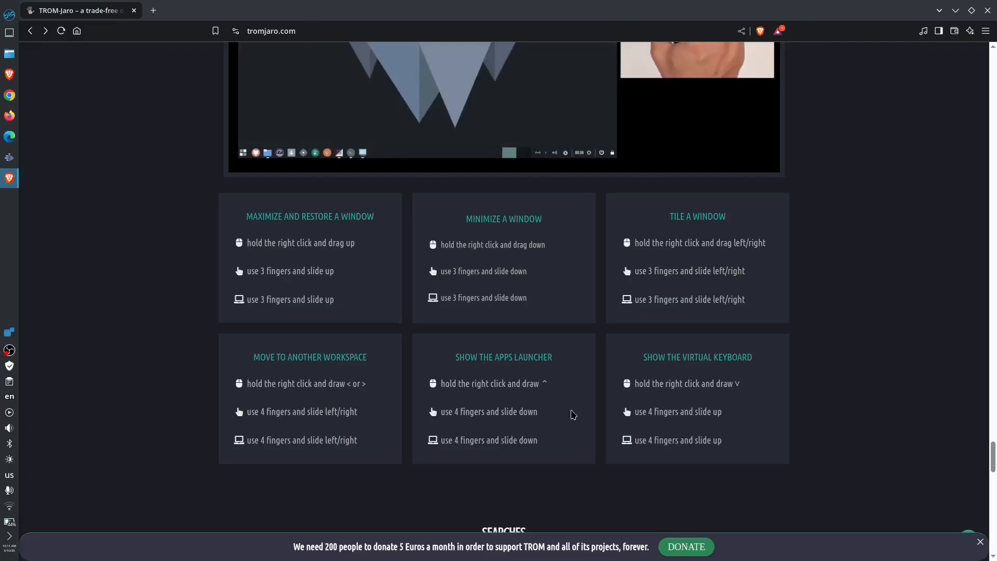
# - Scroll through the searches and install anything sections of the page
pyautogui.scroll(-7, 886, 416)
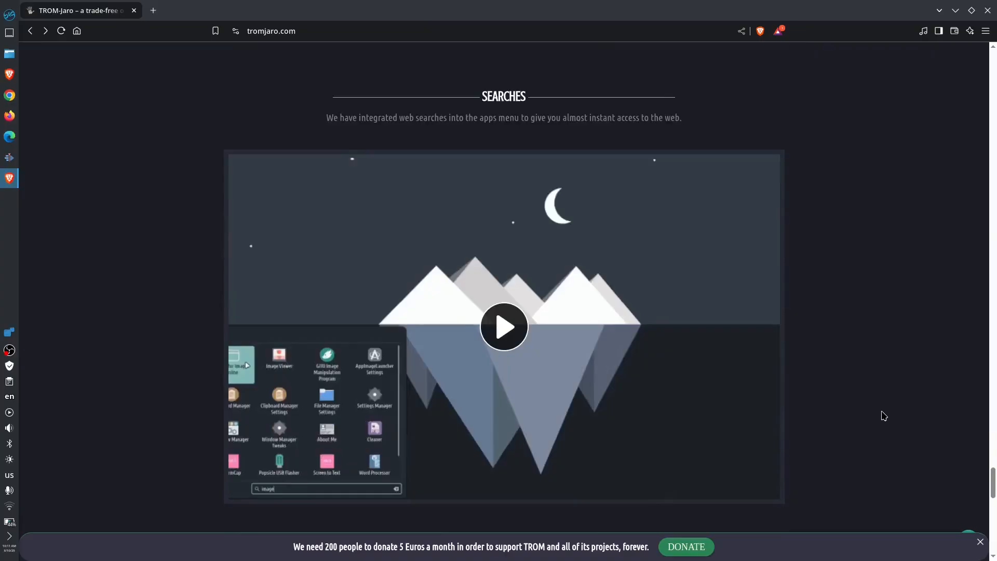
pyautogui.scroll(-8, 883, 415)
pyautogui.scroll(-4, 878, 414)
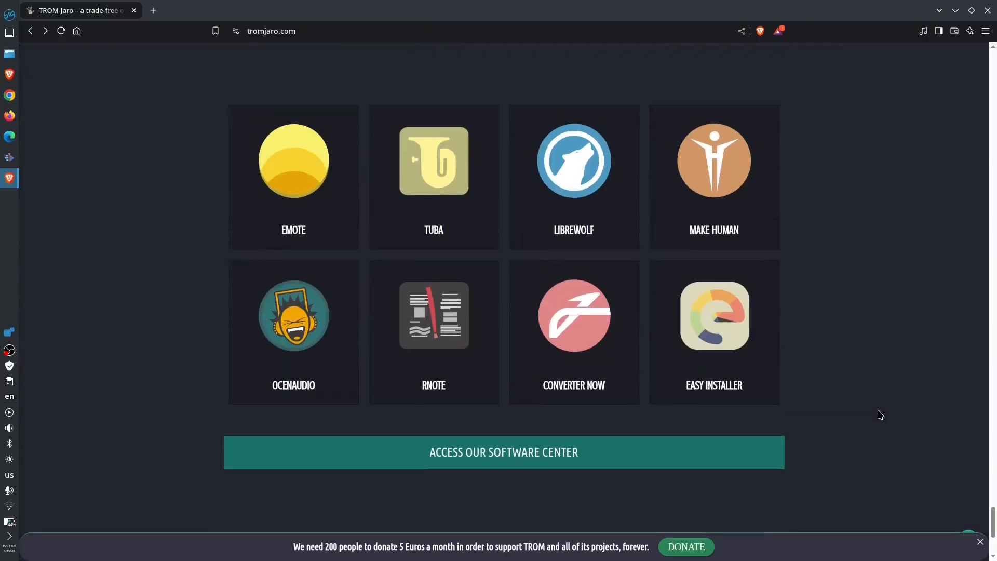
pyautogui.scroll(2, 876, 414)
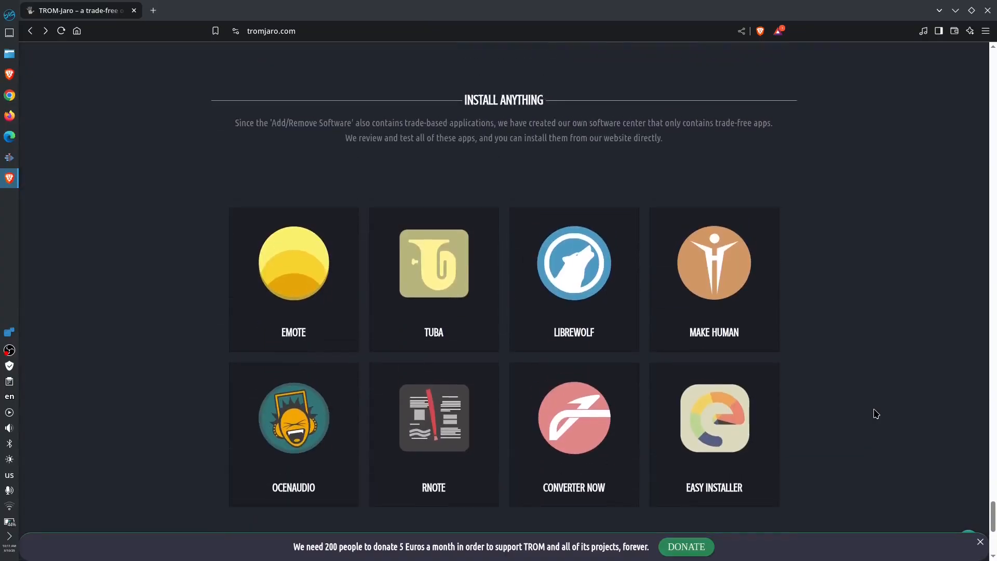
pyautogui.scroll(-1, 876, 413)
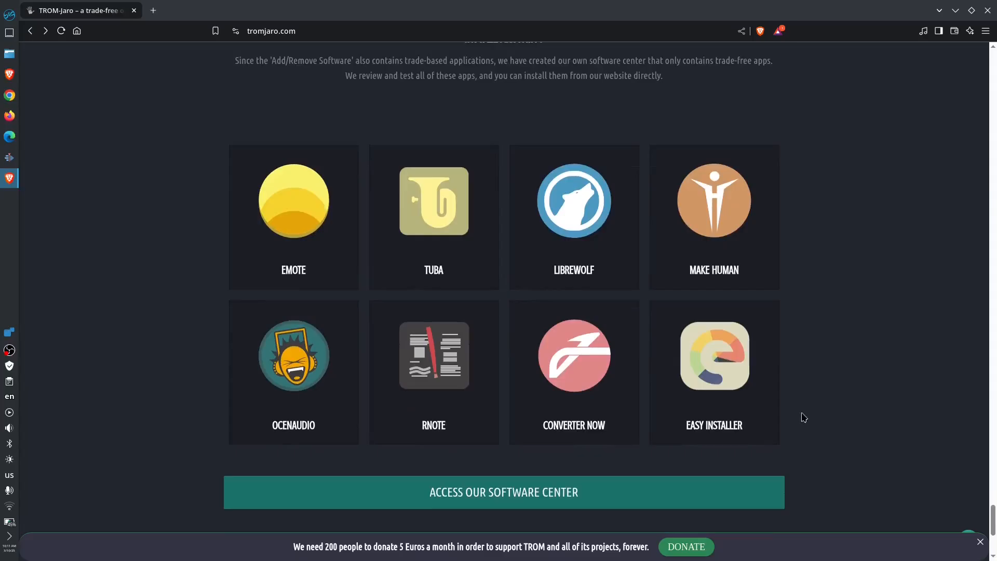
pyautogui.scroll(-5, 802, 445)
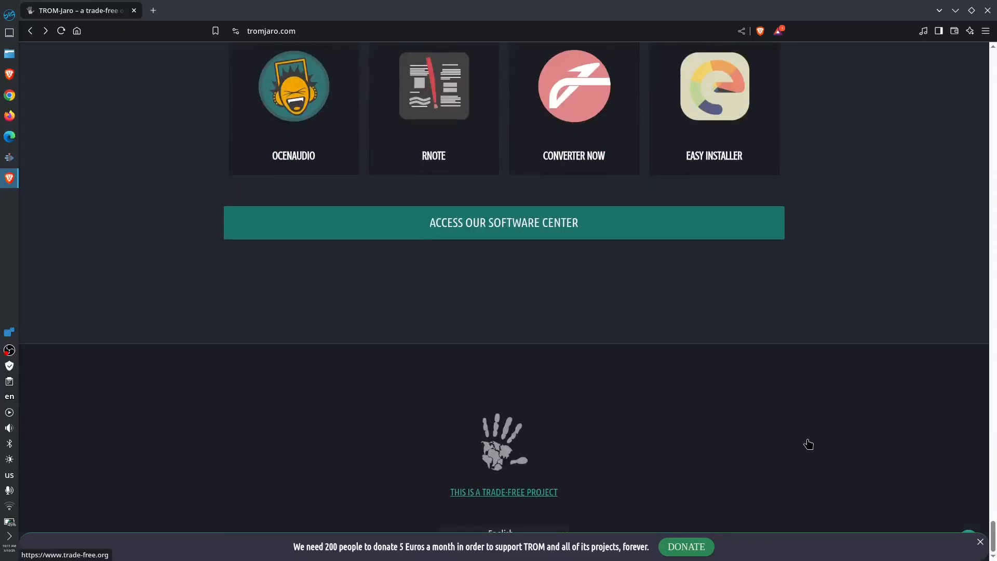
# - Go to the download page, choose the TROMDRIVE mirror and open the save dialog for TROMjaro 2025.02.16.iso
pyautogui.moveTo(994, 535); pyautogui.dragTo(994, 60)
pyautogui.click(431, 325)
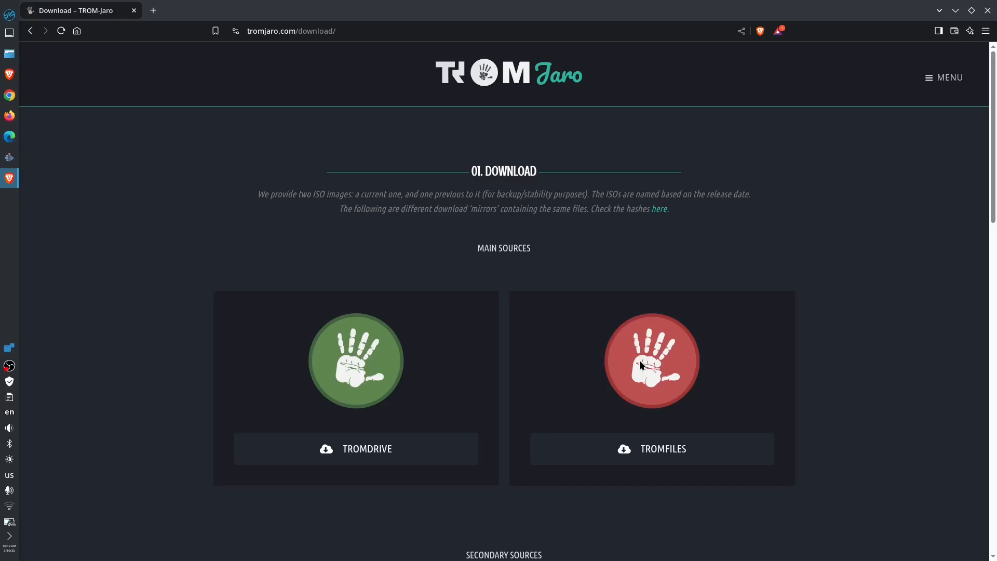
pyautogui.click(368, 450)
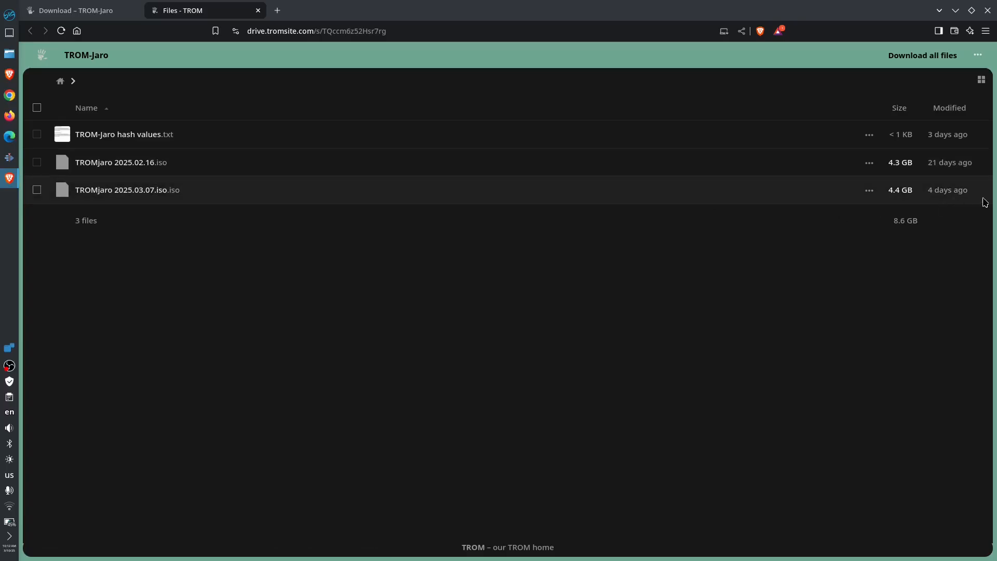
pyautogui.click(134, 166)
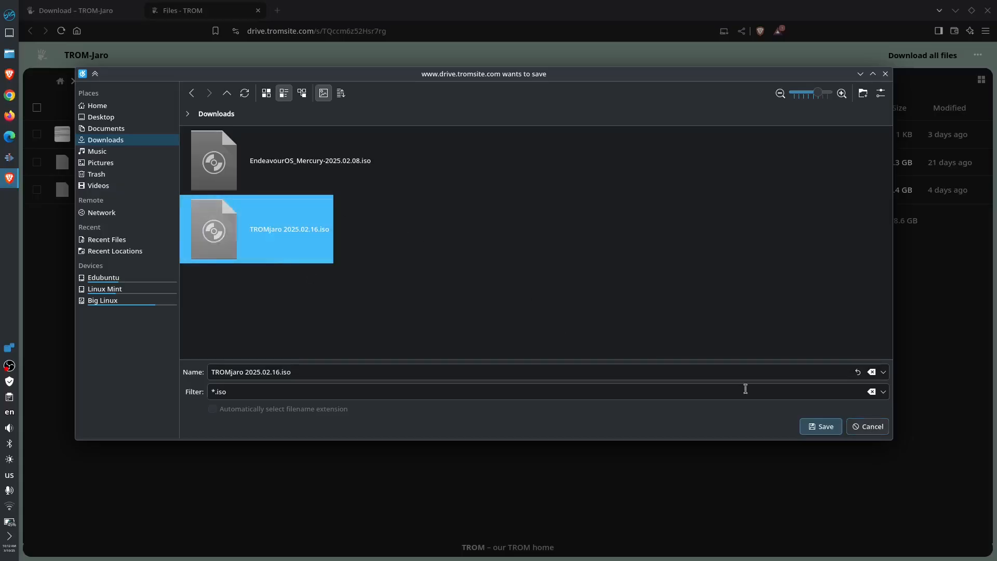
pyautogui.click(875, 432)
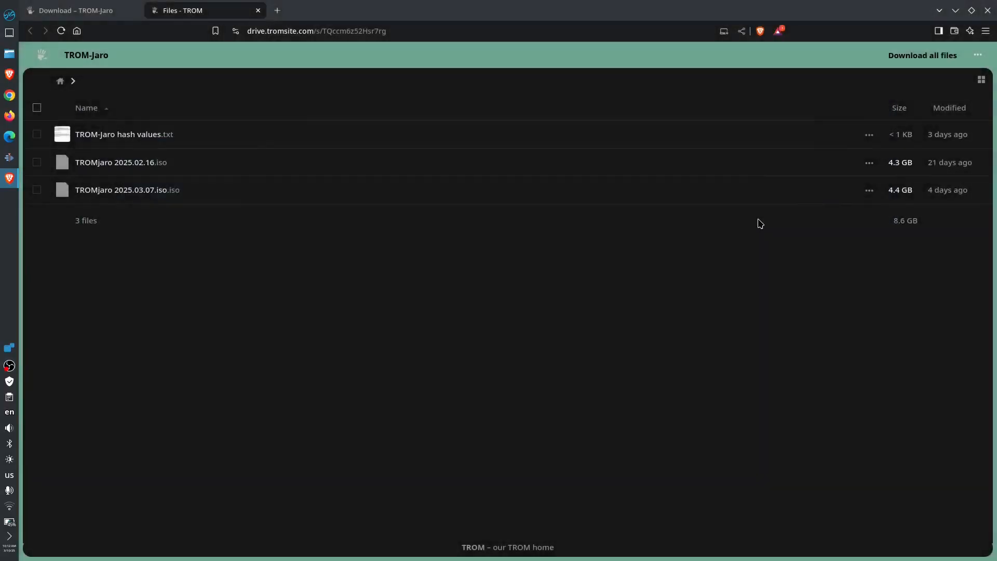
# - Close the browser with all its tabs and launch Boxes from the application launcher
pyautogui.click(988, 11)
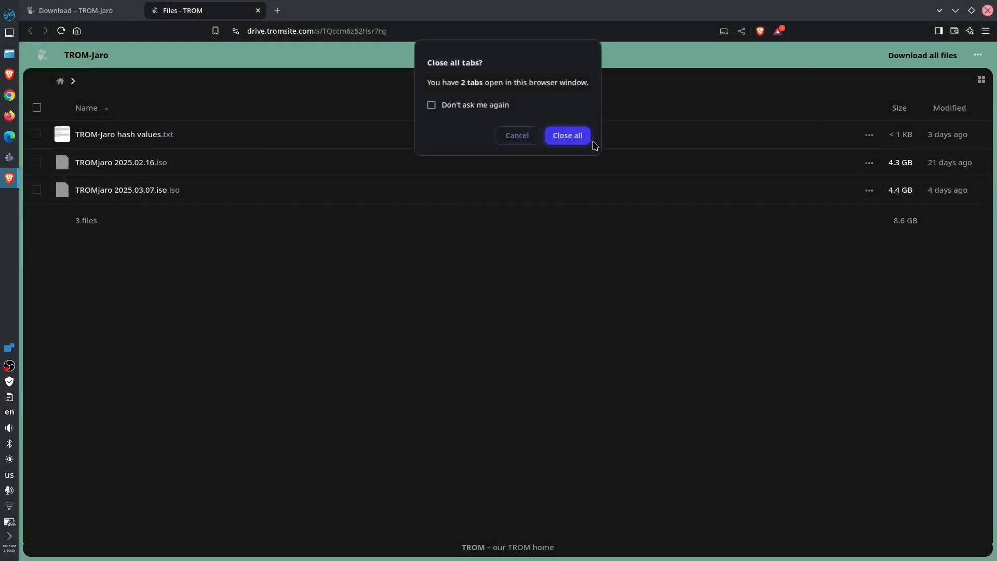
pyautogui.click(588, 144)
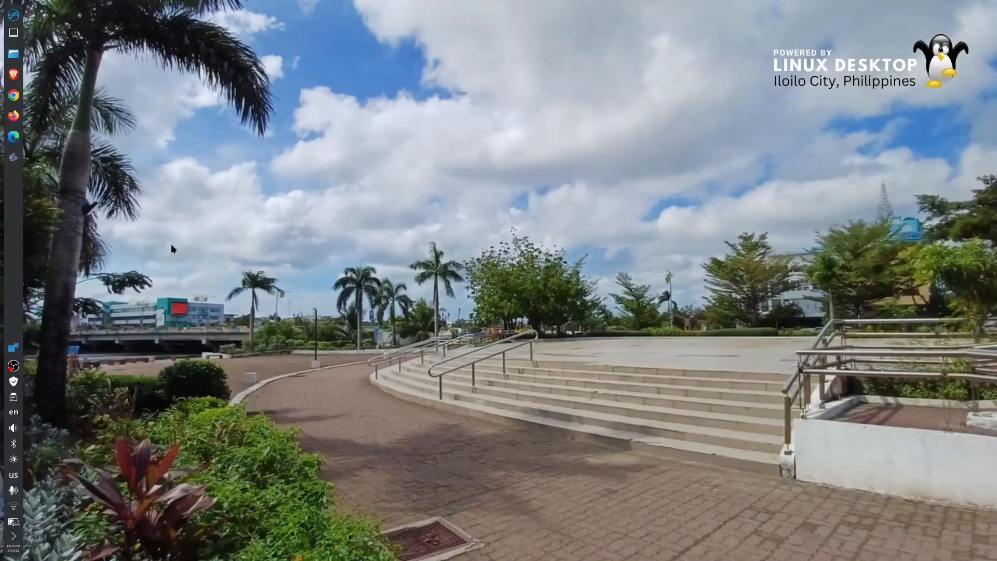
pyautogui.click(13, 16)
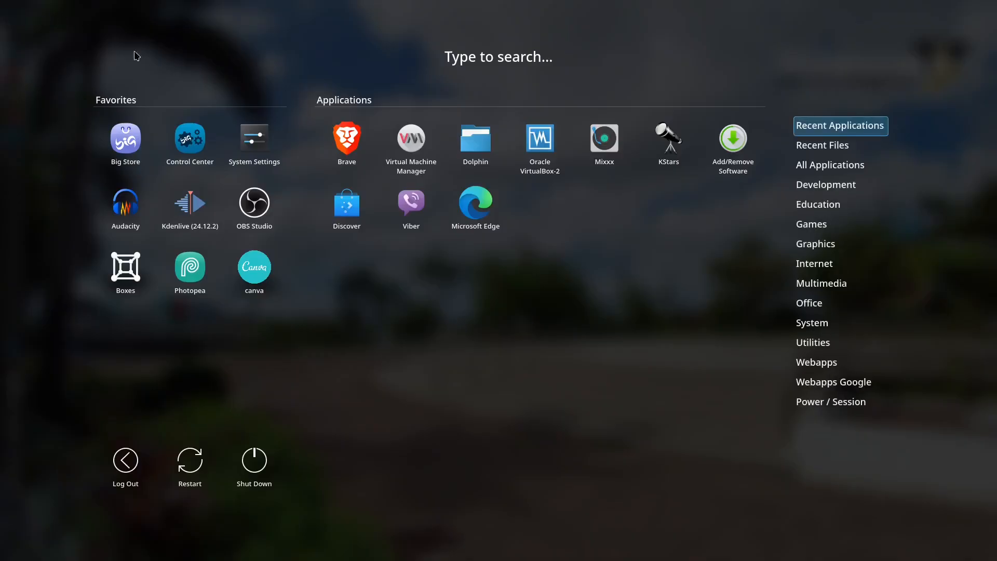
pyautogui.moveTo(826, 185)
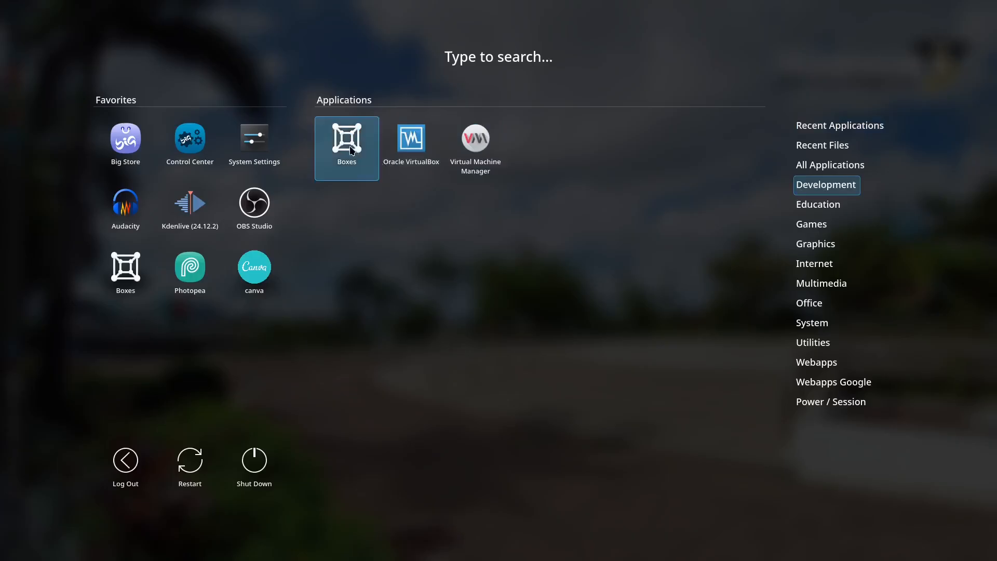
pyautogui.click(348, 146)
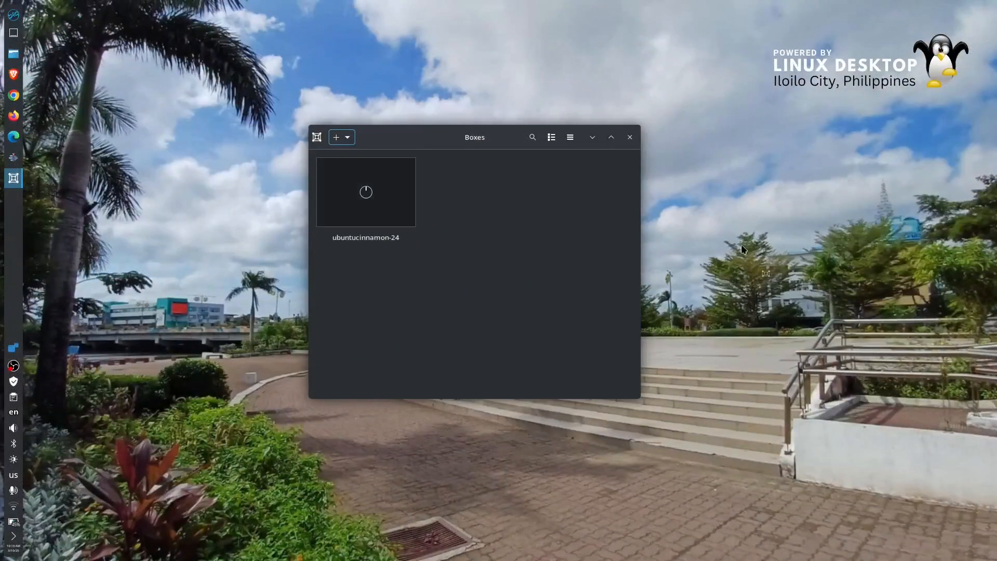
pyautogui.moveTo(433, 145); pyautogui.dragTo(392, 134)
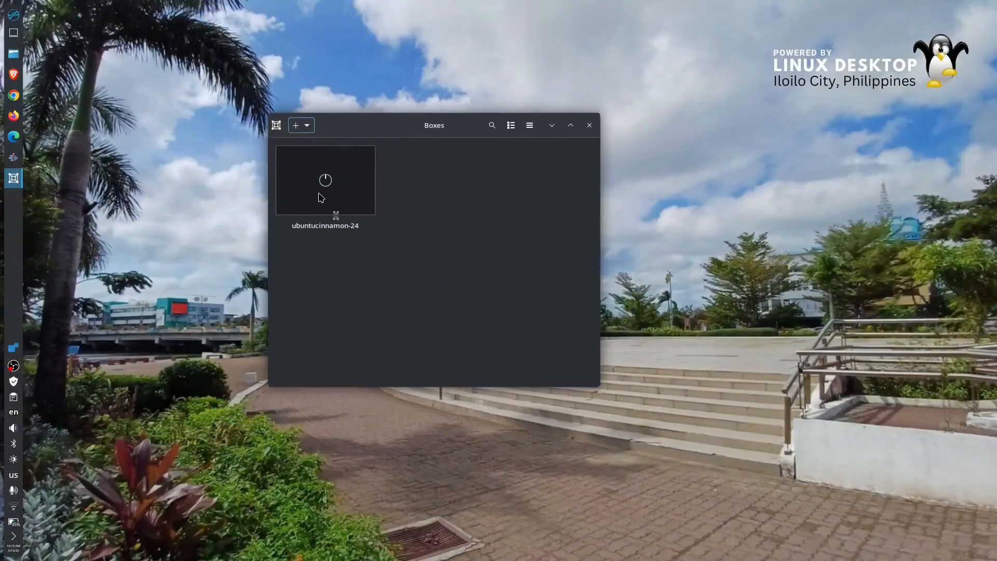
# - Start a new virtual machine installed from the TROMjaro 2025.02.16.iso file in Downloads
pyautogui.click(295, 128)
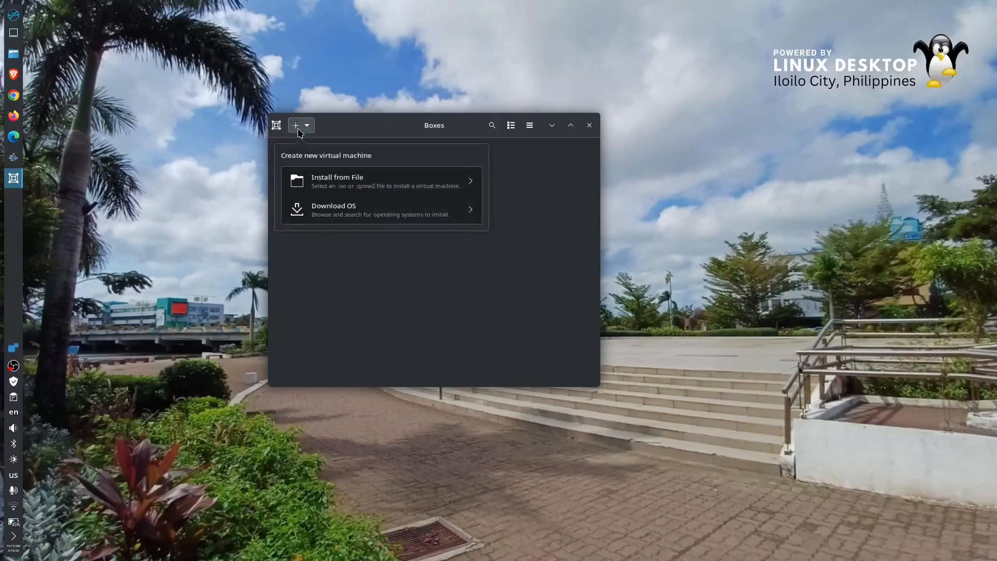
pyautogui.click(447, 190)
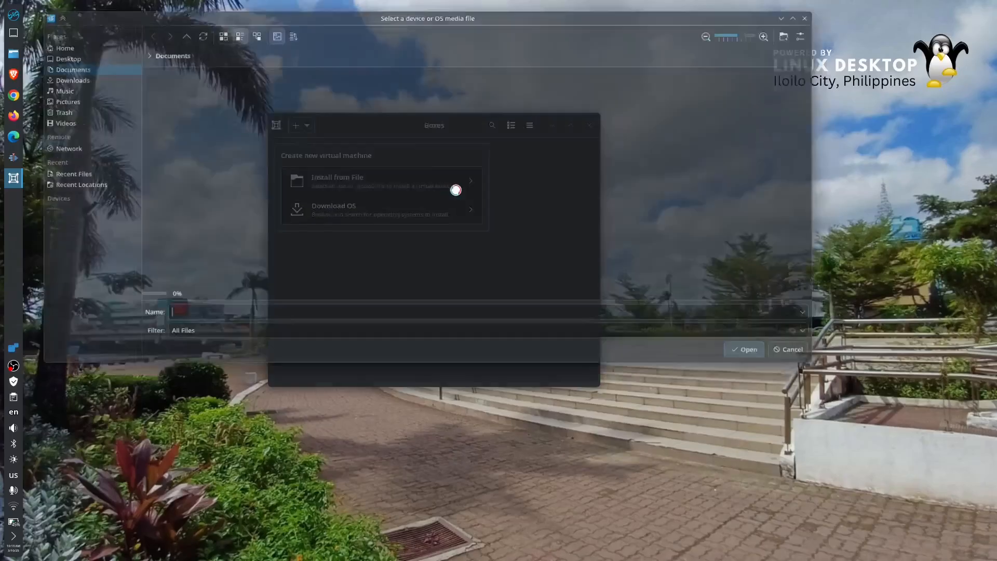
pyautogui.click(148, 110)
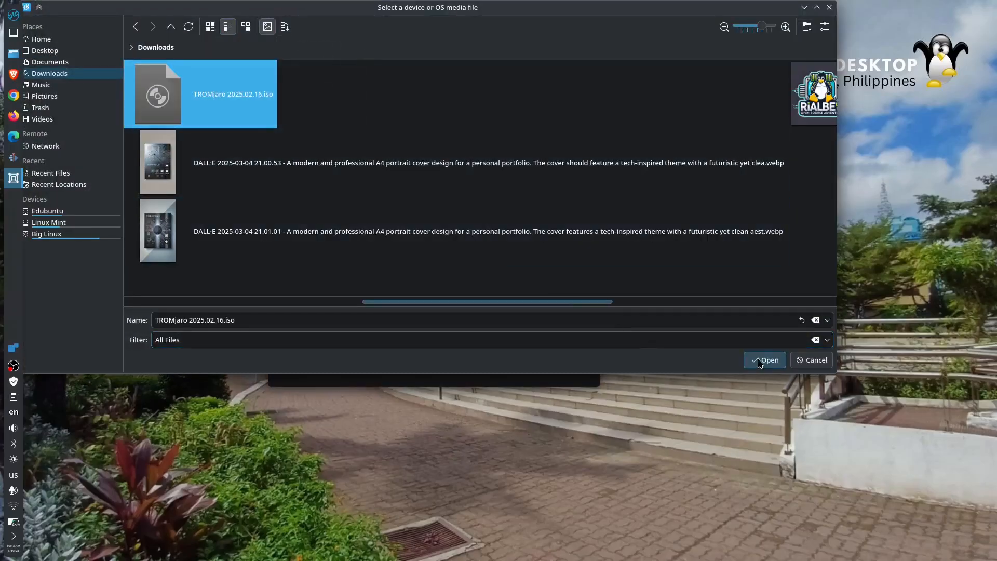
pyautogui.click(764, 360)
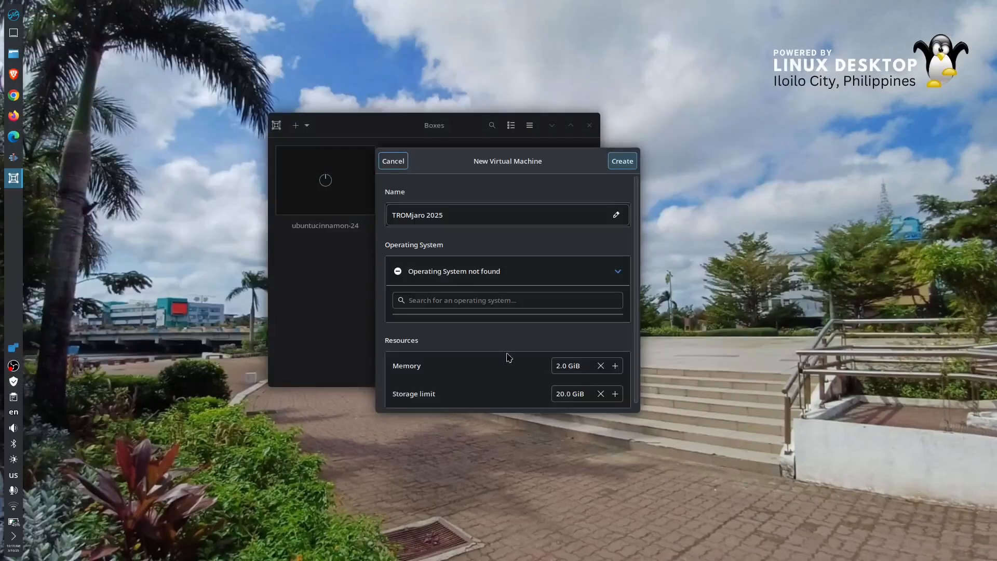
# - Set the TROMjaro 2025 machine's memory to 8 GiB and storage limit to 30 GiB, then create it
pyautogui.moveTo(558, 370); pyautogui.dragTo(510, 370)
pyautogui.write('8')
pyautogui.scroll(-1, 630, 371)
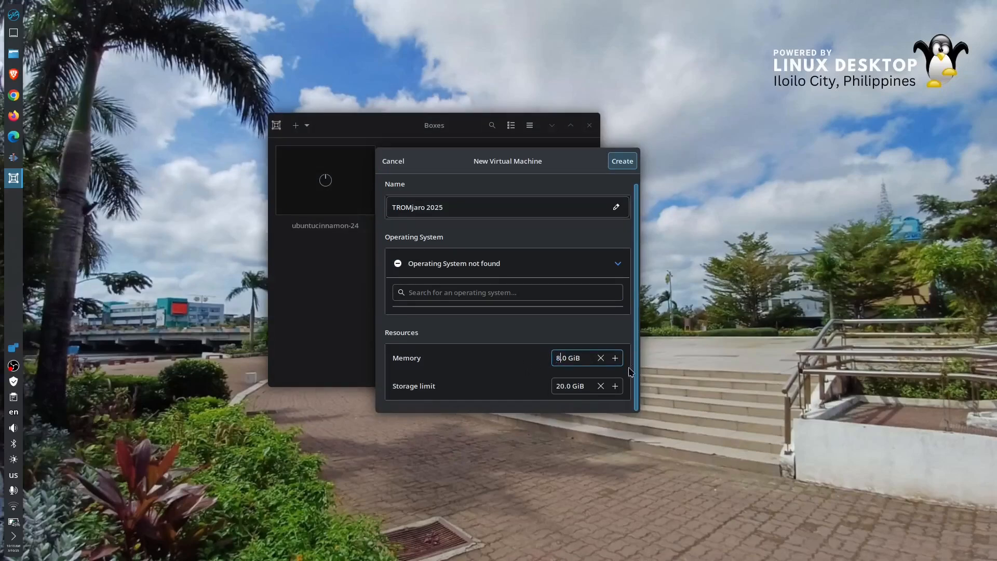
pyautogui.moveTo(560, 386); pyautogui.dragTo(539, 384)
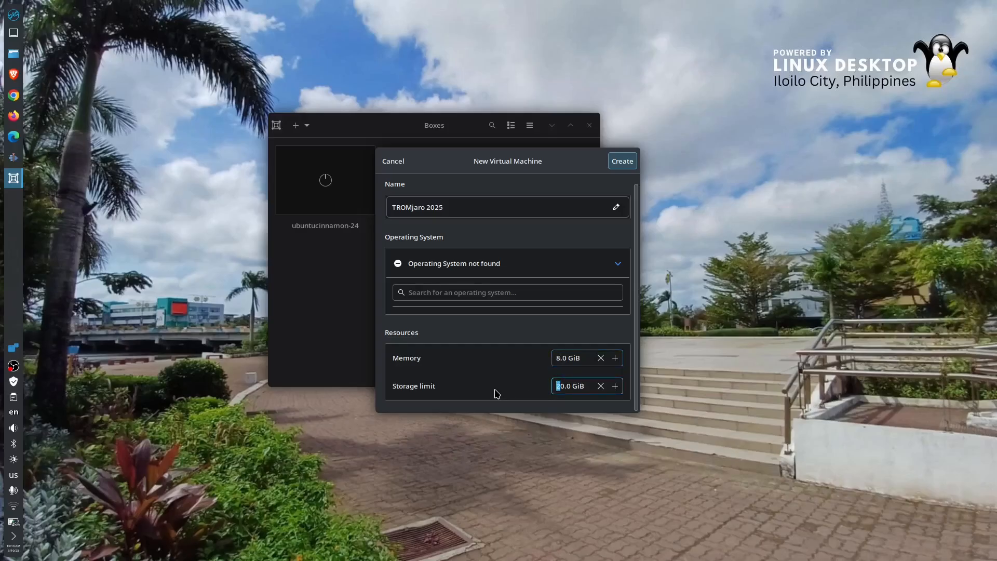
pyautogui.write('3')
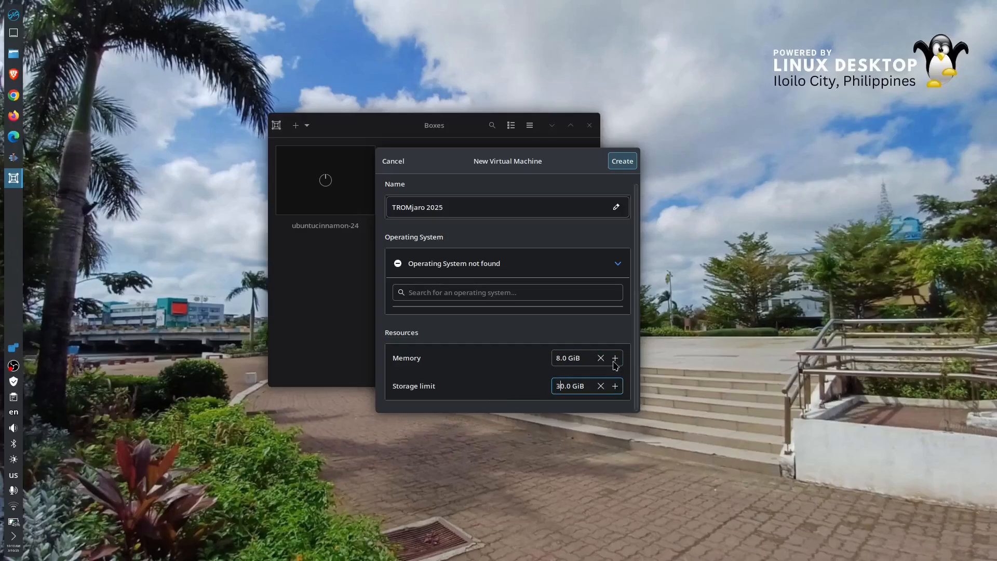
pyautogui.click(621, 164)
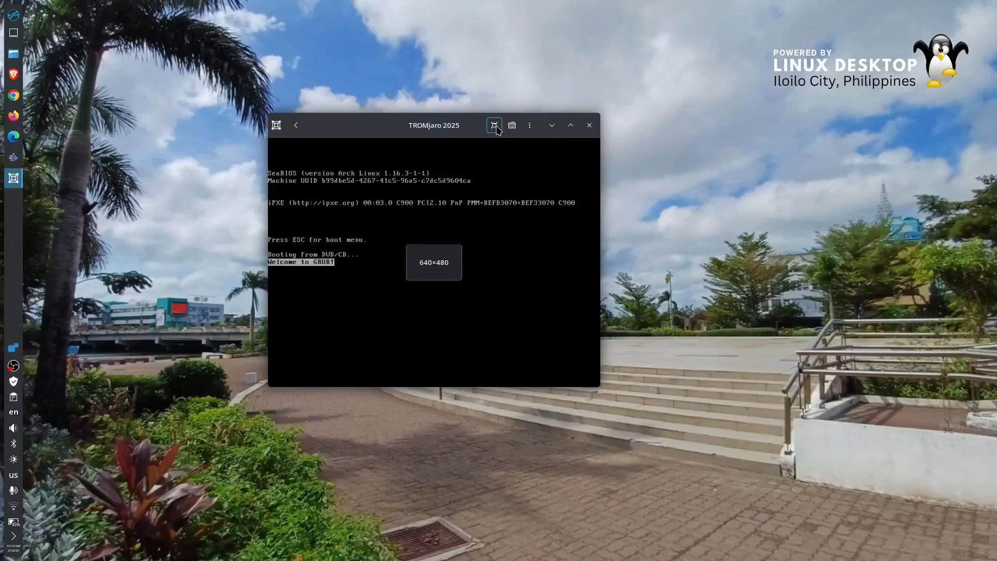
# - Enlarge the virtual machine view and boot TROMjaro with open source drivers from the boot menu
pyautogui.click(495, 126)
pyautogui.press('Down')
pyautogui.press('Up')
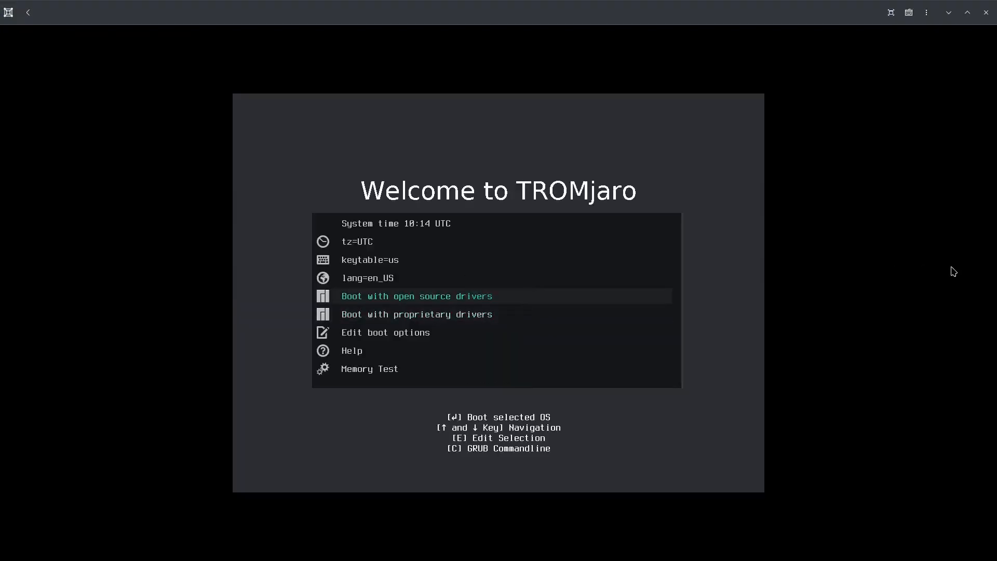
pyautogui.press('Up')
pyautogui.press('Down')
pyautogui.press('Down')
pyautogui.press('Up')
pyautogui.press('Up')
pyautogui.press('Up')
pyautogui.press('Down')
pyautogui.press('Down')
pyautogui.press('Down')
pyautogui.press('Down')
pyautogui.press('Up')
pyautogui.press('Up')
pyautogui.press('Up')
pyautogui.press('Up')
pyautogui.press('Down')
pyautogui.press('Down')
pyautogui.press('Down')
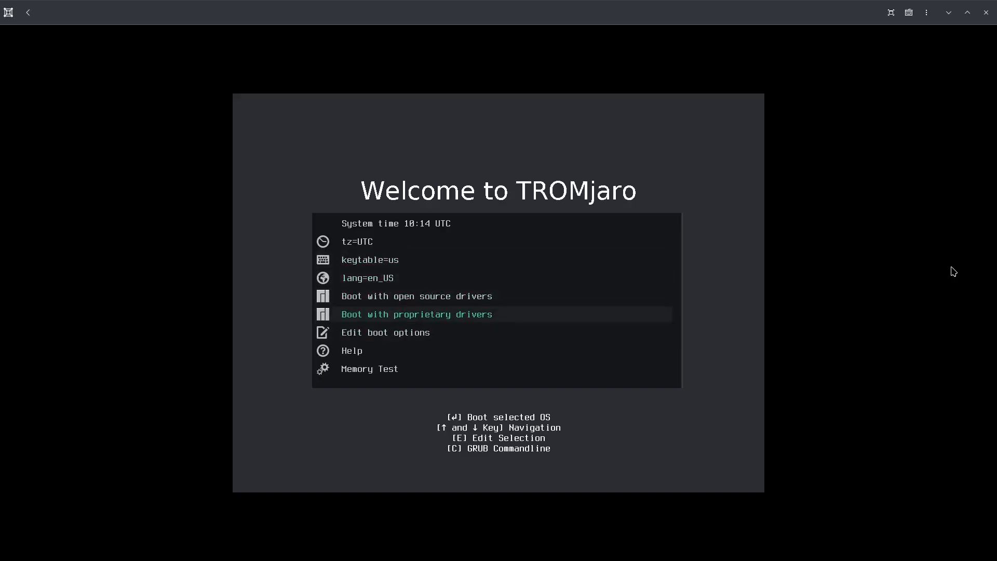
pyautogui.press('Up')
pyautogui.press('Up')
pyautogui.press('Down')
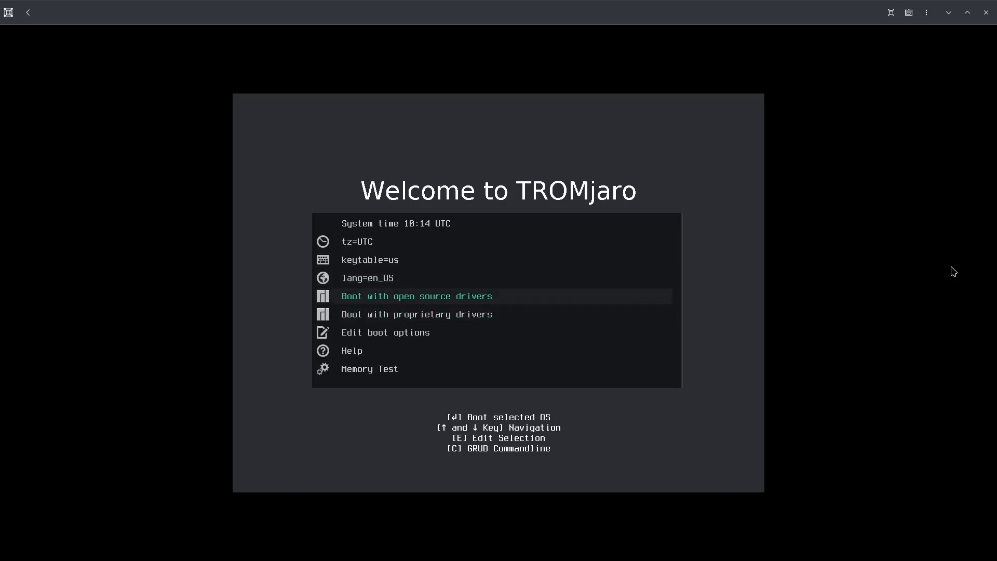
pyautogui.press('Return')
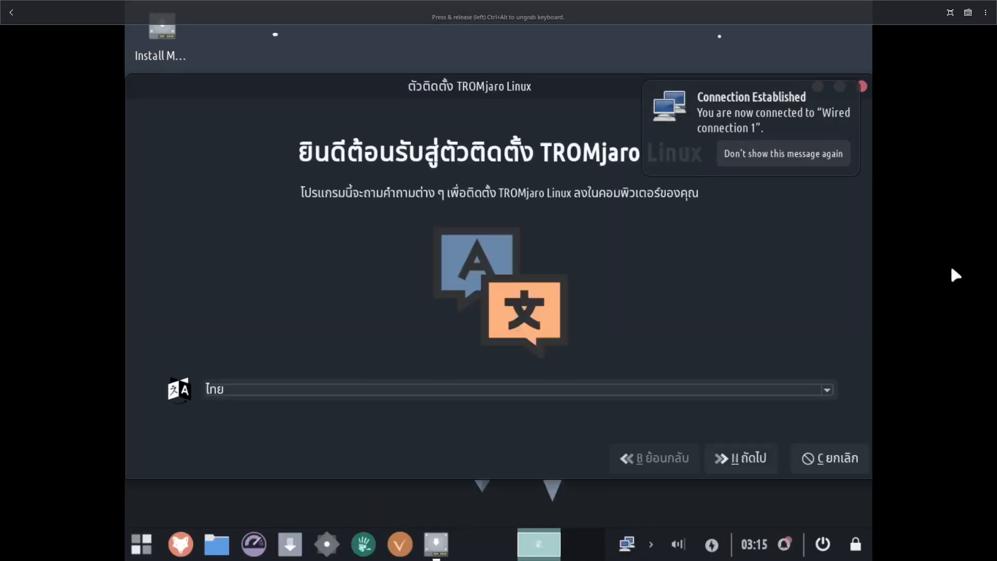
# - Open the Display settings from the system Settings manager inside the virtual machine
pyautogui.rightClick(608, 508)
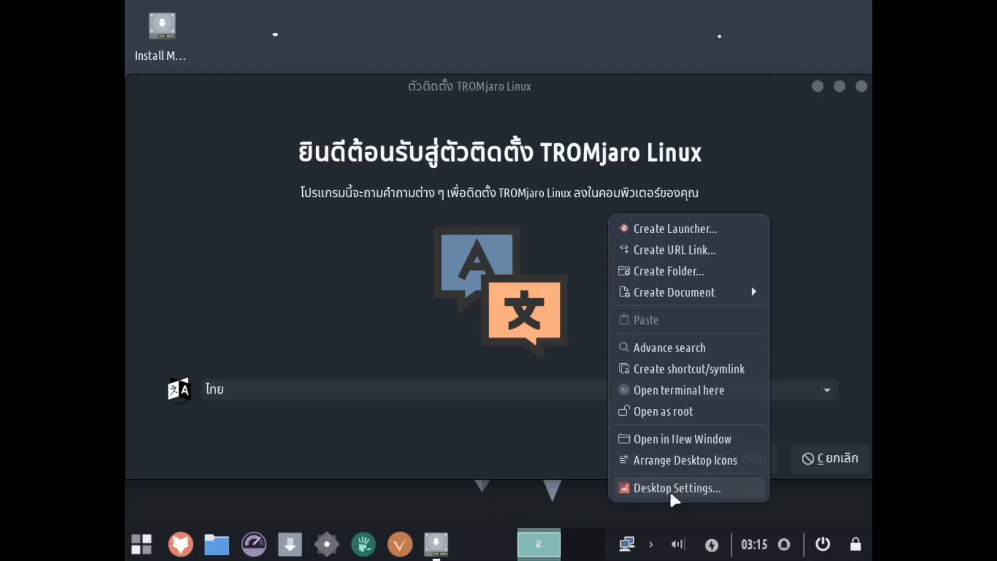
pyautogui.click(437, 498)
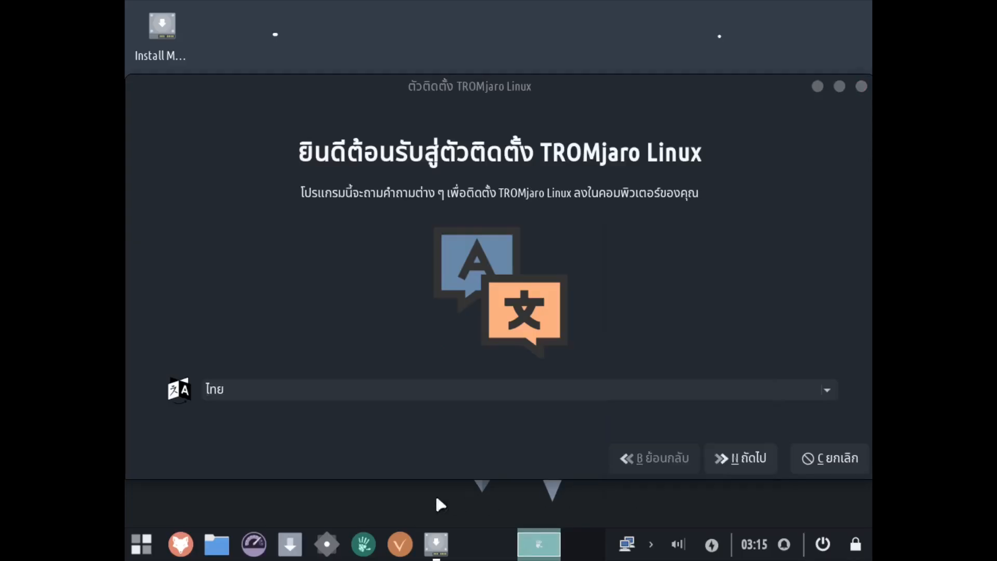
pyautogui.click(327, 544)
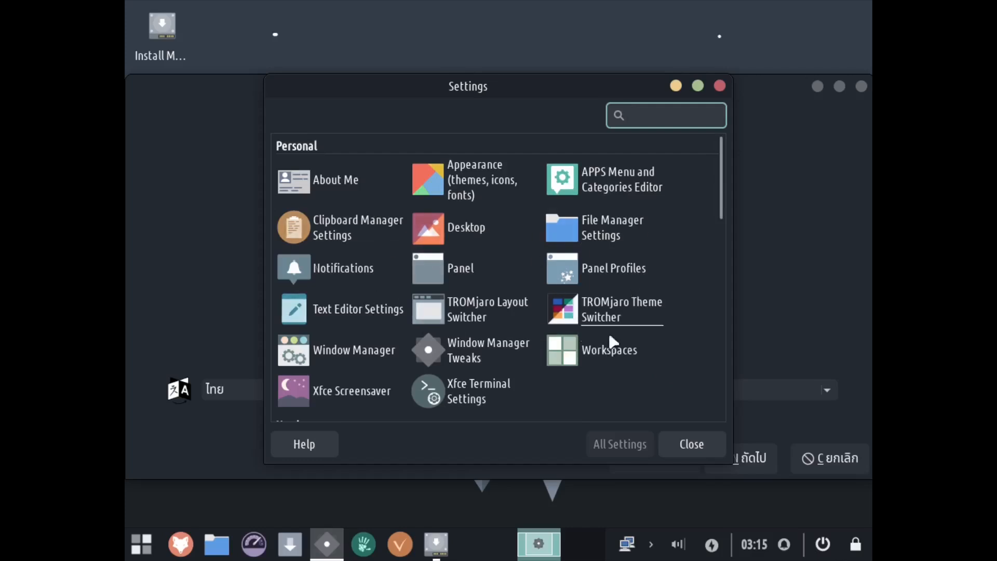
pyautogui.scroll(-5, 674, 349)
pyautogui.scroll(-3, 671, 341)
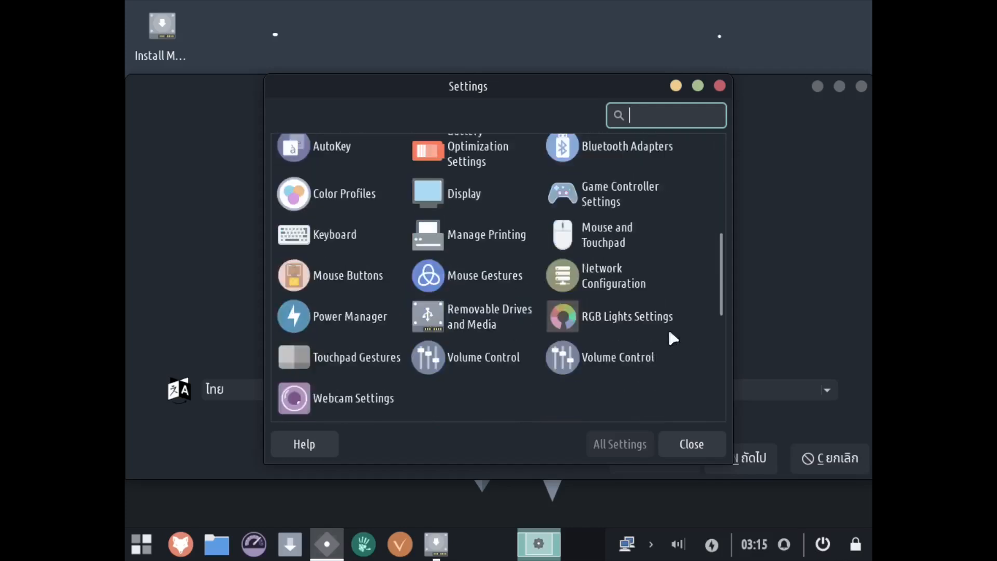
pyautogui.click(430, 198)
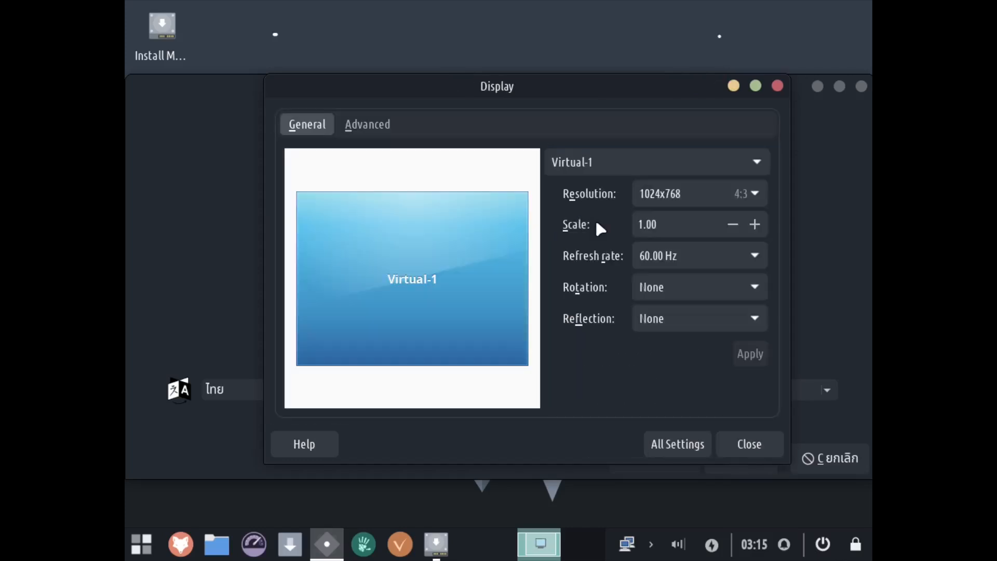
# - Set the virtual display's resolution to 1920x1080, apply it, and close the Display settings
pyautogui.click(756, 200)
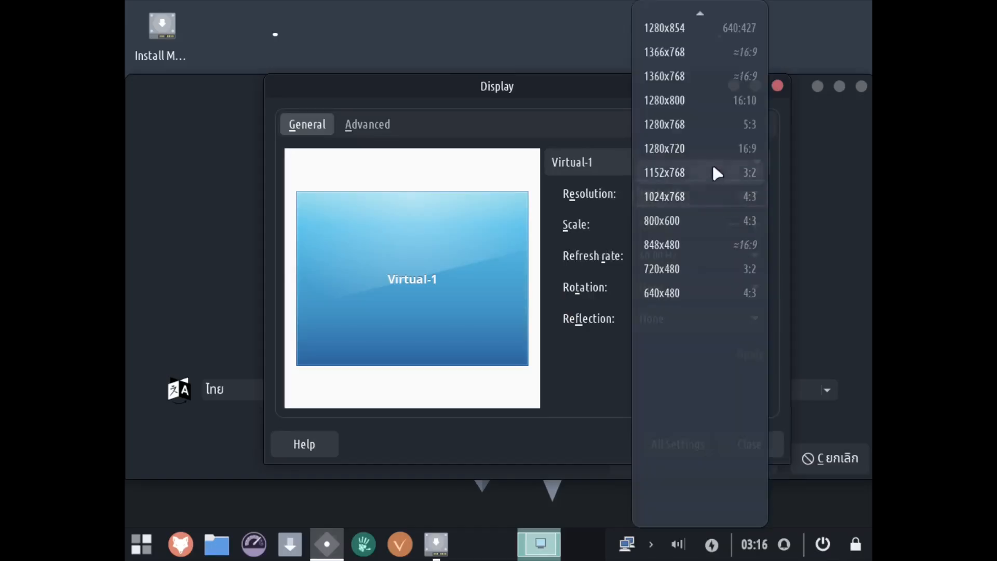
pyautogui.scroll(5, 677, 73)
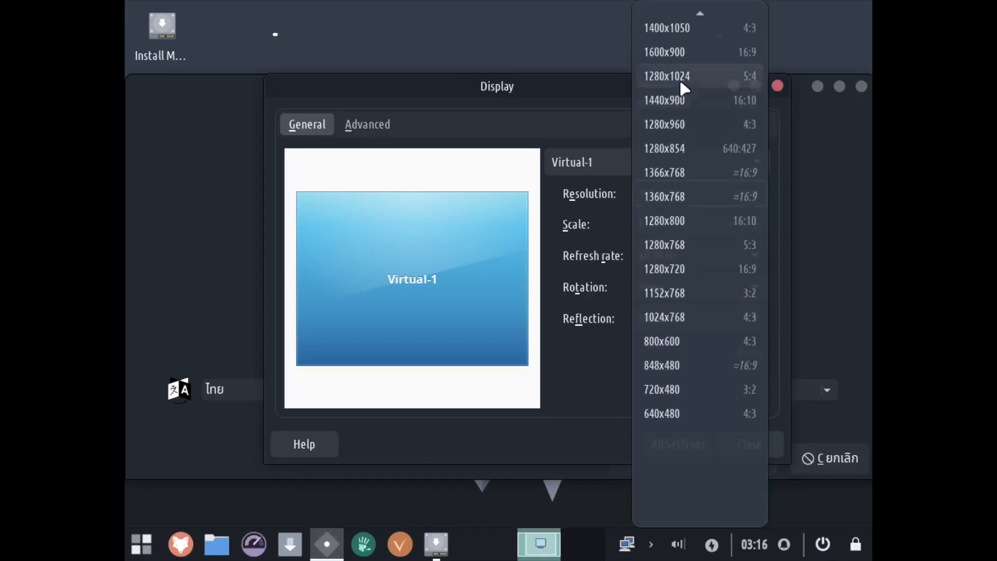
pyautogui.scroll(5, 680, 83)
pyautogui.scroll(4, 696, 153)
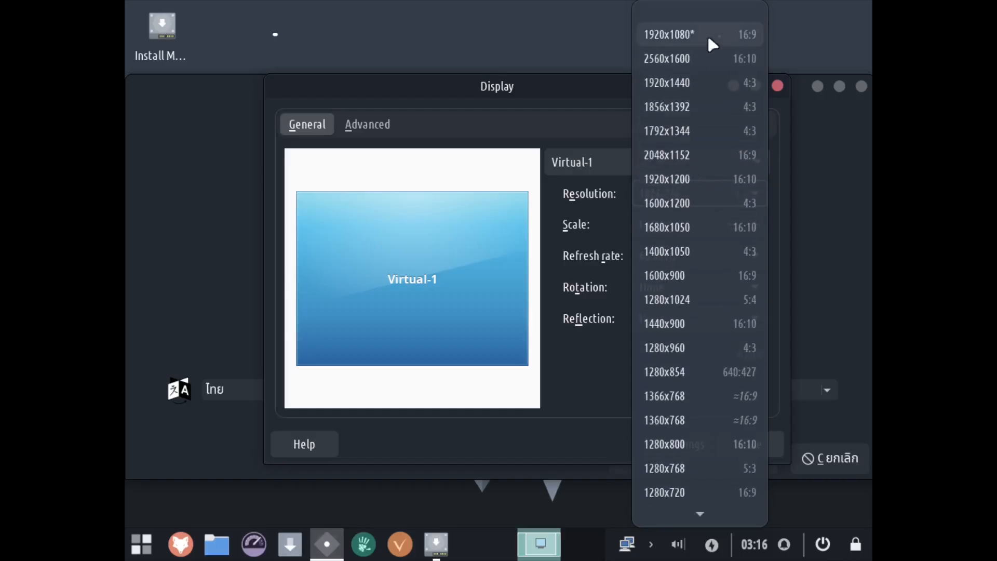
pyautogui.click(707, 34)
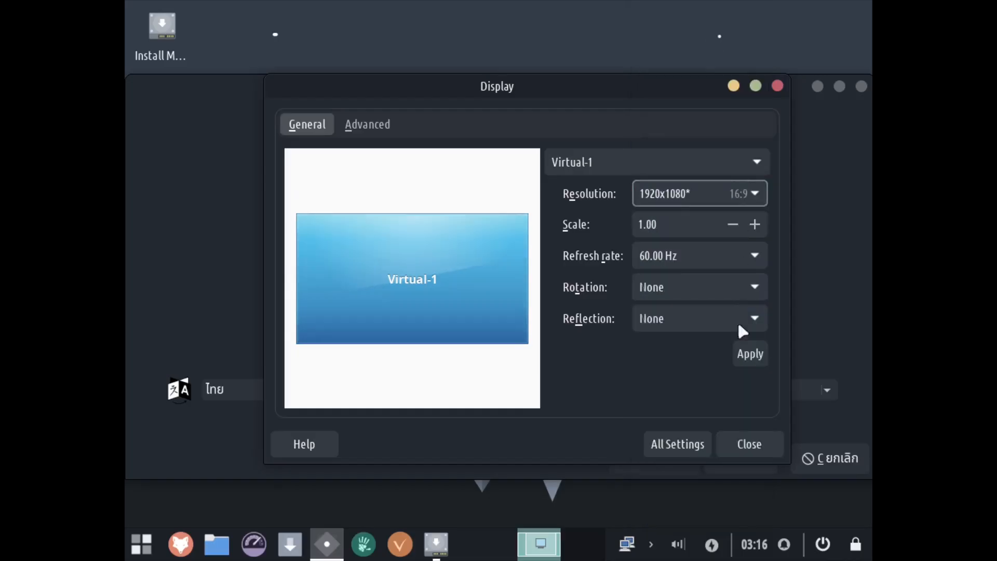
pyautogui.click(735, 360)
pyautogui.click(408, 303)
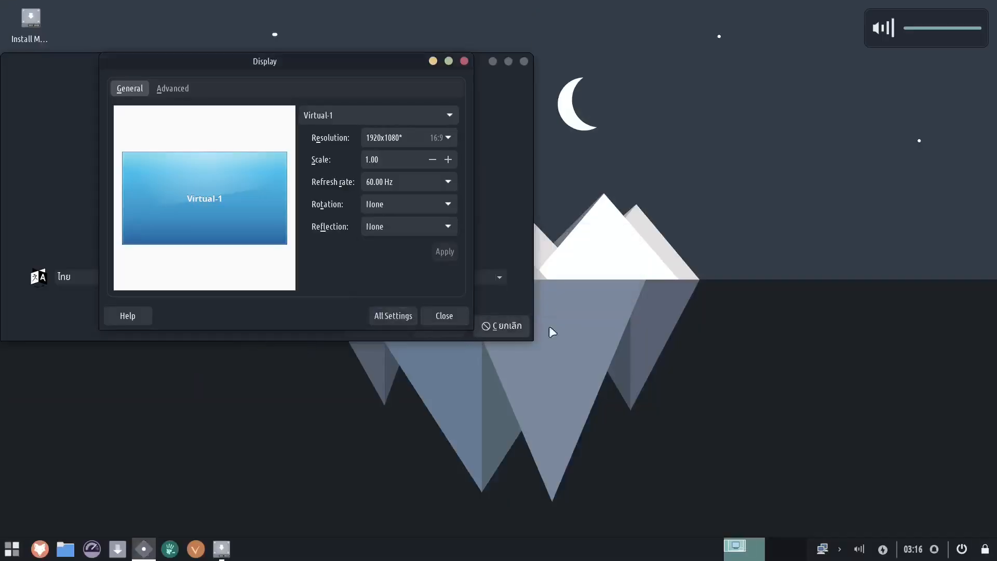
pyautogui.click(436, 315)
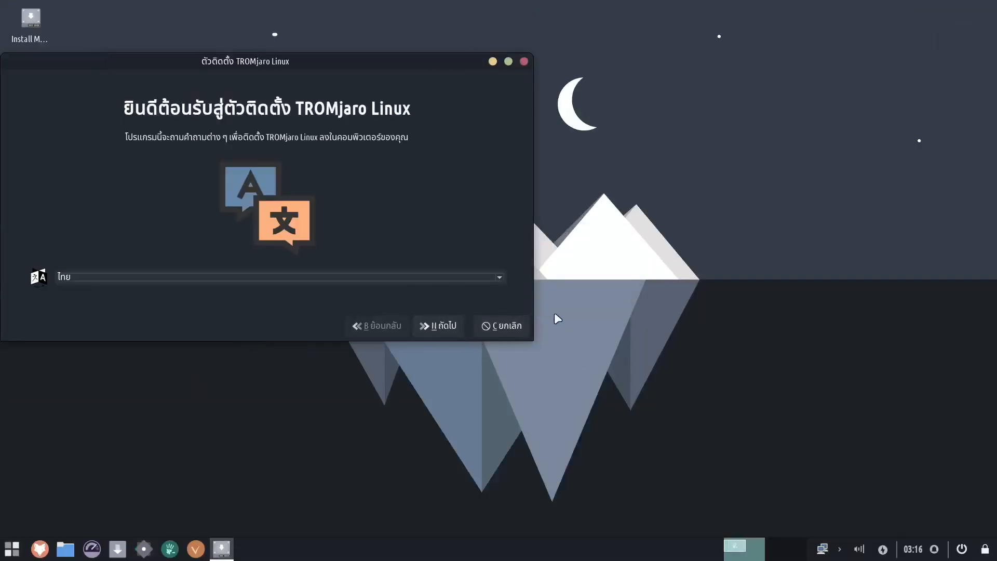
# - Move the installer window to the centre, switch its language to American English, and continue
pyautogui.moveTo(374, 71); pyautogui.dragTo(587, 126)
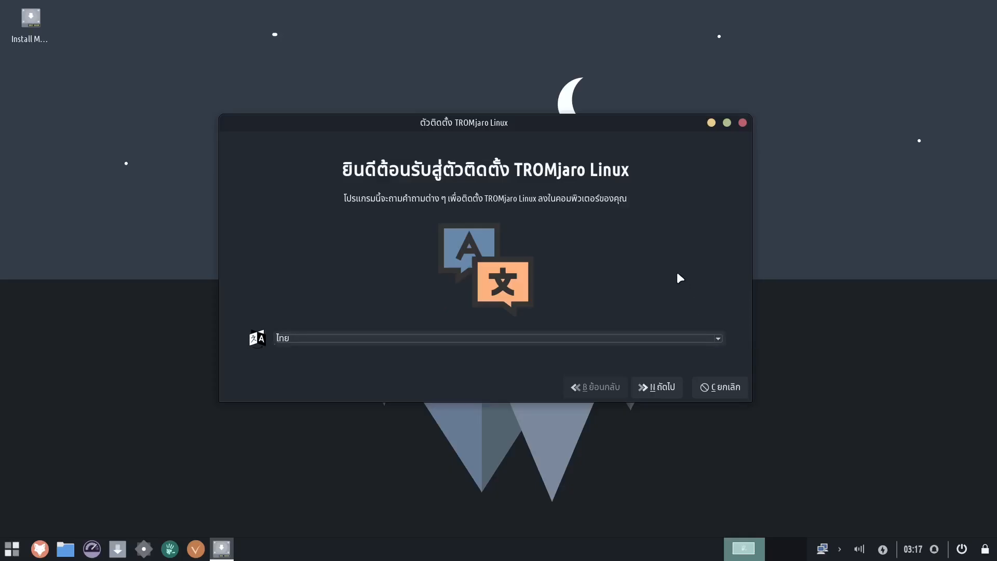
pyautogui.click(689, 338)
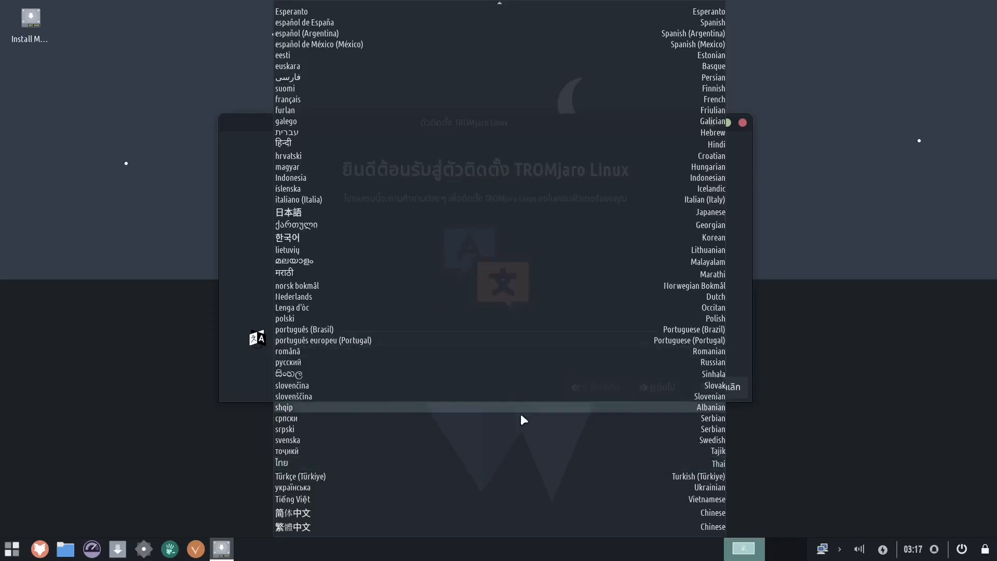
pyautogui.scroll(5, 467, 405)
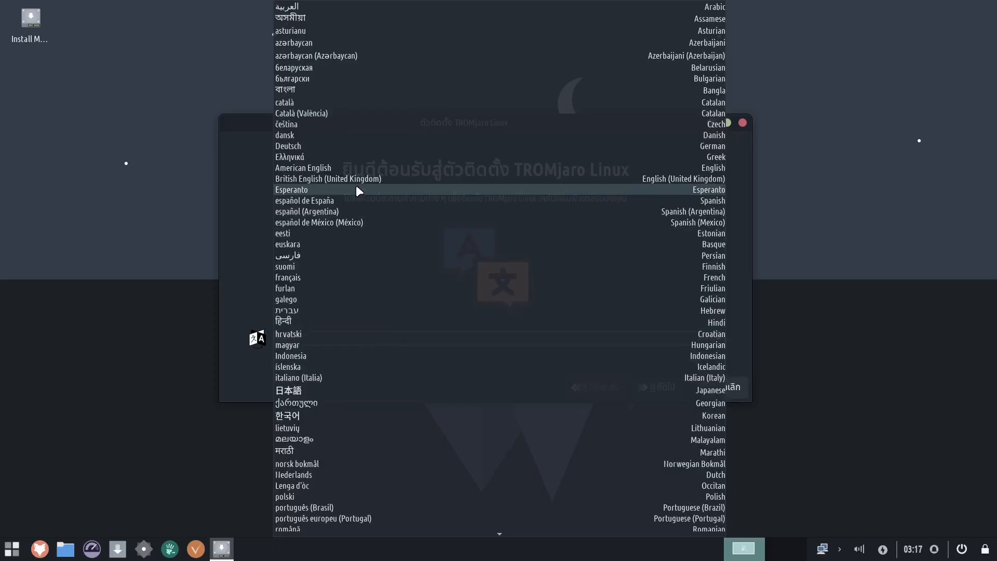
pyautogui.click(373, 169)
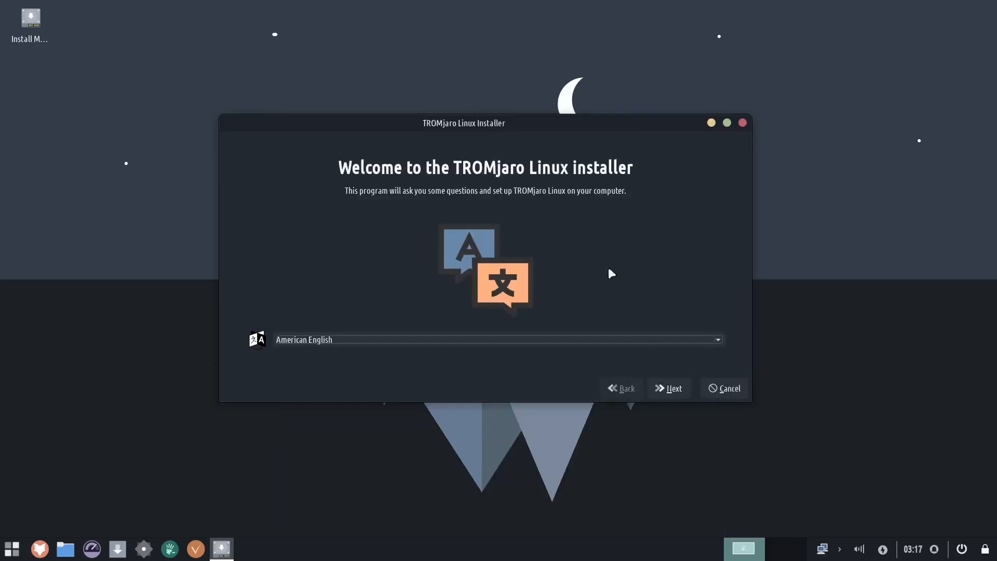
pyautogui.click(675, 387)
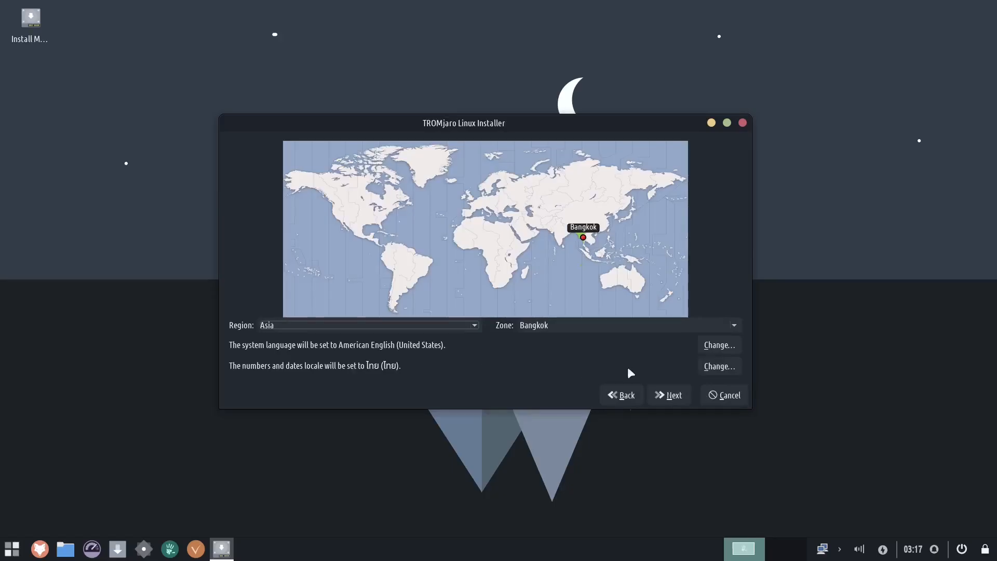
# - Change the numbers and dates locale to en_US.UTF-8
pyautogui.click(719, 366)
pyautogui.scroll(5, 458, 266)
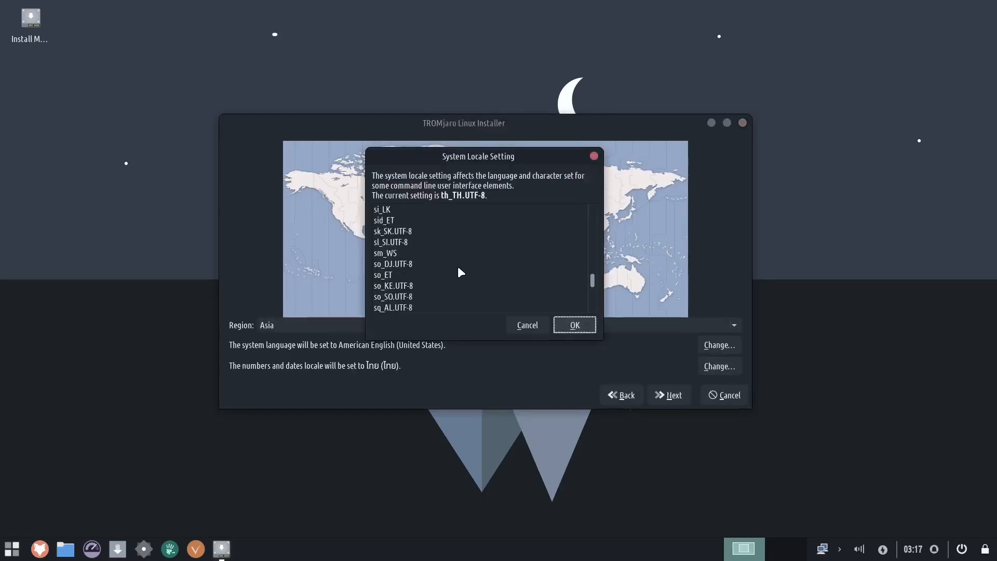
pyautogui.moveTo(593, 270); pyautogui.dragTo(596, 251)
pyautogui.scroll(12, 461, 254)
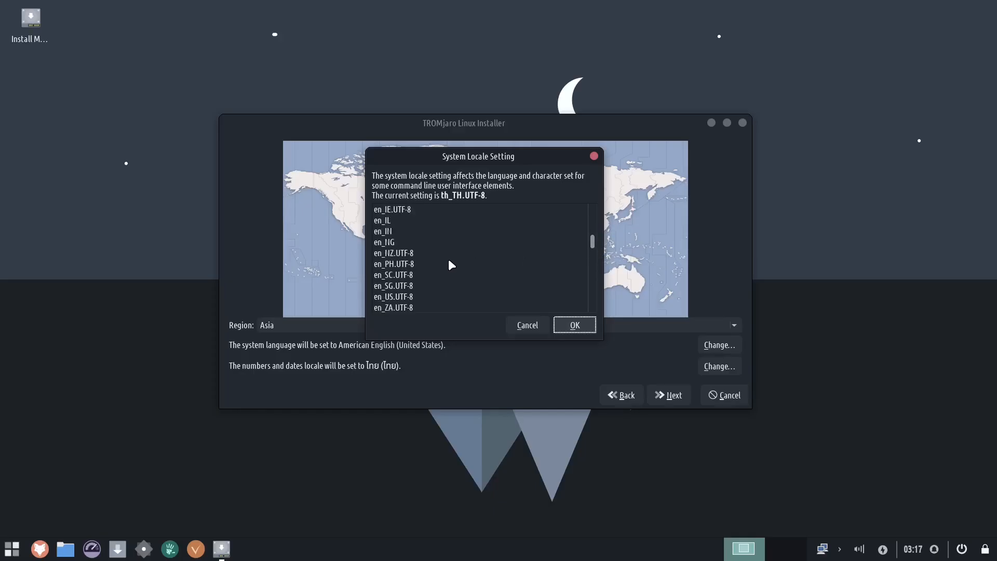
pyautogui.click(433, 297)
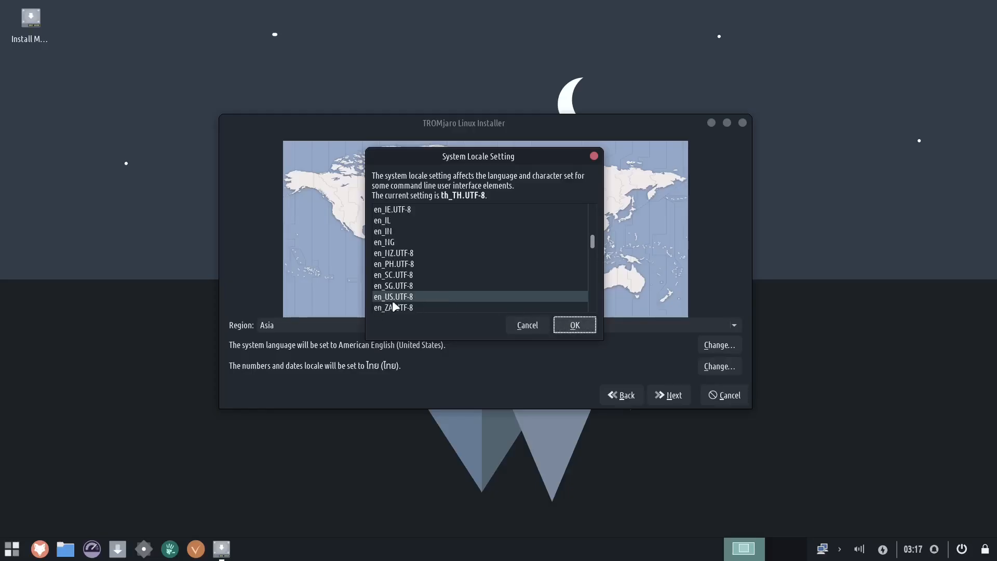
pyautogui.click(574, 325)
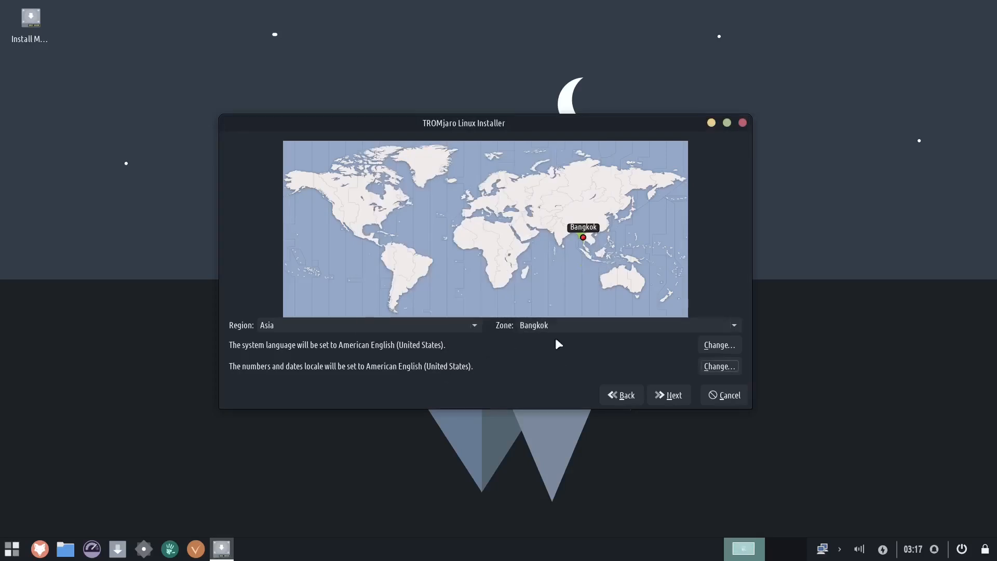
# - Set the time zone to Manila in the Asia region and continue
pyautogui.click(618, 325)
pyautogui.scroll(-10, 601, 406)
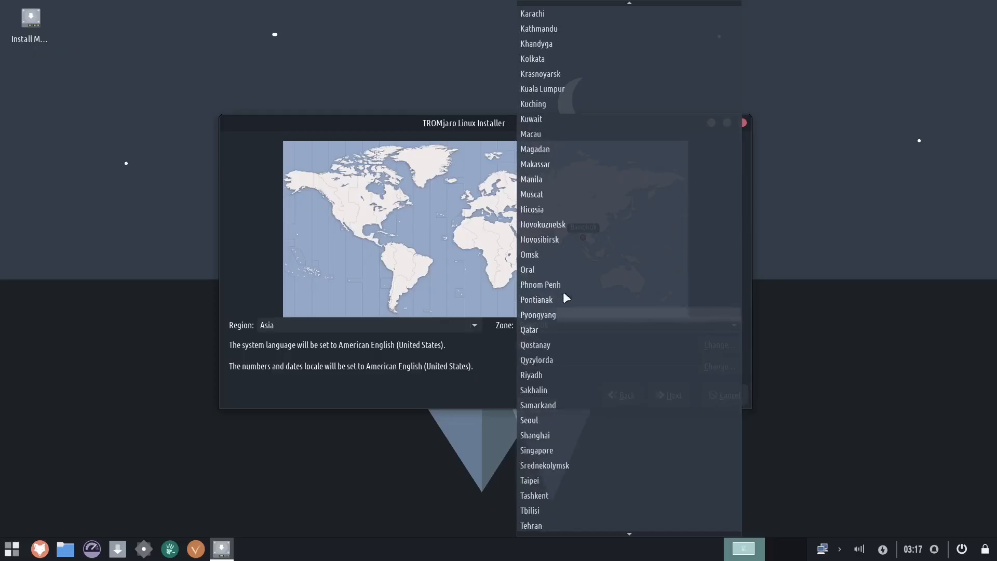
pyautogui.click(553, 177)
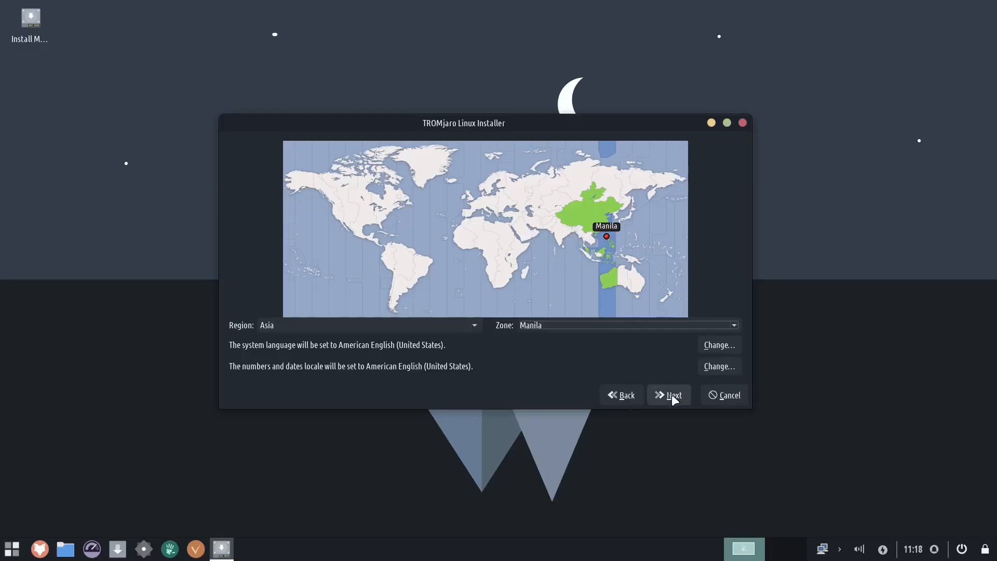
pyautogui.click(672, 394)
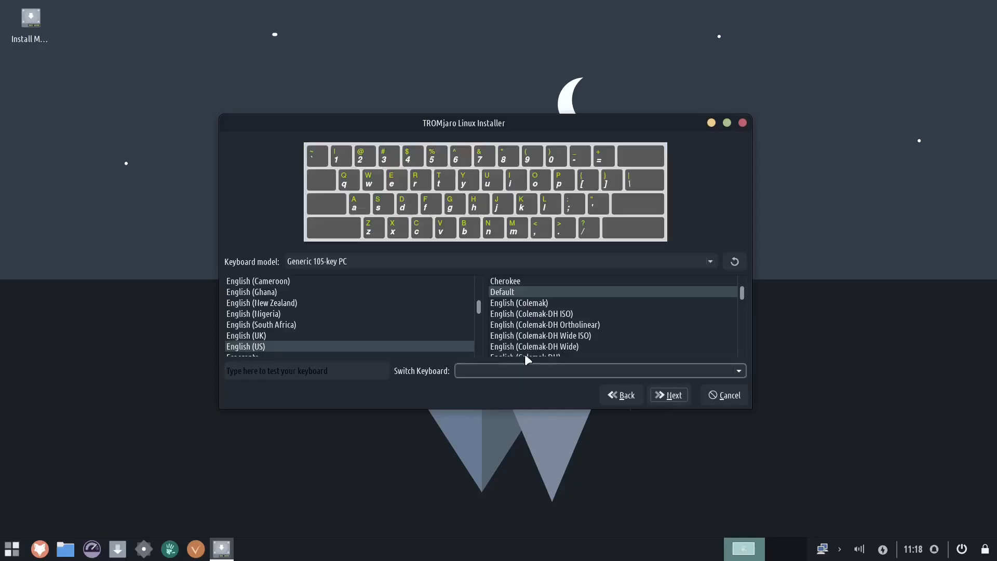
# - Keep the default keyboard layout and the erase-disk option with the Master Boot Record bootloader, and continue
pyautogui.click(671, 397)
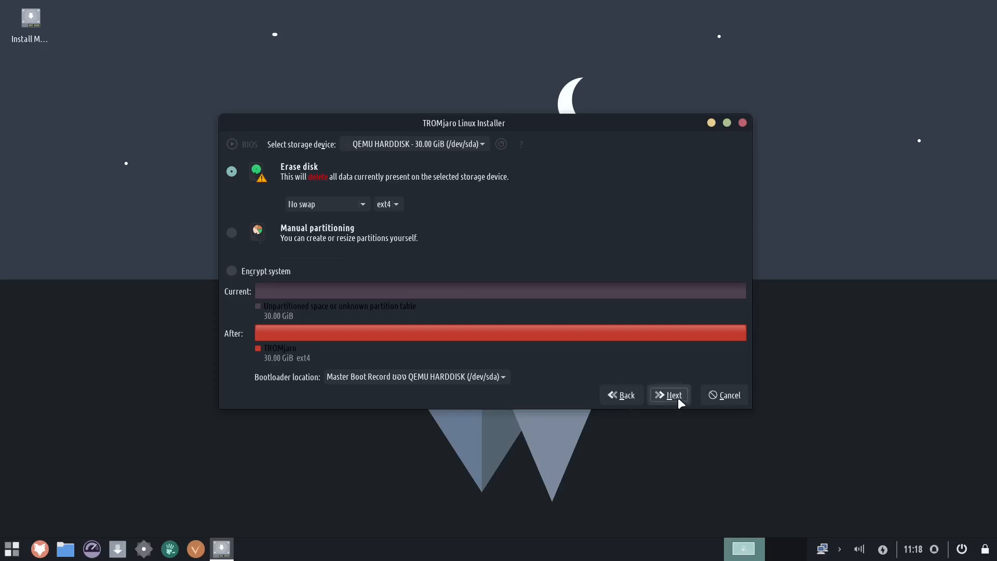
pyautogui.click(503, 377)
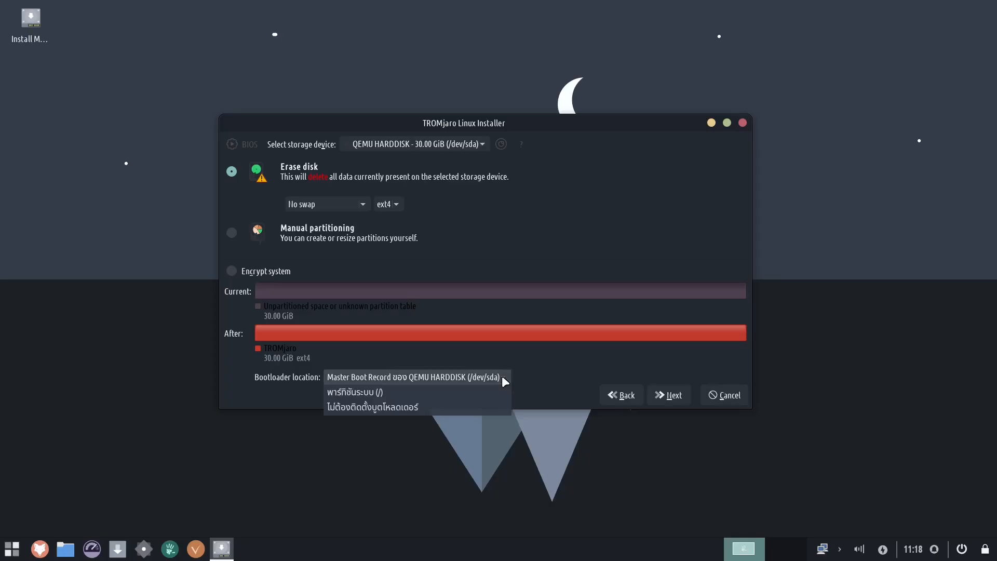
pyautogui.click(538, 375)
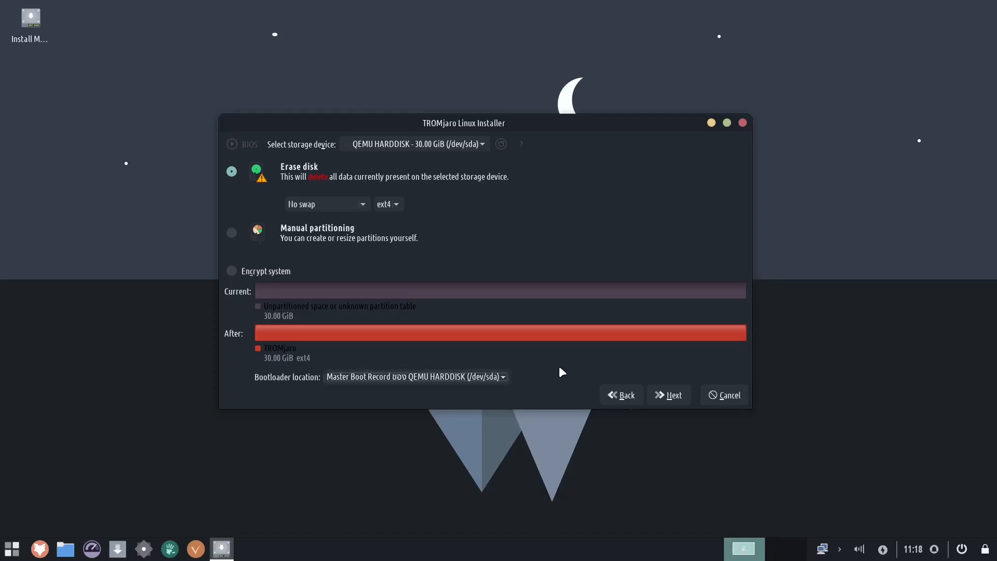
pyautogui.click(672, 397)
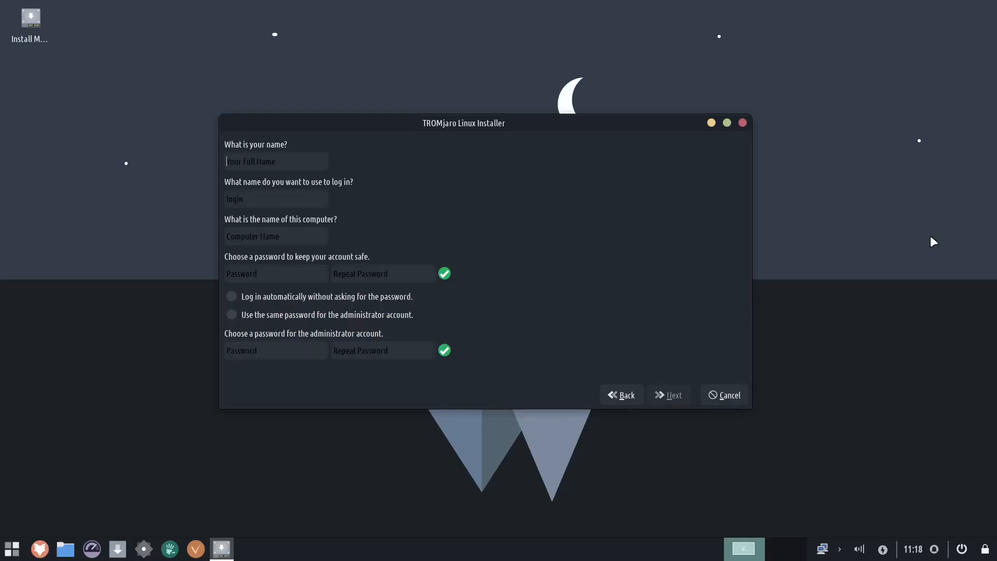
# - Enter the user's name, which also fills the login name and computer name
pyautogui.write('r')
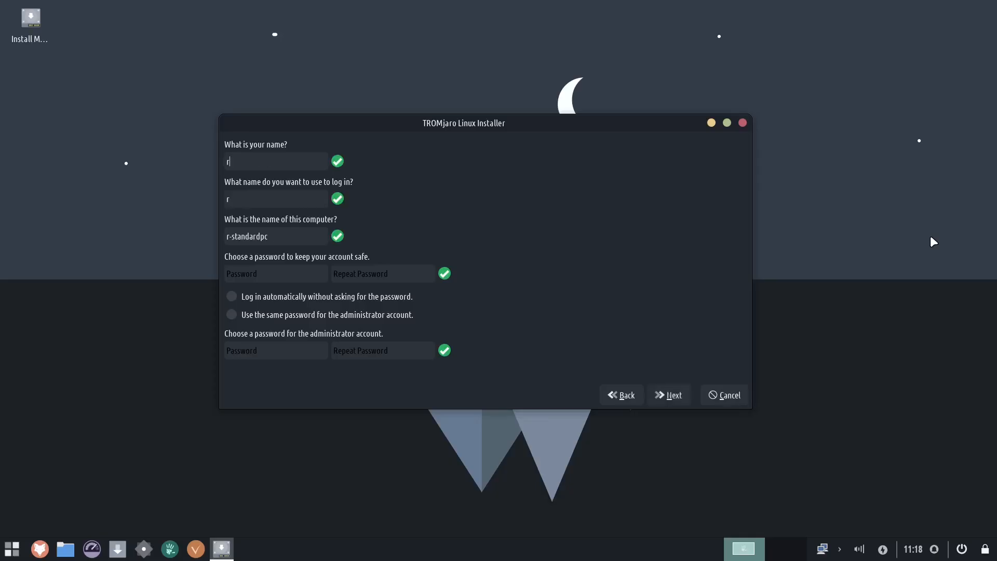
pyautogui.write('ialbbe')
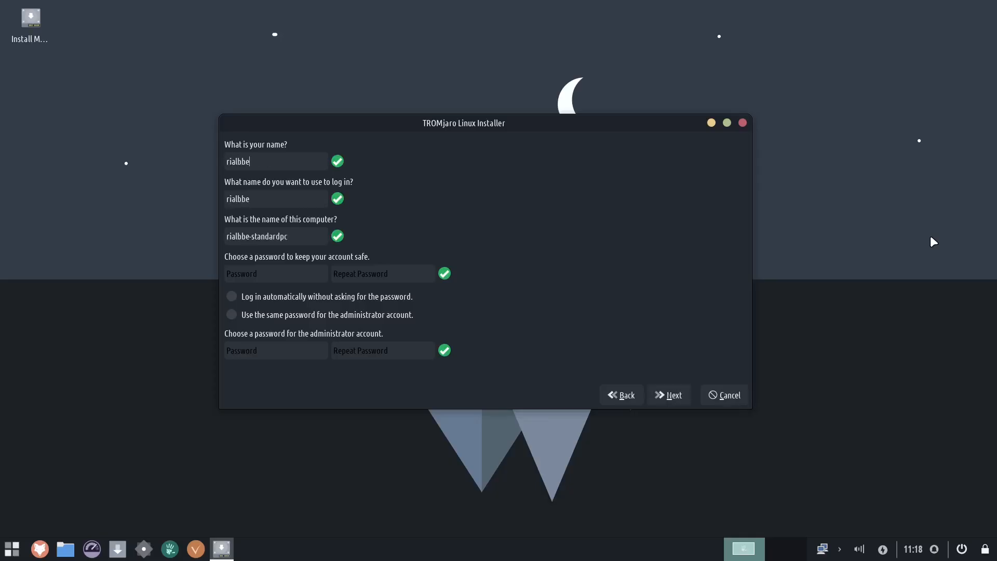
# - Enter the account password and repeat it, then continue to the summary
pyautogui.click(280, 273)
pyautogui.write('****')
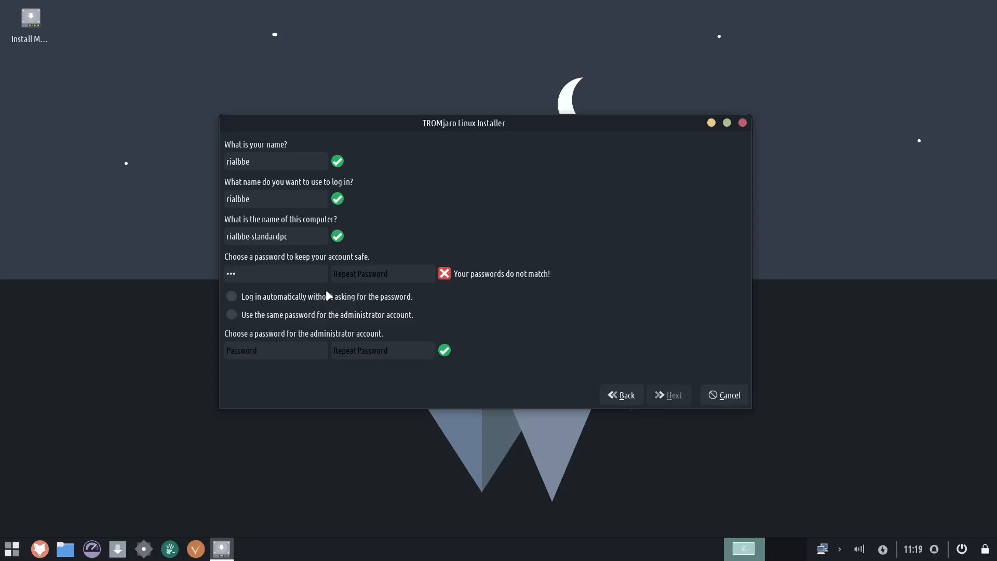
pyautogui.press('Tab')
pyautogui.write('****')
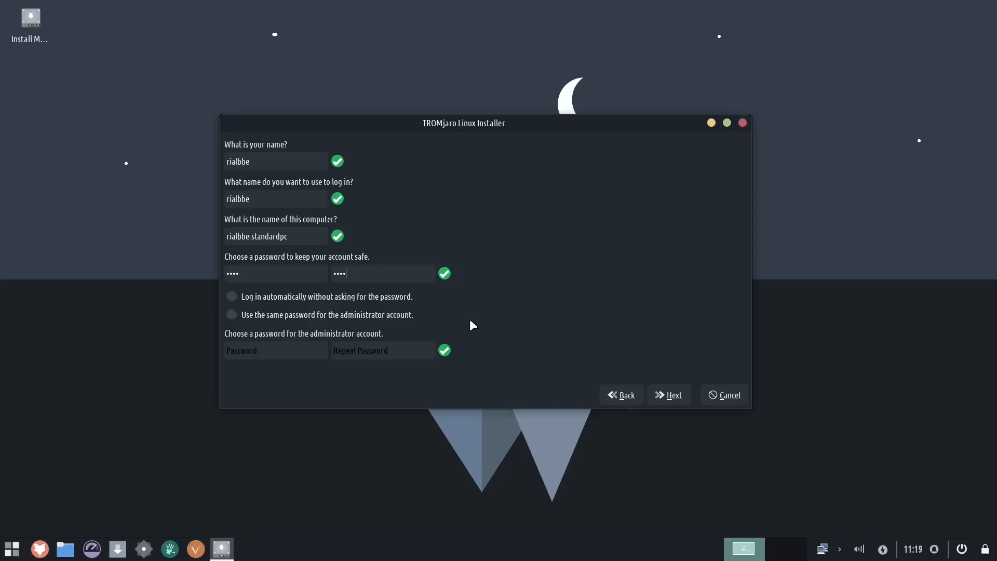
pyautogui.click(669, 395)
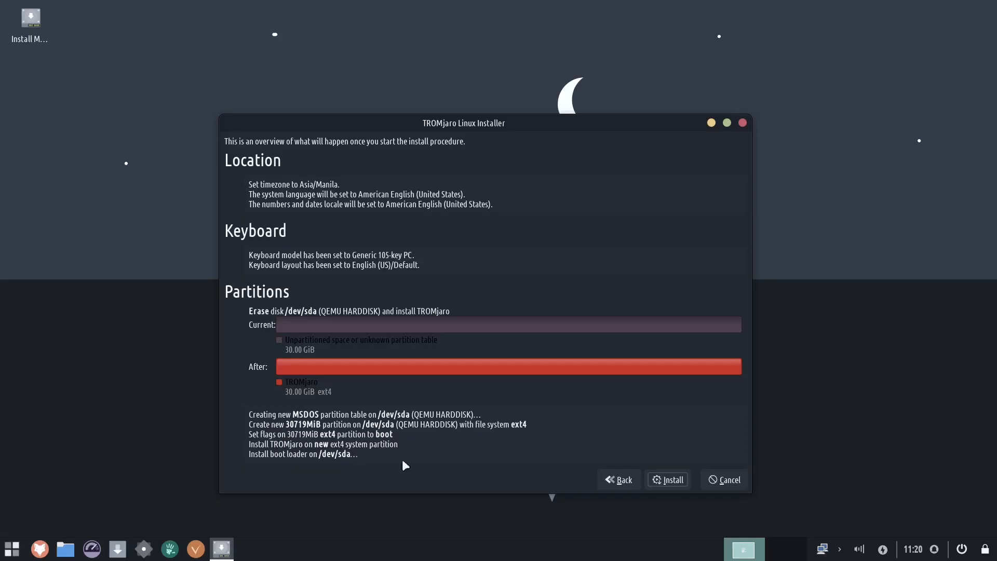
# - Start the installation, confirm installing now, and close the installer when it finishes
pyautogui.click(674, 478)
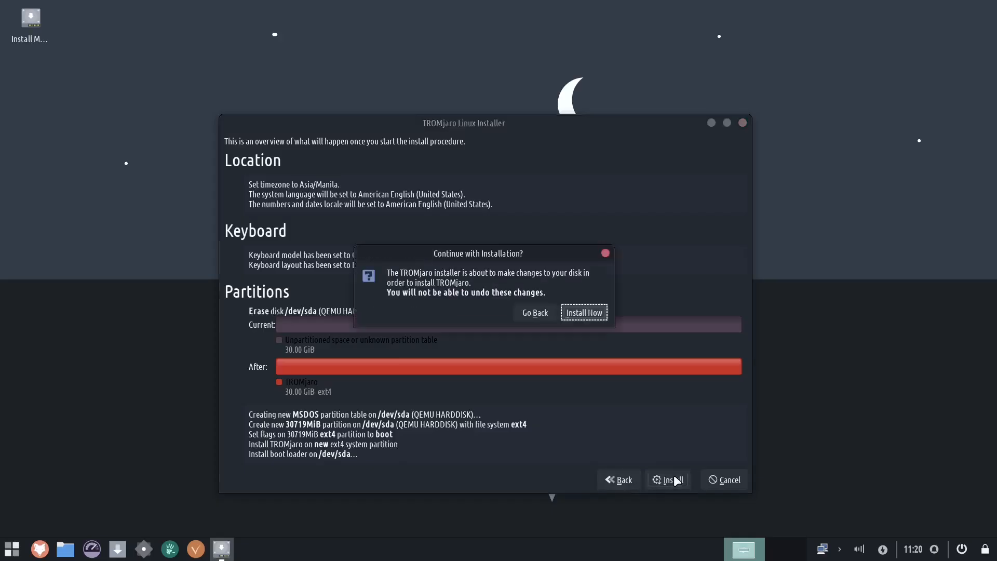
pyautogui.click(579, 318)
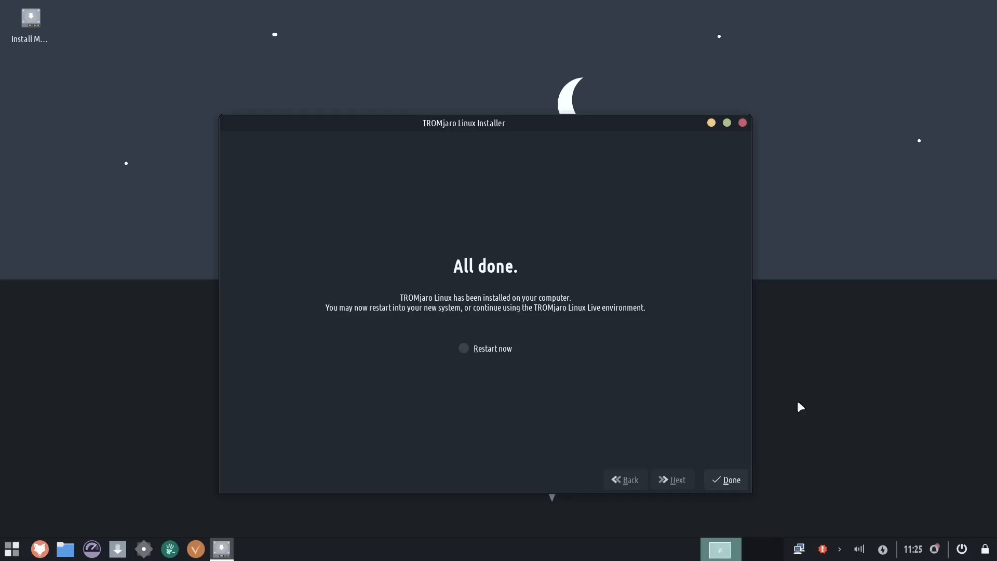
pyautogui.click(727, 481)
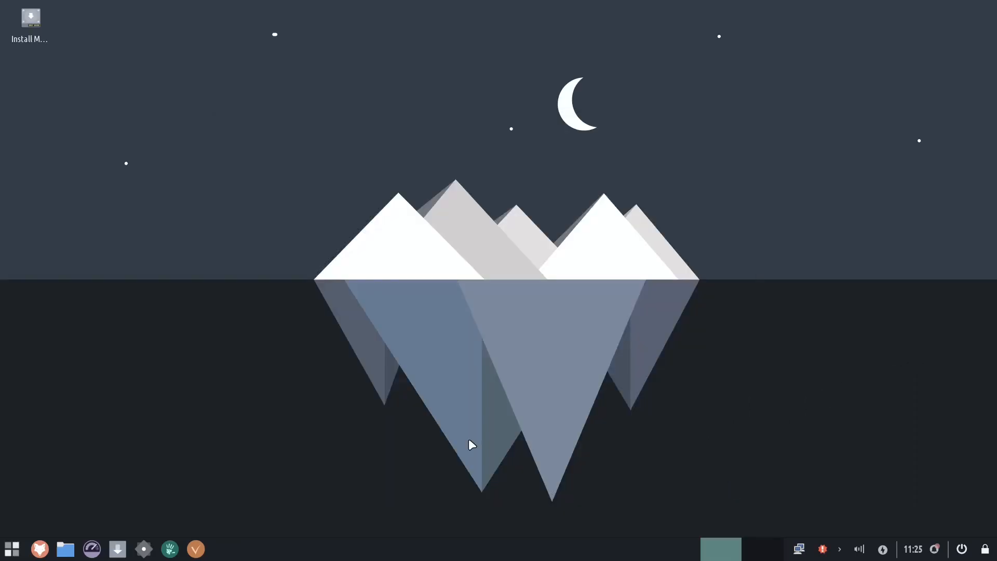
# - Shut down the live TROMjaro system
pyautogui.click(963, 552)
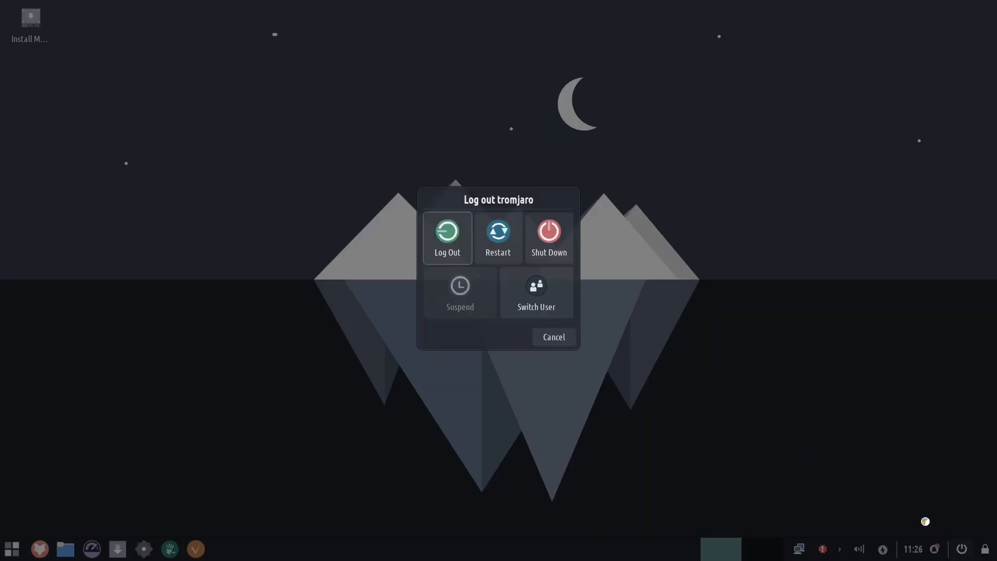
pyautogui.click(553, 238)
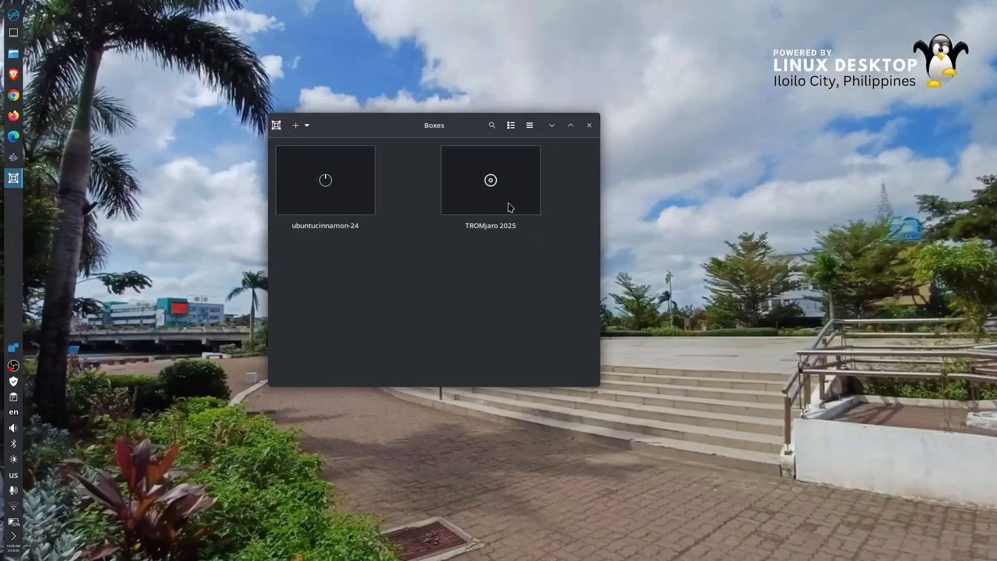
# - Start the TROMjaro 2025 virtual machine in full screen and log in with the account password
pyautogui.click(507, 207)
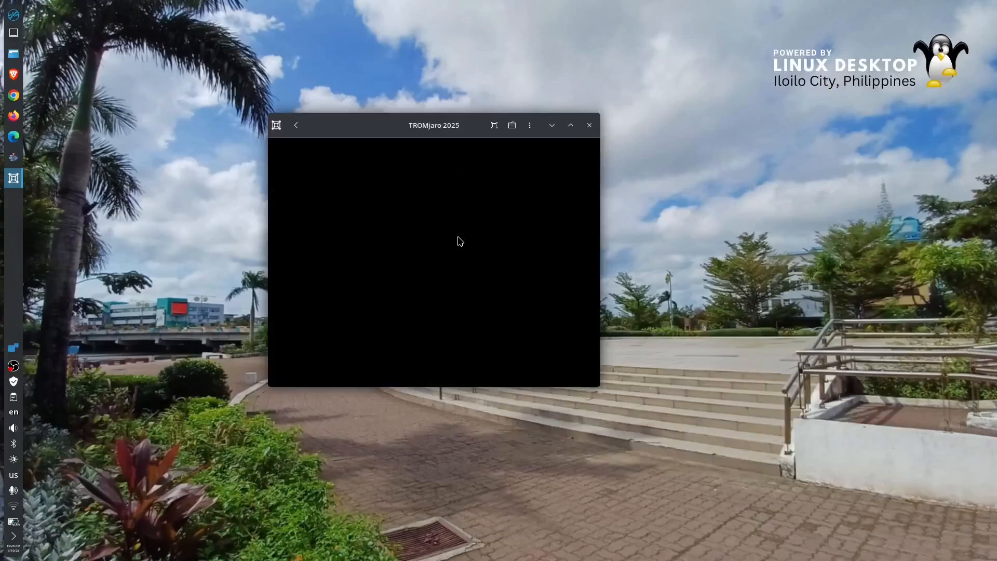
pyautogui.click(495, 125)
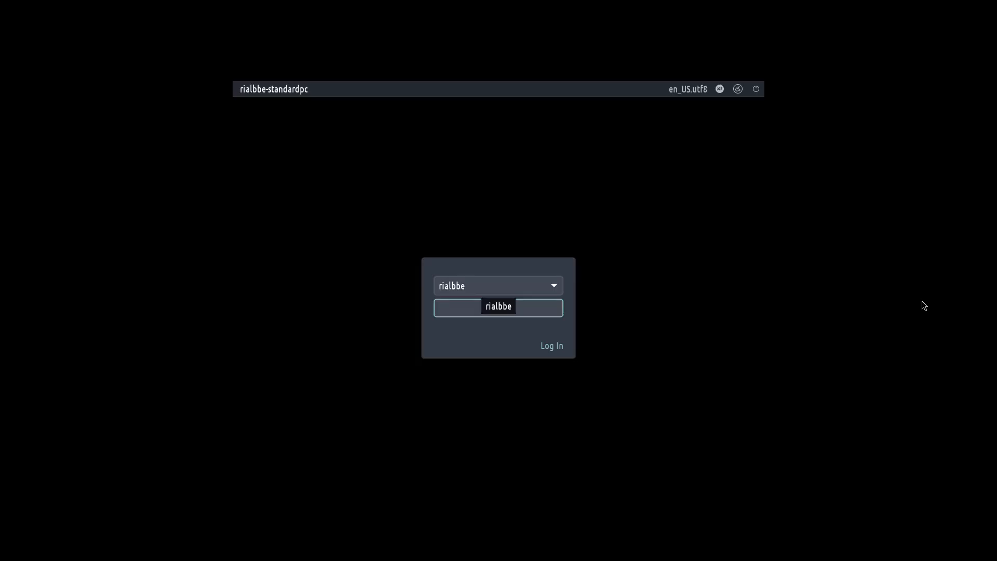
pyautogui.write('****')
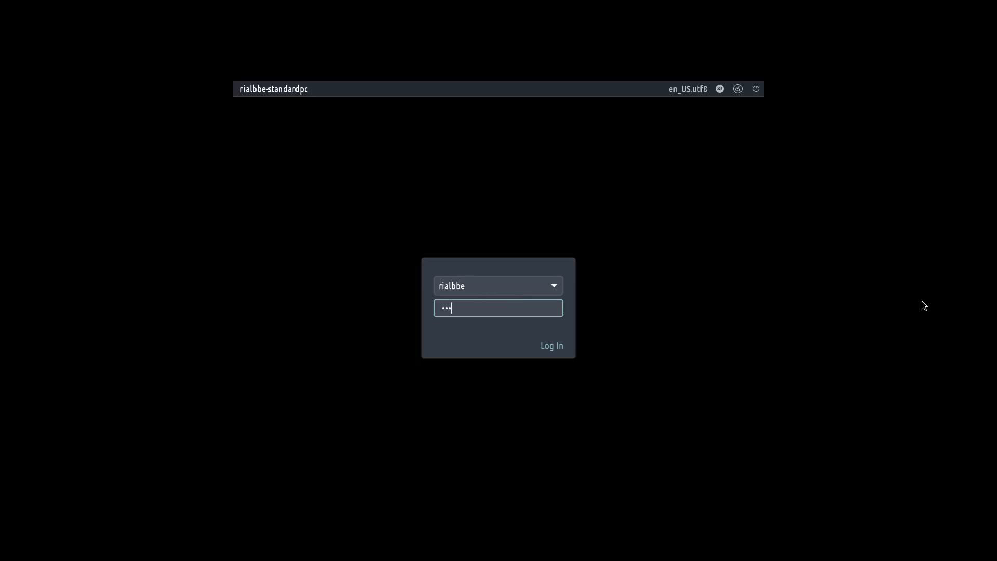
pyautogui.click(553, 346)
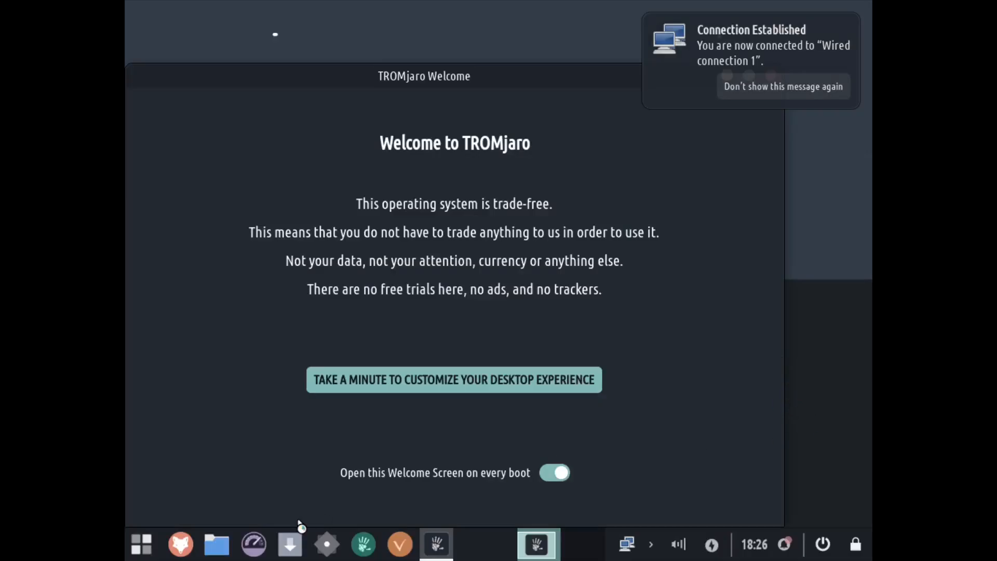
# - Set the display resolution to 1920x1080 in Display settings, keep the configuration, and close the dialog
pyautogui.click(319, 554)
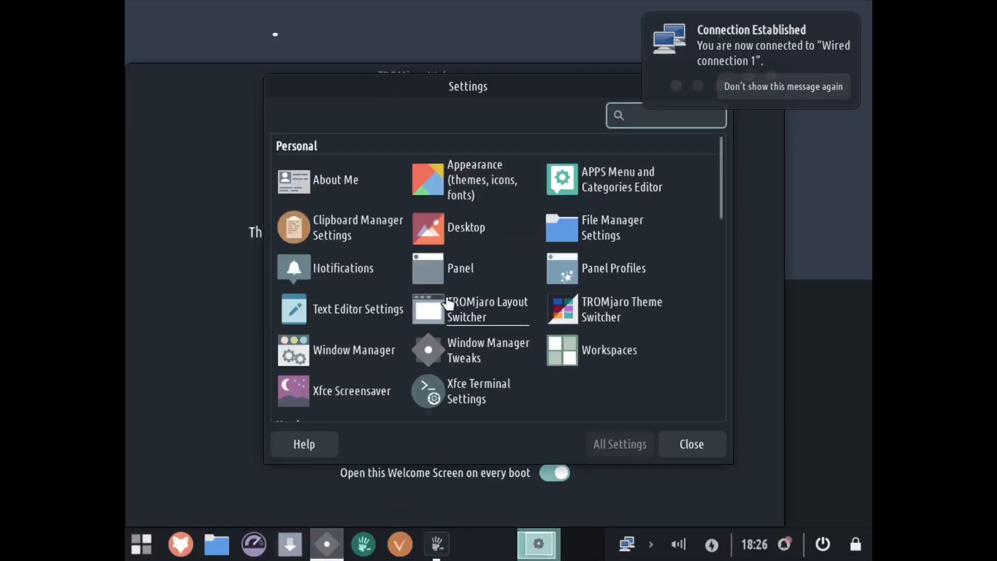
pyautogui.scroll(-3, 482, 315)
pyautogui.scroll(-2, 482, 315)
pyautogui.click(488, 312)
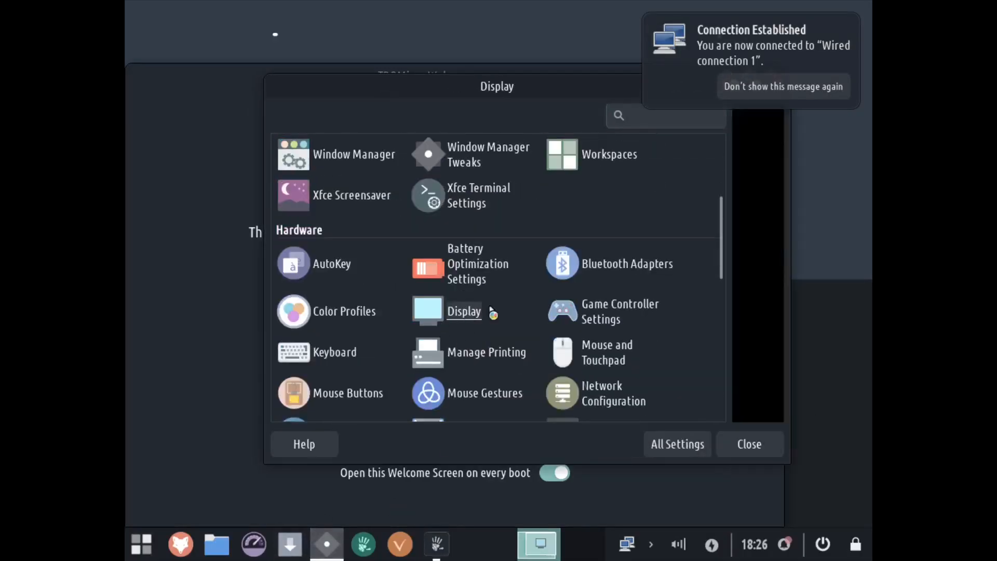
pyautogui.click(679, 205)
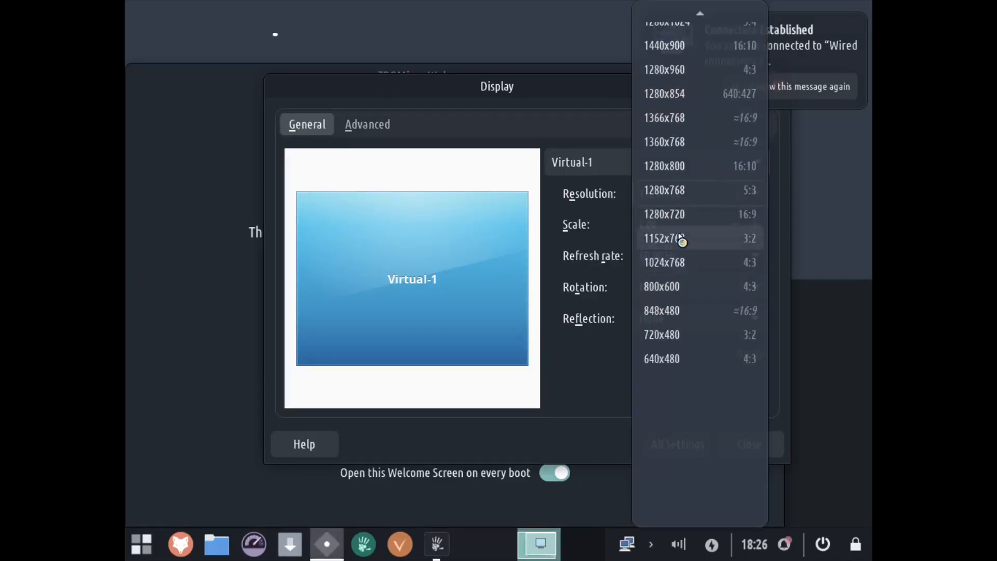
pyautogui.scroll(5, 681, 222)
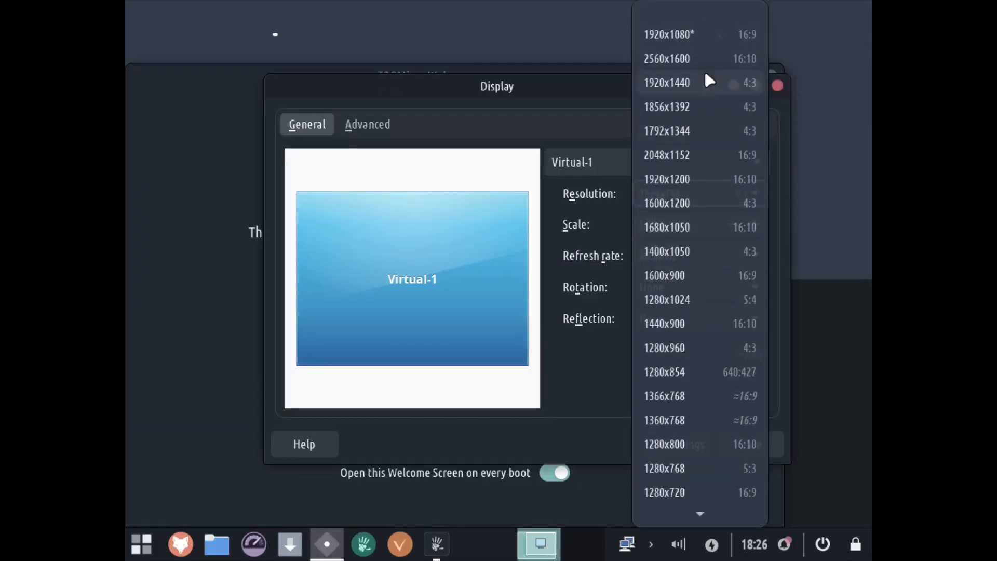
pyautogui.click(704, 35)
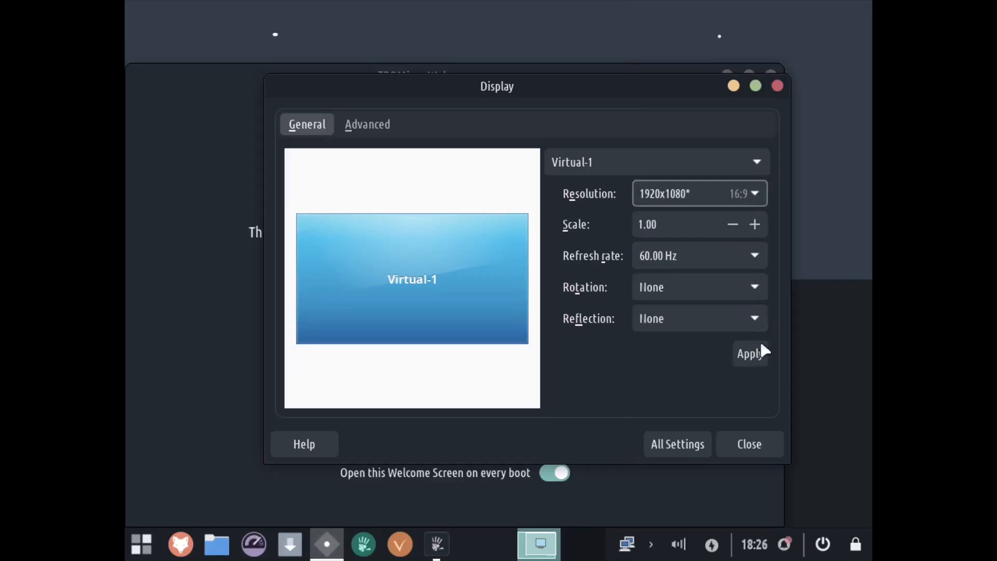
pyautogui.click(750, 355)
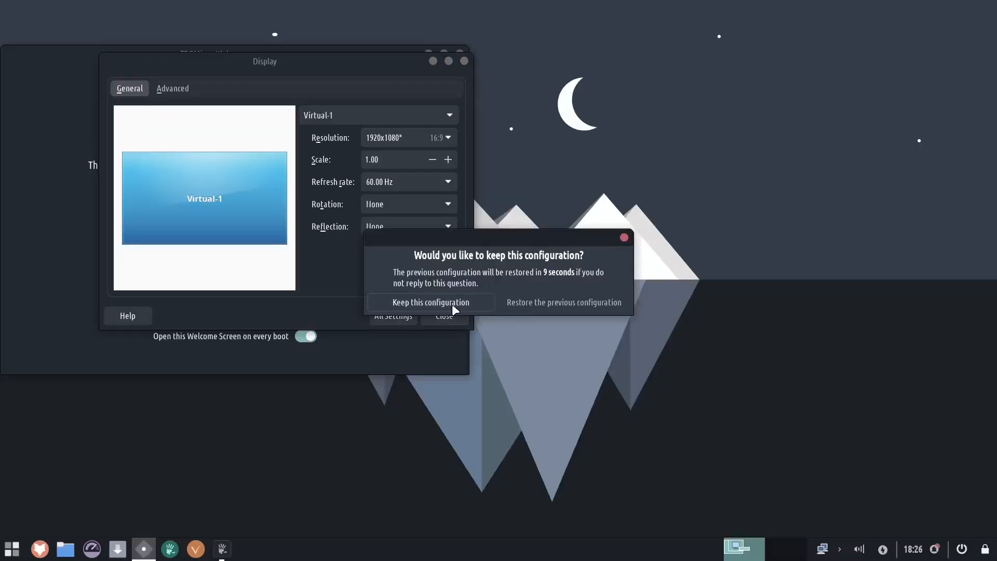
pyautogui.click(433, 303)
pyautogui.click(441, 317)
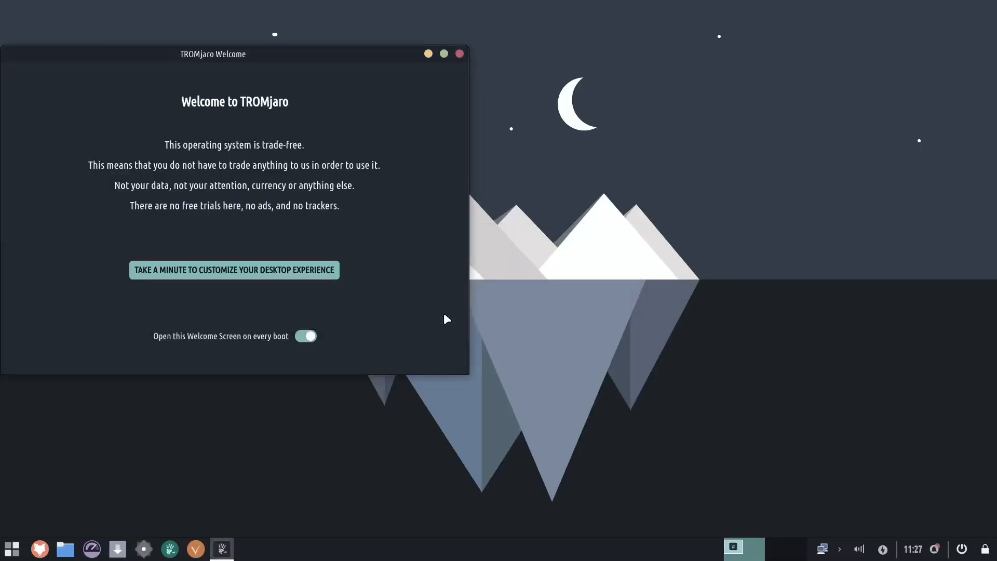
# - Turn off opening the Welcome Screen on every boot and close the Welcome window
pyautogui.moveTo(322, 68); pyautogui.dragTo(622, 136)
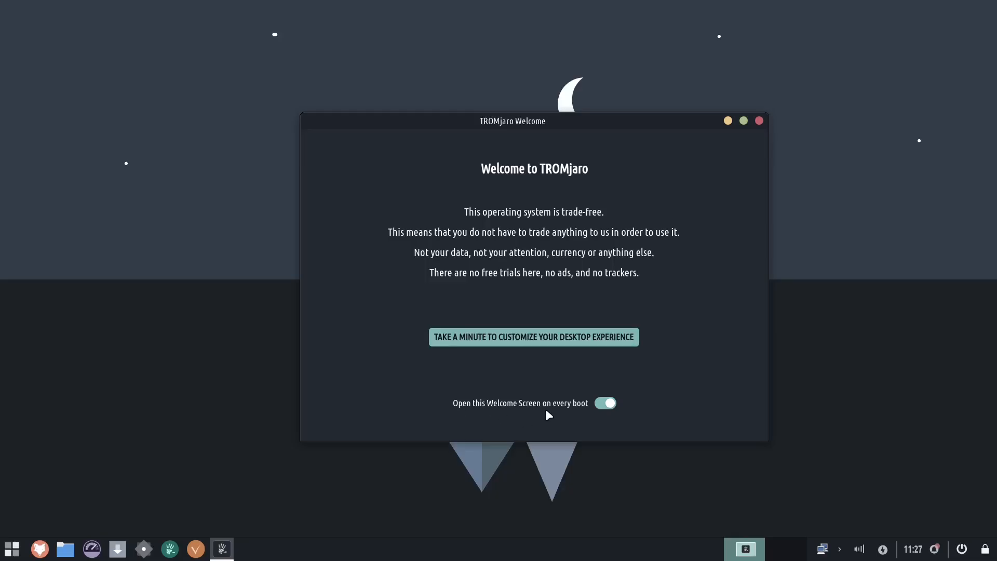
pyautogui.click(605, 404)
pyautogui.click(759, 121)
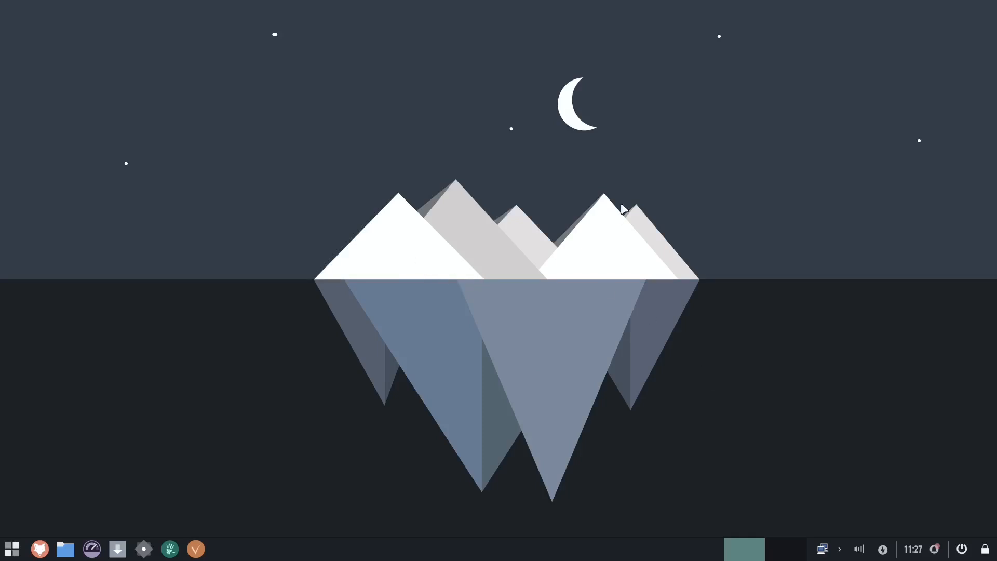
# - Open the Resources system monitor, view its About details, and close the app
pyautogui.click(10, 550)
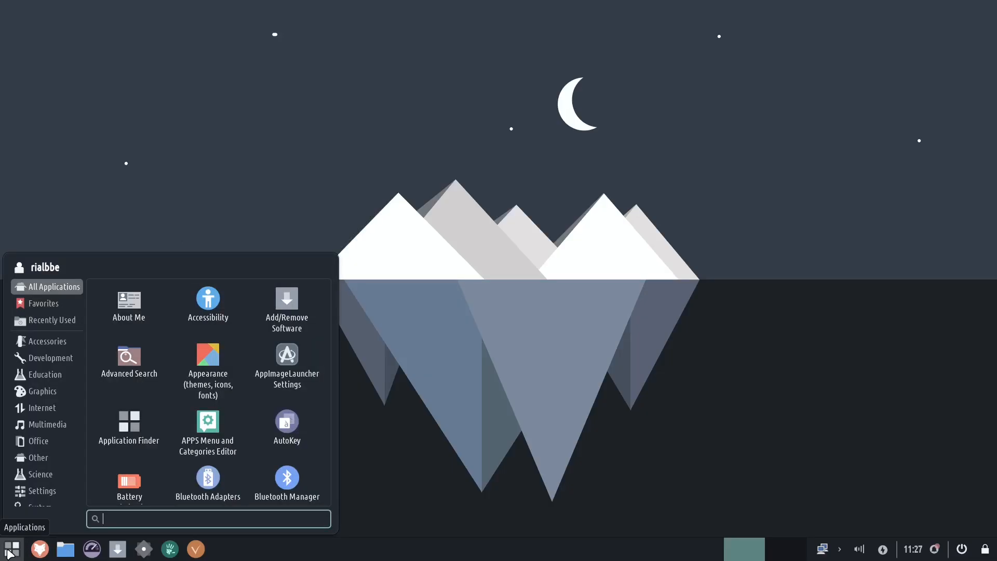
pyautogui.click(10, 551)
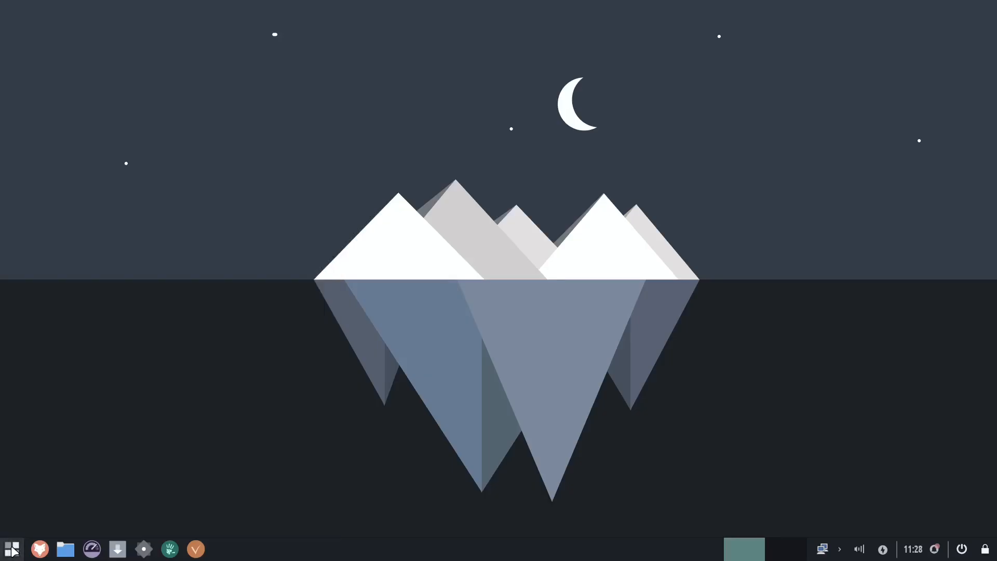
pyautogui.click(13, 551)
pyautogui.click(12, 549)
pyautogui.click(11, 550)
pyautogui.click(12, 550)
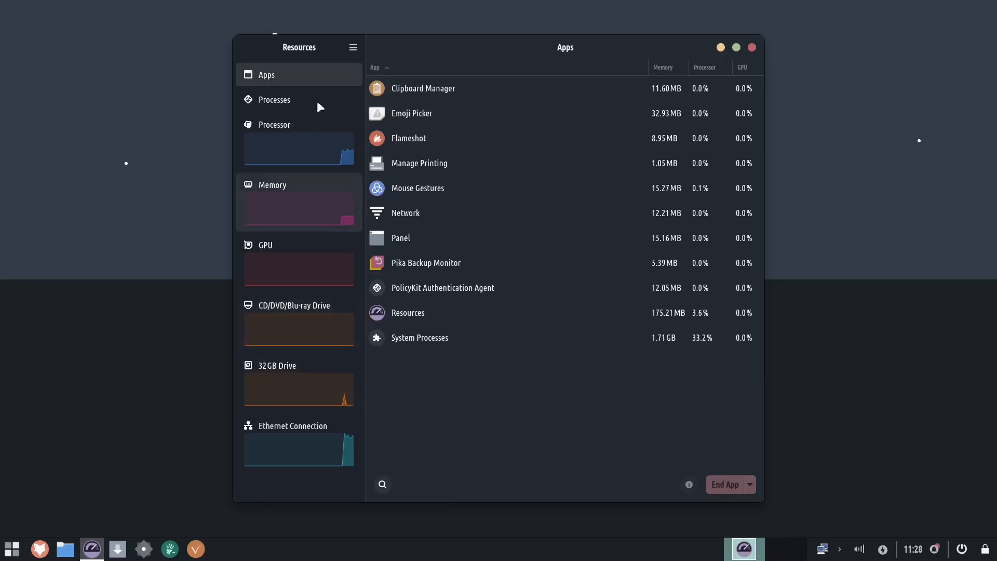
pyautogui.click(350, 51)
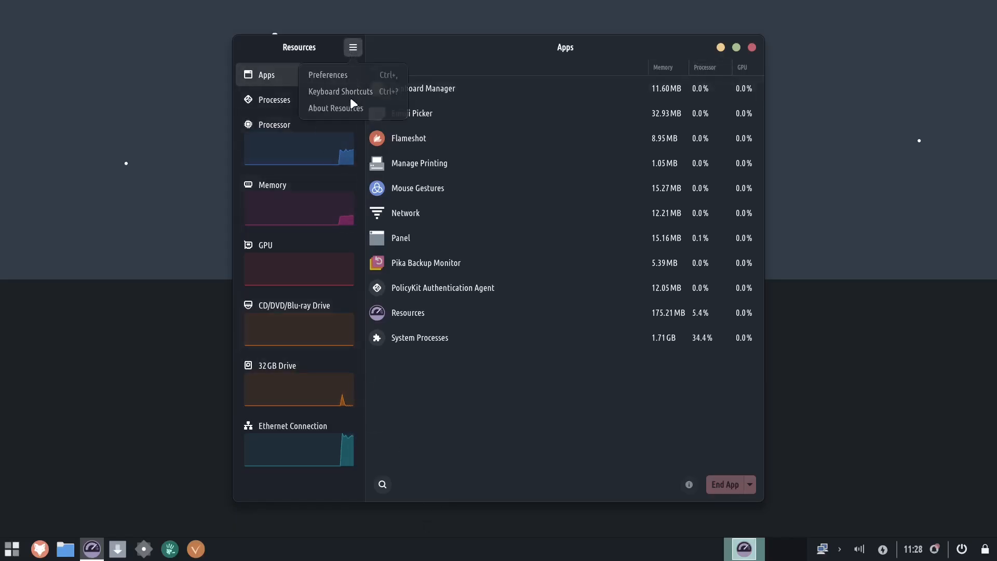
pyautogui.click(363, 114)
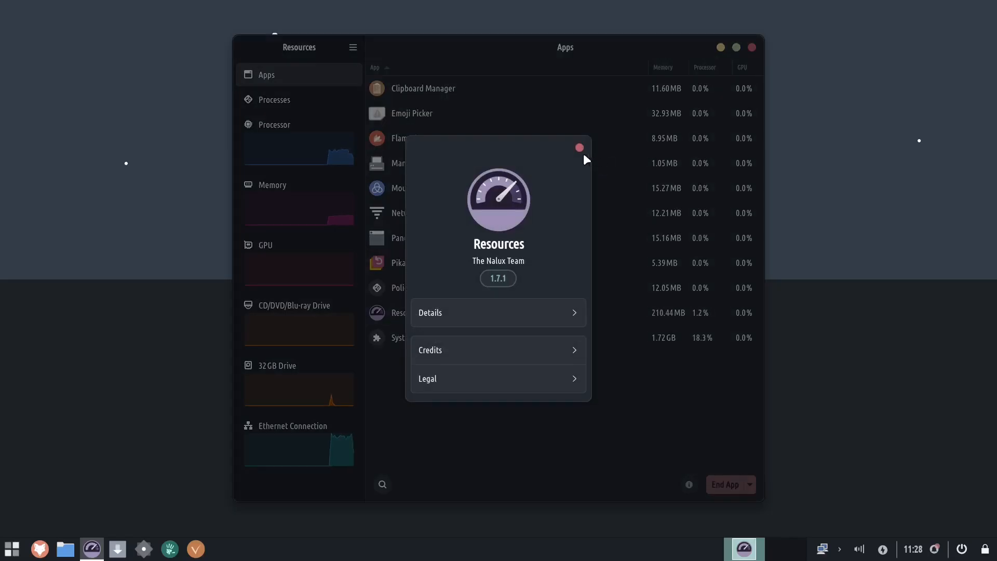
pyautogui.click(529, 311)
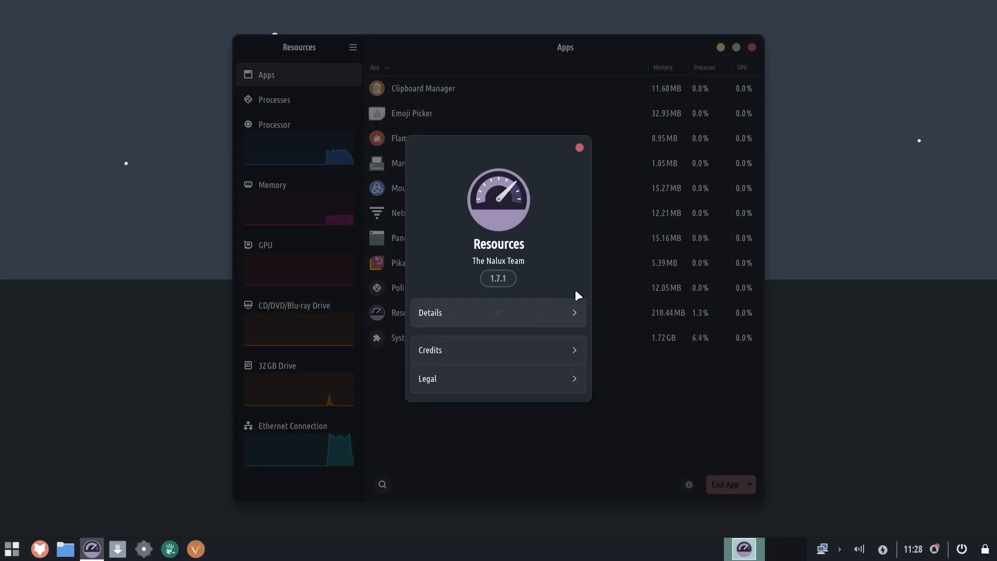
pyautogui.click(578, 150)
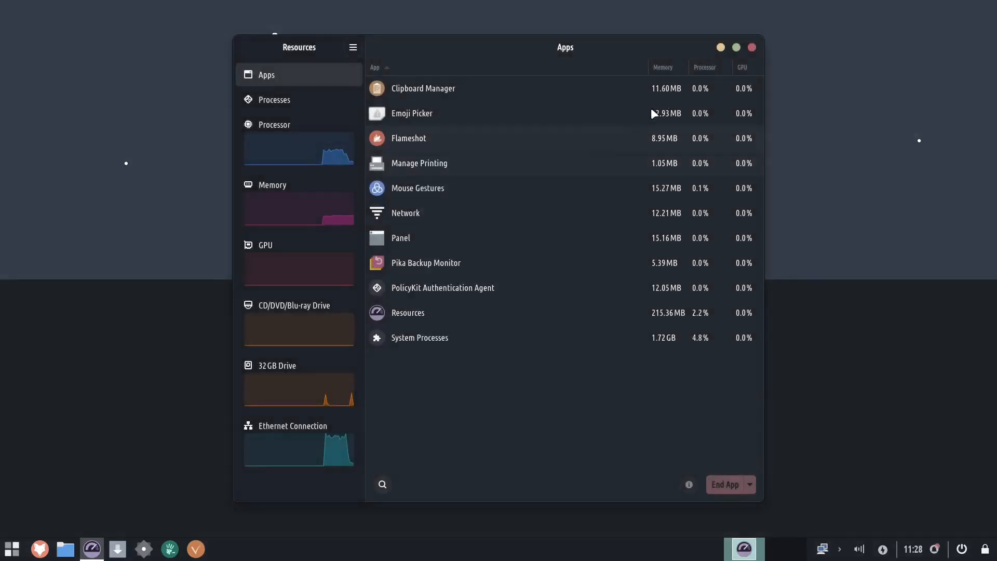
pyautogui.click(752, 47)
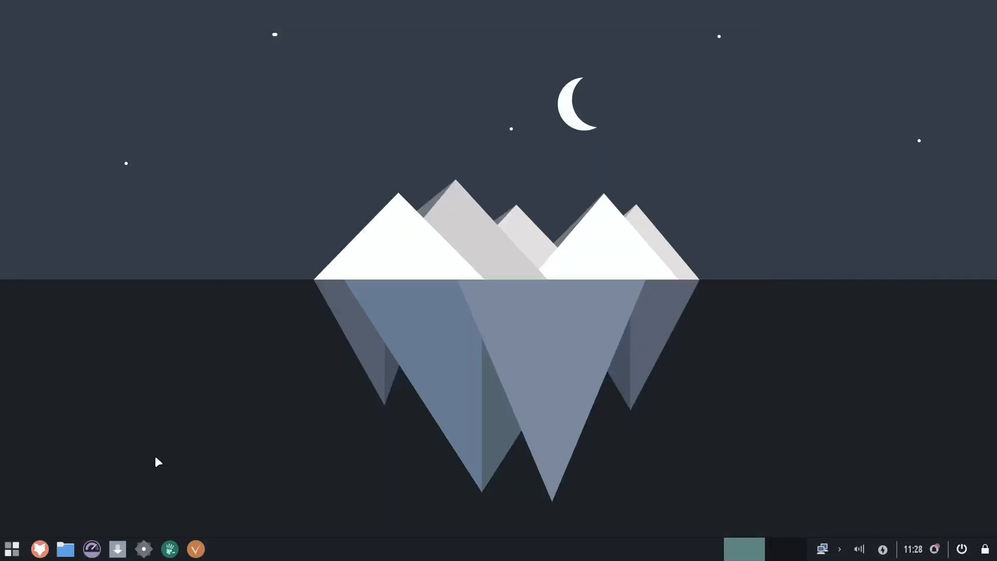
# - Open Add/Remove Software and maximize its window
pyautogui.click(118, 554)
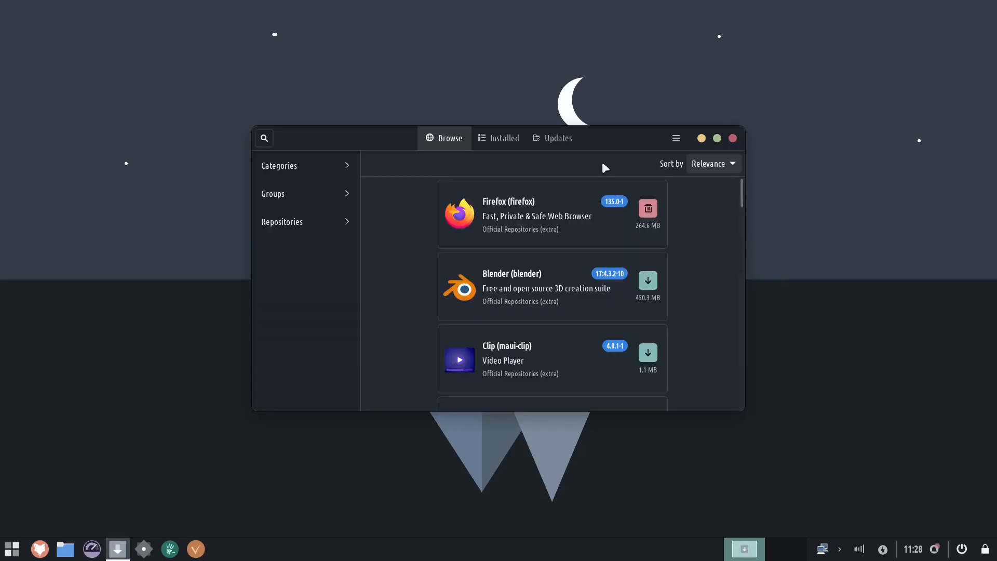
pyautogui.doubleClick(613, 138)
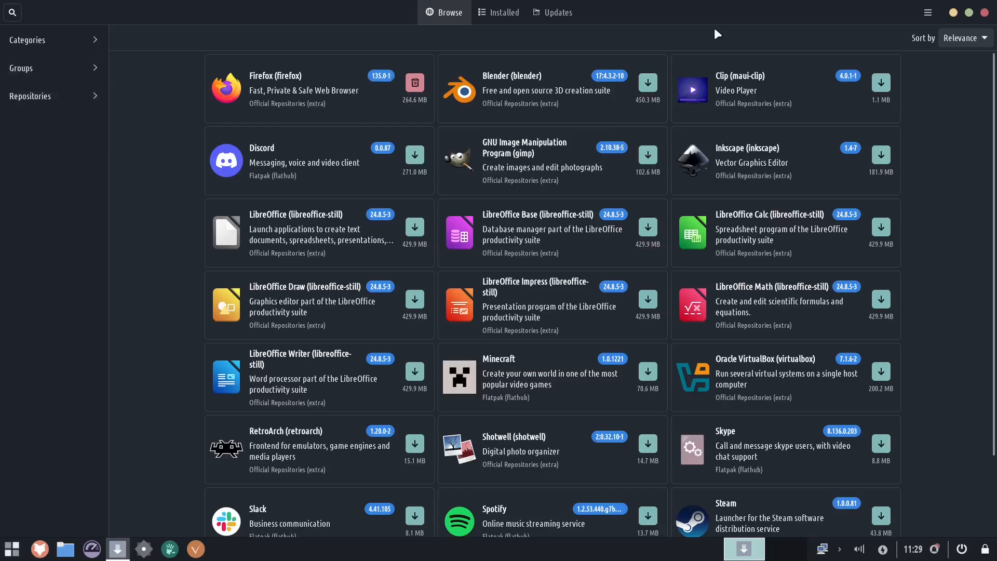
pyautogui.doubleClick(725, 13)
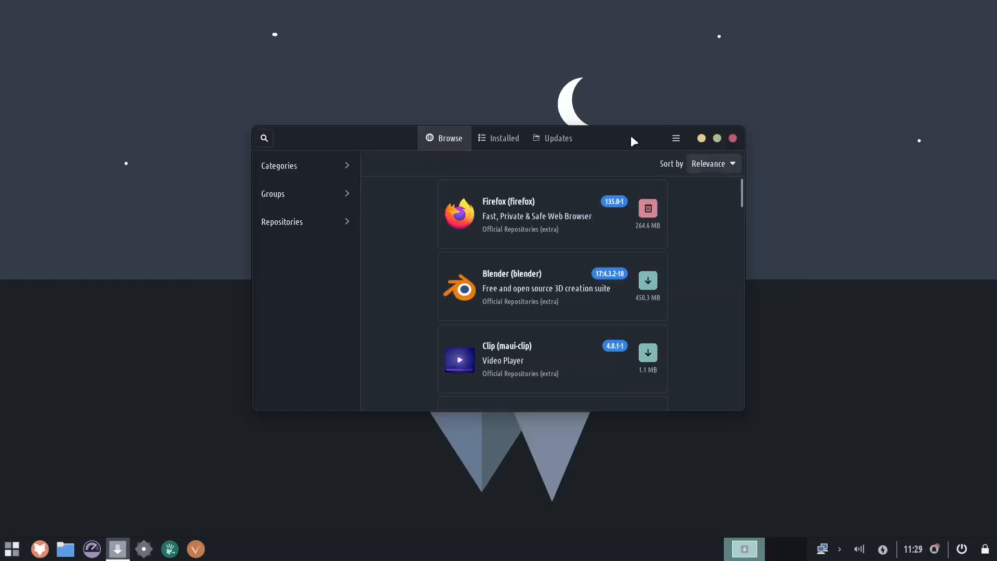
pyautogui.doubleClick(631, 135)
pyautogui.doubleClick(693, 22)
pyautogui.click(717, 138)
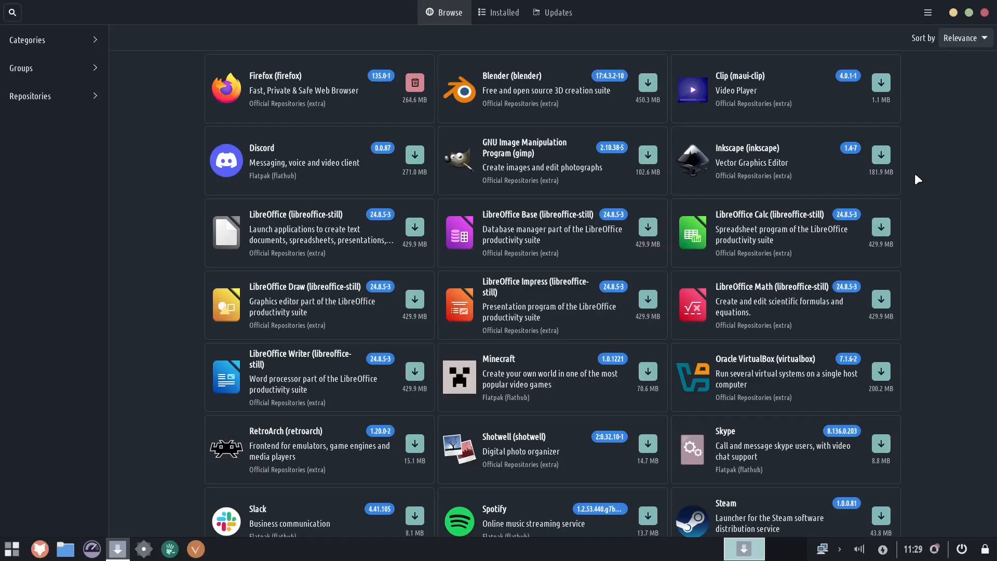
# - Browse the software manager's categories, groups, repositories and search view, then close it
pyautogui.click(30, 44)
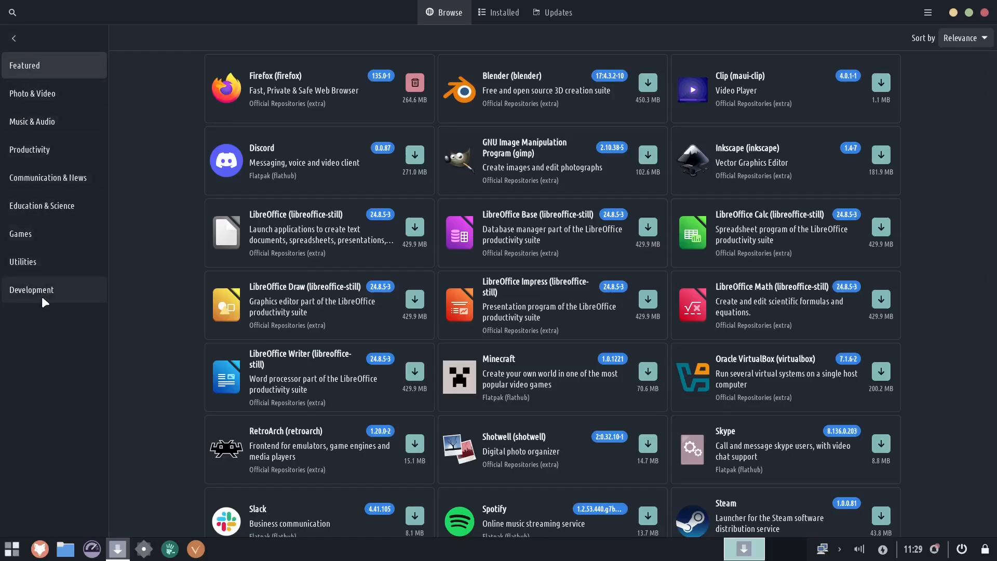
pyautogui.click(13, 39)
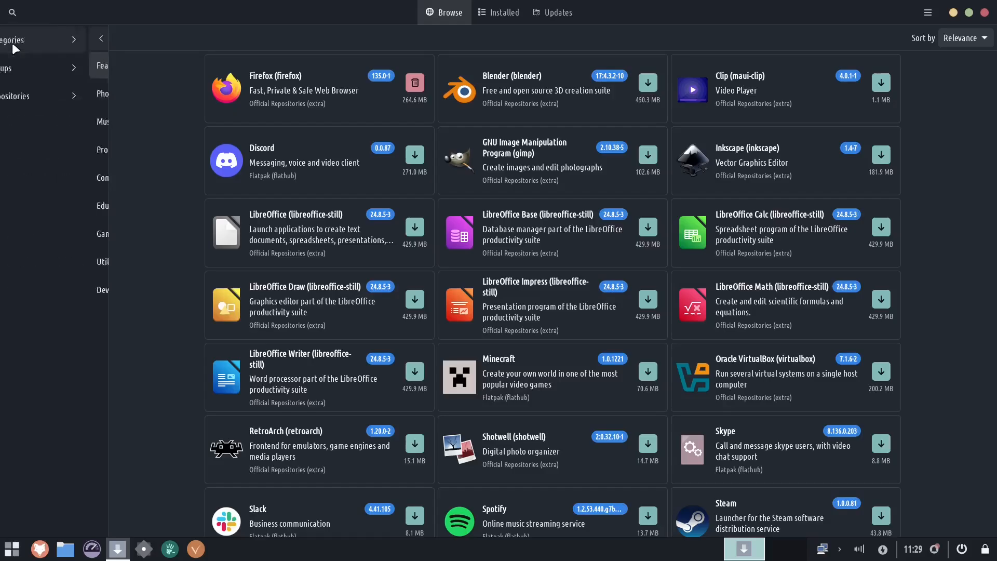
pyautogui.click(49, 68)
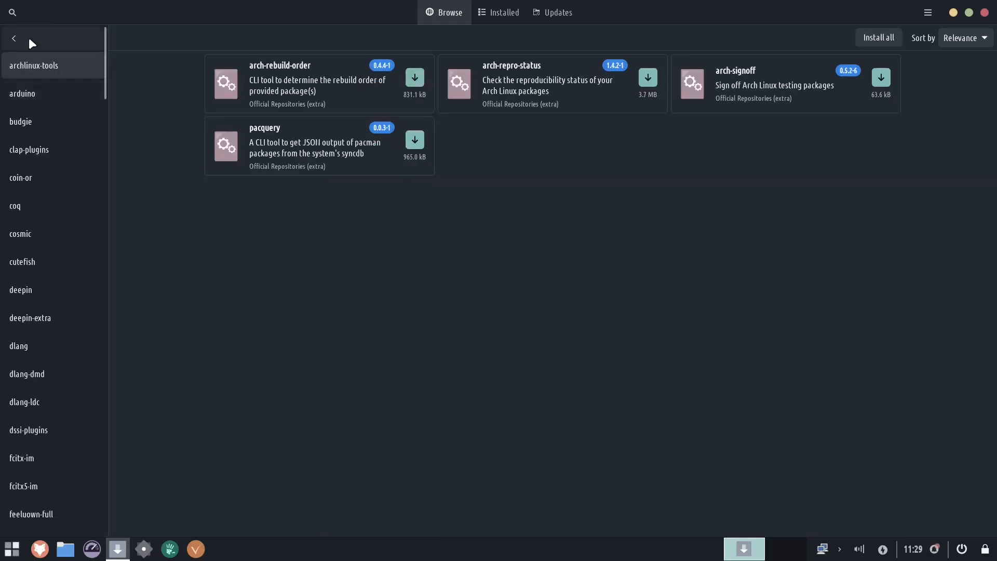
pyautogui.click(11, 38)
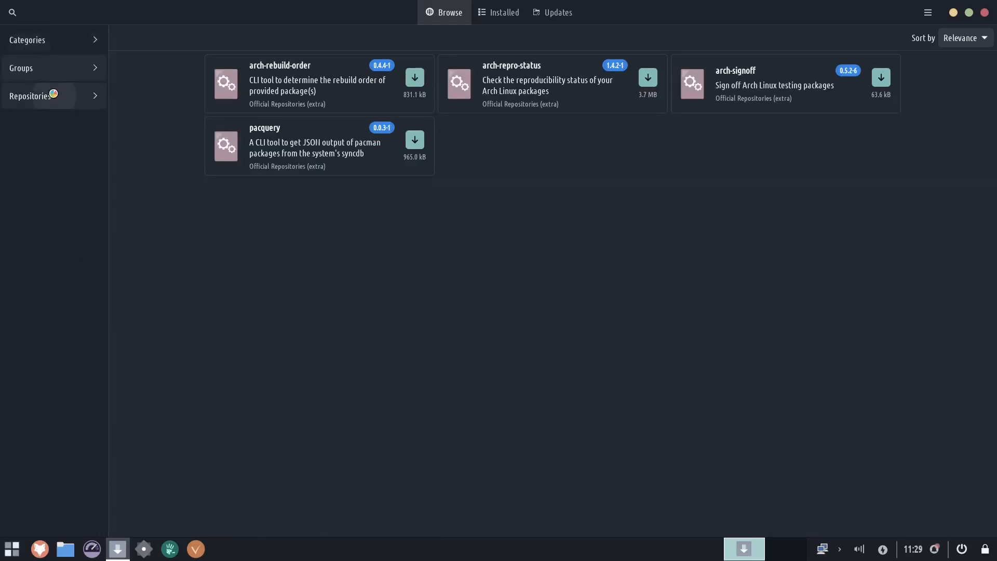
pyautogui.click(52, 96)
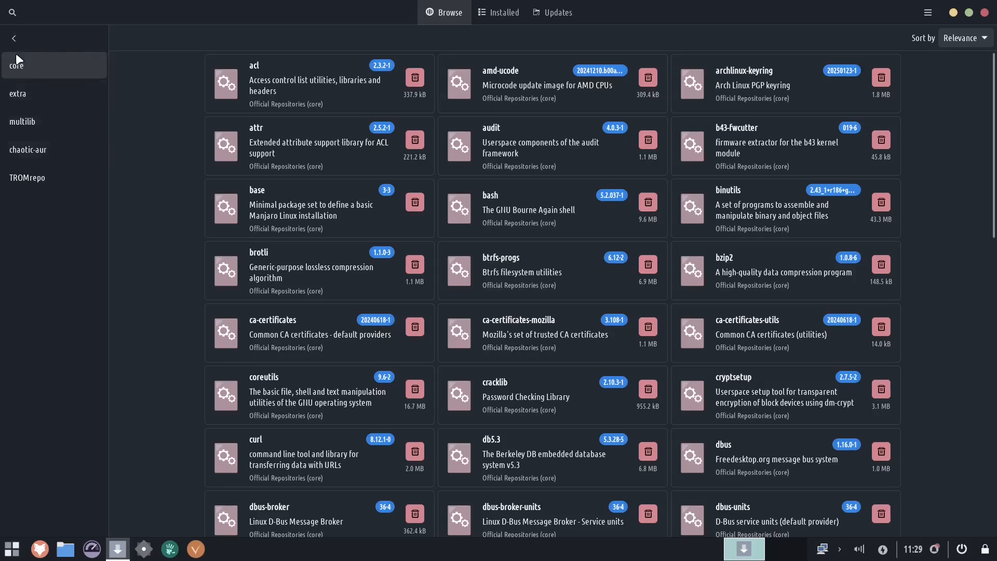
pyautogui.click(14, 38)
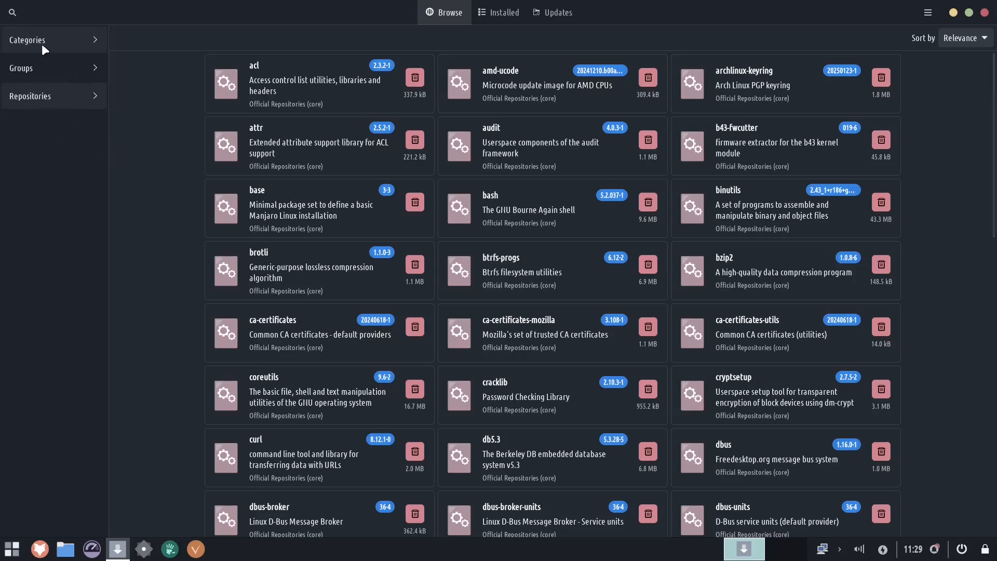
pyautogui.click(13, 11)
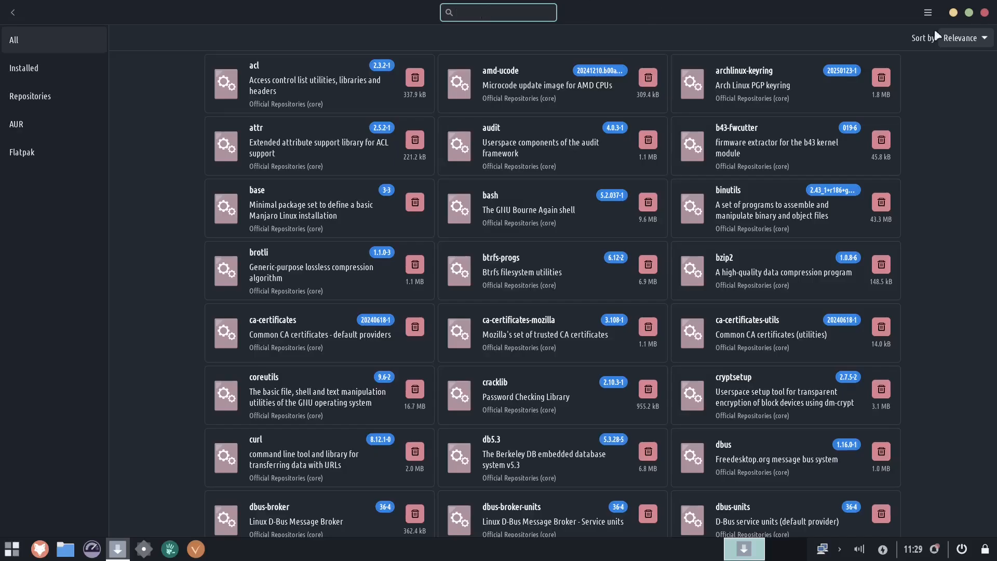
pyautogui.click(984, 12)
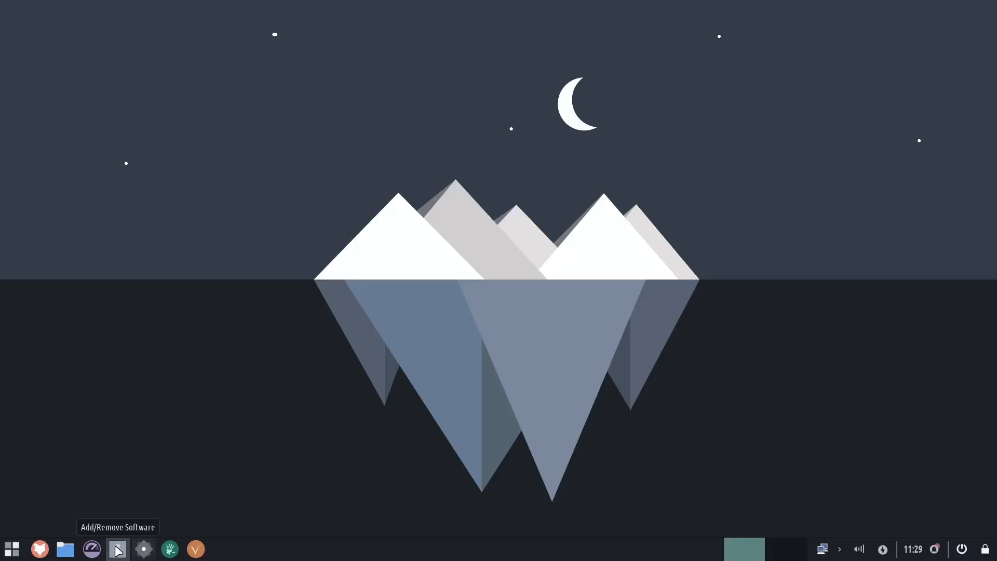
# - Open the Settings Manager, scroll through its categories, and close it
pyautogui.click(146, 554)
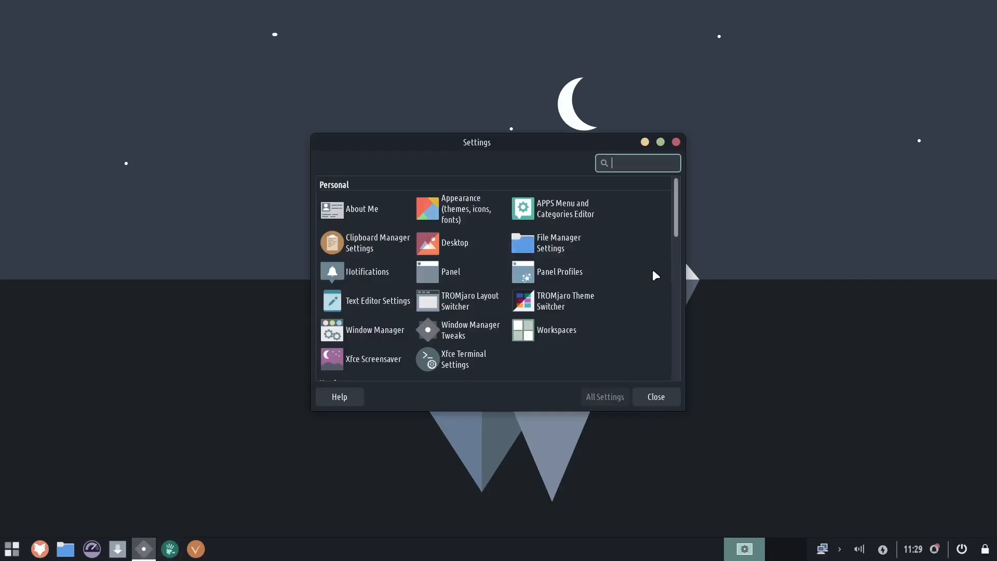
pyautogui.scroll(-6, 641, 281)
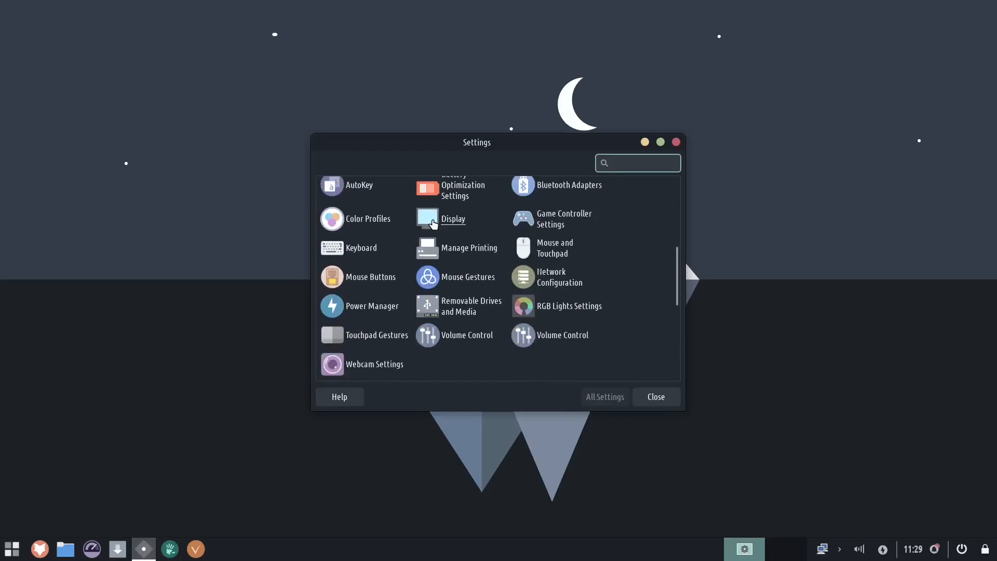
pyautogui.click(676, 142)
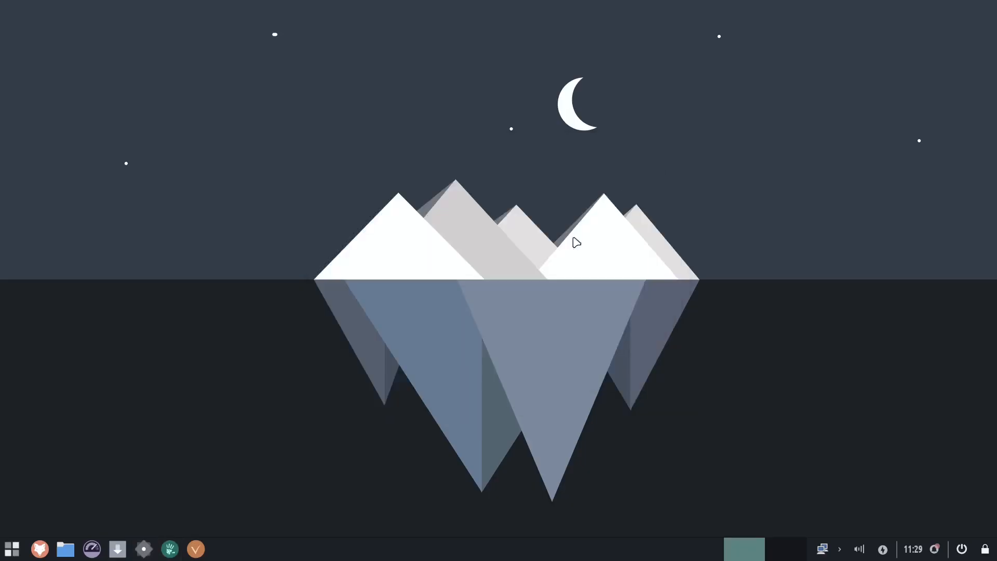
# - Open the Trade-Free APPS page in the browser, browse its featured and latest apps, and close the browser
pyautogui.click(171, 551)
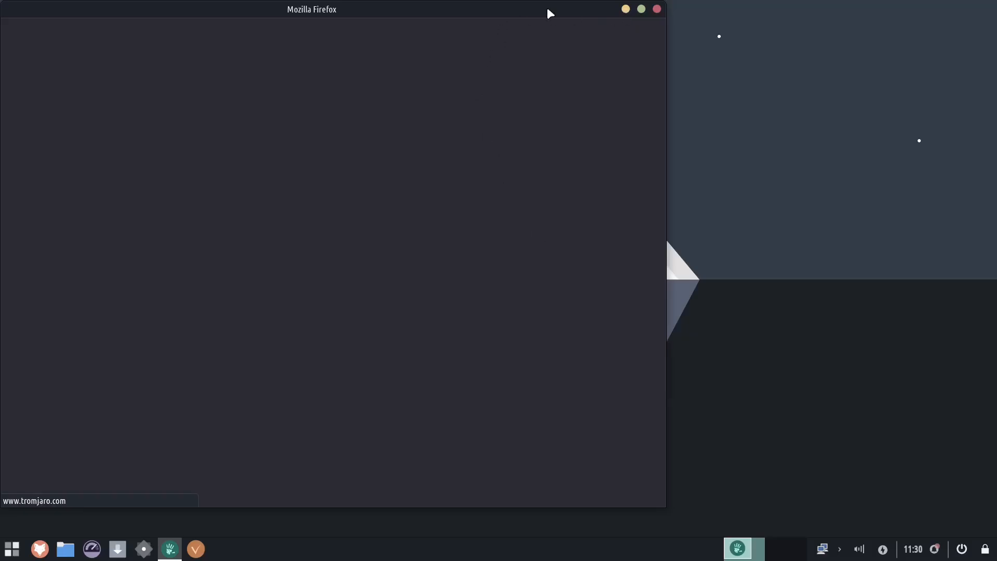
pyautogui.click(625, 10)
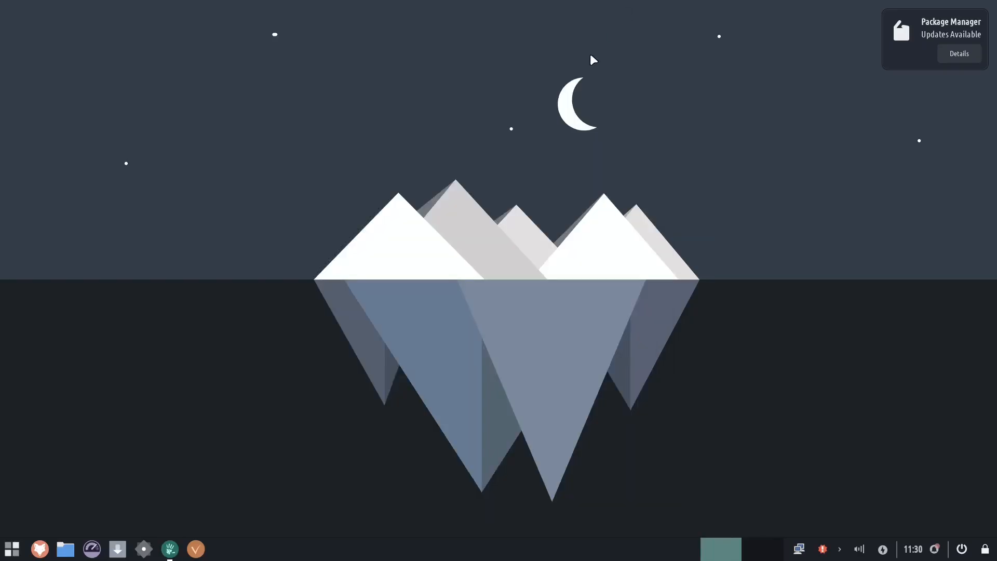
pyautogui.click(170, 549)
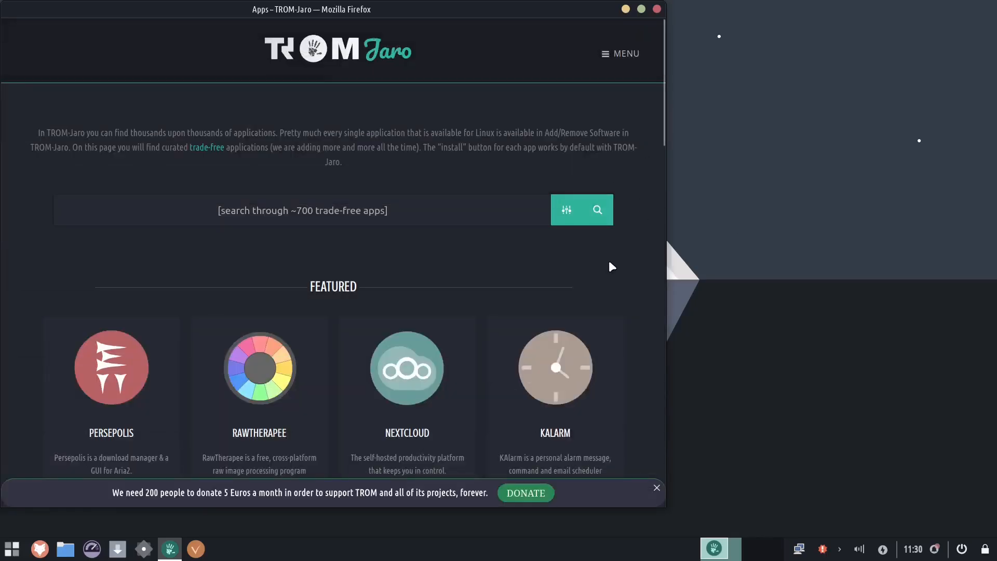
pyautogui.scroll(-10, 621, 267)
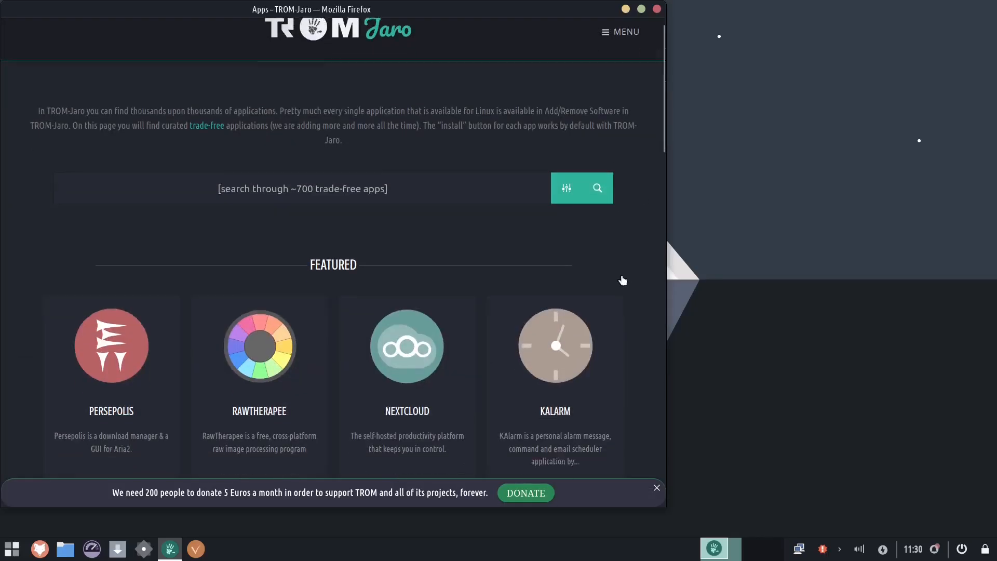
pyautogui.scroll(10, 621, 276)
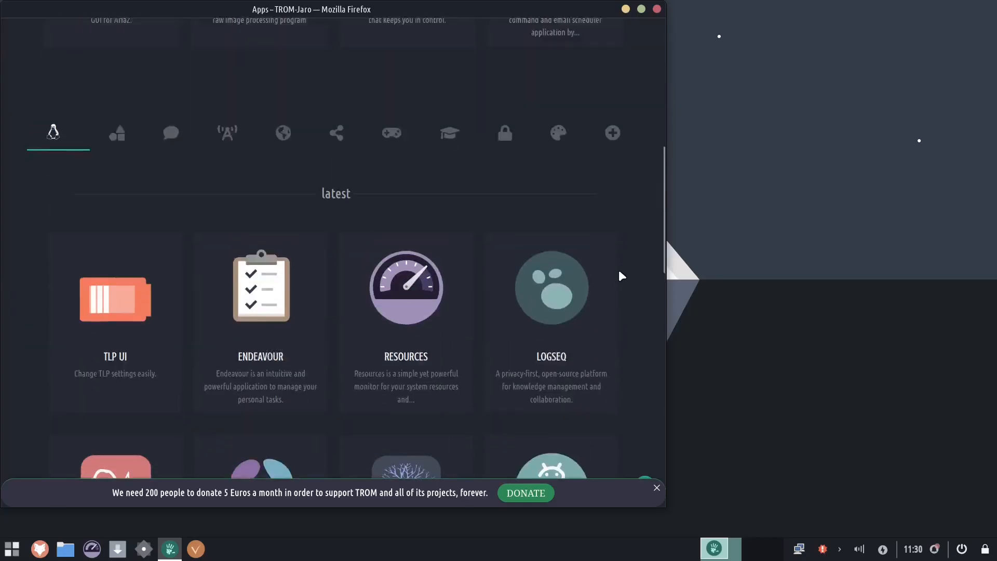
pyautogui.click(657, 9)
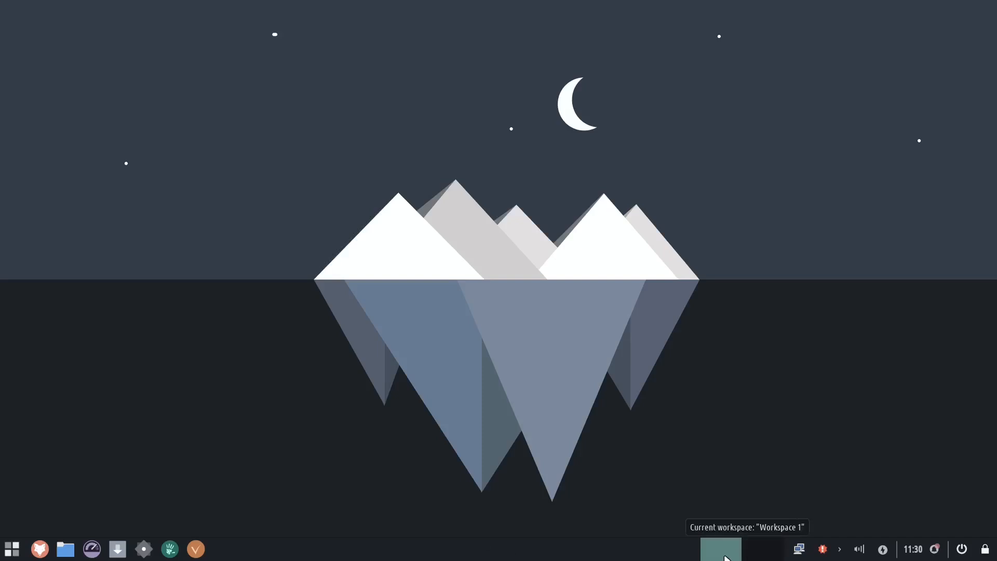
# - Switch back and forth between the two workspaces
pyautogui.click(761, 556)
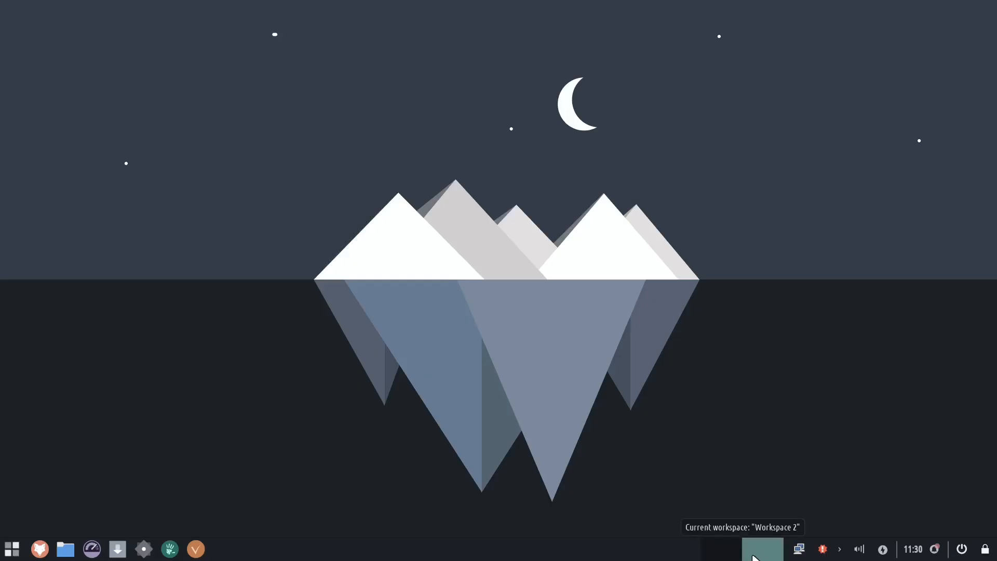
pyautogui.click(721, 551)
pyautogui.click(758, 552)
pyautogui.click(729, 552)
pyautogui.click(761, 554)
pyautogui.click(725, 551)
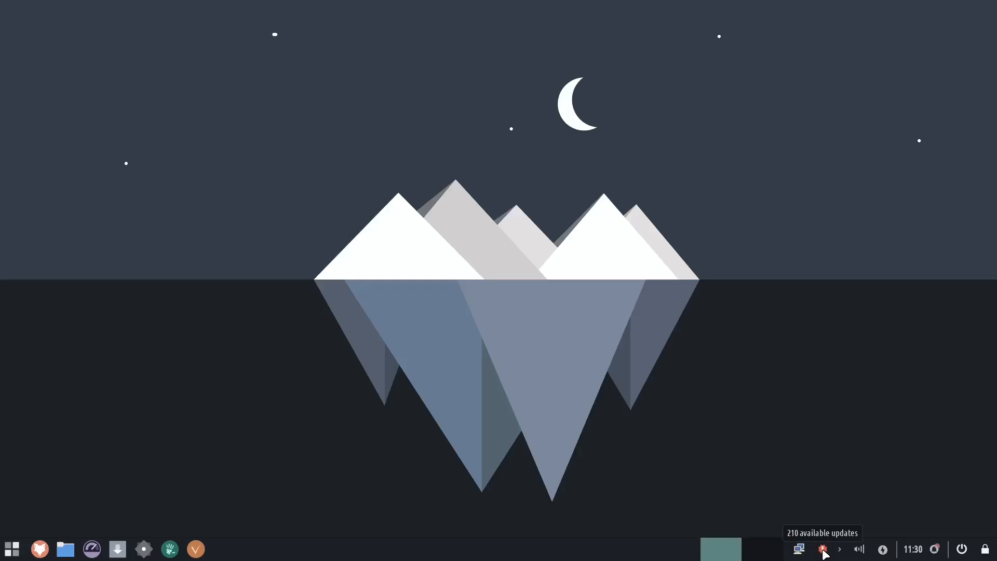
# - Turn on Presentation mode from the power manager indicator and close its menu
pyautogui.click(883, 549)
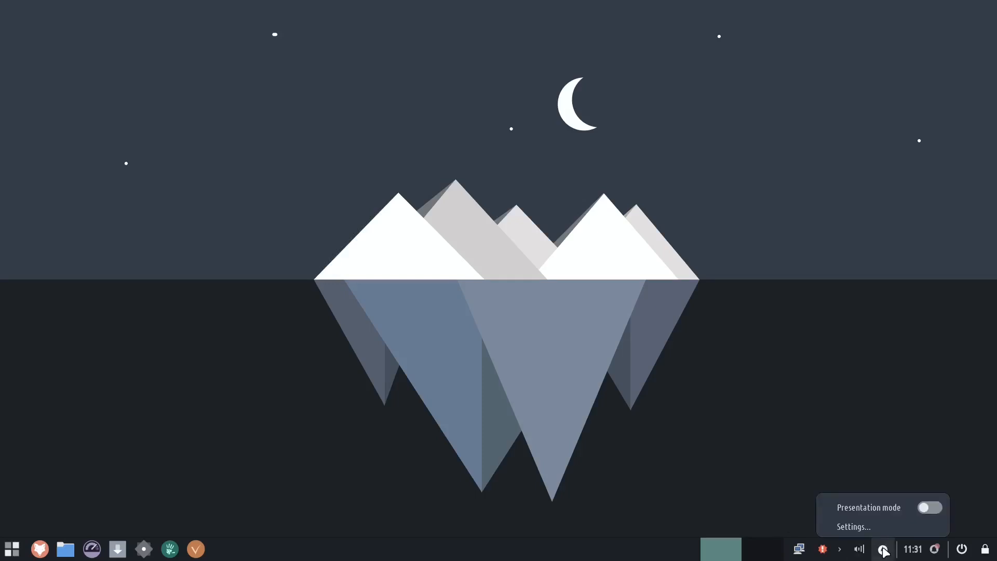
pyautogui.click(936, 509)
pyautogui.click(884, 549)
pyautogui.click(860, 431)
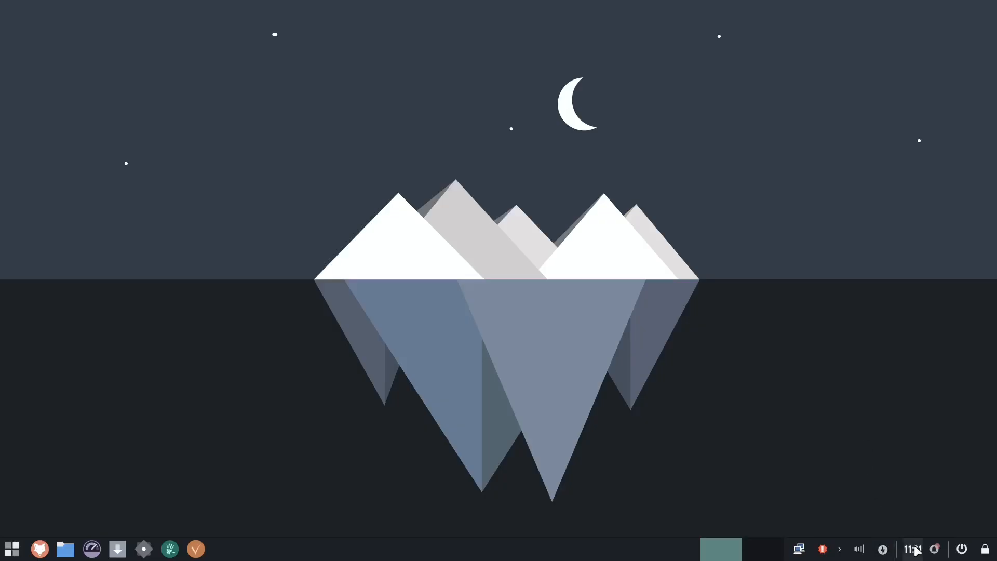
# - Open the notifications log and close it
pyautogui.moveTo(917, 551)
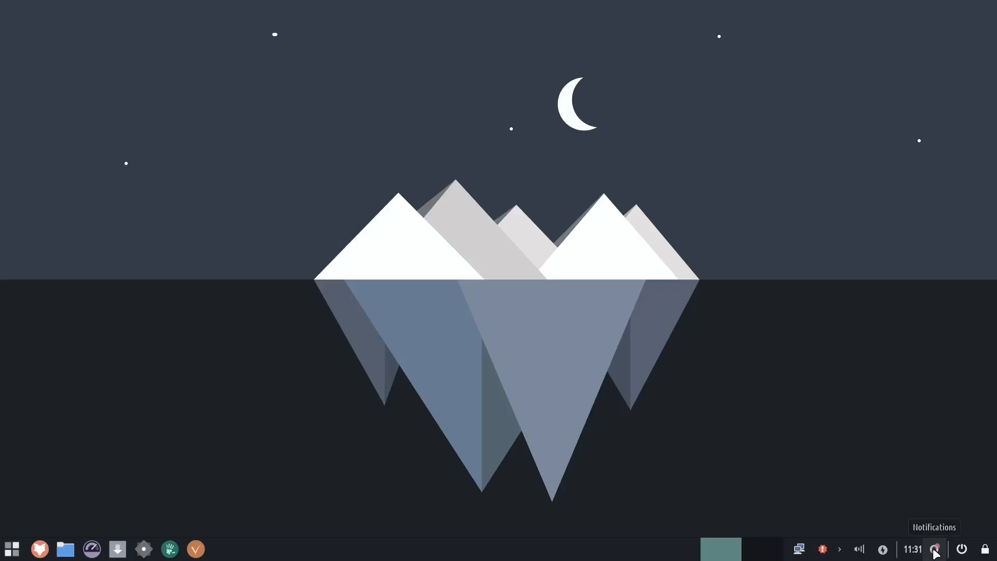
pyautogui.click(936, 550)
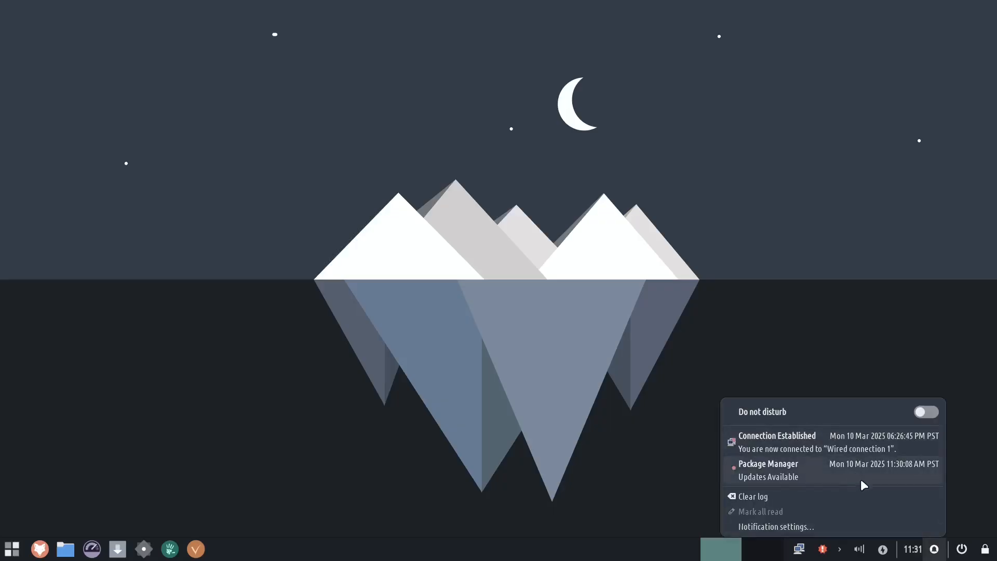
pyautogui.click(965, 475)
# - Open the Log Out dialog twice and cancel it each time
pyautogui.click(962, 550)
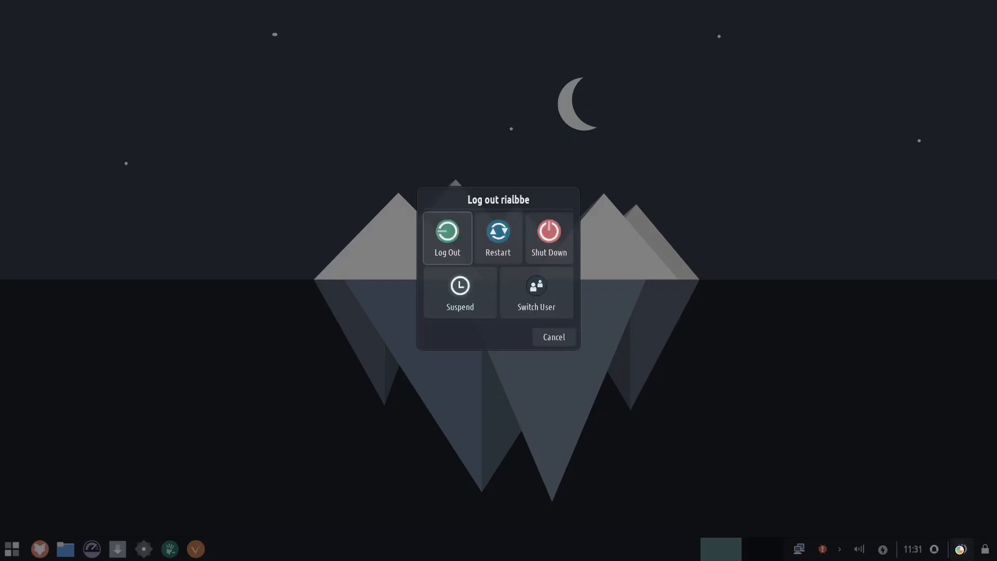
pyautogui.click(561, 338)
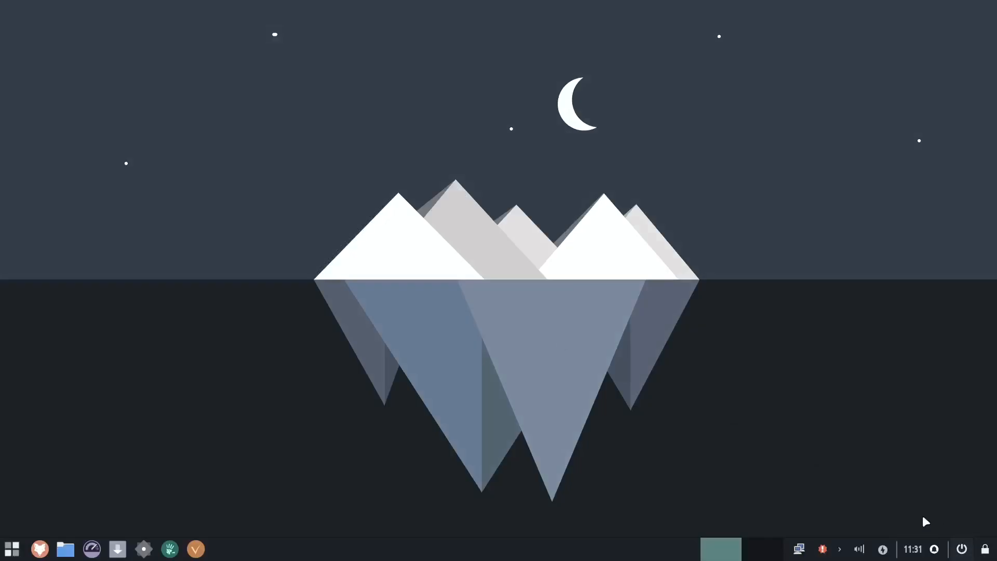
pyautogui.click(962, 549)
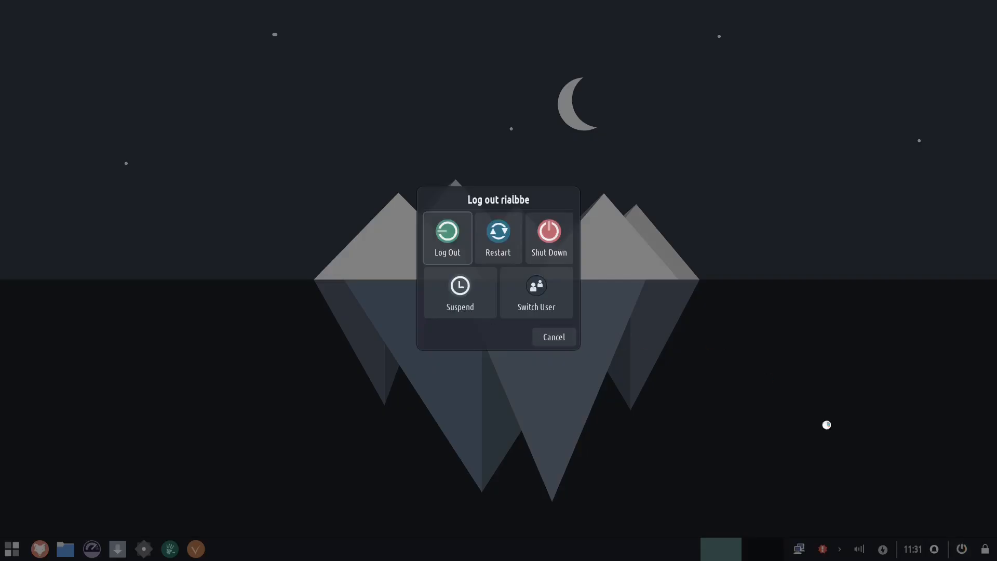
pyautogui.click(560, 341)
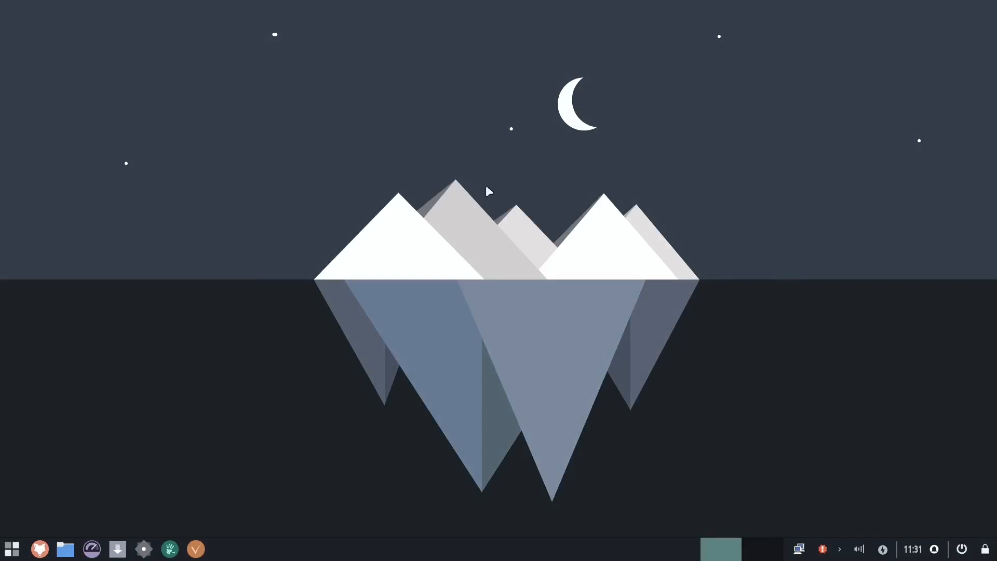
# - Open Desktop Settings, enable changing the background every 1 second, and close the dialog
pyautogui.rightClick(464, 131)
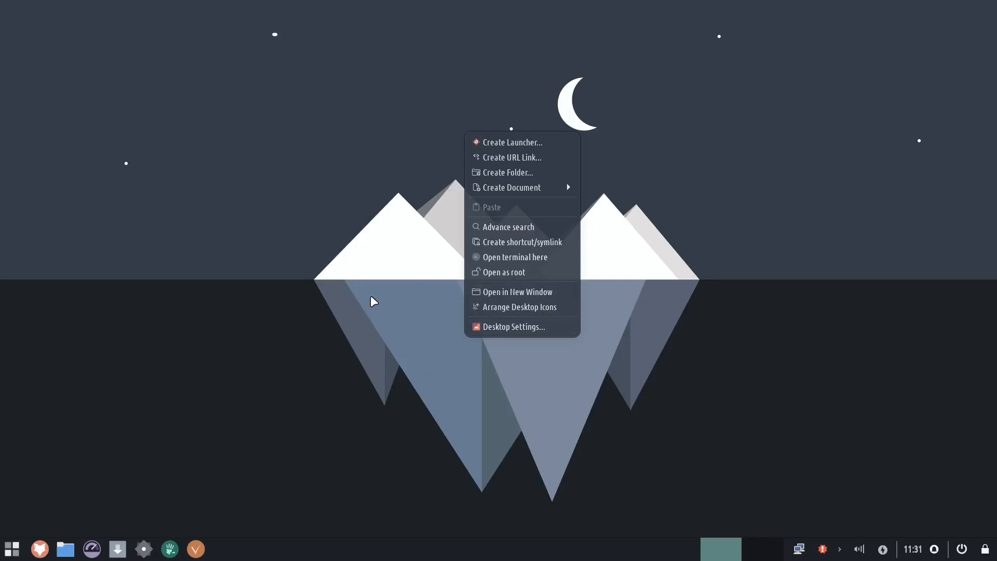
pyautogui.click(544, 328)
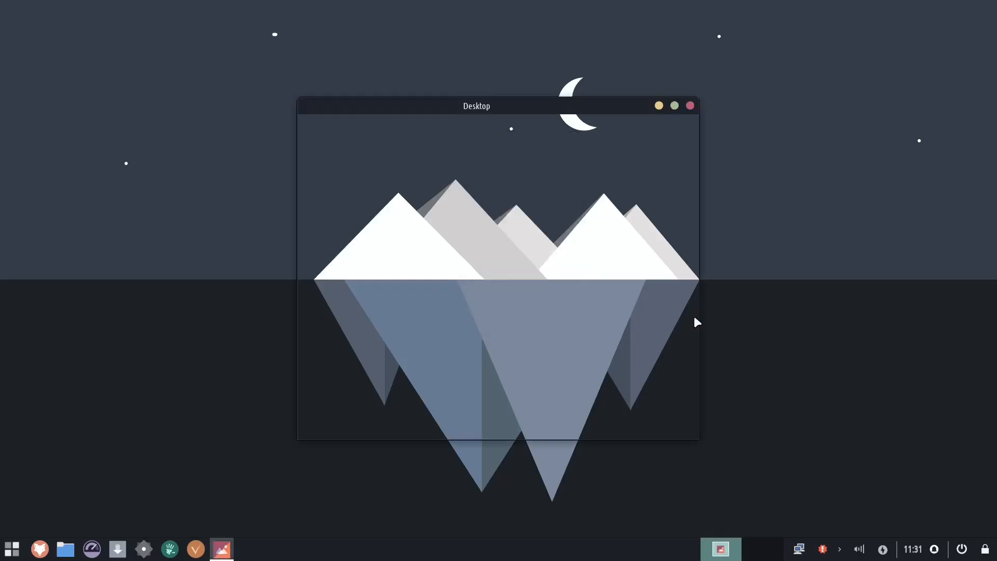
pyautogui.doubleClick(602, 106)
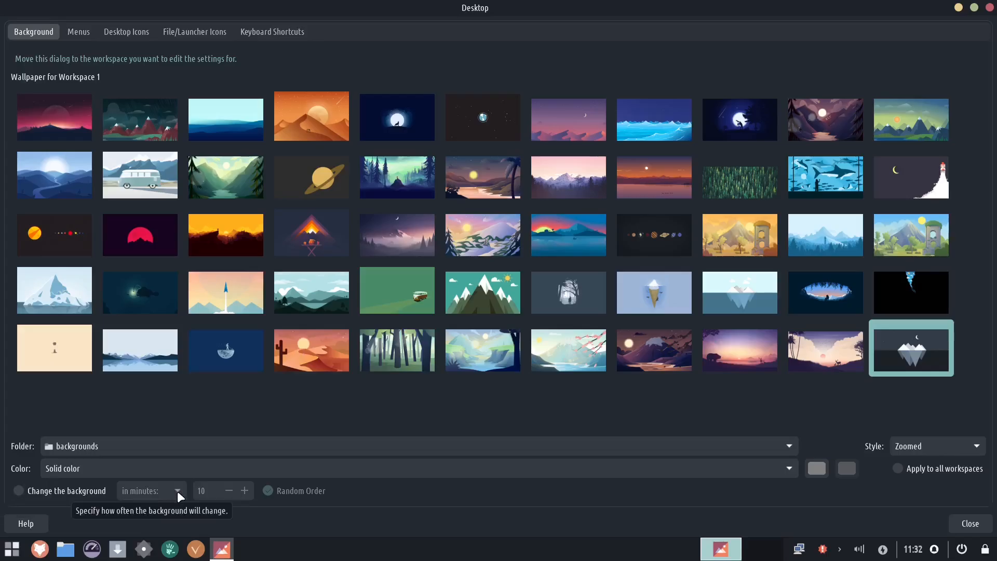
pyautogui.click(61, 491)
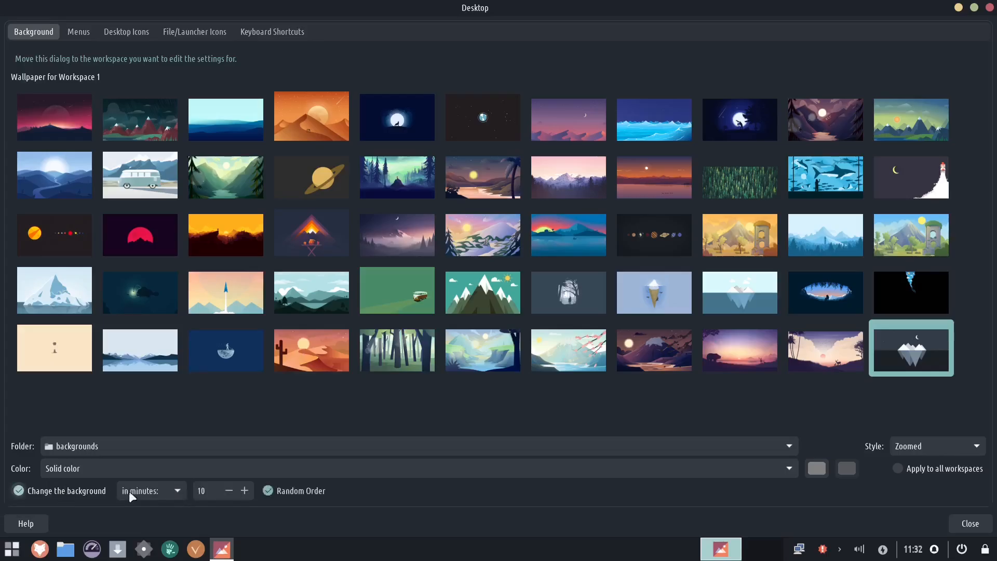
pyautogui.click(174, 494)
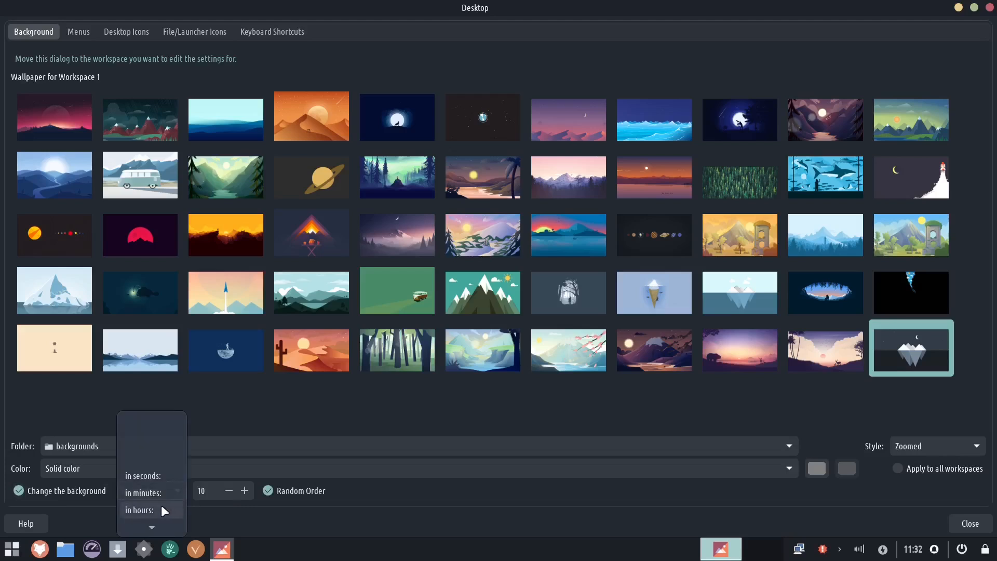
pyautogui.click(163, 476)
pyautogui.tripleClick(229, 490)
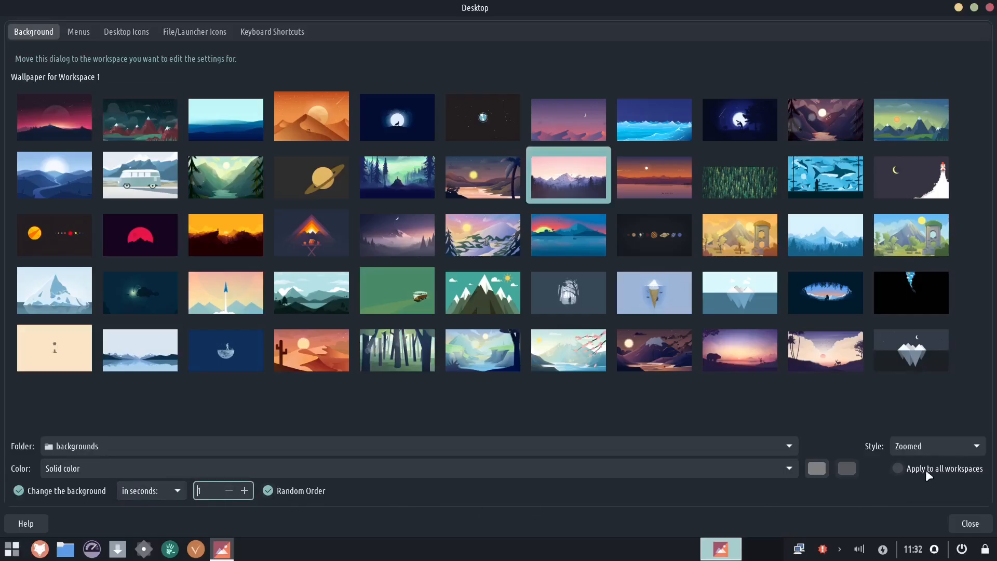
pyautogui.click(970, 522)
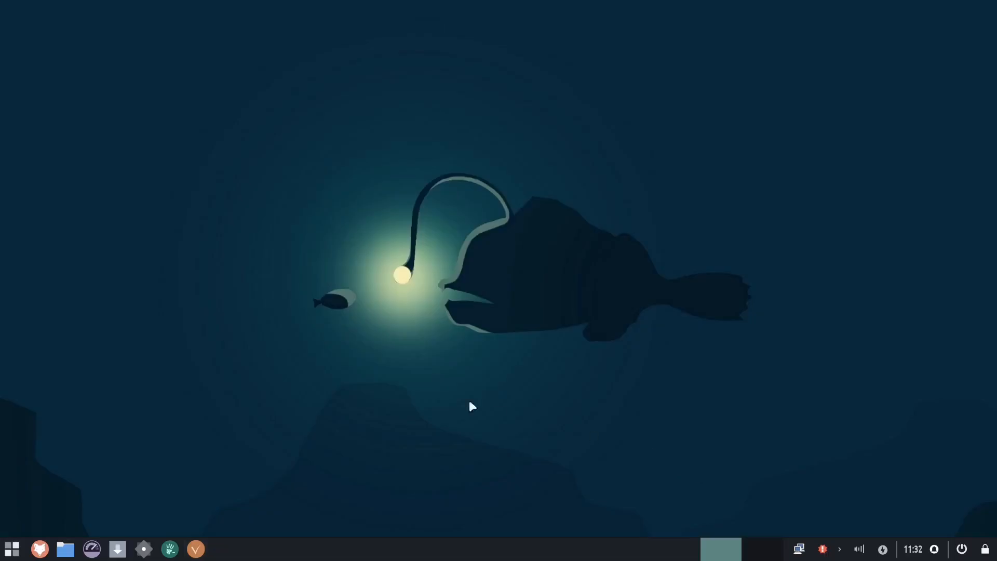
# - Reopen Desktop Settings and turn off changing the background
pyautogui.rightClick(436, 388)
pyautogui.click(482, 385)
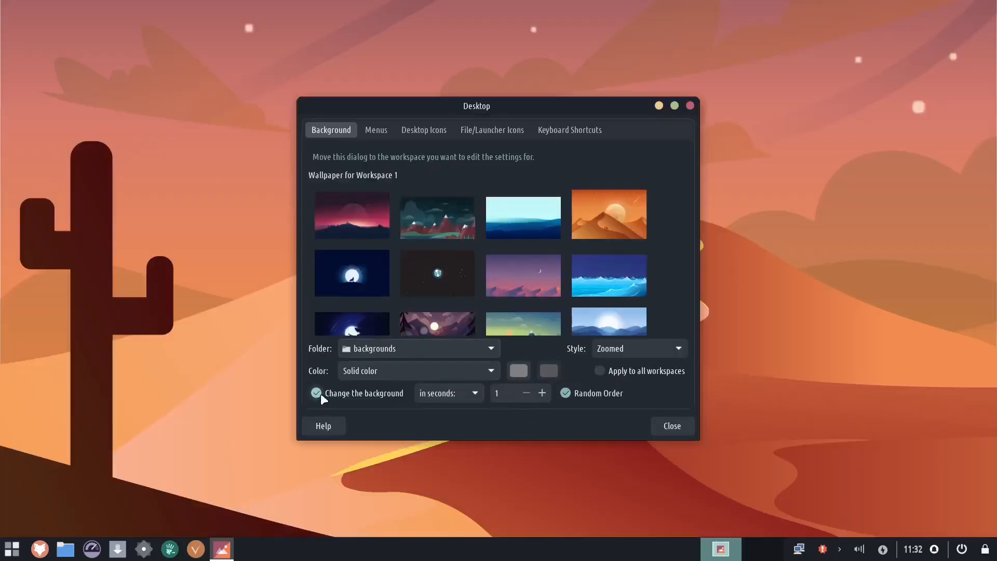
pyautogui.click(320, 393)
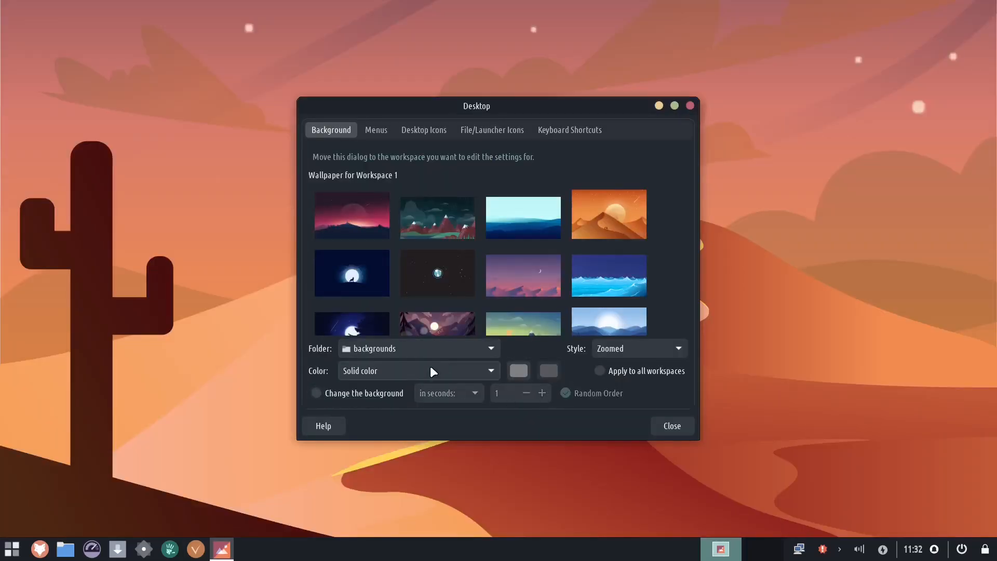
# - Move the Desktop settings dialog aside and try out several wallpapers from the backgrounds folder
pyautogui.click(425, 267)
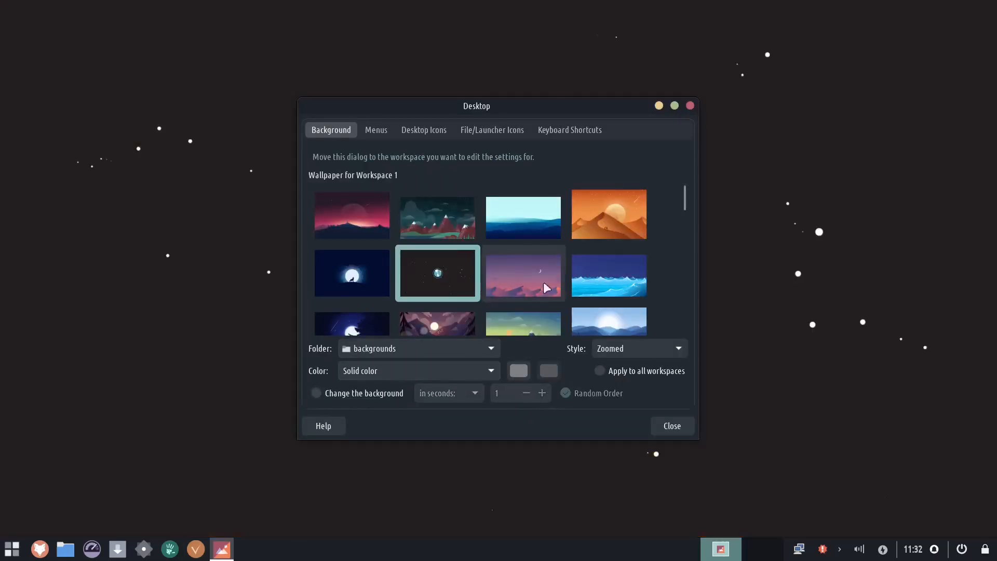
pyautogui.moveTo(506, 116); pyautogui.dragTo(257, 179)
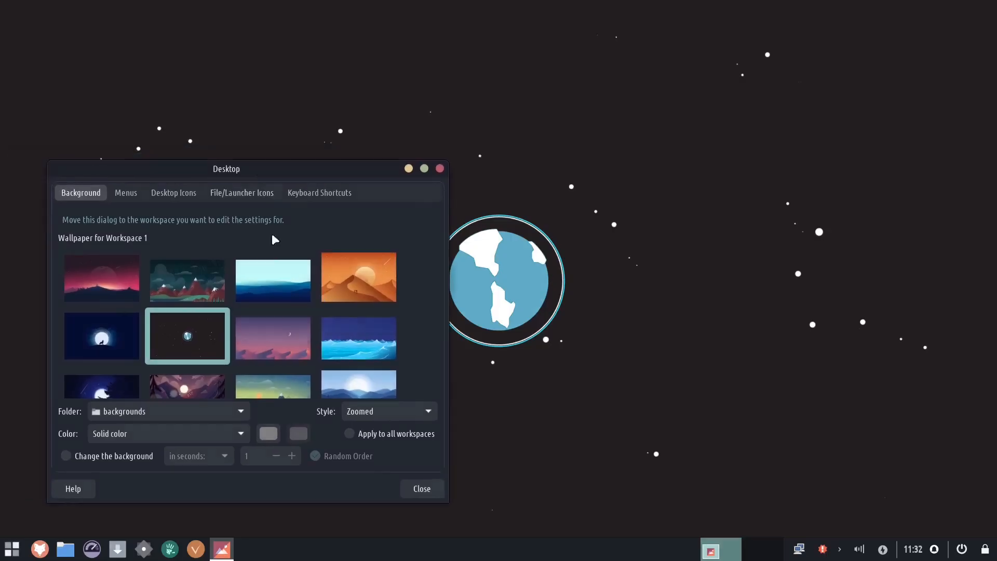
pyautogui.click(388, 354)
pyautogui.scroll(-3, 388, 351)
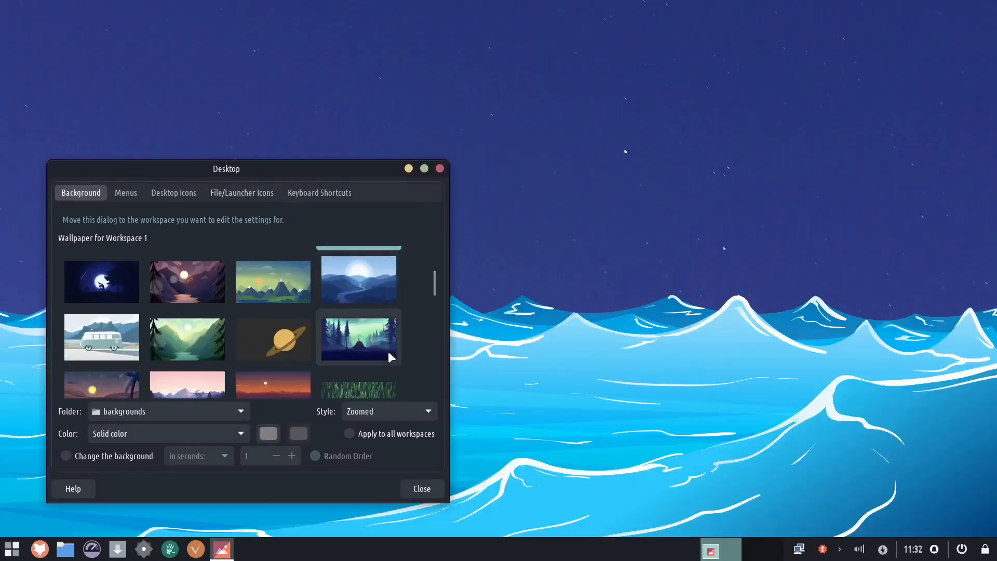
pyautogui.click(345, 347)
pyautogui.click(266, 343)
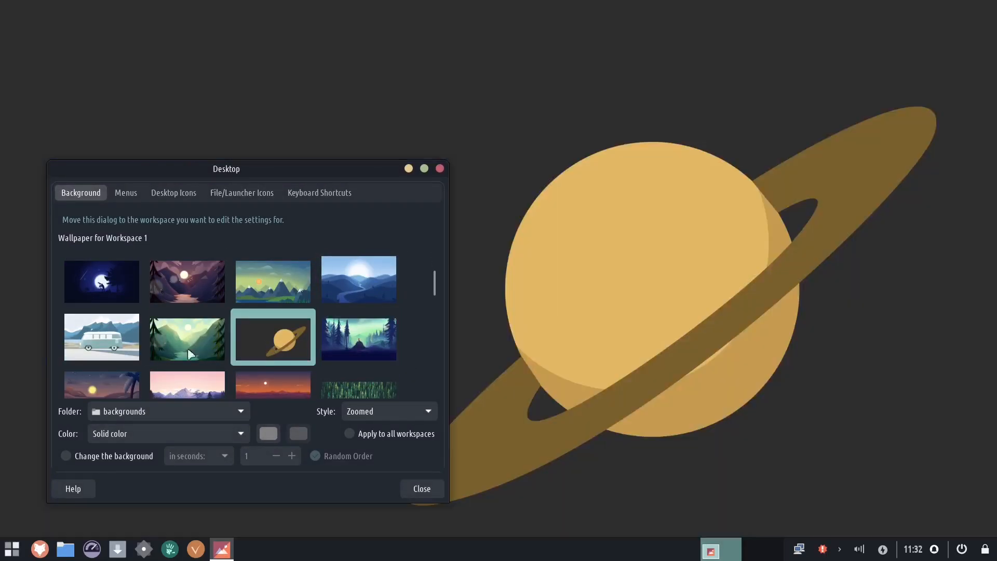
pyautogui.scroll(-1, 195, 352)
pyautogui.click(270, 368)
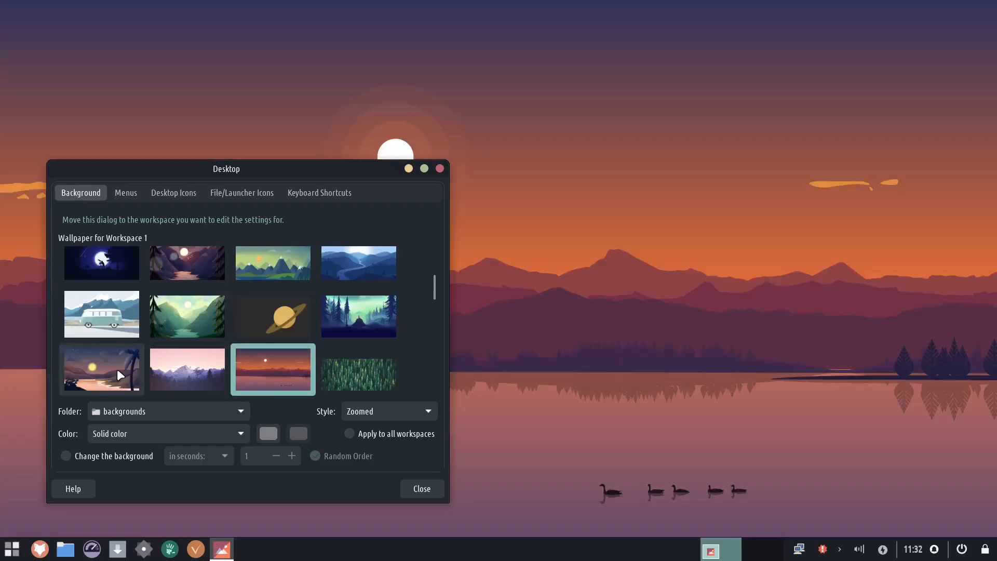
pyautogui.click(116, 368)
pyautogui.scroll(-5, 321, 338)
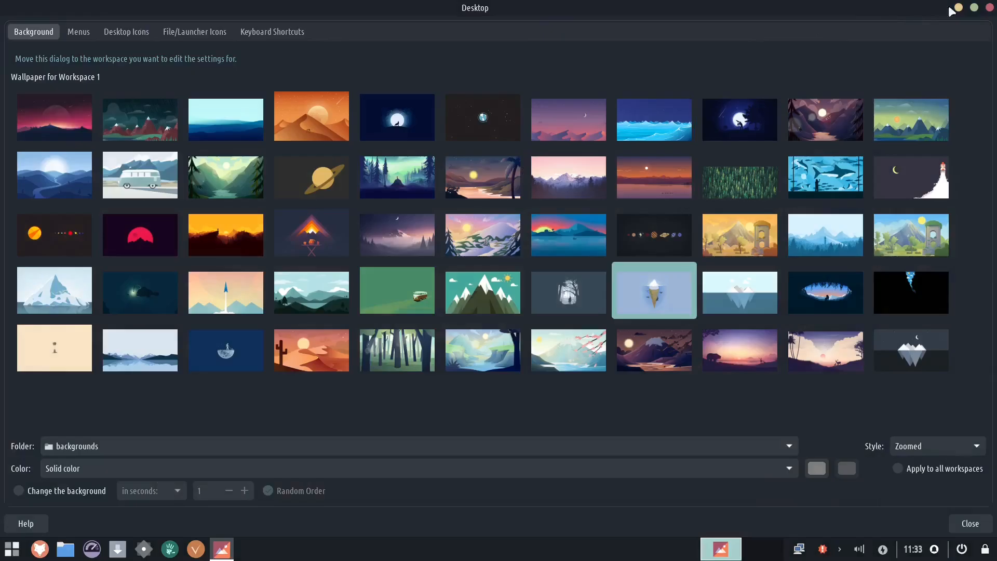
# - Preview more wallpapers on the desktop and set the mountain-with-ruins image 33.png as the background
pyautogui.click(959, 8)
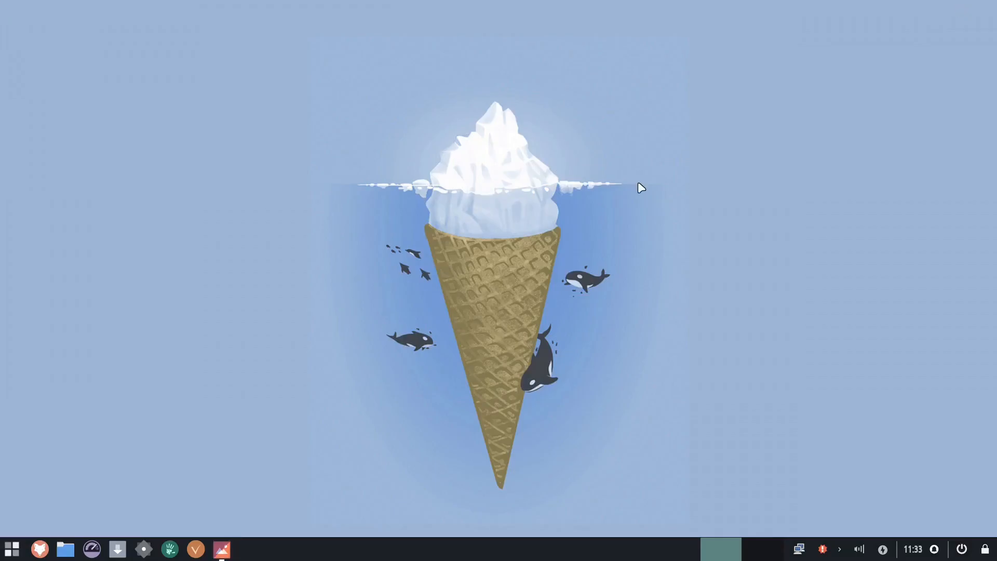
pyautogui.click(222, 549)
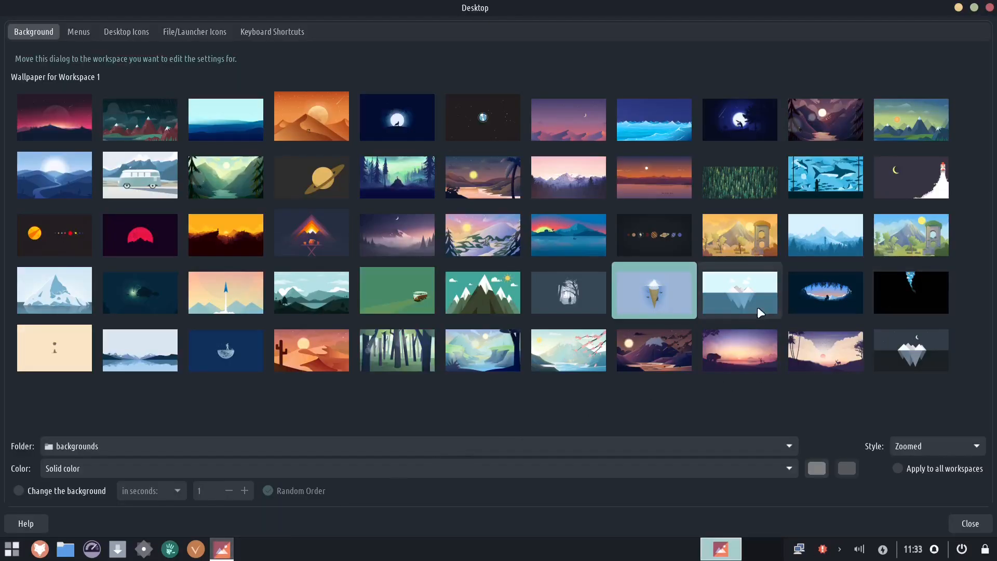
pyautogui.click(656, 357)
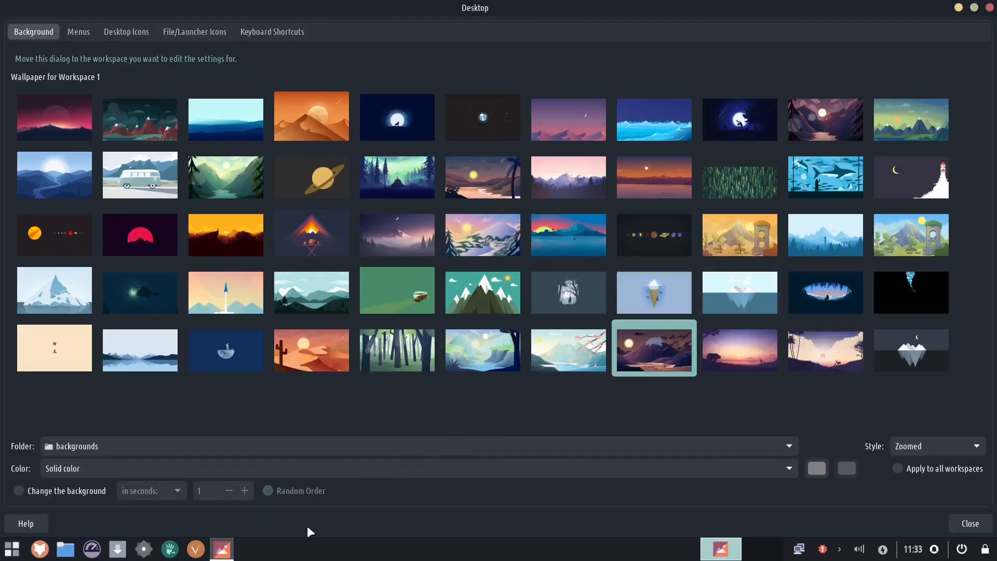
pyautogui.click(222, 549)
pyautogui.click(222, 550)
pyautogui.click(908, 255)
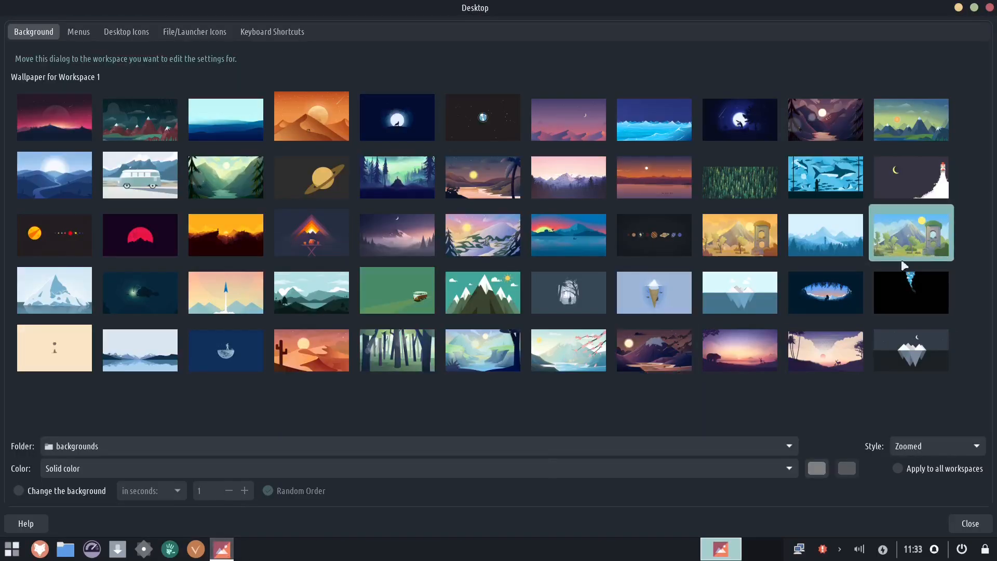
pyautogui.click(223, 551)
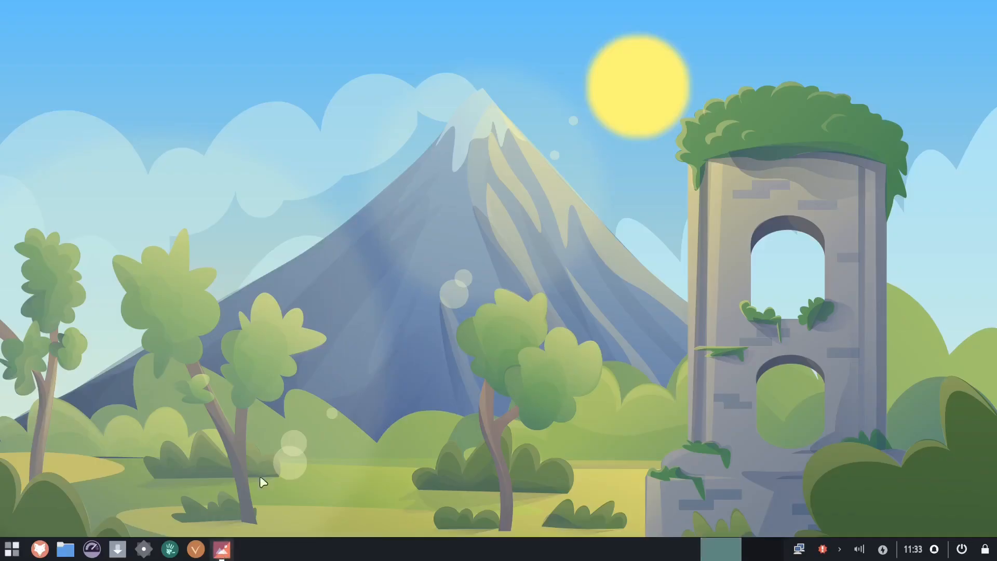
pyautogui.click(222, 549)
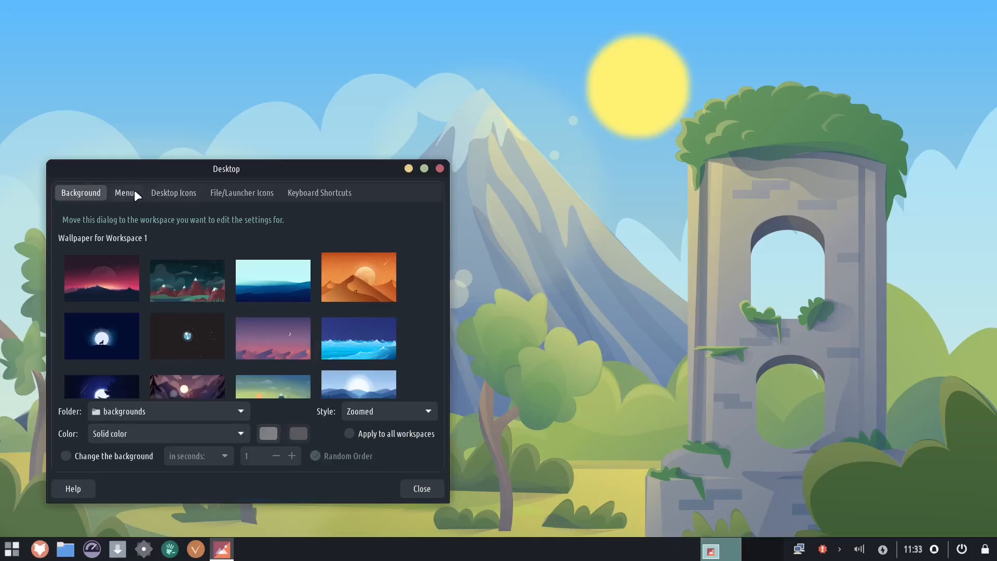
# - Turn on the applications menu in the desktop right-click menu, preview it, and turn it off again
pyautogui.click(126, 192)
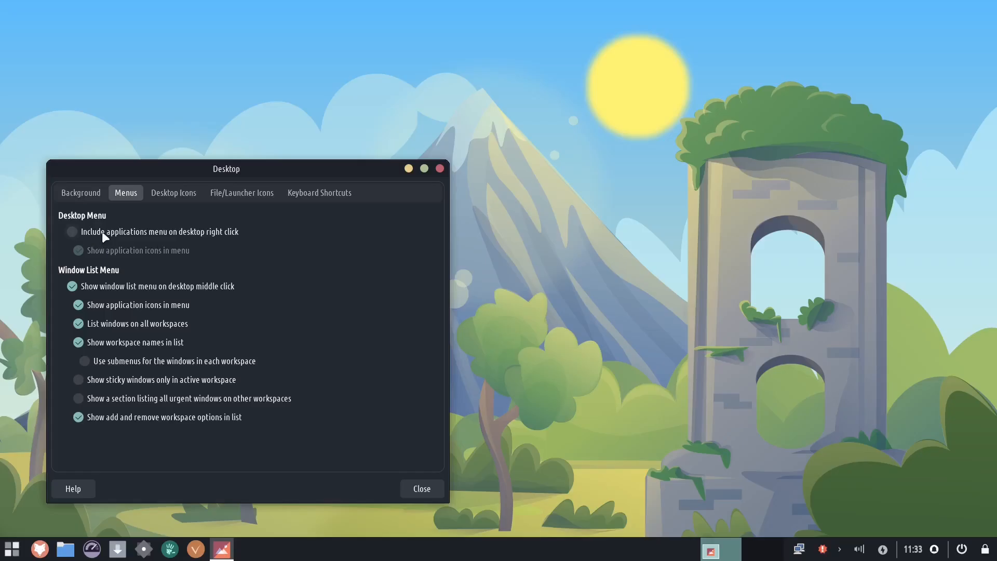
pyautogui.click(70, 232)
pyautogui.rightClick(620, 197)
pyautogui.moveTo(683, 411)
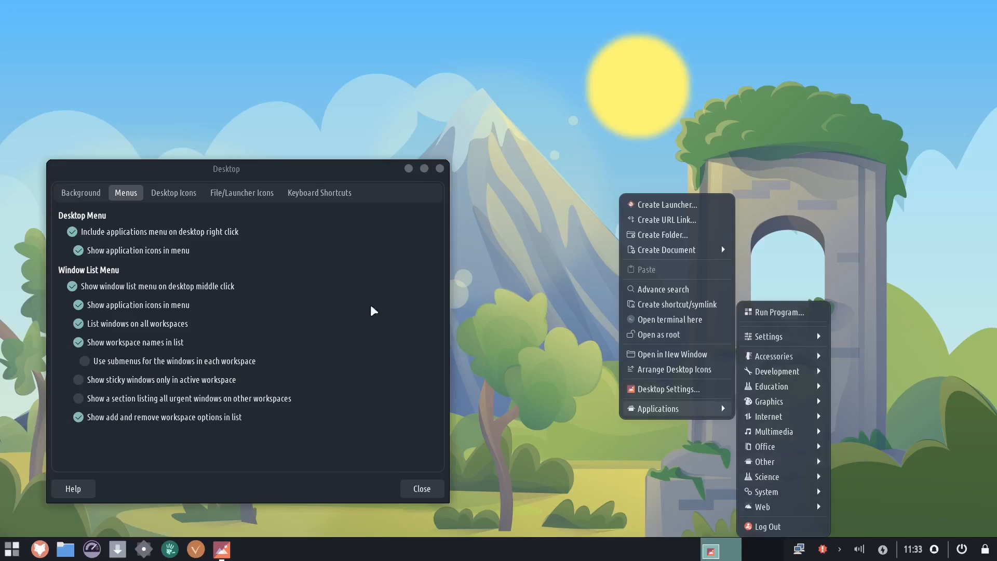
pyautogui.click(72, 231)
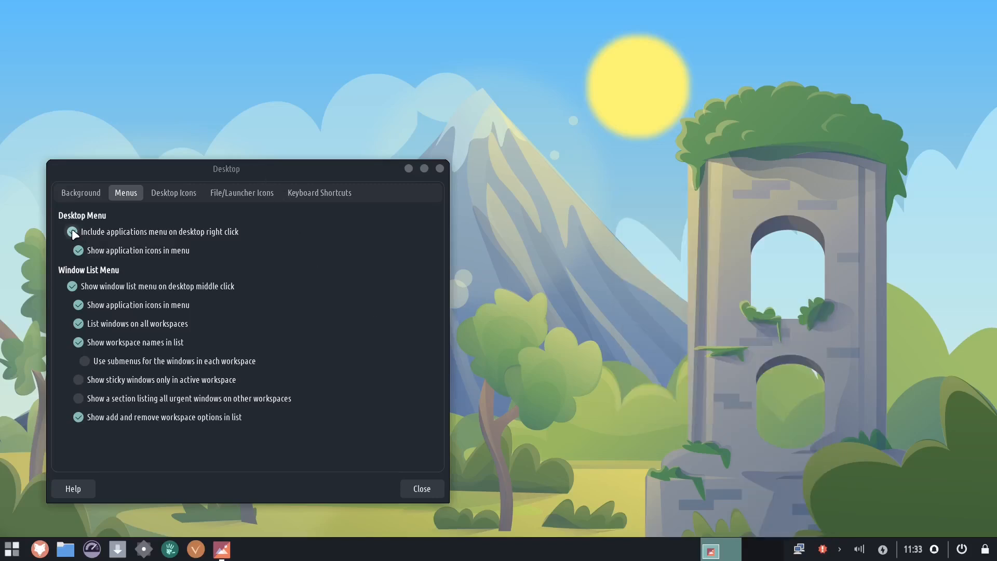
pyautogui.click(72, 231)
pyautogui.rightClick(680, 242)
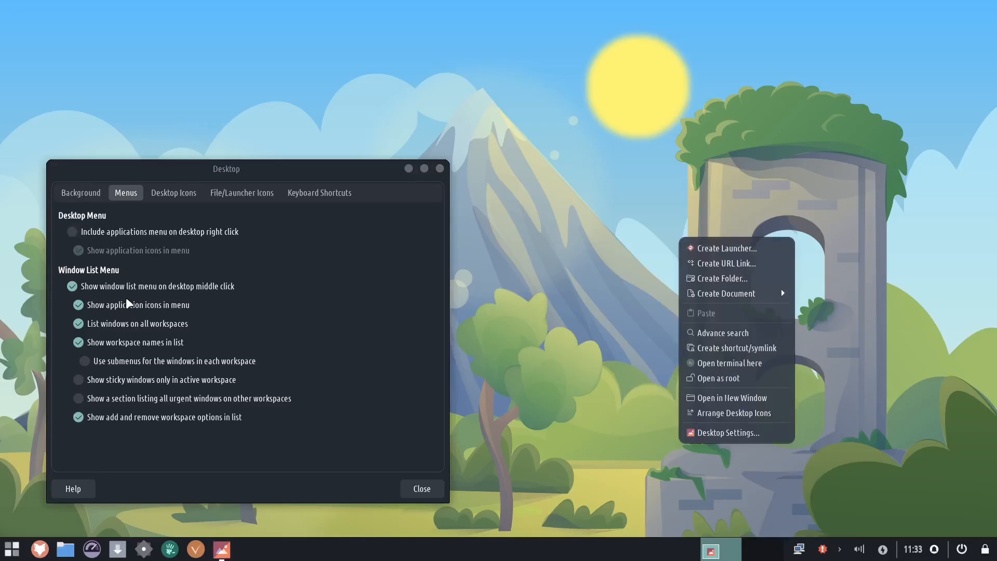
pyautogui.click(184, 194)
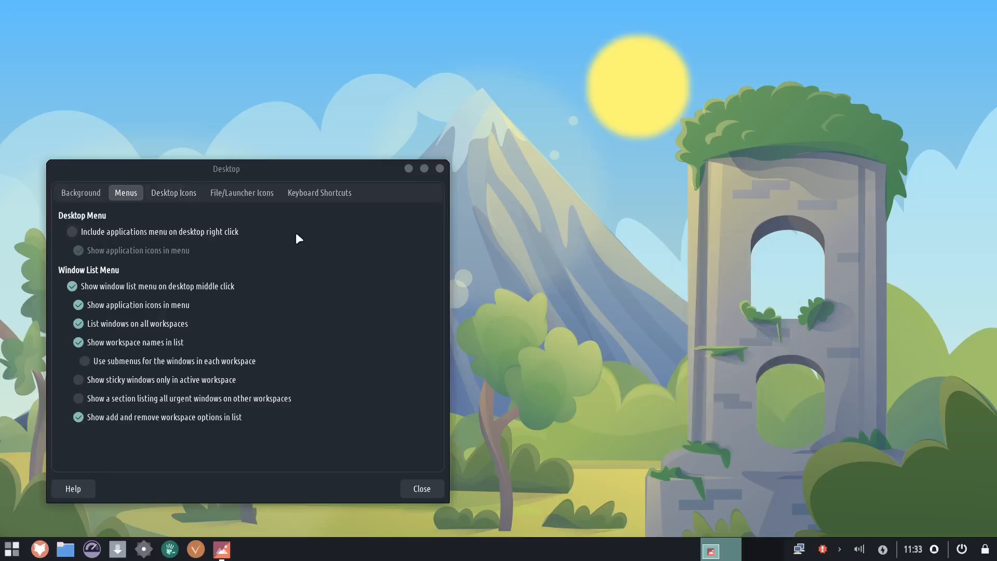
# - Set the desktop icon type to File/launcher icons
pyautogui.click(169, 192)
pyautogui.click(199, 219)
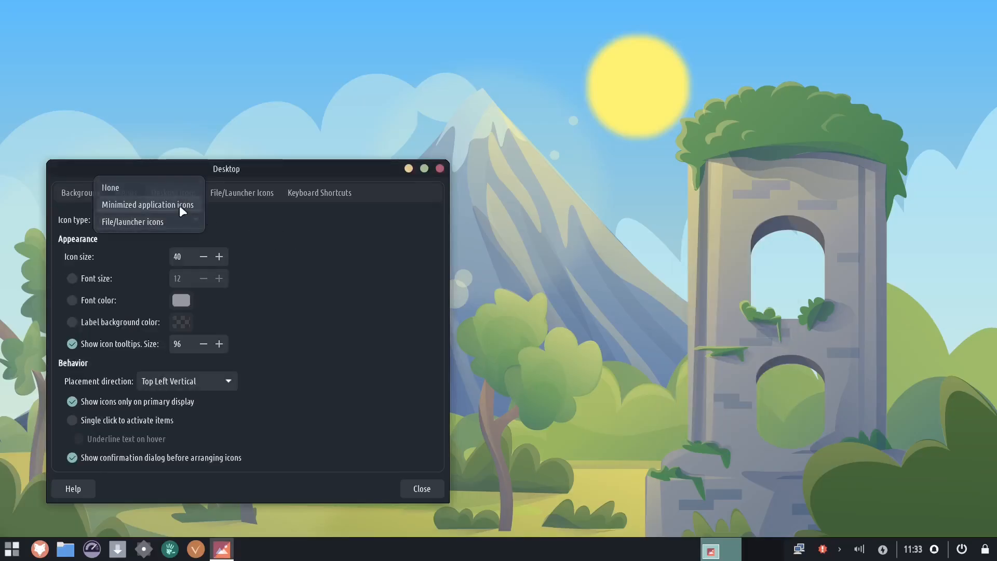
pyautogui.click(218, 226)
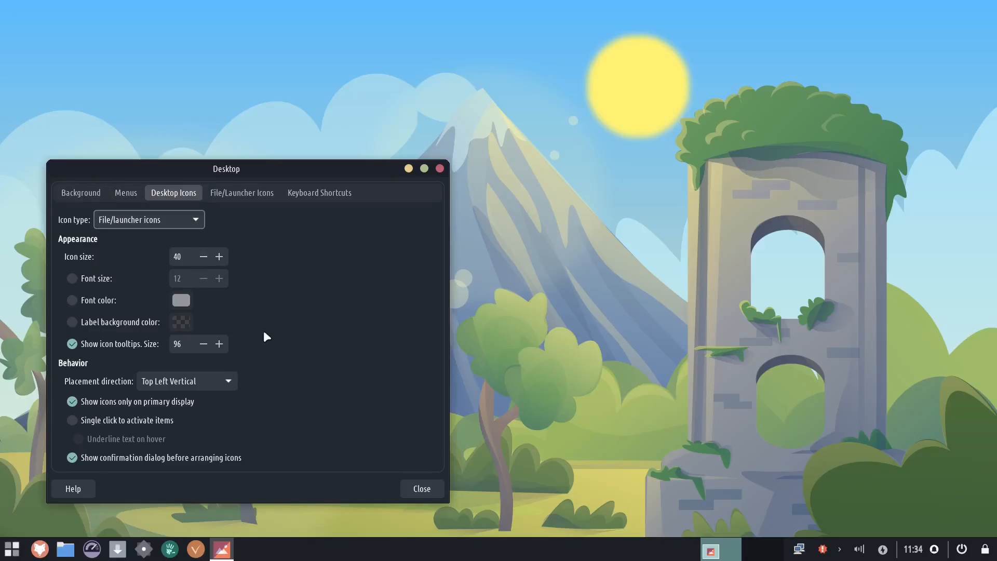
# - Enable the Home and Trash default icons on the desktop
pyautogui.click(223, 197)
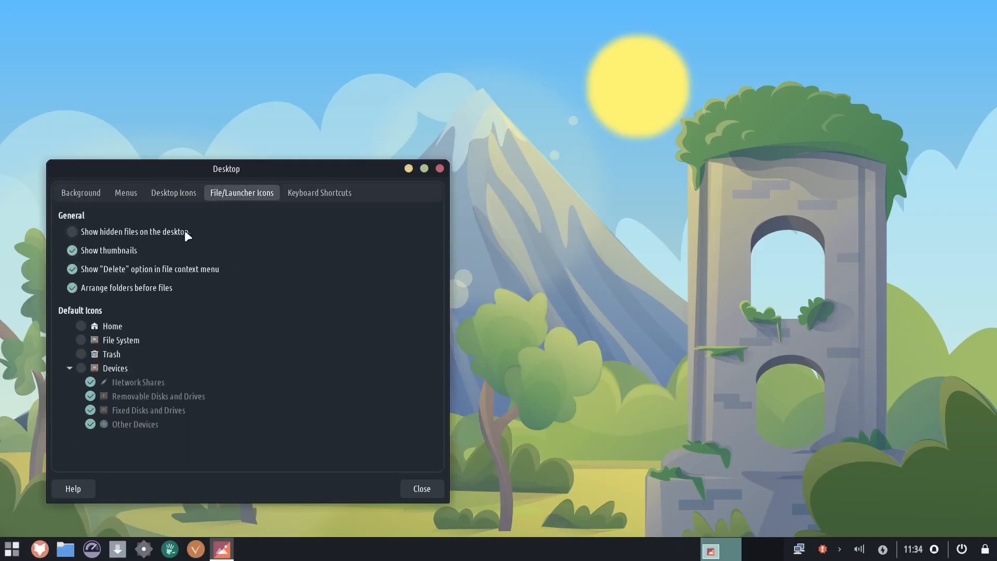
pyautogui.click(81, 326)
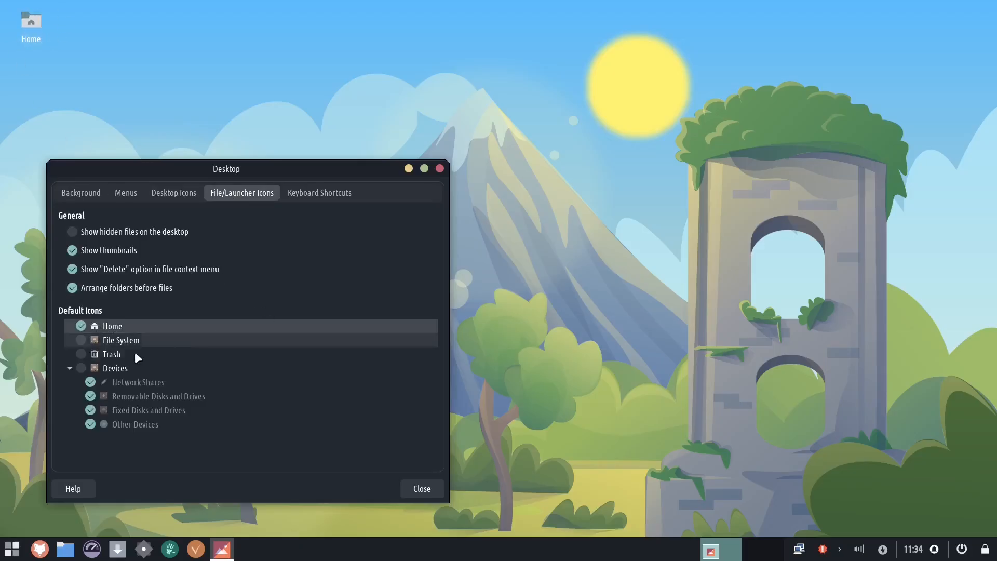
pyautogui.click(81, 354)
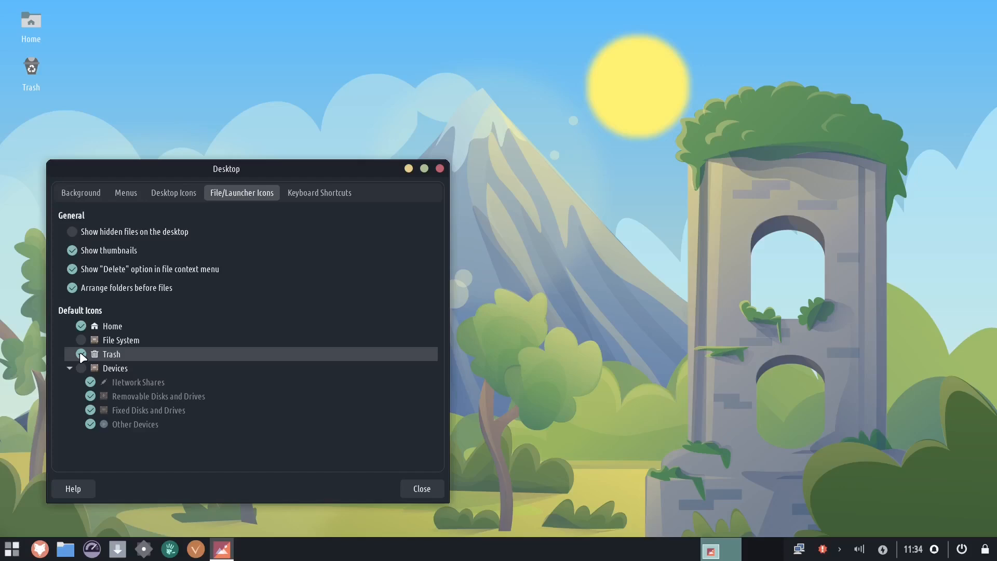
# - Browse the desktop keyboard shortcuts and close the Desktop settings dialog
pyautogui.click(311, 193)
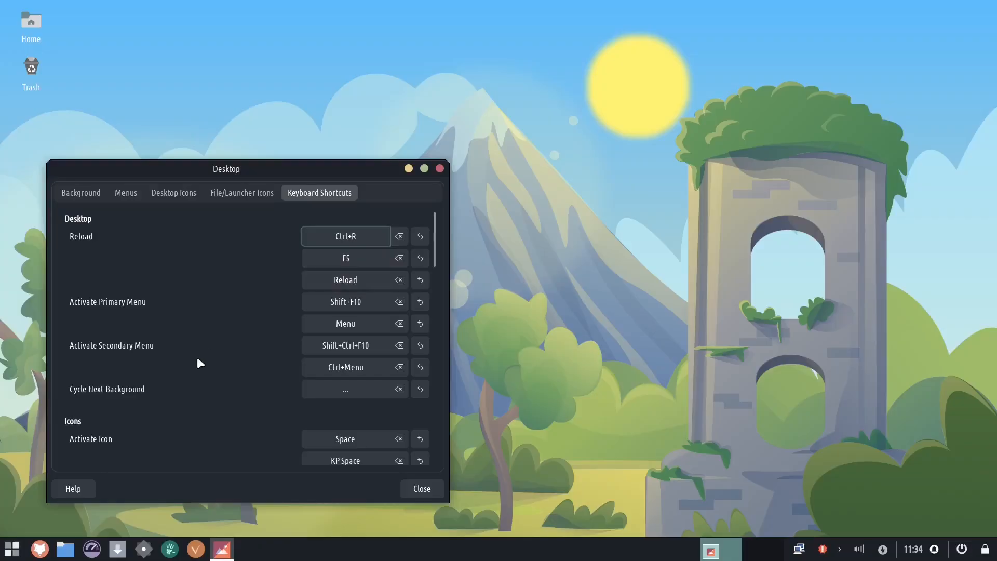
pyautogui.scroll(-3, 198, 374)
pyautogui.scroll(-3, 184, 418)
pyautogui.scroll(-10, 183, 426)
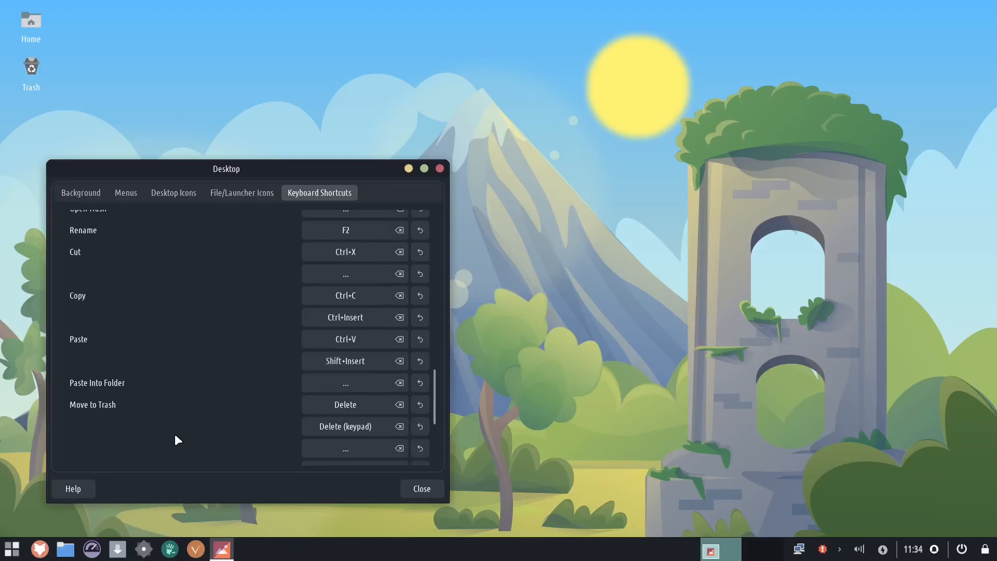
pyautogui.scroll(-5, 175, 440)
pyautogui.press('Escape')
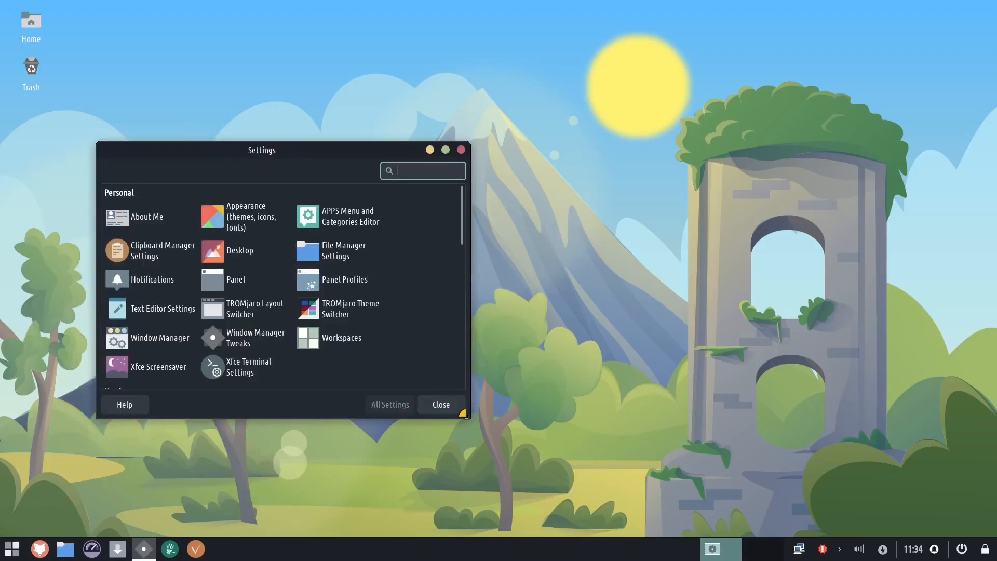
# - Open the Appearance settings, minimize the Settings manager, and move the Appearance window aside
pyautogui.click(238, 213)
pyautogui.click(369, 147)
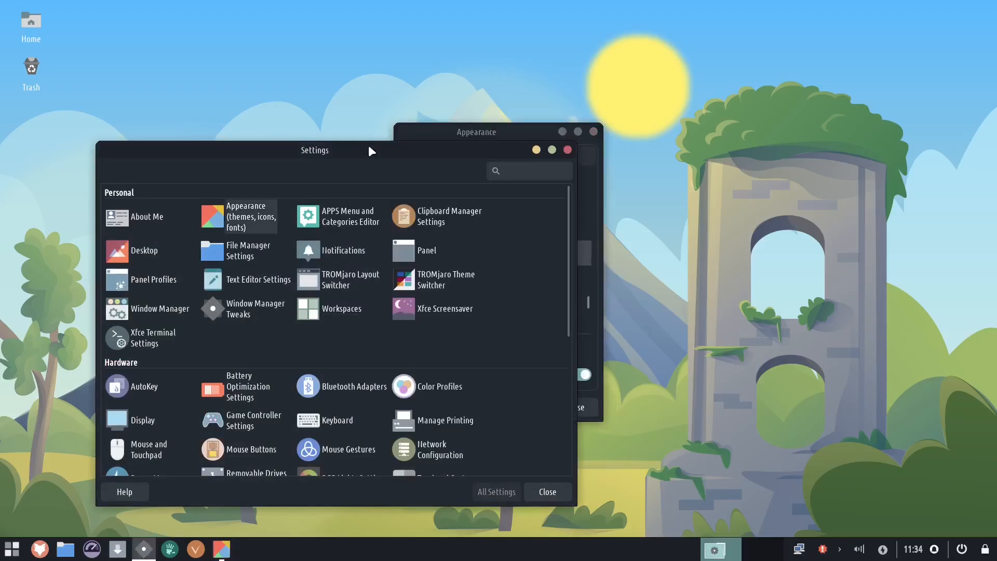
pyautogui.click(537, 150)
pyautogui.moveTo(508, 145); pyautogui.dragTo(237, 187)
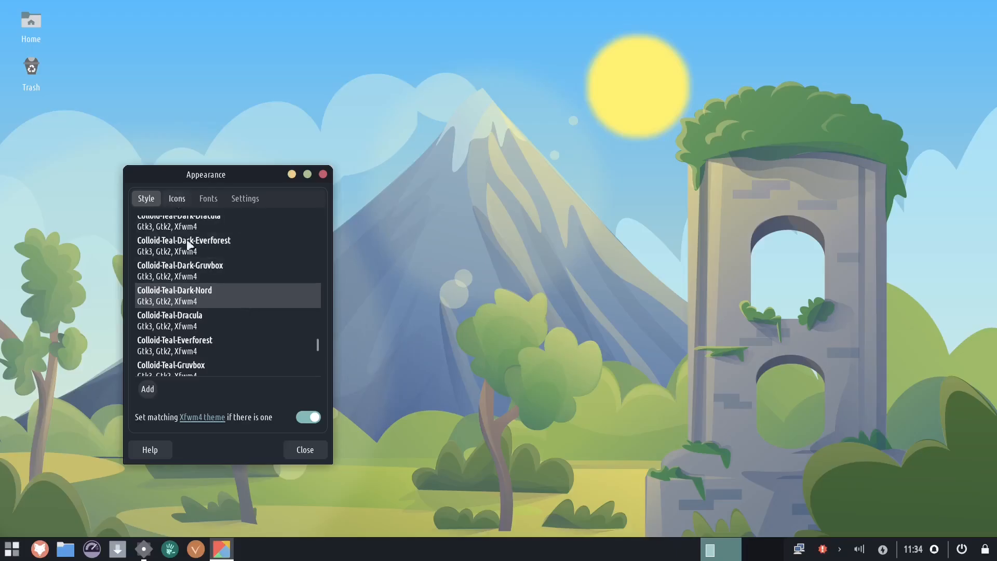
# - Try the Colloid-Teal-Dark-Gruvbox, Colloid-Teal-Dracula, Colloid-Teal-Everforest and Colloid-Teal-Dark-Nord styles
pyautogui.scroll(5, 253, 336)
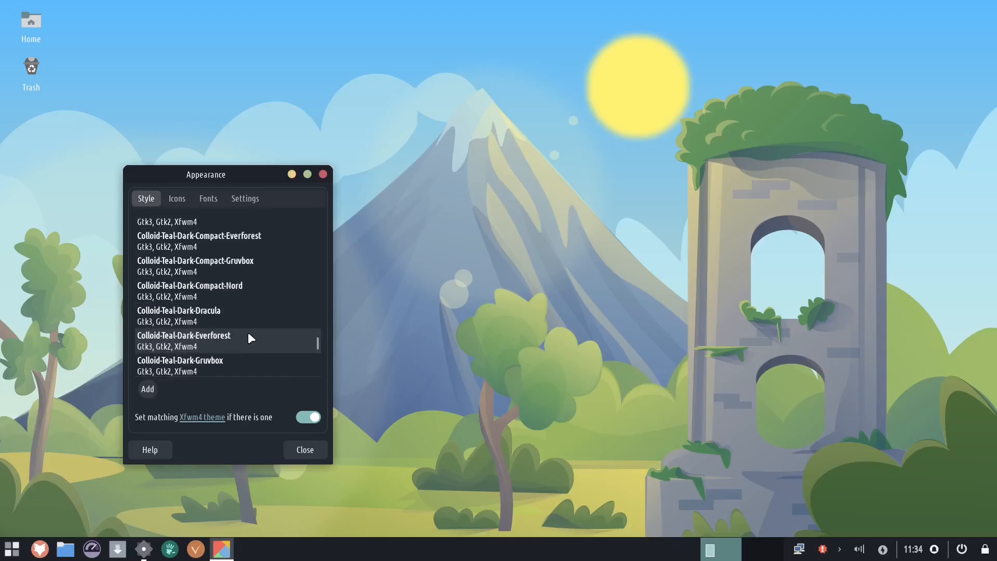
pyautogui.scroll(-5, 259, 319)
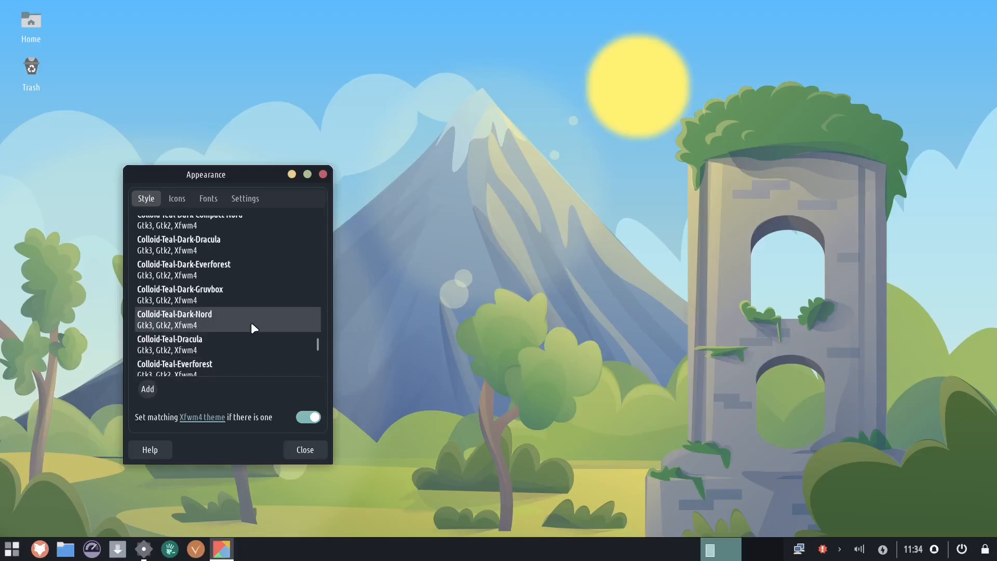
pyautogui.click(241, 297)
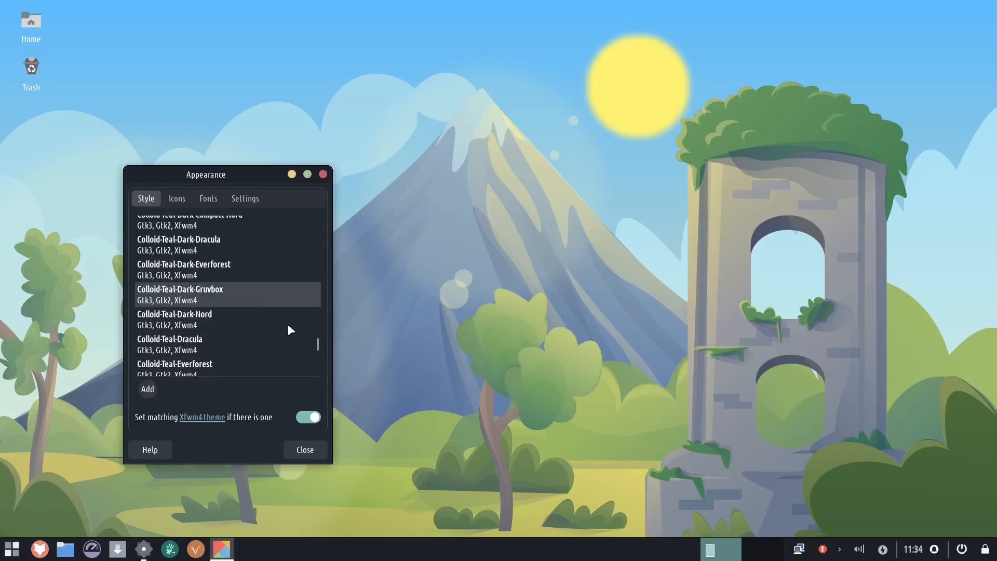
pyautogui.click(225, 335)
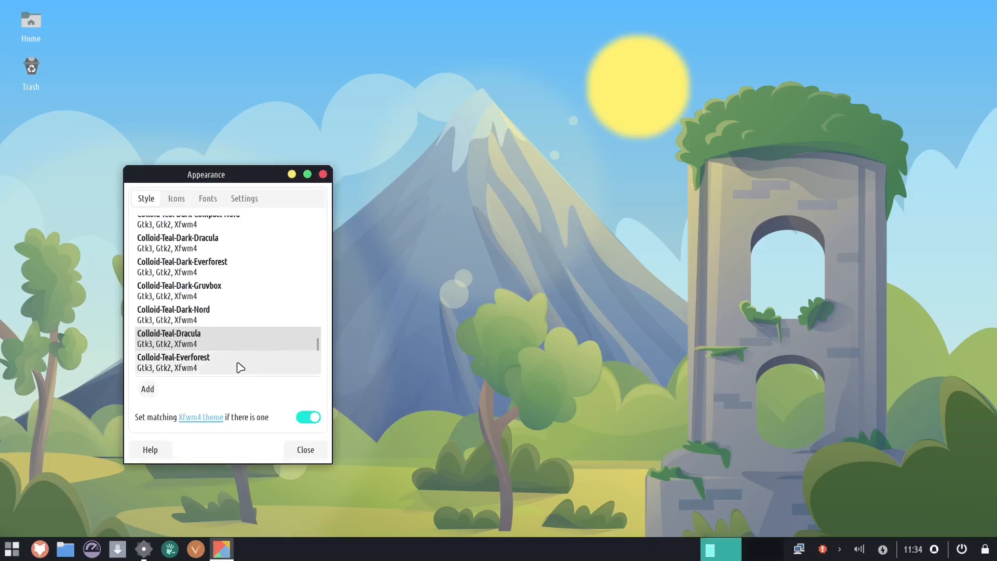
pyautogui.click(241, 364)
pyautogui.click(234, 317)
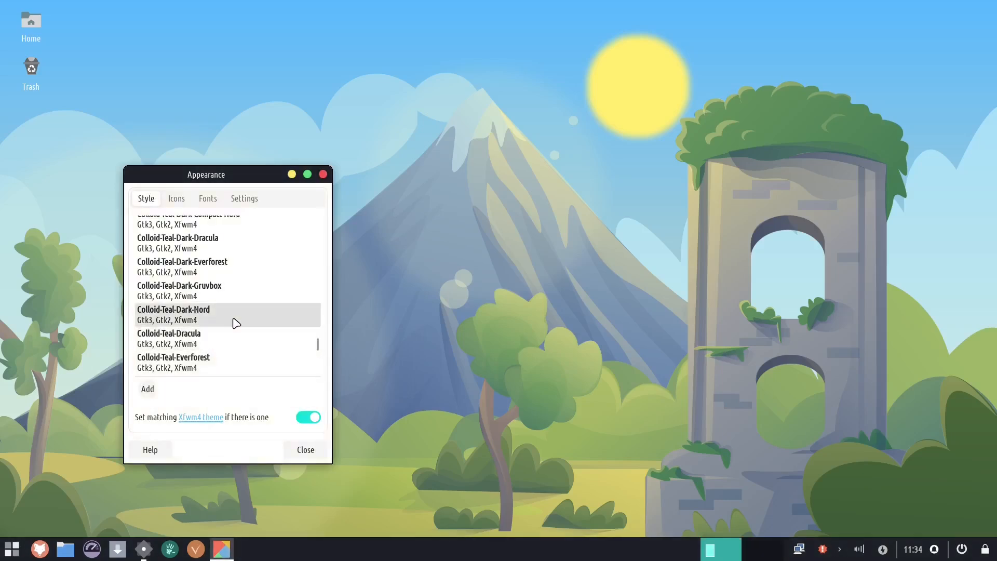
# - Try the Colloid-Teal-Dark-Compact-Dracula, Colloid-Teal-Dark-Compact-Everforest and Colloid-Teal-Dark-Dracula styles
pyautogui.scroll(3, 236, 318)
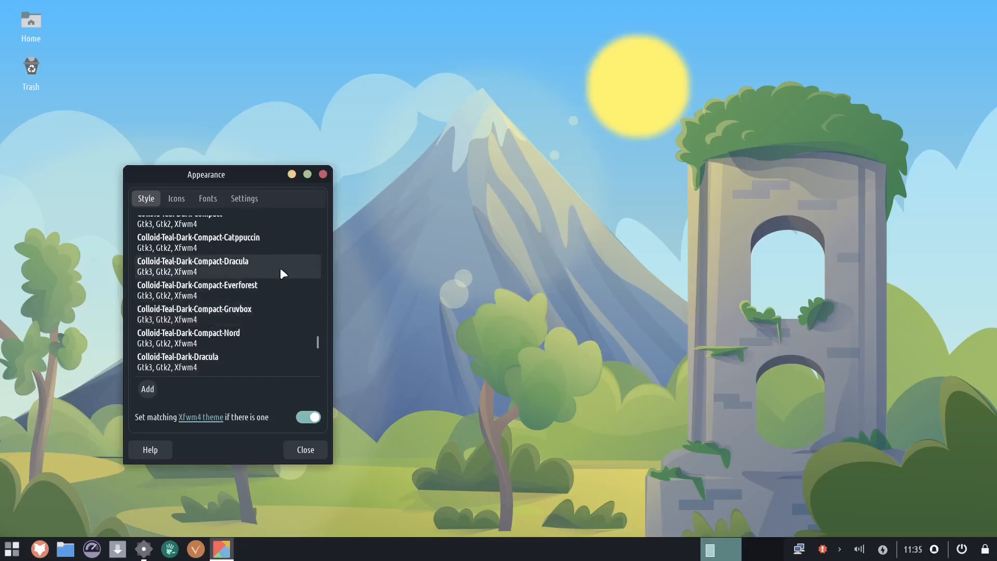
pyautogui.click(273, 265)
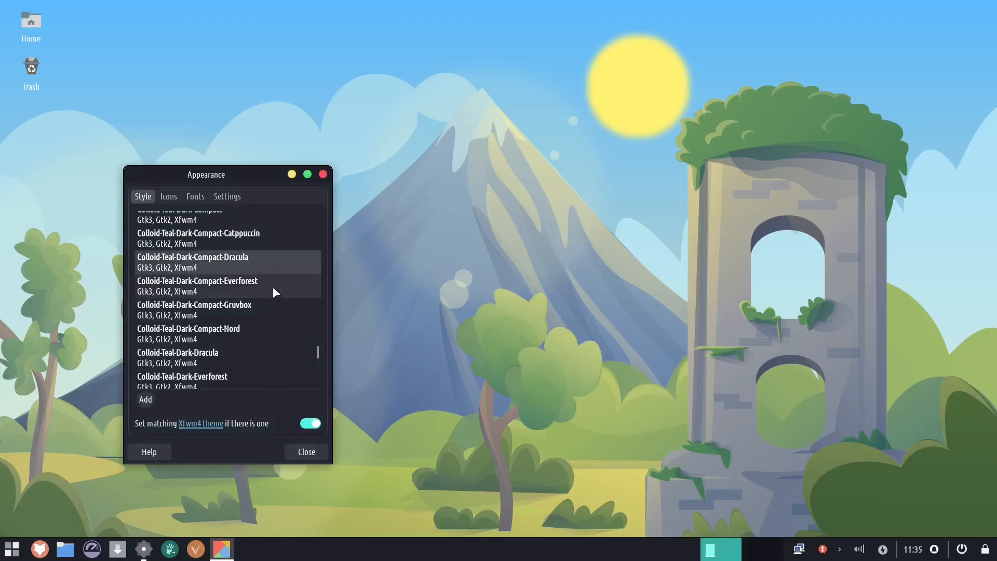
pyautogui.click(272, 287)
pyautogui.click(222, 355)
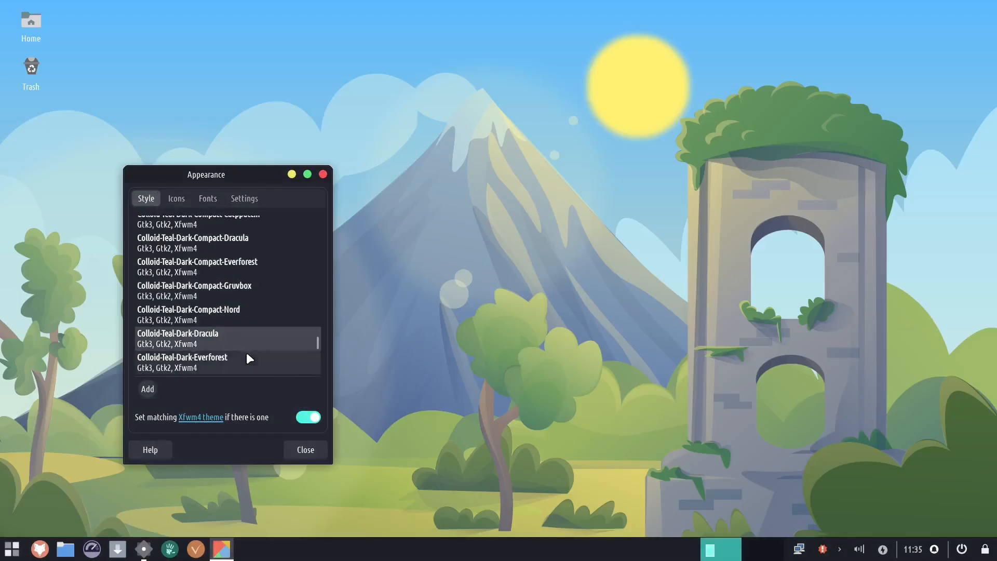
pyautogui.scroll(10, 239, 333)
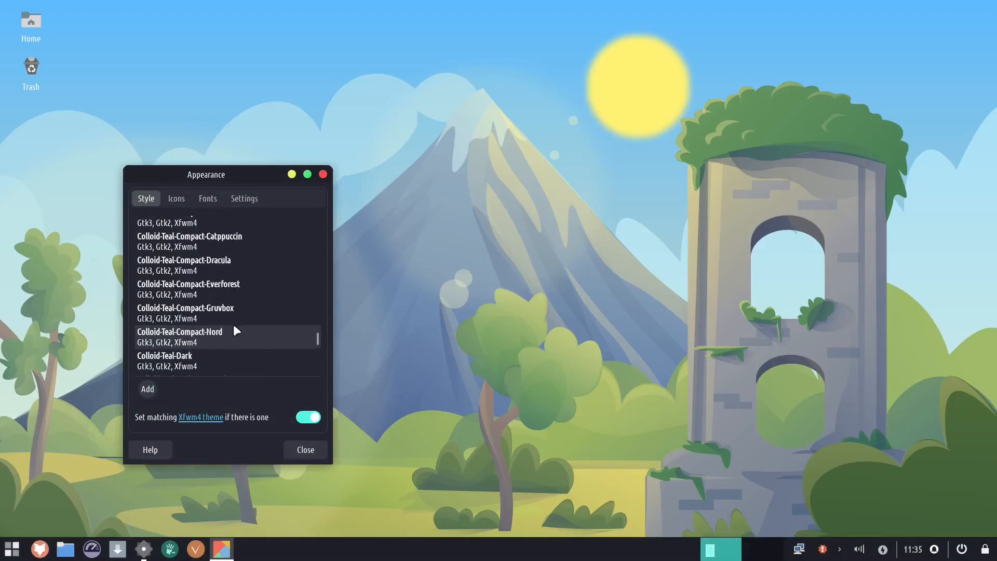
# - Try the Adwaita, Adwaita-dark, Colloid, Colloid-Catppuccin, Colloid-Compact and Colloid-Compact-Catppuccin styles
pyautogui.moveTo(317, 330); pyautogui.dragTo(320, 213)
pyautogui.click(217, 232)
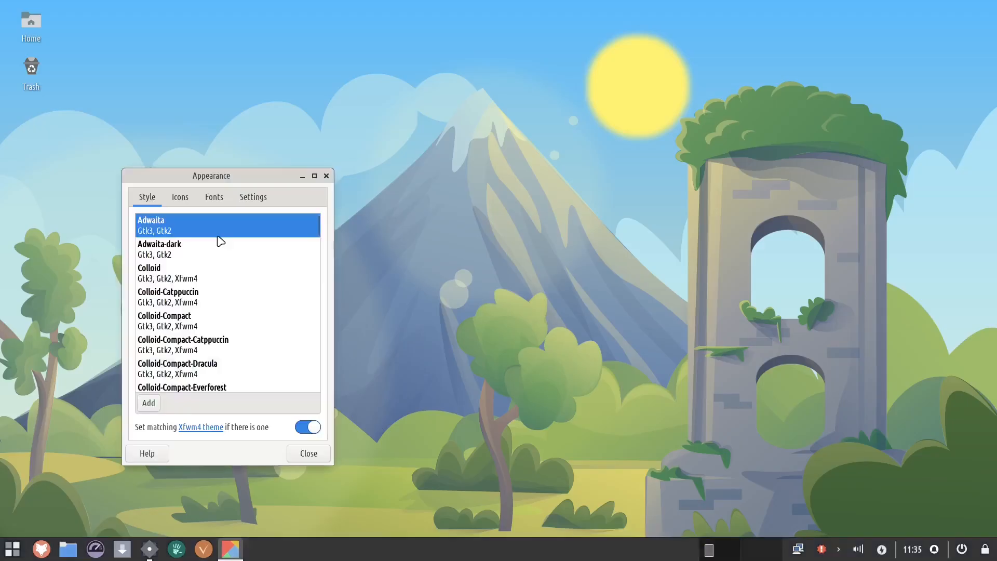
pyautogui.click(218, 253)
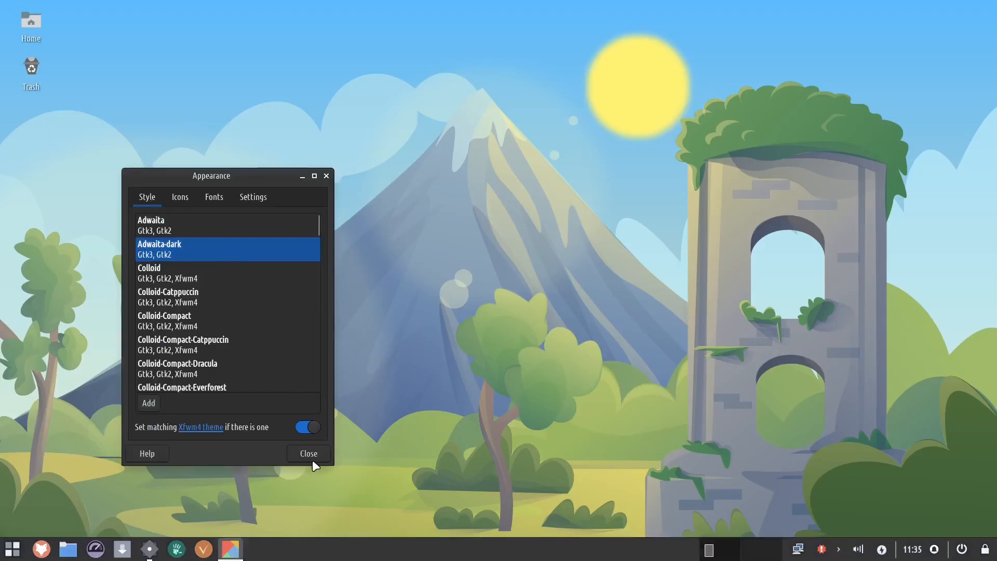
pyautogui.click(256, 272)
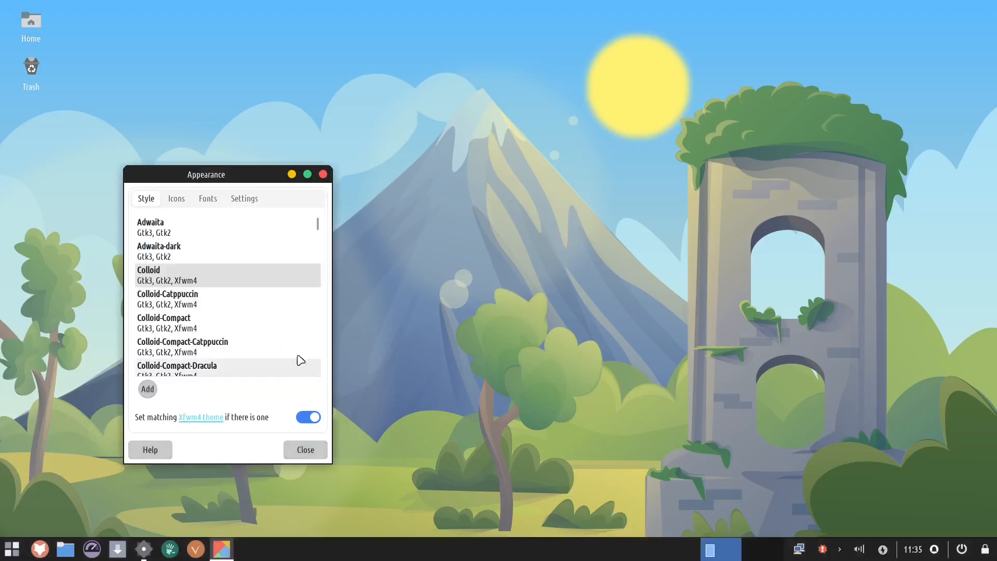
pyautogui.click(252, 303)
pyautogui.click(259, 321)
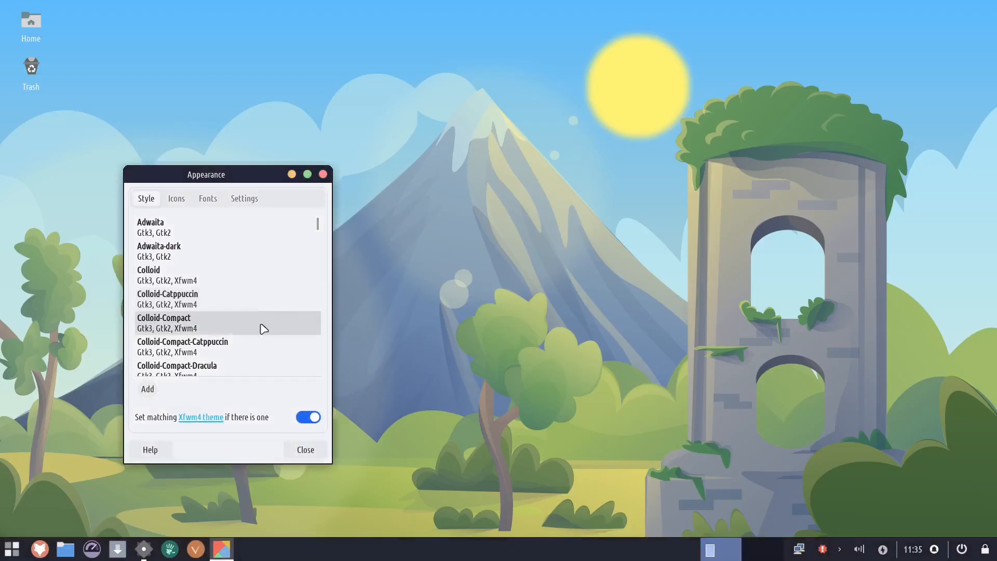
pyautogui.click(267, 351)
# - Return to the top of the style list and apply the Adwaita-dark style
pyautogui.scroll(-10, 273, 355)
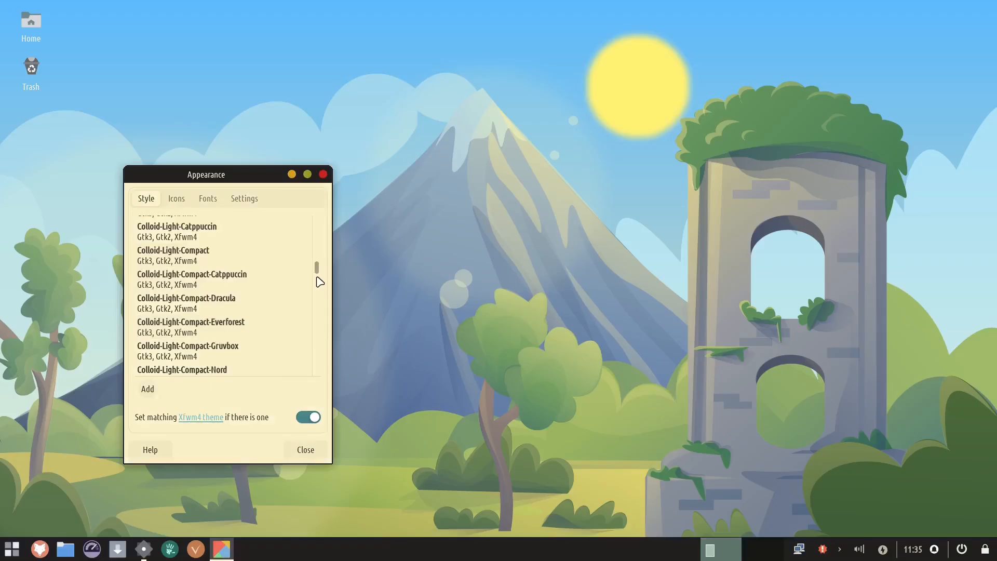
pyautogui.moveTo(317, 271); pyautogui.dragTo(318, 212)
pyautogui.click(258, 226)
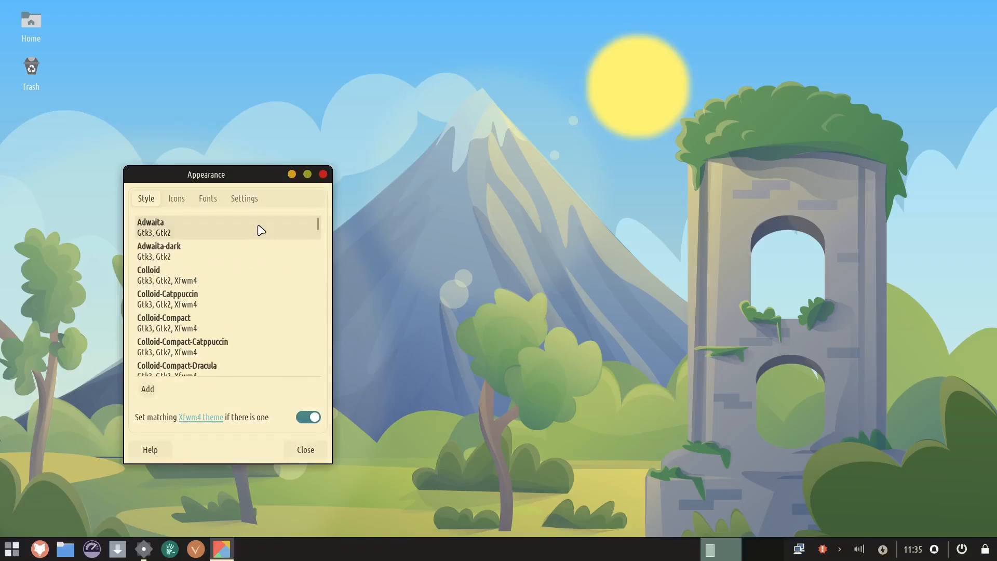
pyautogui.click(232, 254)
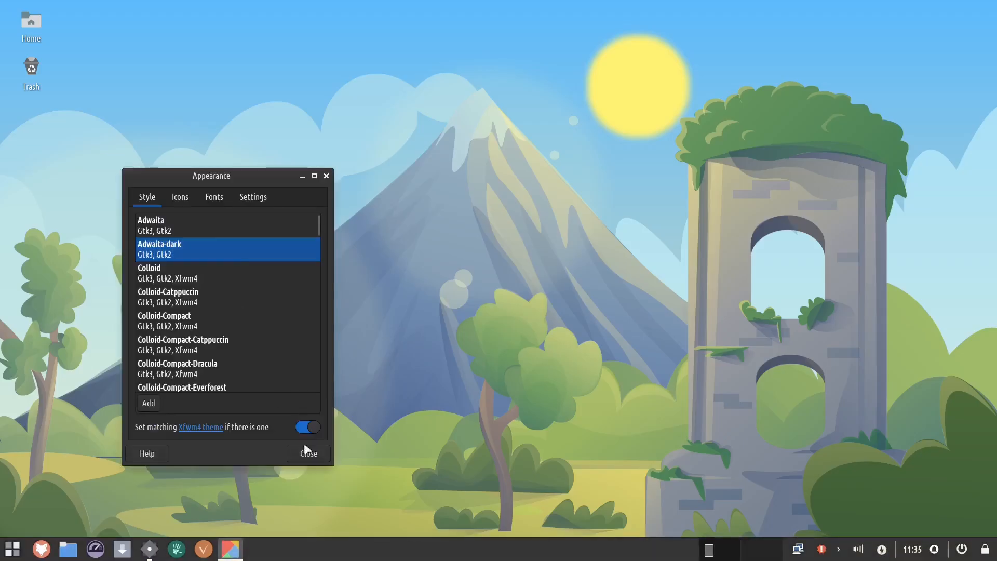
# - Open the icon themes and try Papirus, elementary and Breeze Dark, checking the application menu's icons
pyautogui.click(181, 197)
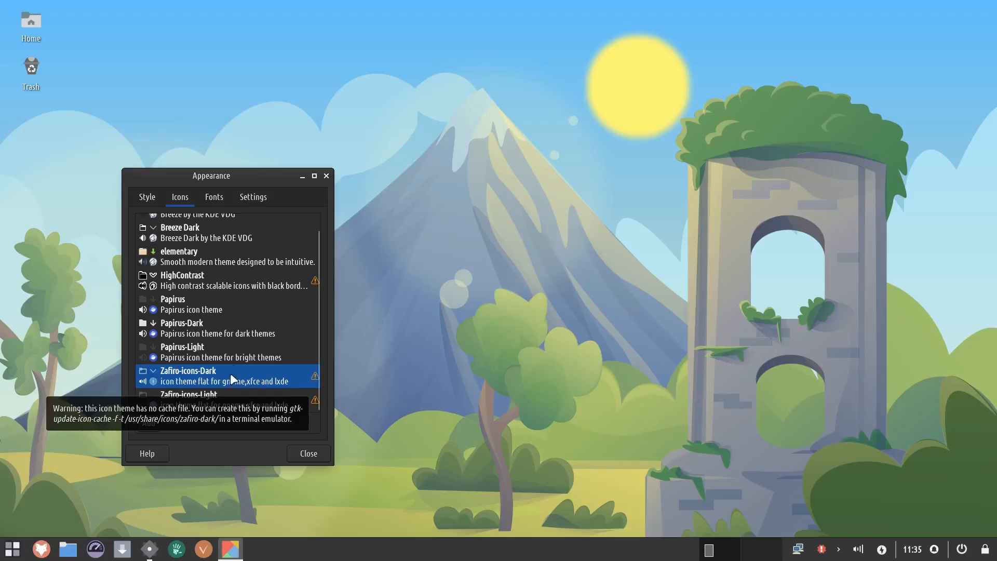
pyautogui.click(229, 304)
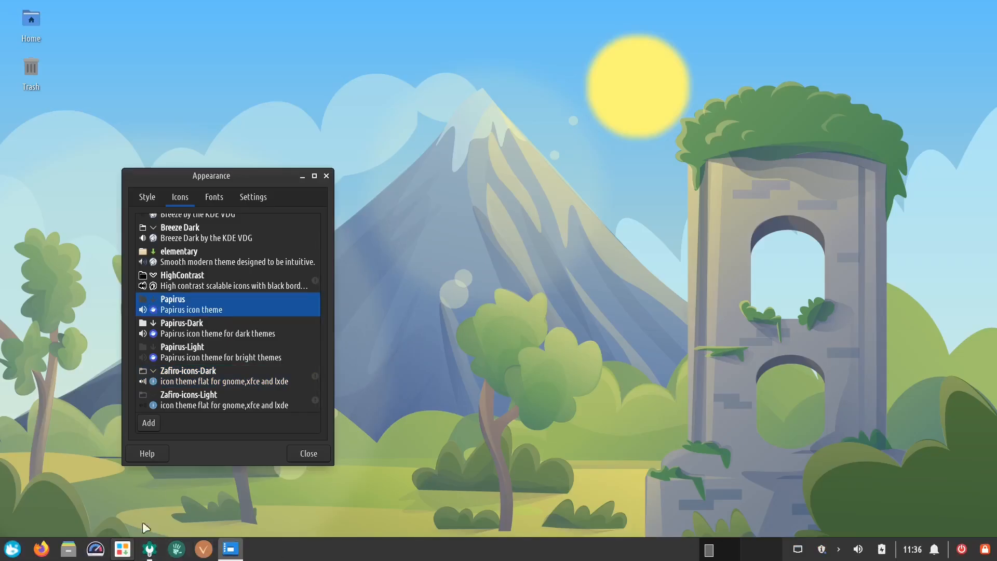
pyautogui.click(241, 258)
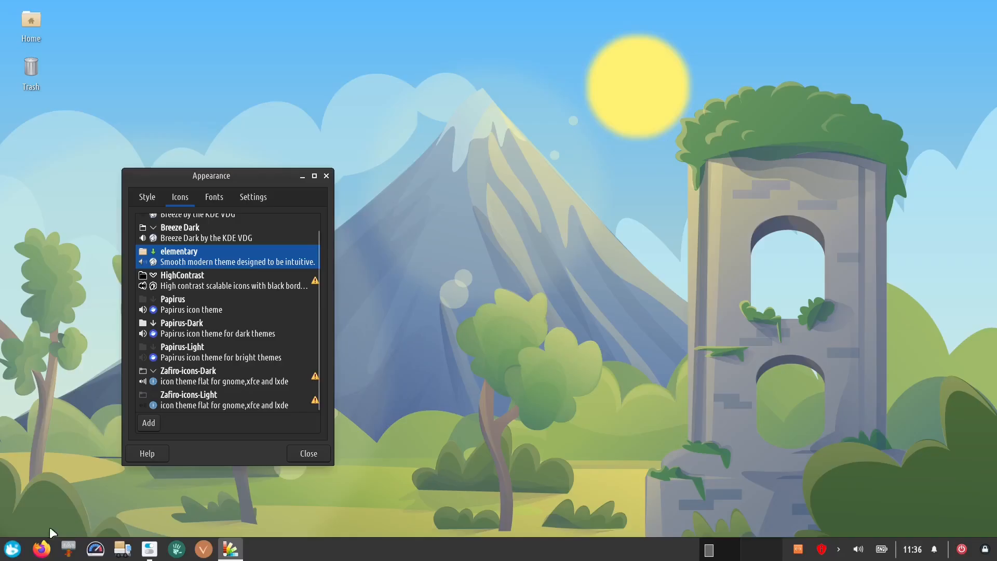
pyautogui.click(10, 554)
pyautogui.click(8, 556)
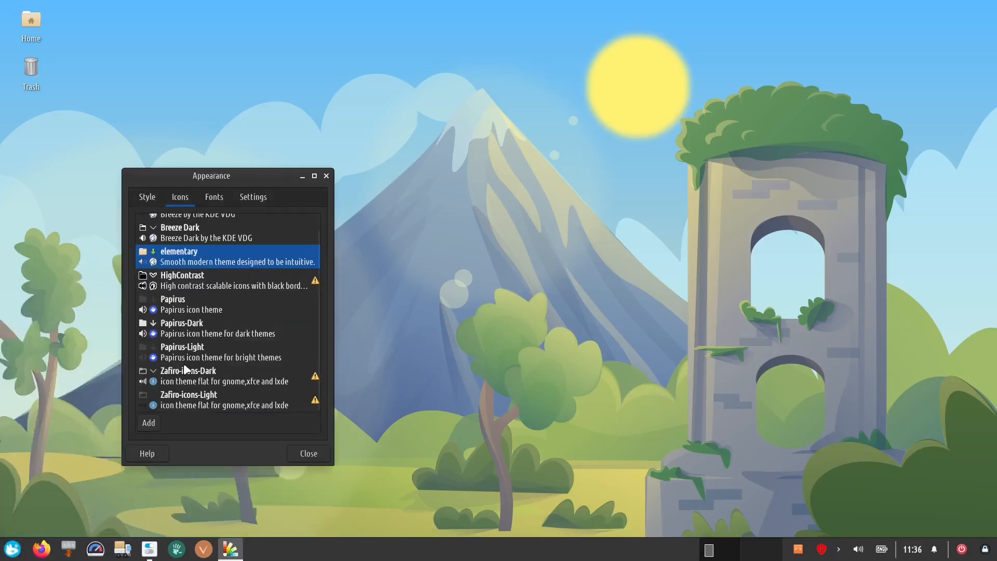
pyautogui.scroll(1, 238, 366)
pyautogui.click(249, 242)
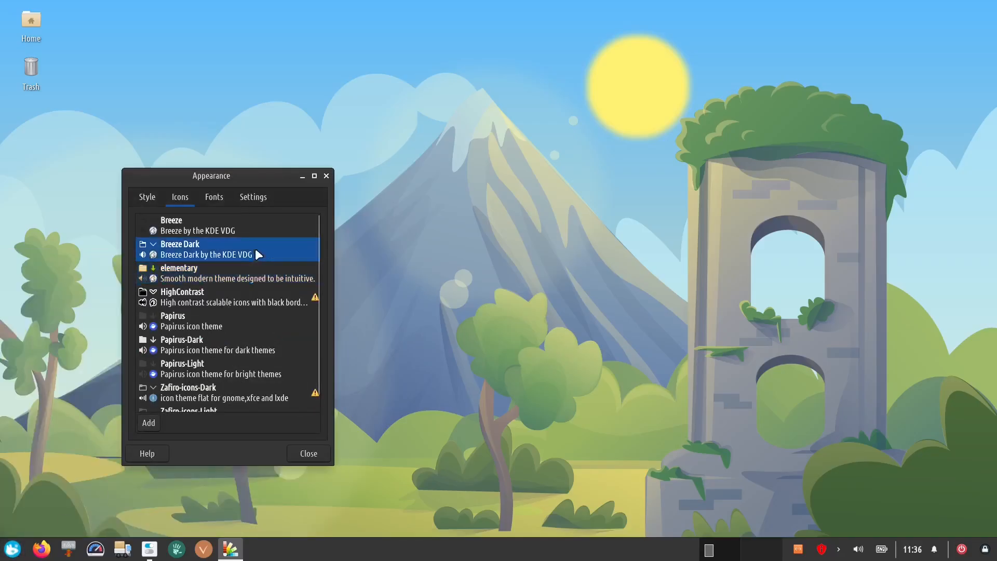
# - Try the Zafiro-icons-Dark, Zafiro-icons-Light, HighContrast and Papirus icon themes, comparing them in the application menu
pyautogui.click(10, 552)
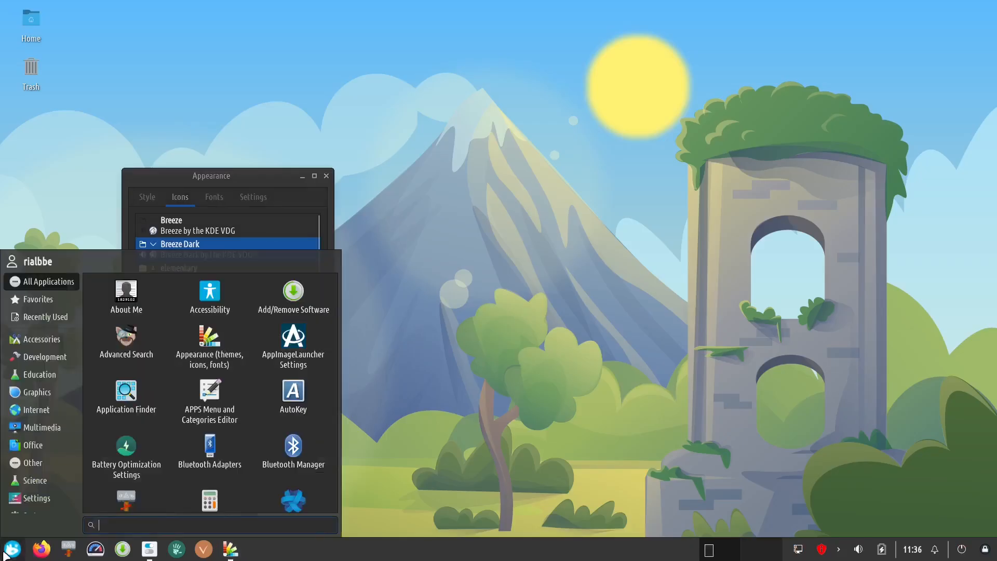
pyautogui.click(4, 555)
pyautogui.scroll(-1, 248, 332)
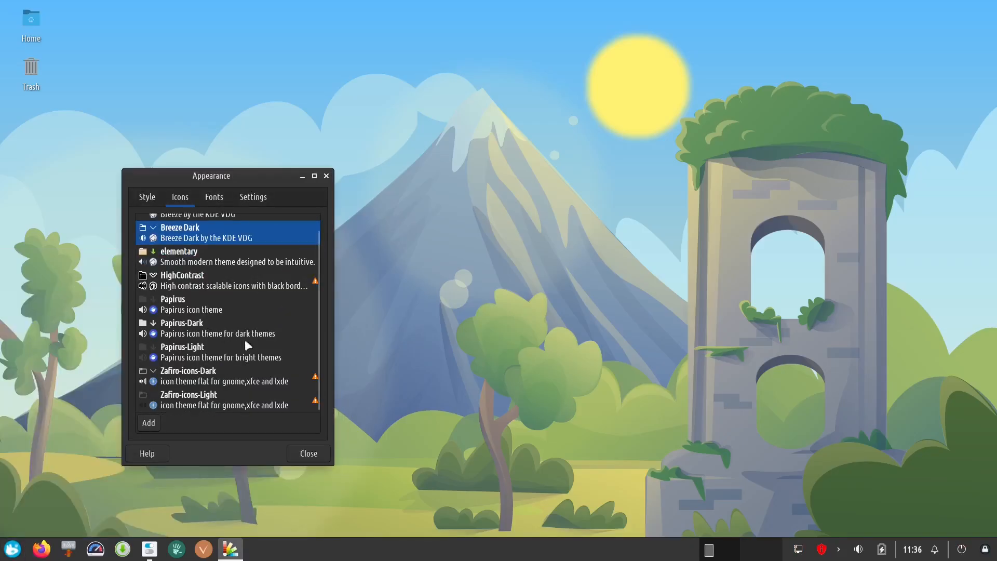
pyautogui.click(215, 381)
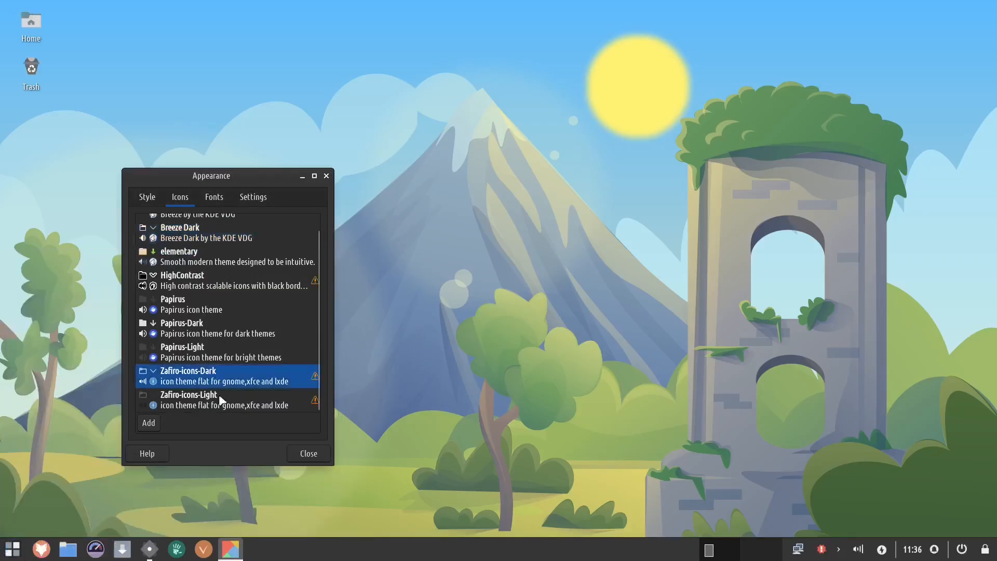
pyautogui.click(247, 404)
pyautogui.scroll(1, 226, 364)
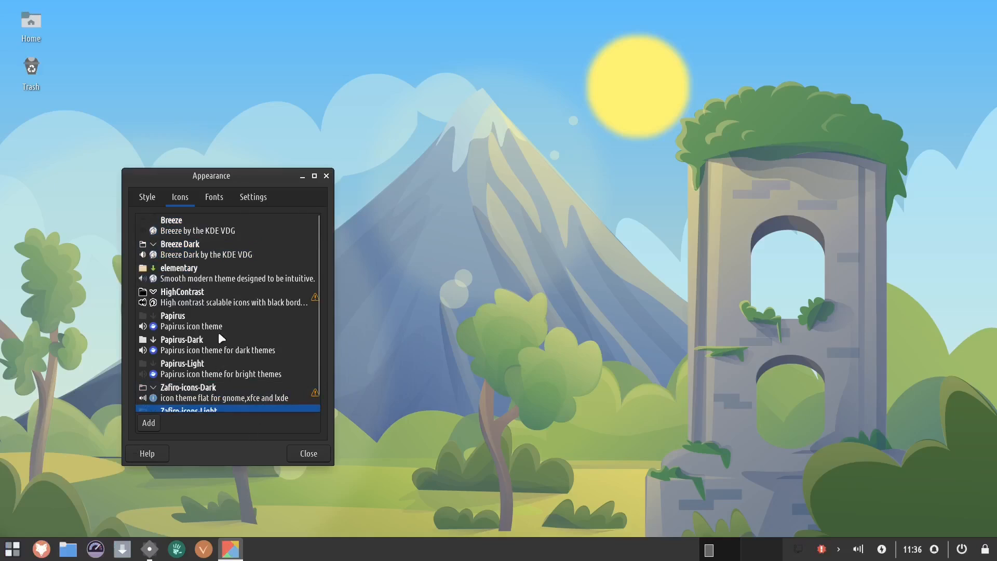
pyautogui.click(242, 298)
pyautogui.click(268, 329)
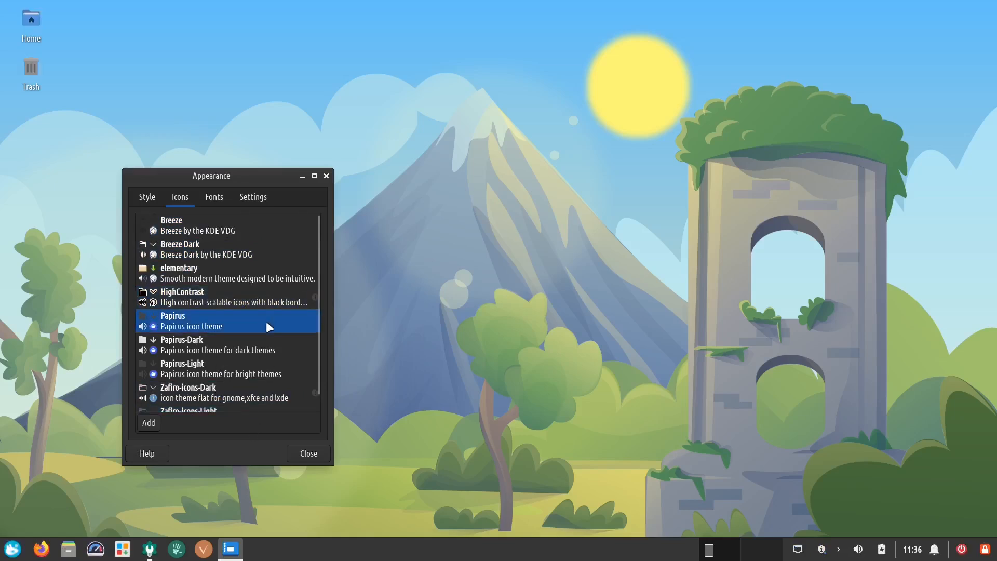
# - Check the application menu icons and try the Breeze, Breeze Dark, elementary and HighContrast icon themes
pyautogui.click(10, 551)
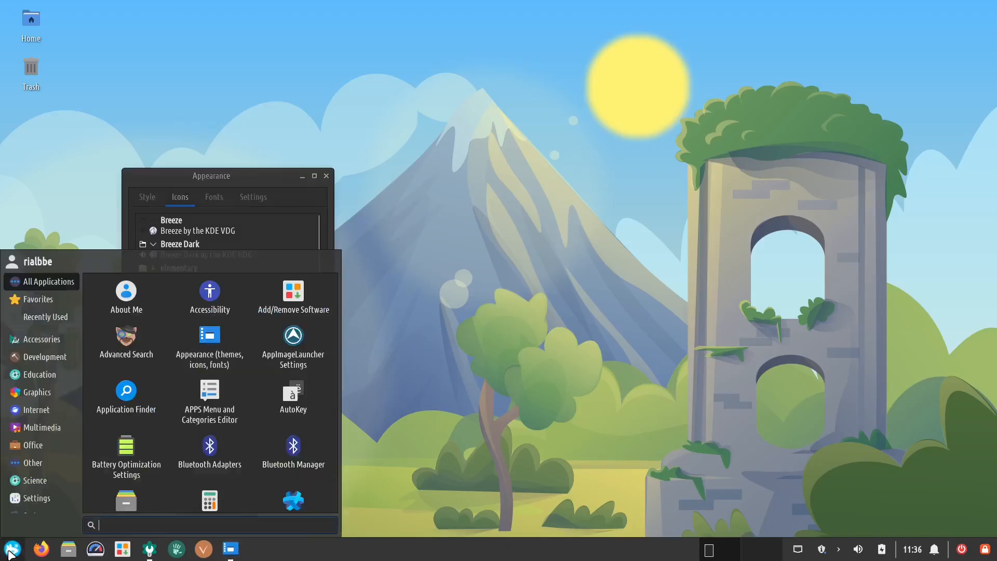
pyautogui.click(10, 553)
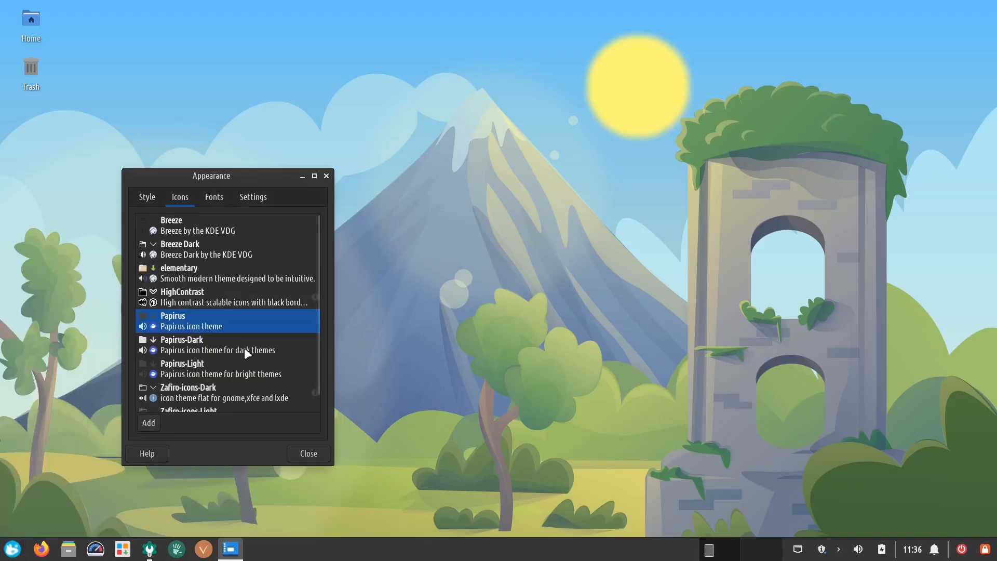
pyautogui.click(229, 232)
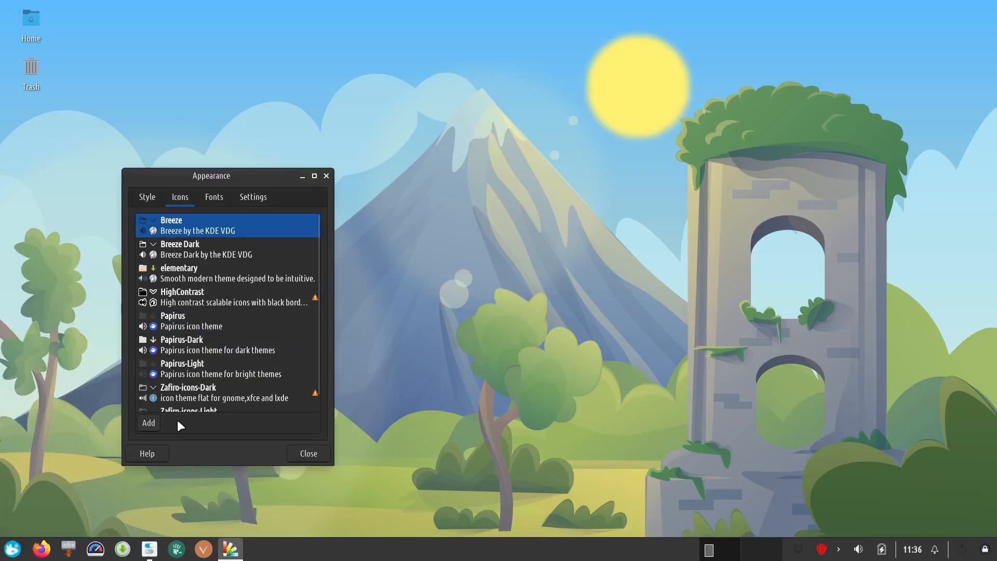
pyautogui.click(247, 252)
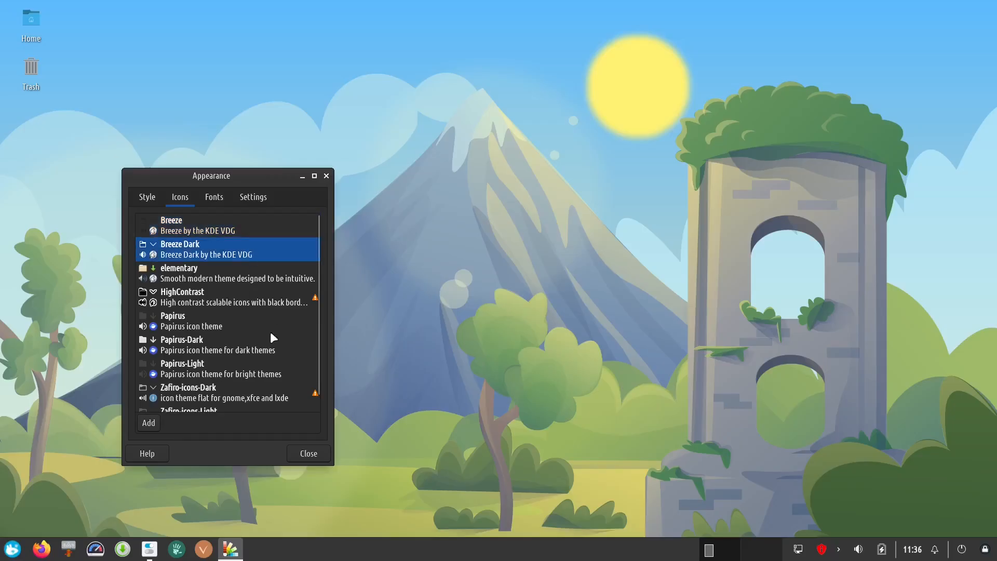
pyautogui.click(267, 272)
pyautogui.click(261, 303)
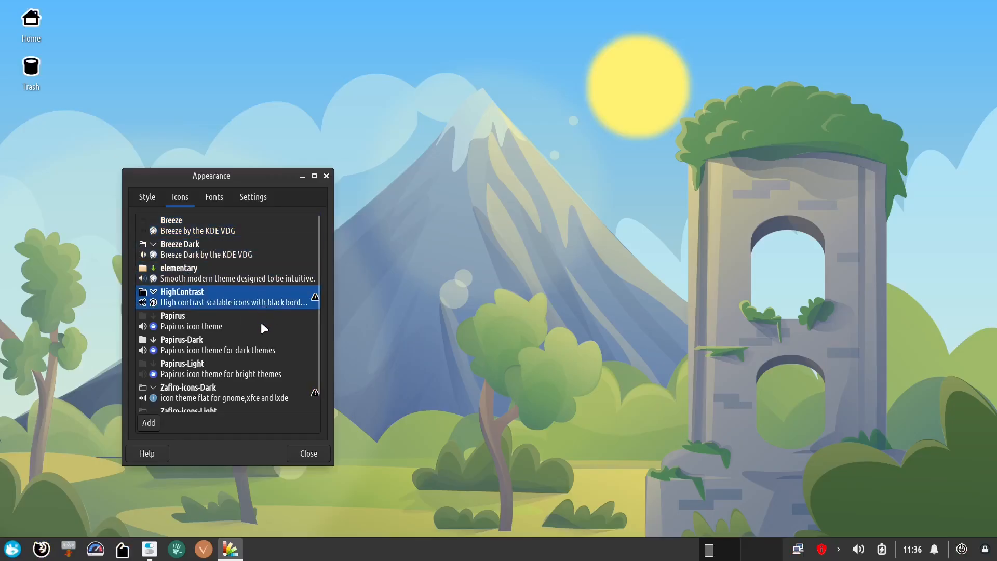
# - Switch between Papirus, Papirus-Dark and Breeze Dark icon themes, finishing on Papirus-Dark
pyautogui.click(265, 319)
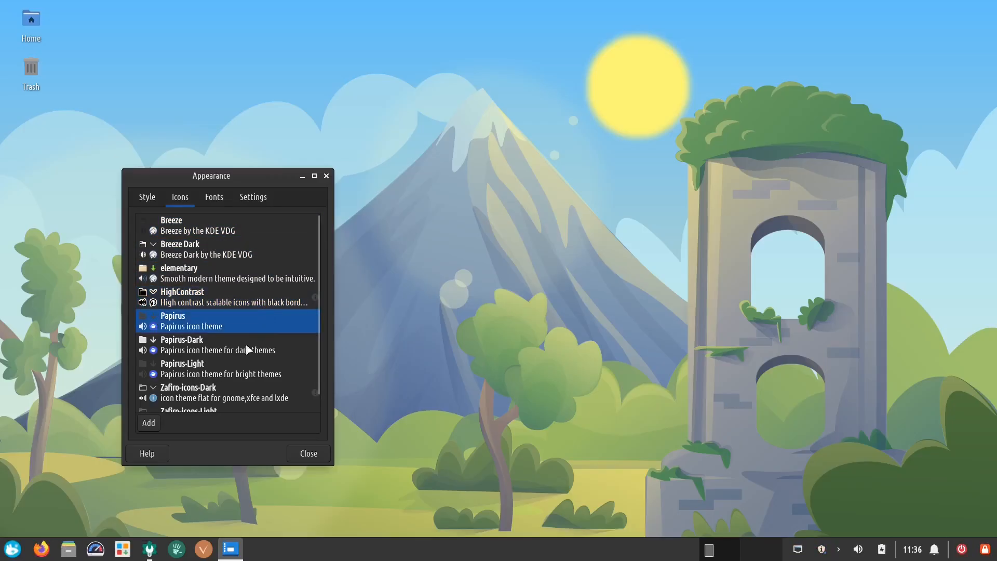
pyautogui.click(251, 344)
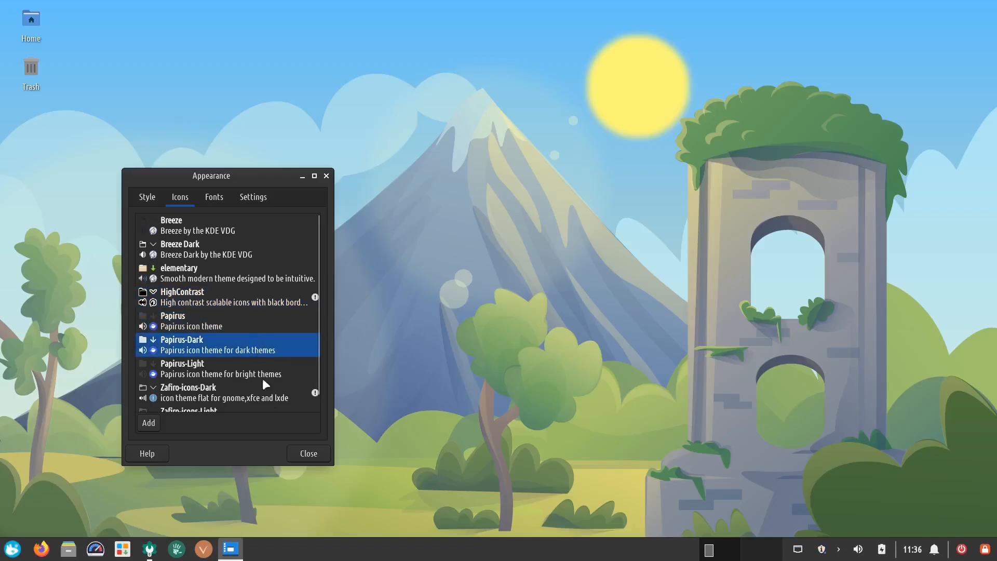
pyautogui.click(272, 244)
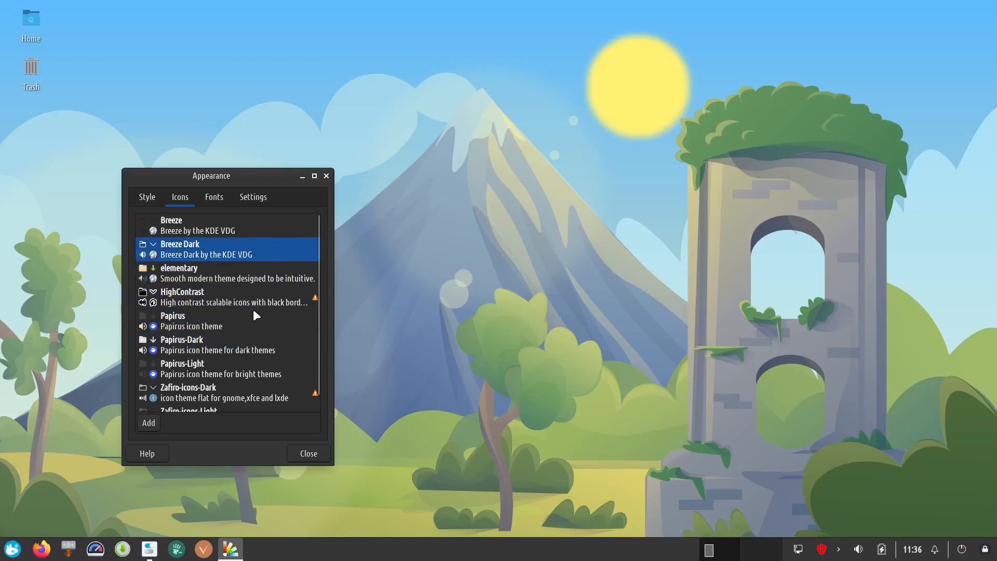
pyautogui.click(245, 326)
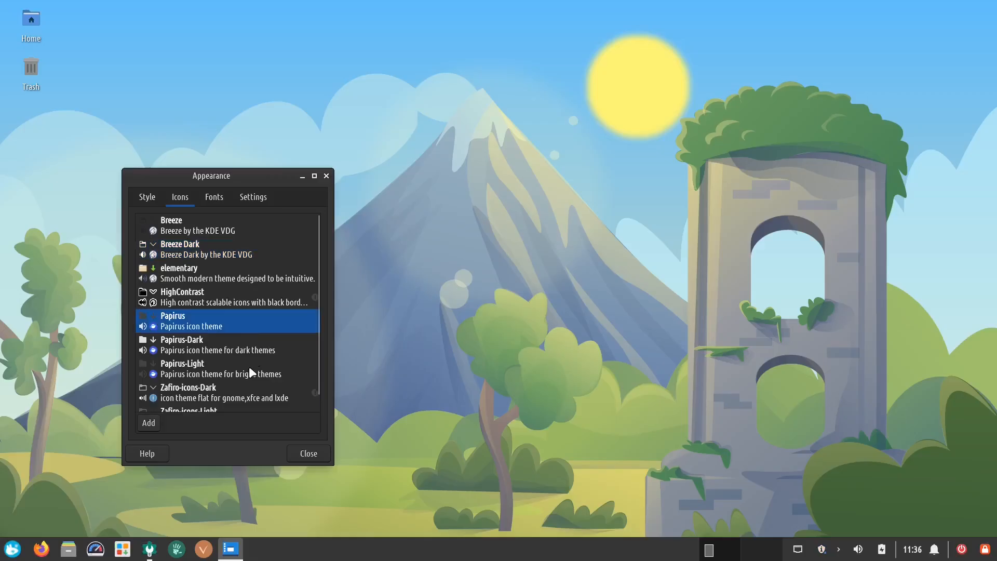
pyautogui.click(248, 350)
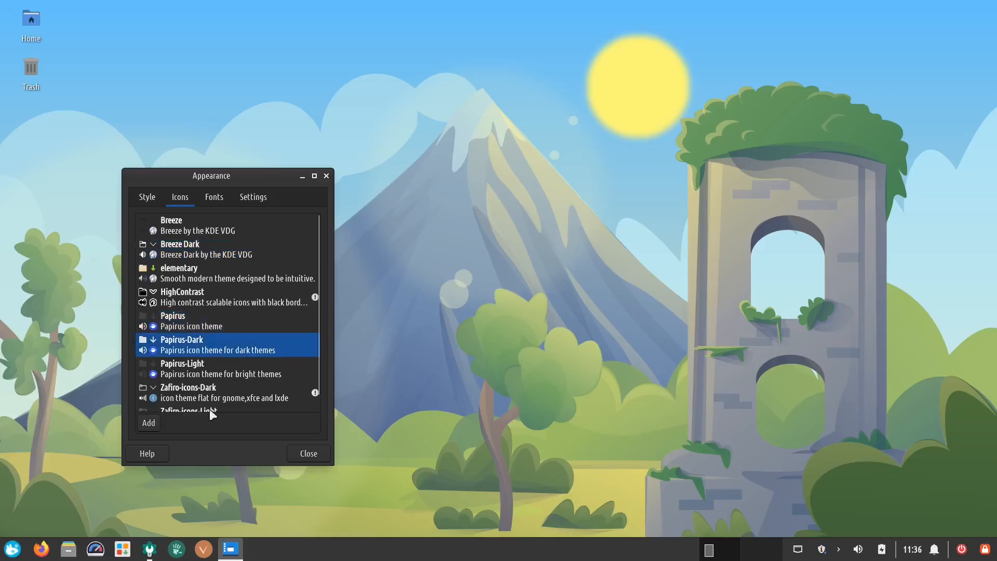
# - Set the default font to Ubuntu Mono Regular
pyautogui.click(213, 204)
pyautogui.click(290, 235)
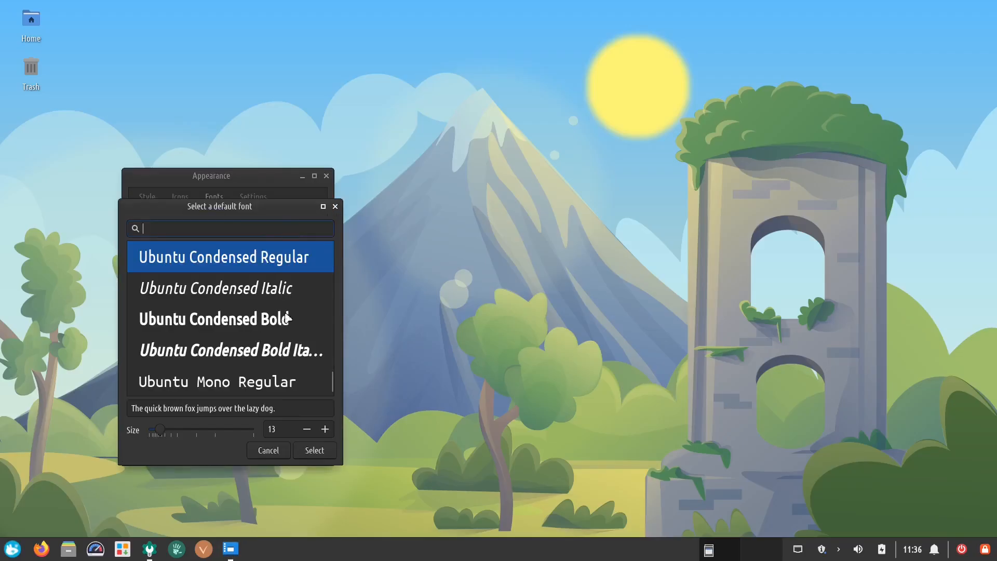
pyautogui.click(257, 384)
pyautogui.click(313, 452)
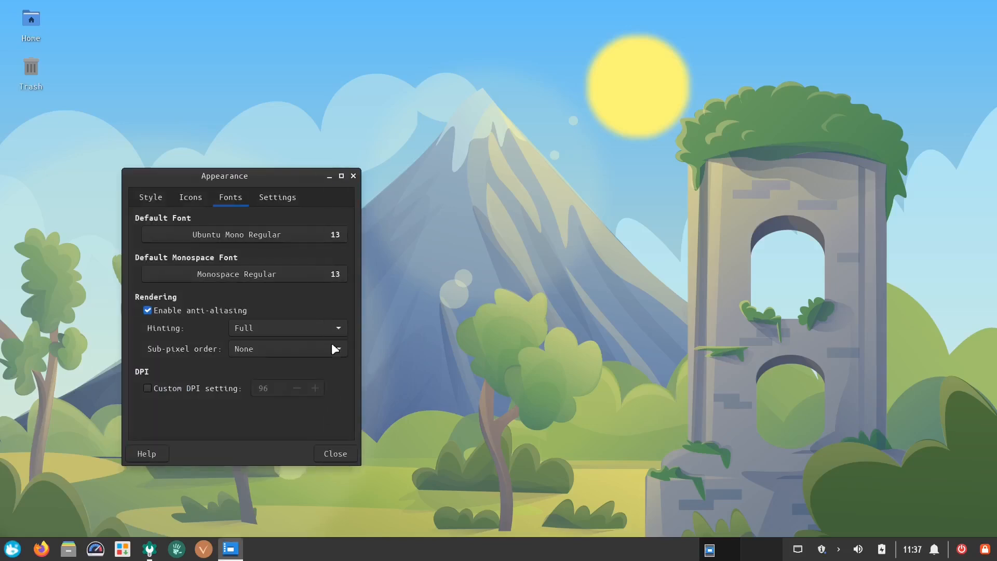
# - Set the default font to Audiowide Regular
pyautogui.click(253, 234)
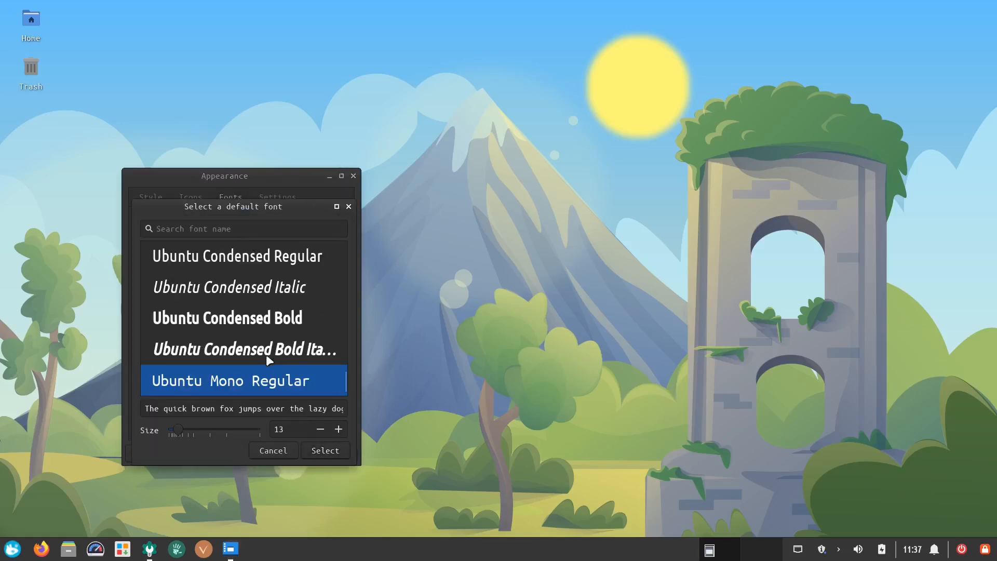
pyautogui.moveTo(344, 382); pyautogui.dragTo(331, 251)
pyautogui.scroll(-10, 283, 331)
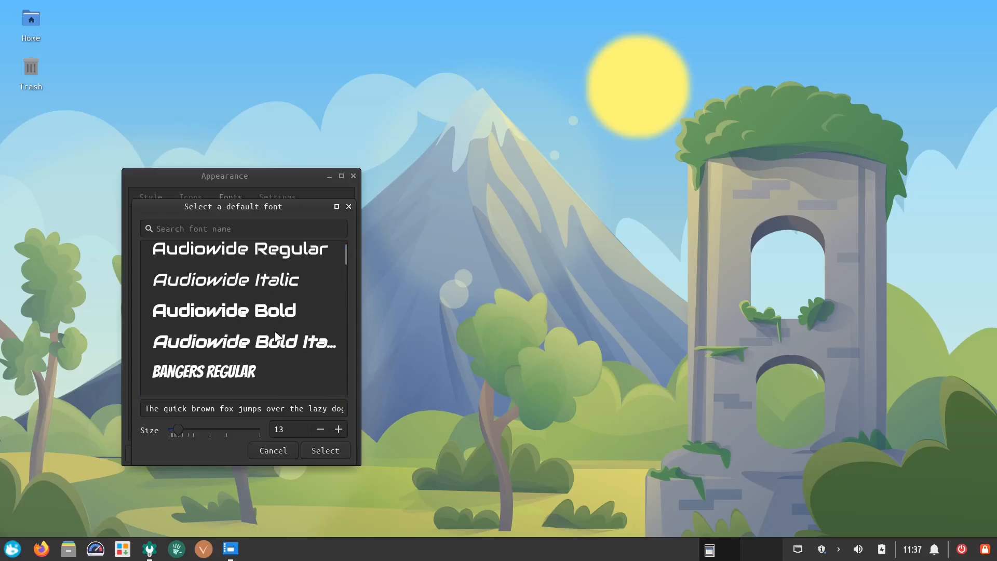
pyautogui.click(261, 263)
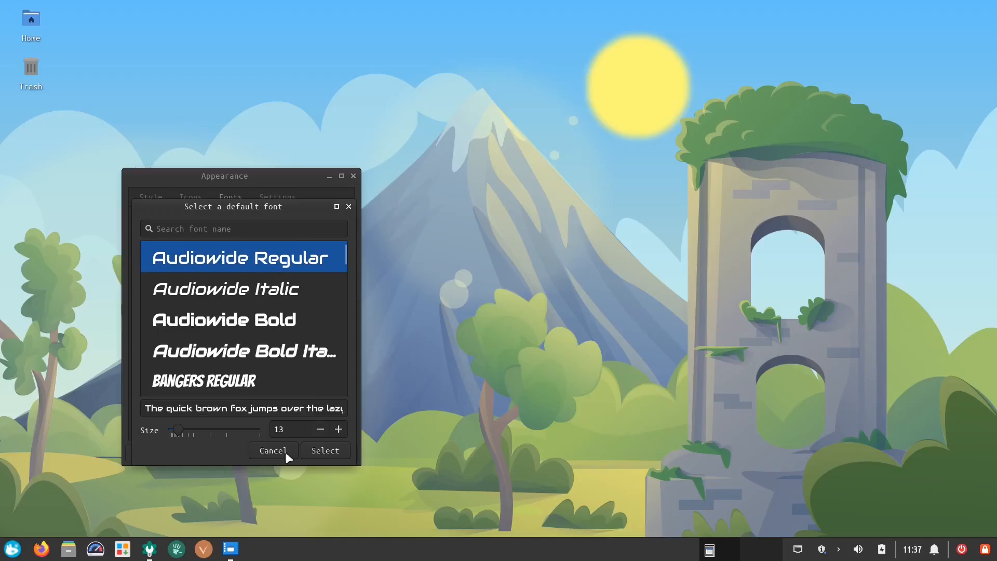
pyautogui.click(327, 449)
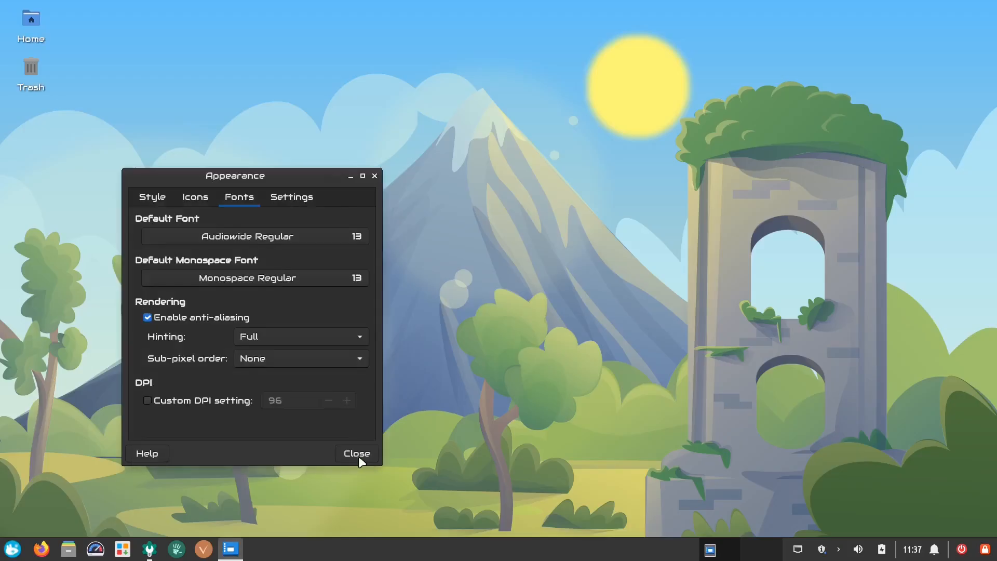
# - Set the default font to Bangers Regular
pyautogui.click(310, 239)
pyautogui.scroll(-3, 302, 325)
pyautogui.scroll(2, 304, 325)
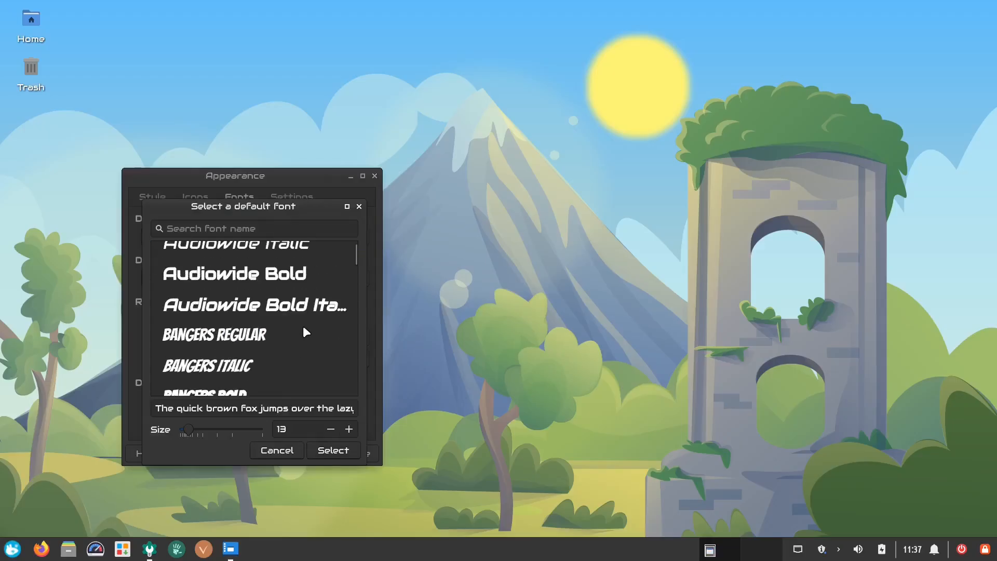
pyautogui.click(308, 339)
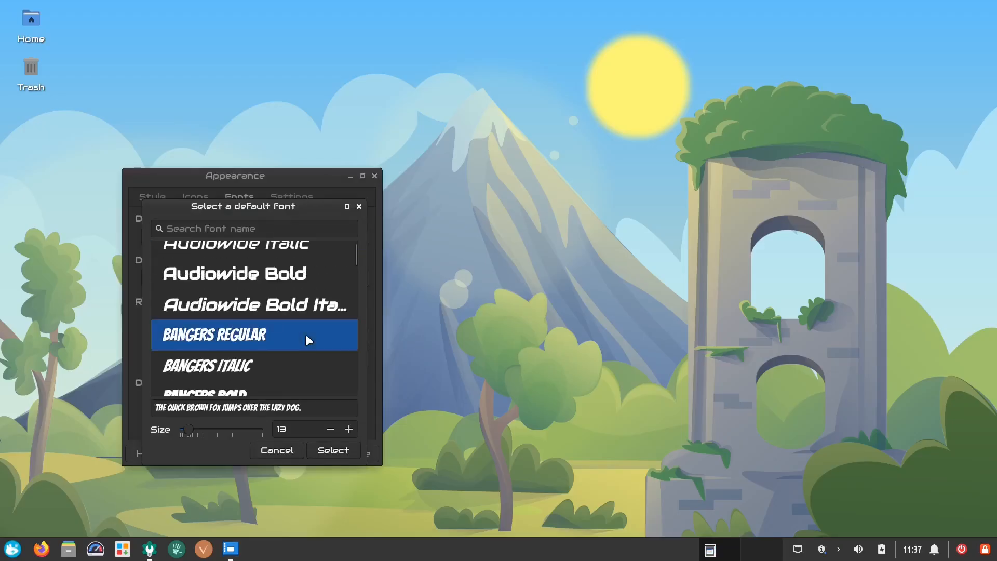
pyautogui.click(329, 449)
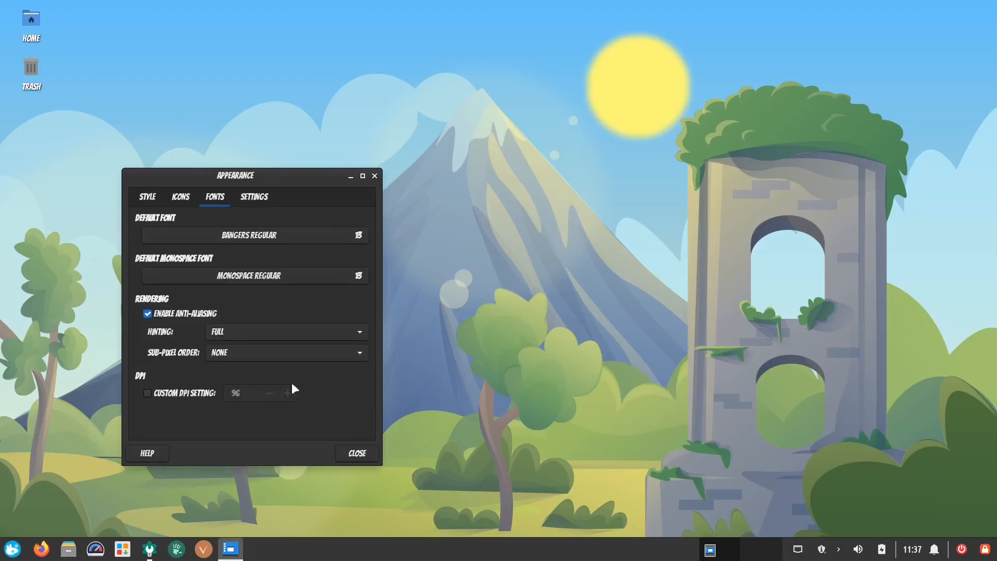
# - Set the default font to Baroque Script Regular
pyautogui.click(292, 234)
pyautogui.scroll(-3, 310, 352)
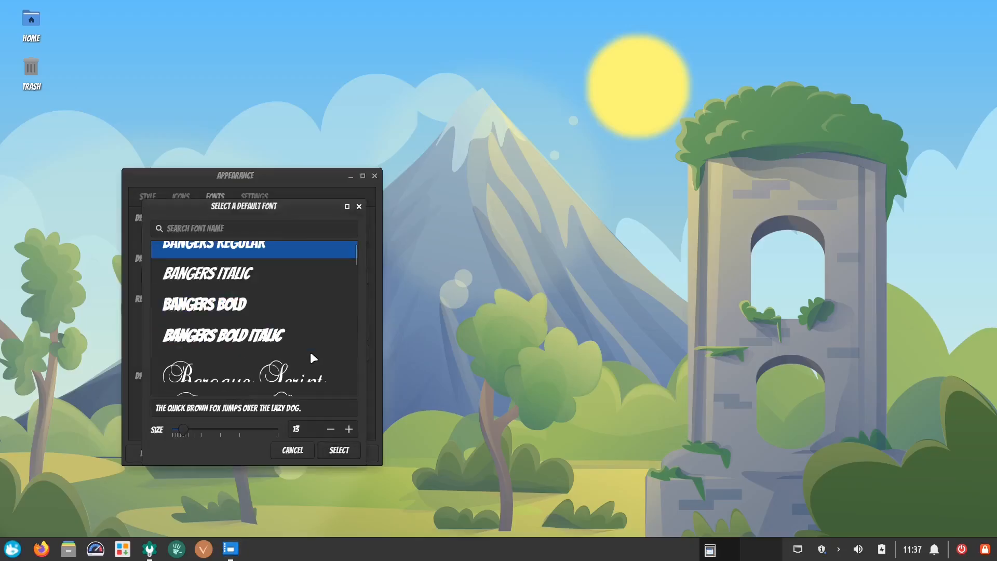
pyautogui.scroll(-3, 304, 348)
pyautogui.scroll(2, 311, 359)
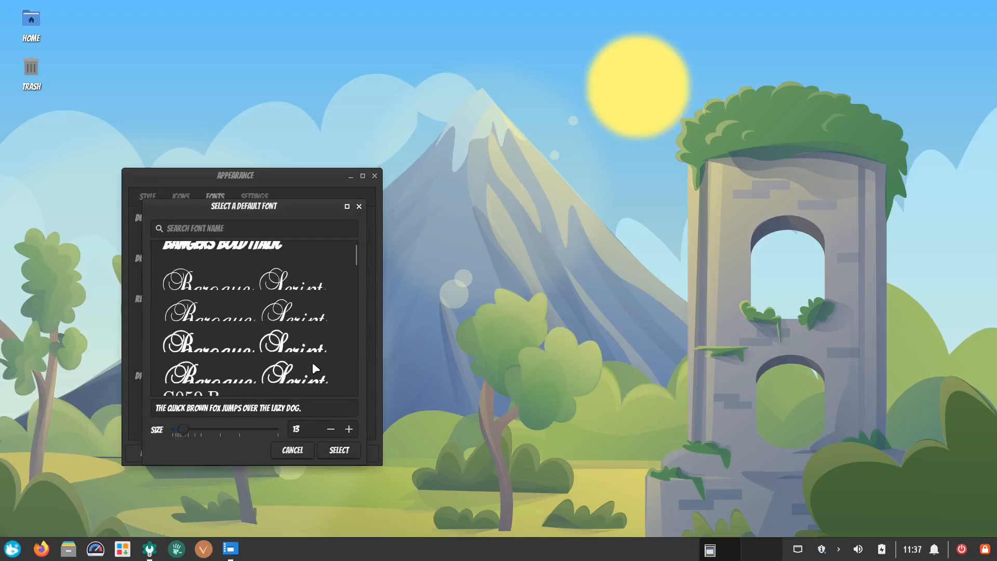
pyautogui.click(313, 290)
pyautogui.click(330, 453)
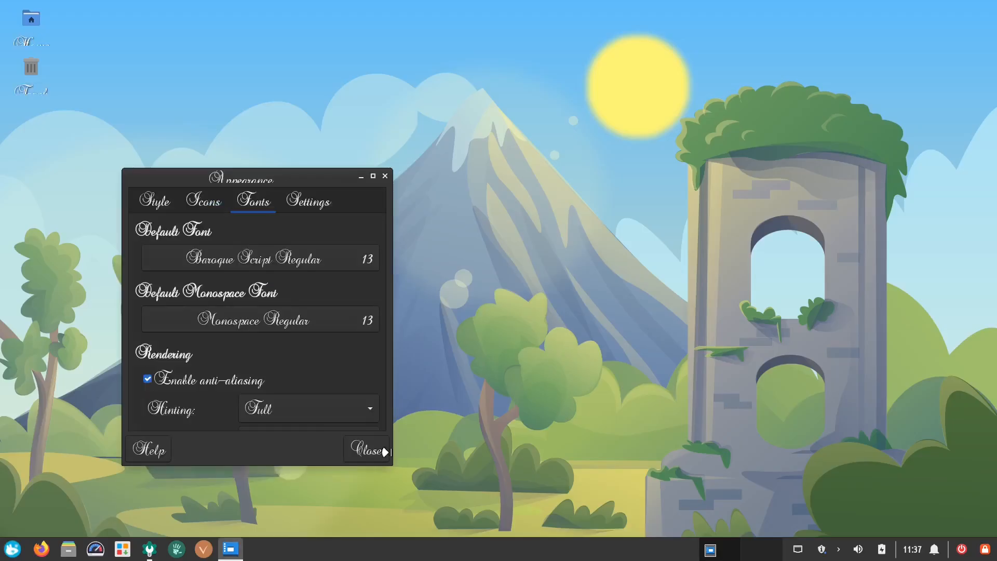
# - Restore the default font to Cantarell Thin, glance at the Settings page and close the Appearance dialog
pyautogui.click(311, 266)
pyautogui.scroll(-4, 294, 362)
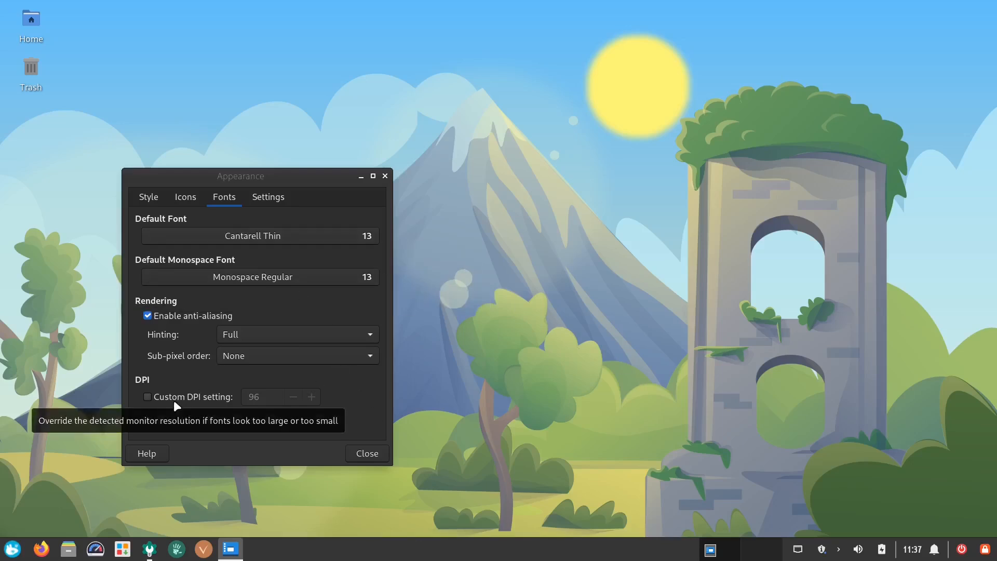
pyautogui.click(268, 198)
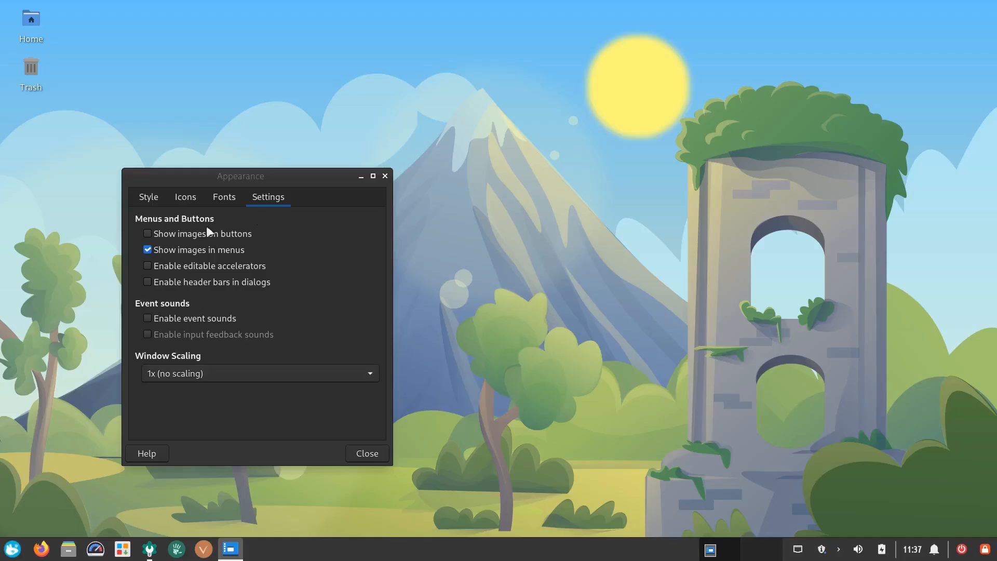
pyautogui.click(371, 457)
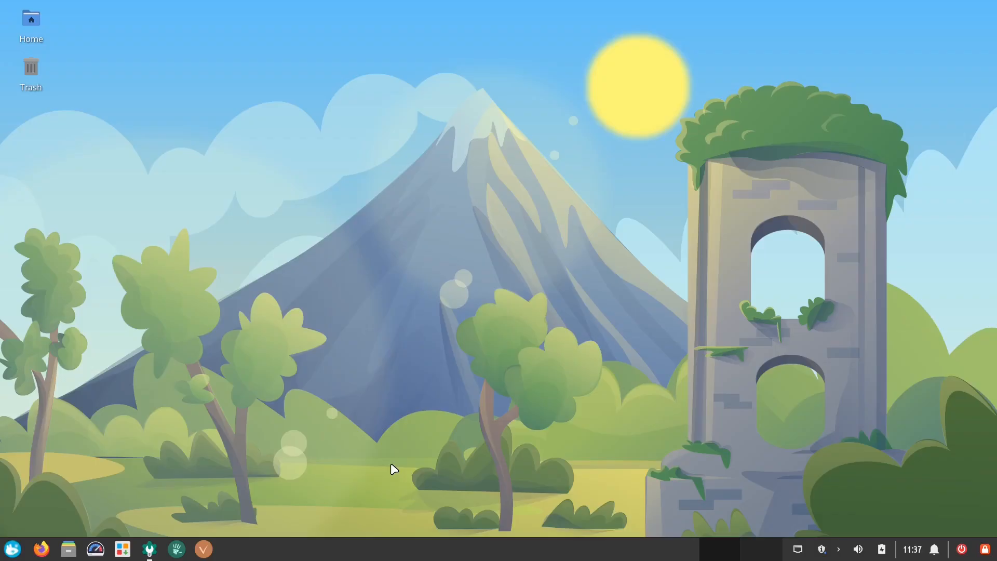
# - Browse the application menu's categories to examine which apps each contains
pyautogui.click(11, 553)
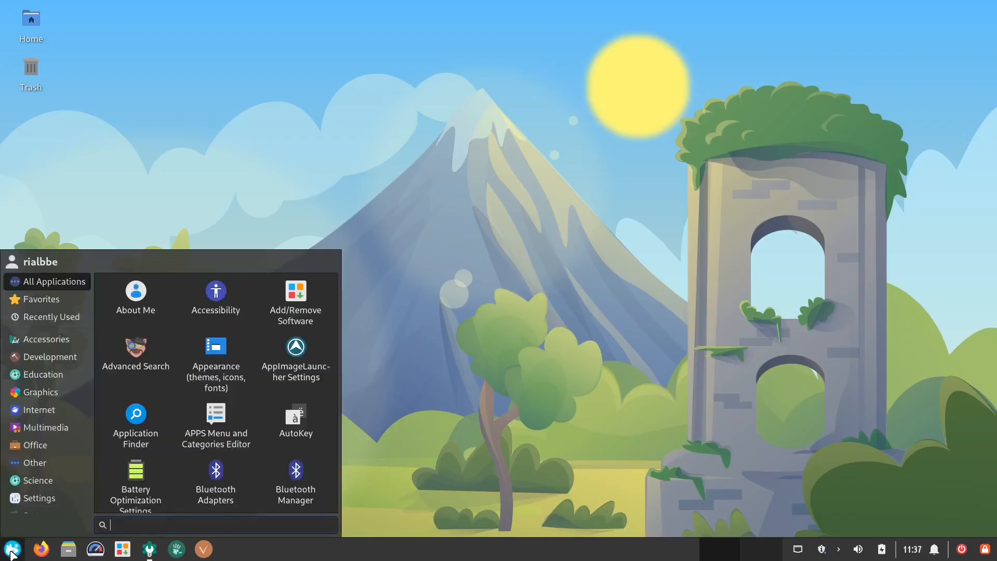
pyautogui.click(46, 340)
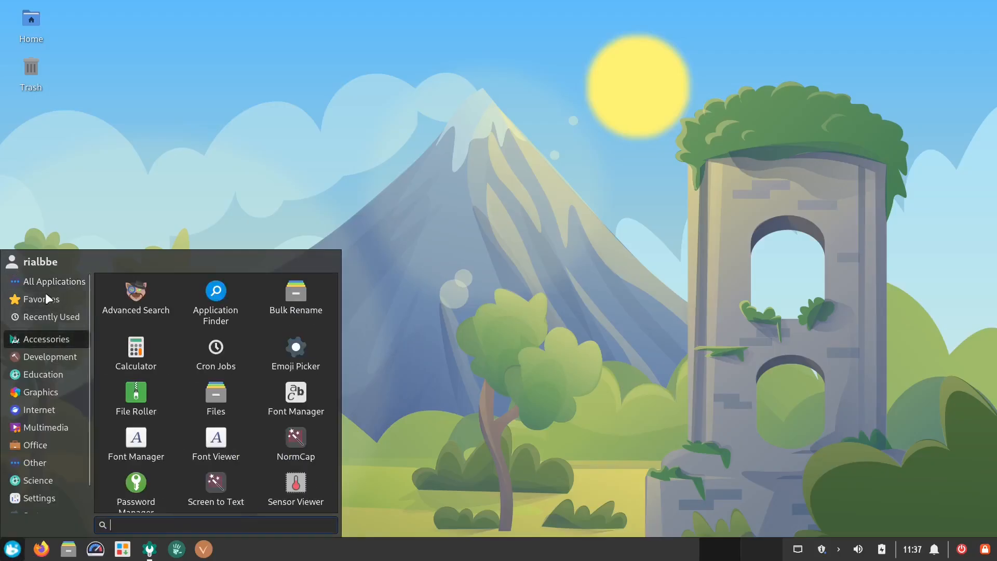
pyautogui.click(52, 281)
pyautogui.click(58, 358)
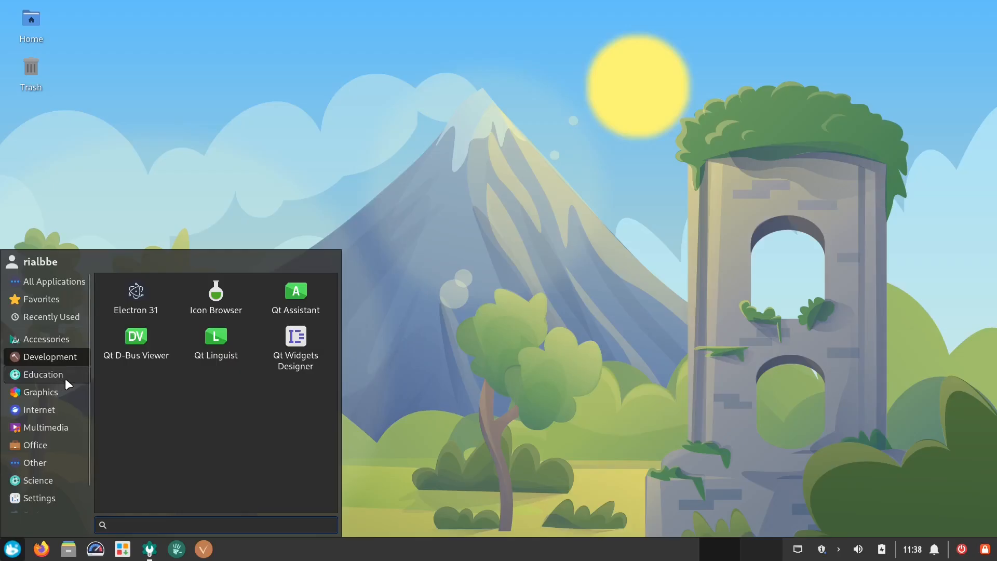
pyautogui.click(67, 379)
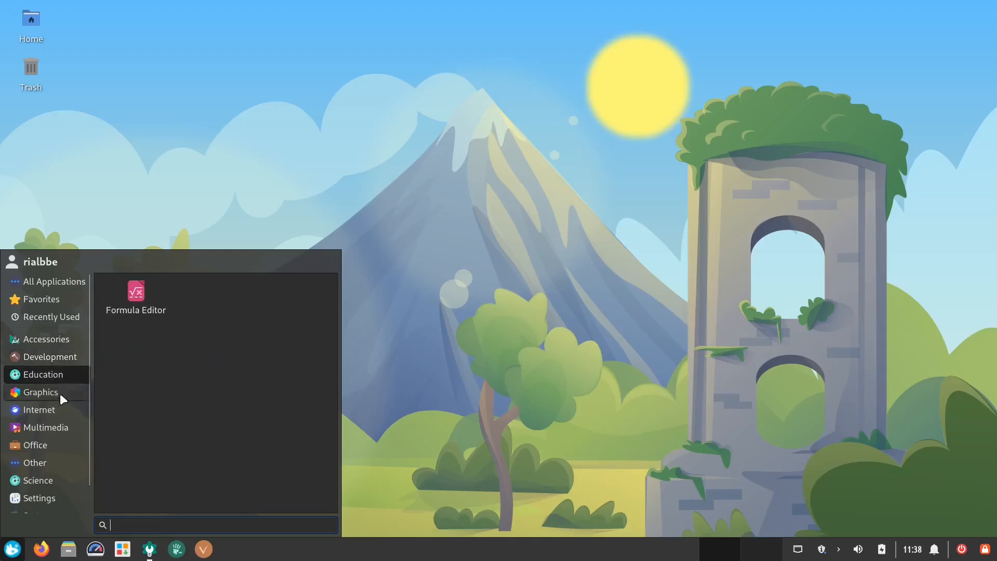
pyautogui.click(60, 395)
pyautogui.click(61, 410)
pyautogui.click(65, 429)
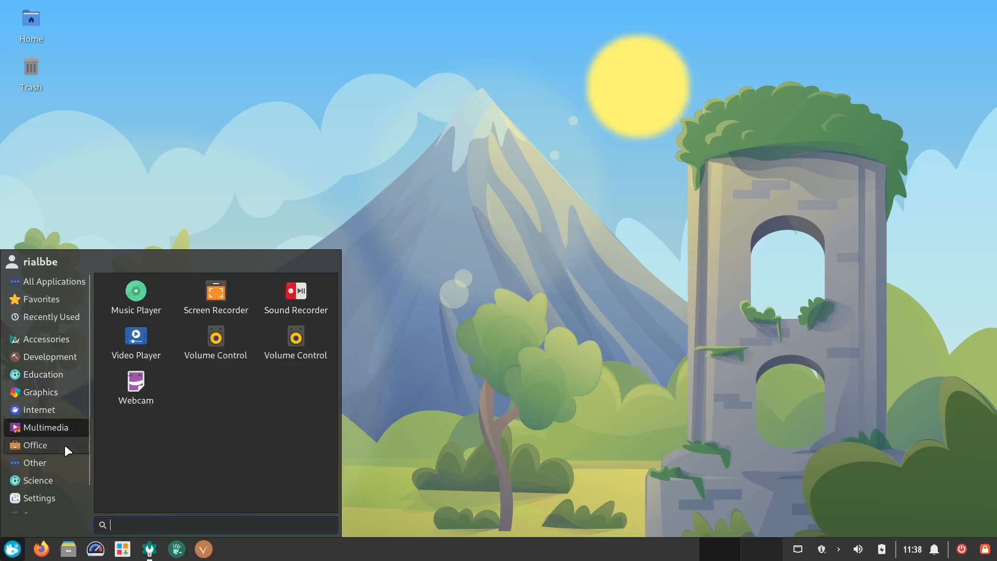
pyautogui.click(64, 444)
pyautogui.click(64, 482)
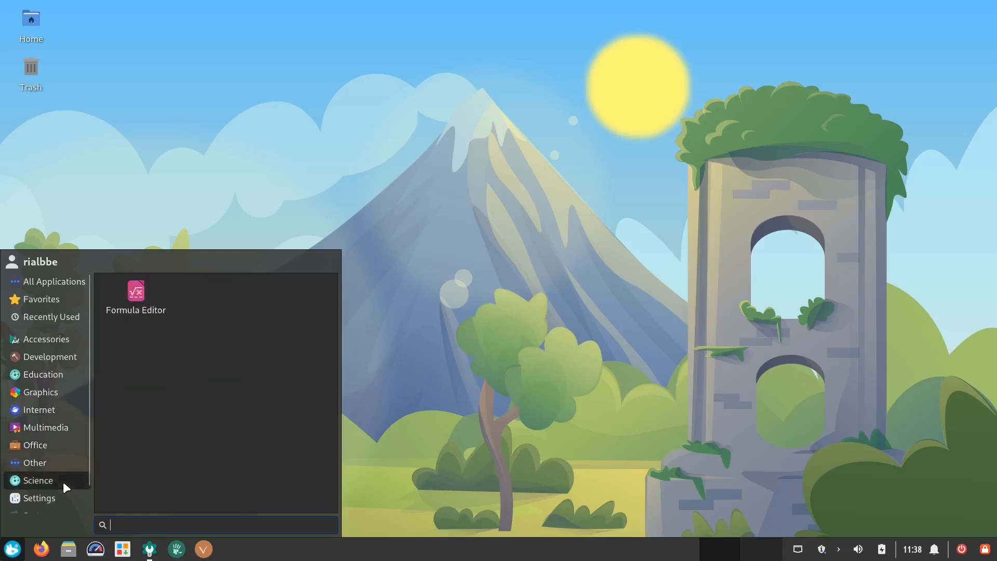
pyautogui.click(55, 336)
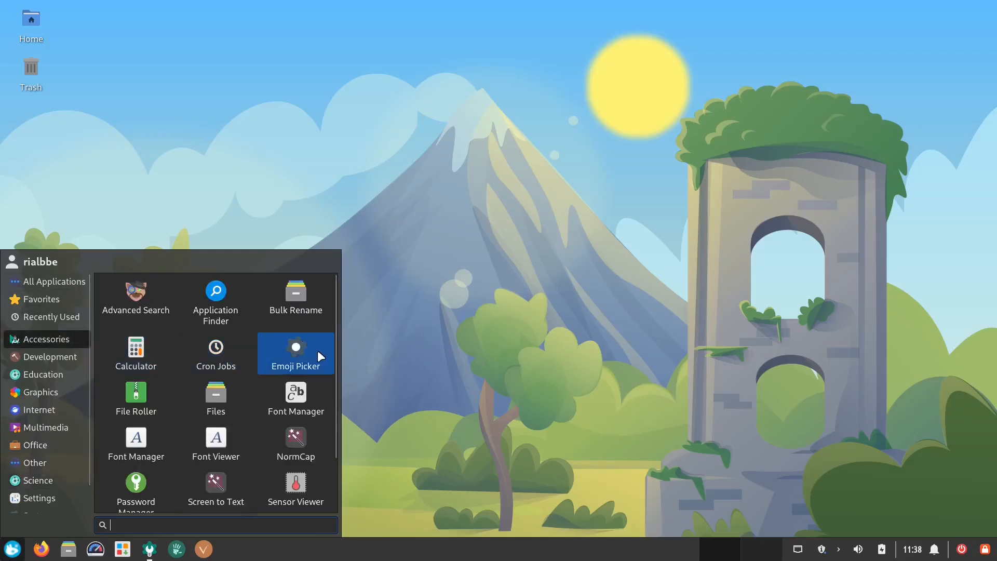
pyautogui.scroll(-2, 311, 371)
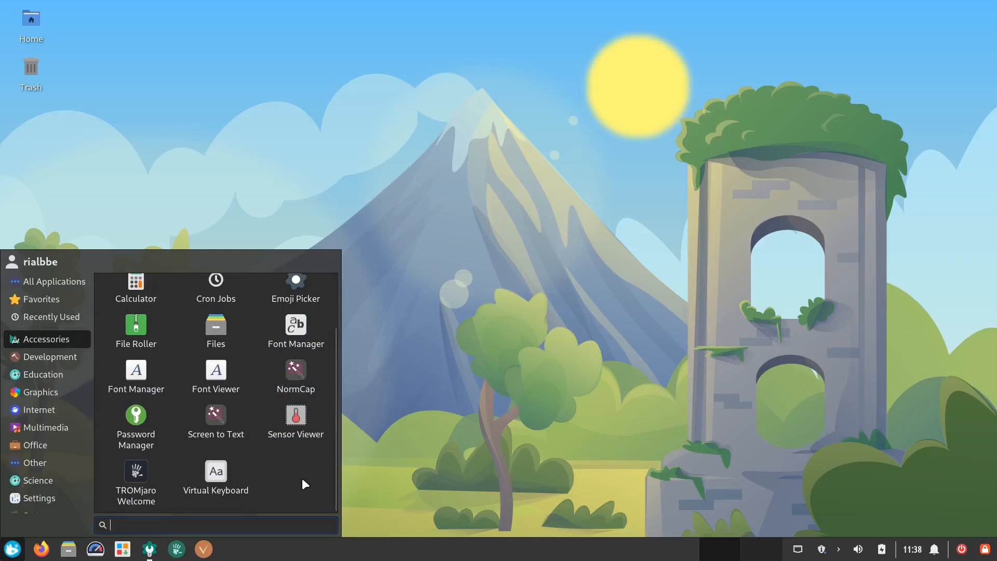
# - Launch Electron 31 from the Development category and close its window
pyautogui.click(46, 356)
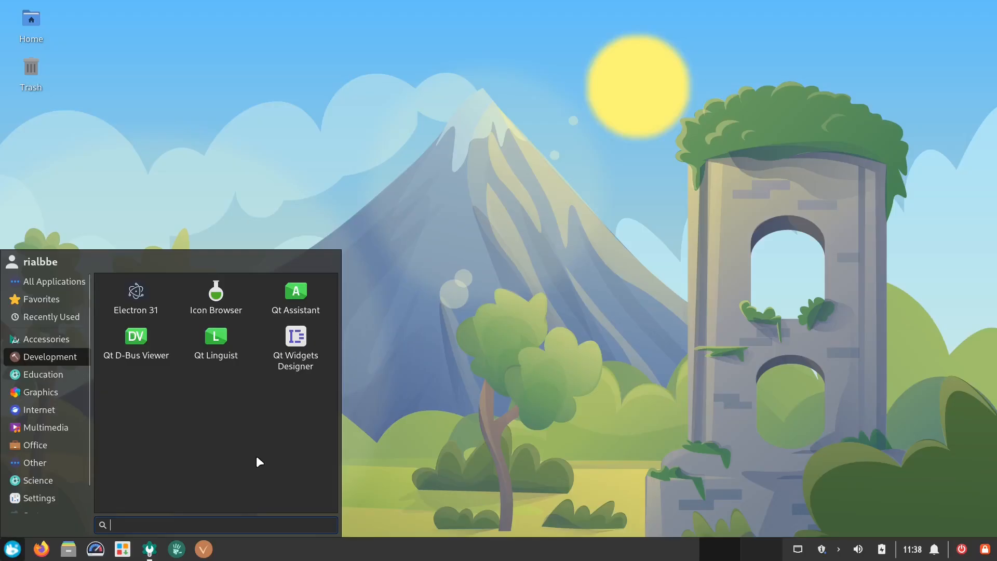
pyautogui.click(154, 292)
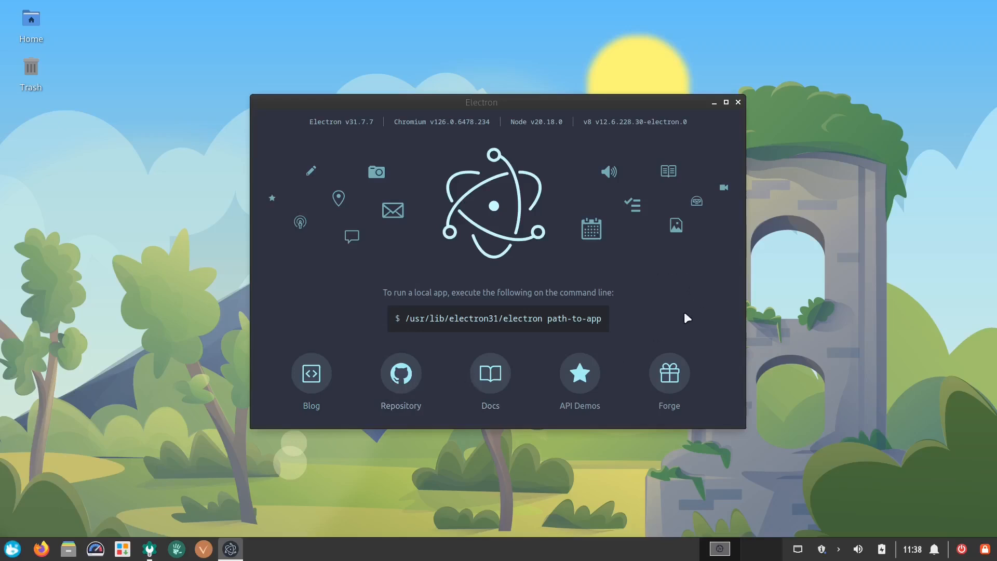
pyautogui.click(738, 102)
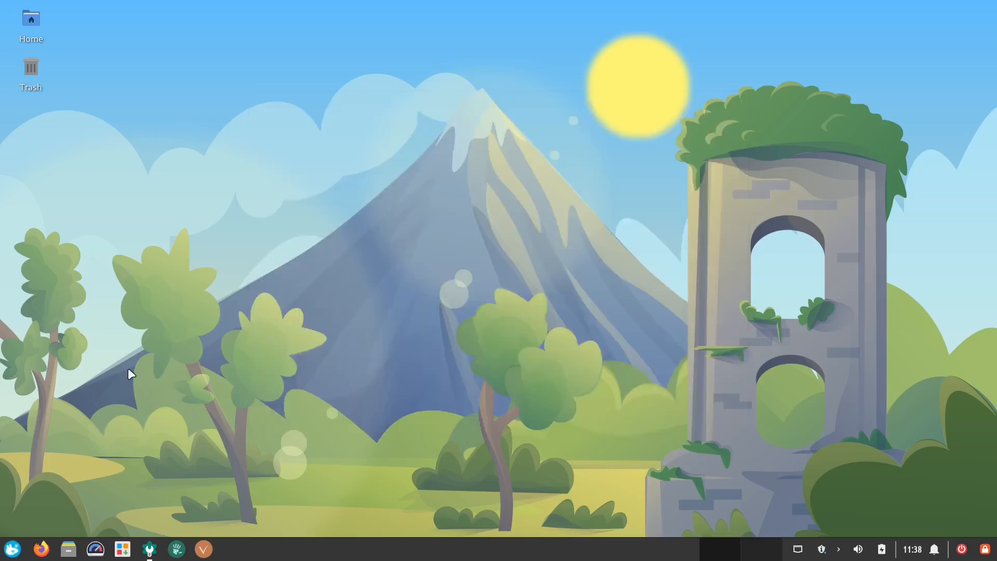
# - Reopen the application menu and browse the Development through Science categories
pyautogui.click(11, 549)
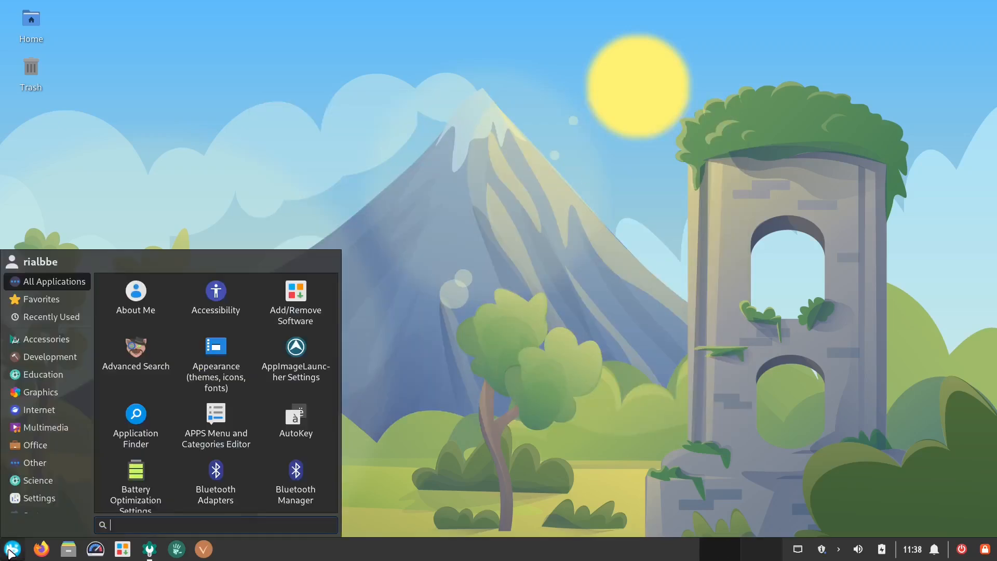
pyautogui.click(65, 357)
pyautogui.click(61, 372)
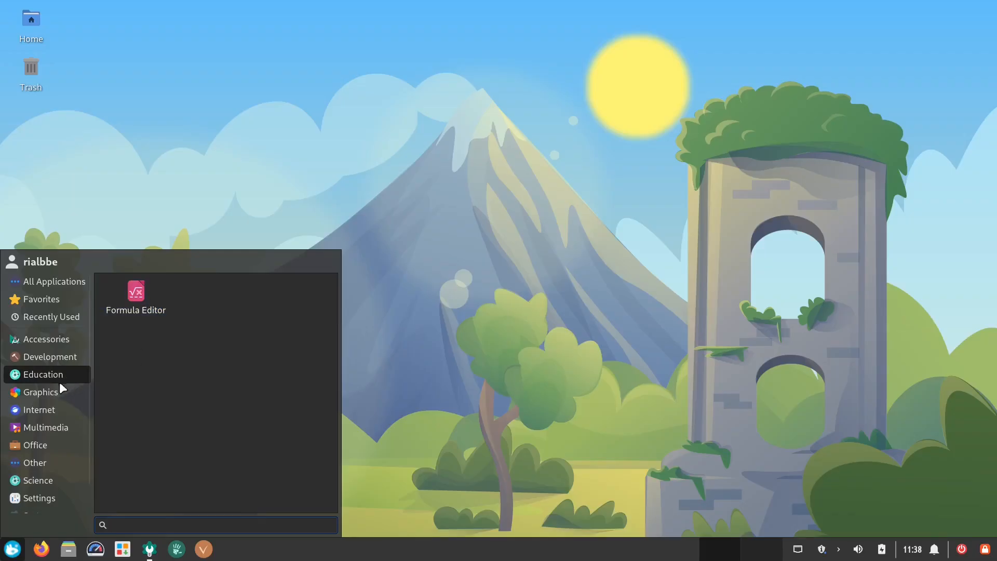
pyautogui.click(45, 393)
pyautogui.scroll(-1, 49, 395)
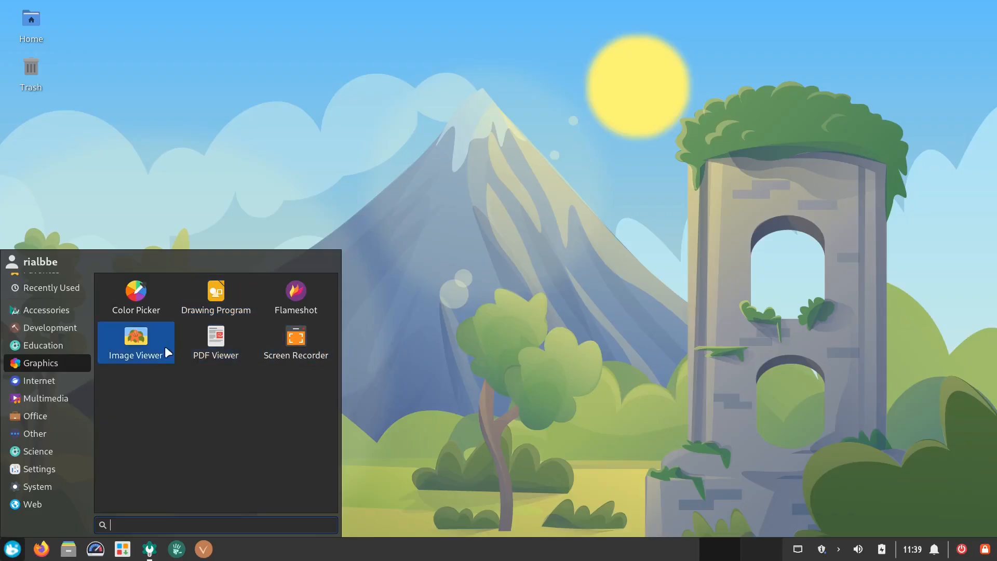
pyautogui.click(67, 383)
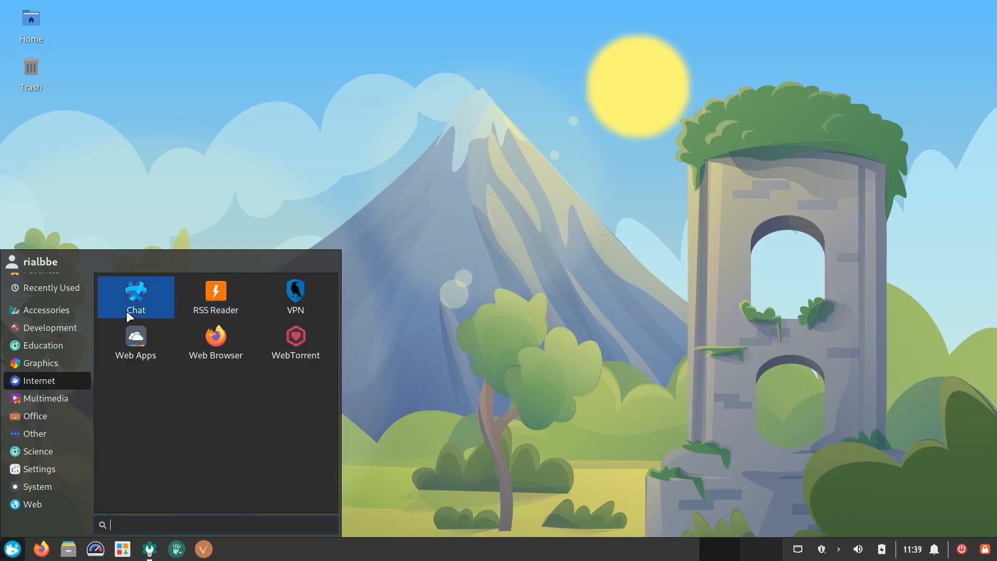
pyautogui.click(51, 400)
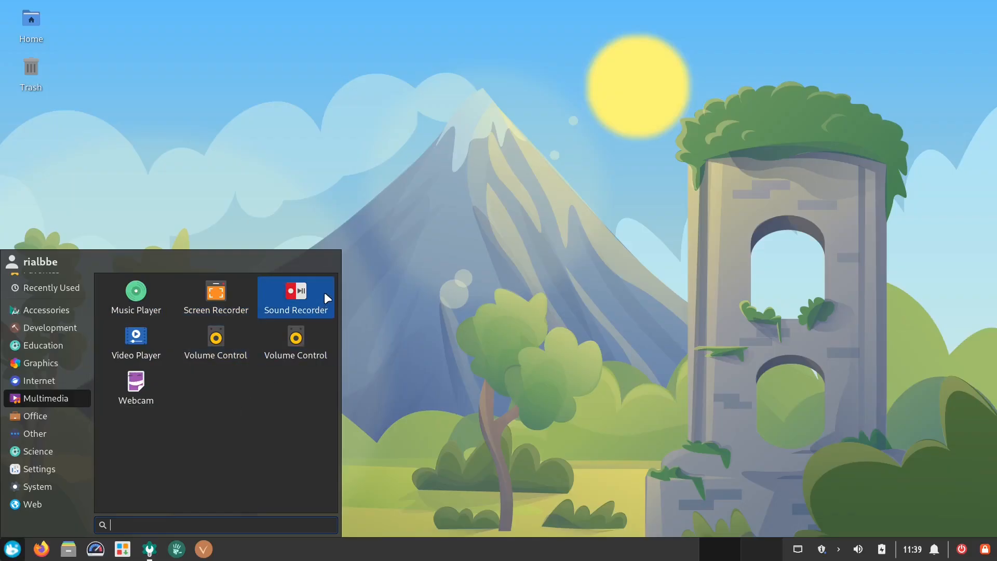
pyautogui.click(54, 419)
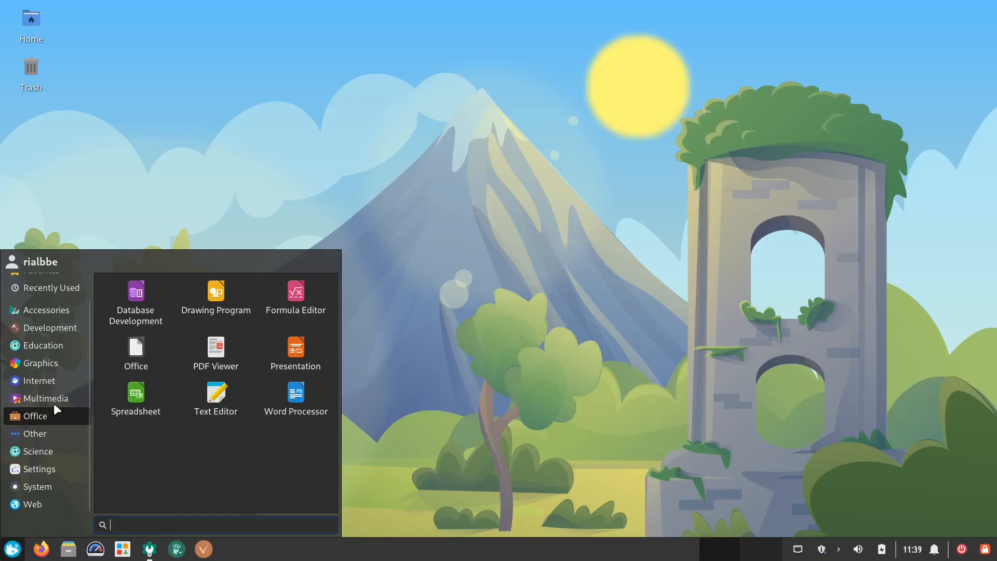
pyautogui.click(54, 432)
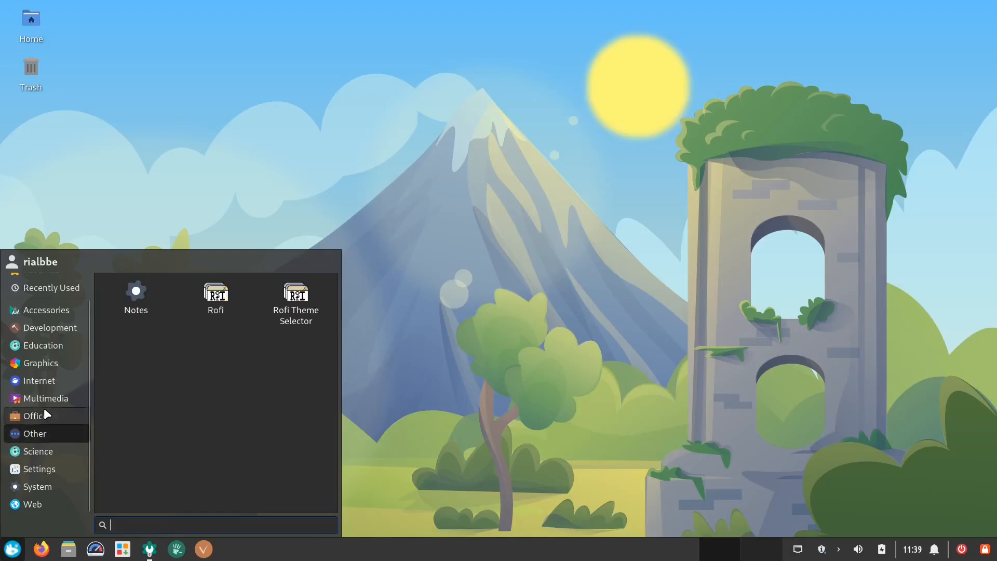
pyautogui.click(64, 453)
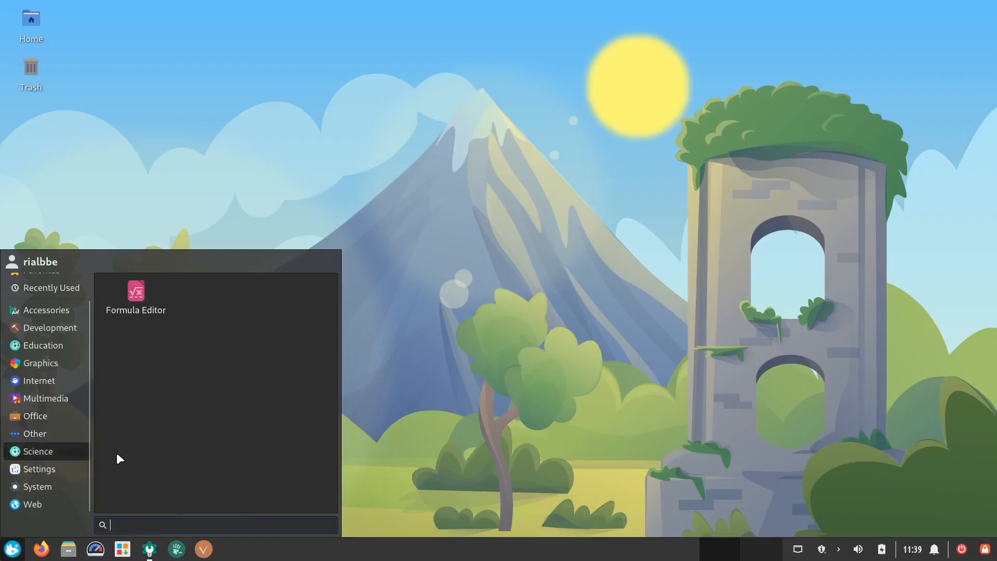
pyautogui.click(73, 415)
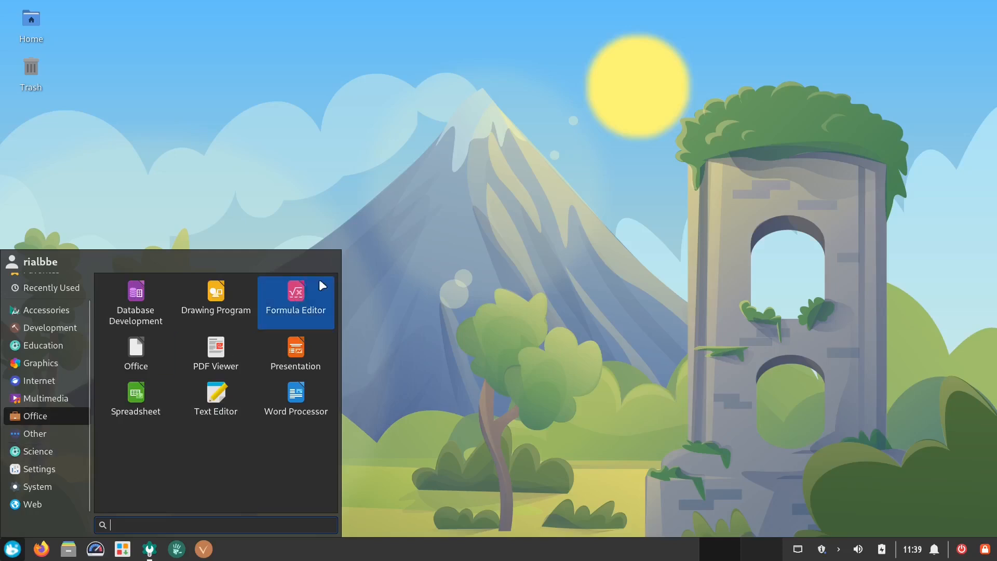
pyautogui.click(55, 452)
pyautogui.click(55, 469)
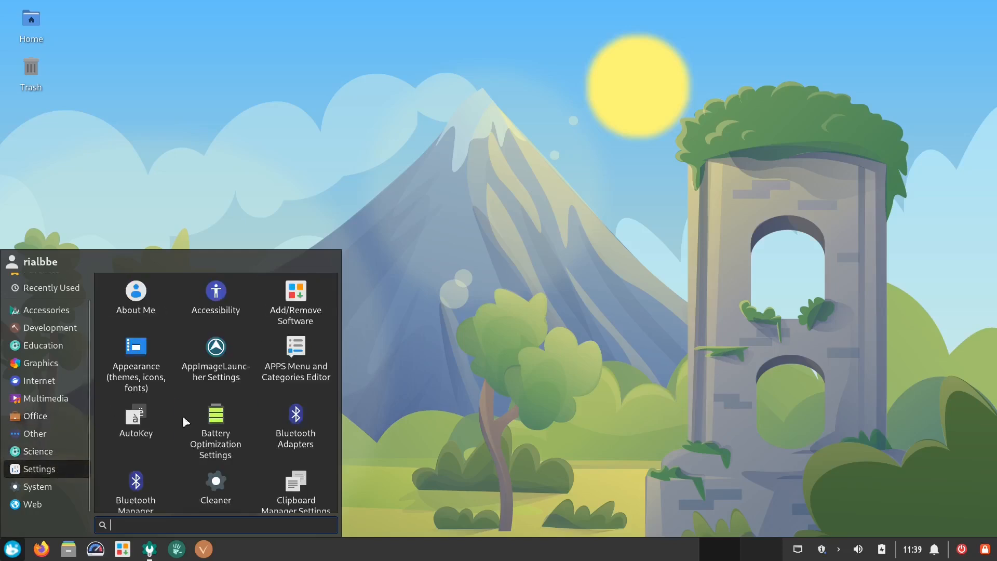
# - Scroll through the apps in the Settings and System categories
pyautogui.scroll(-3, 247, 425)
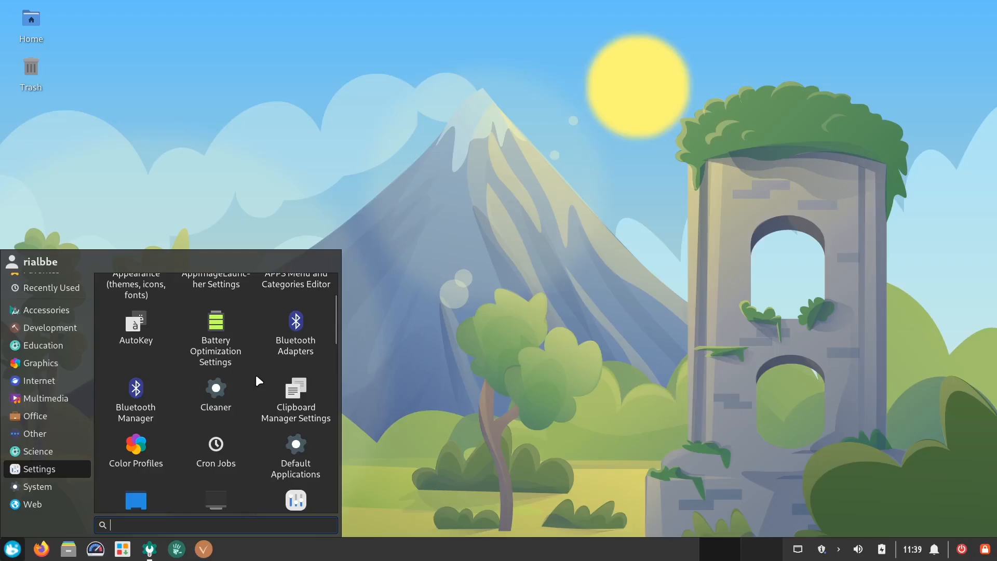
pyautogui.scroll(-10, 255, 375)
pyautogui.scroll(-7, 255, 378)
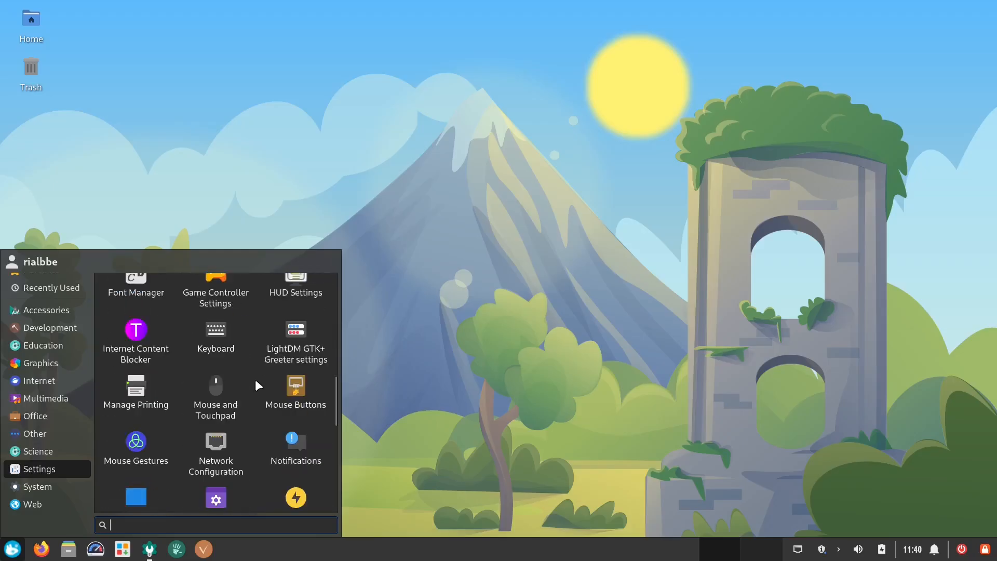
pyautogui.click(37, 484)
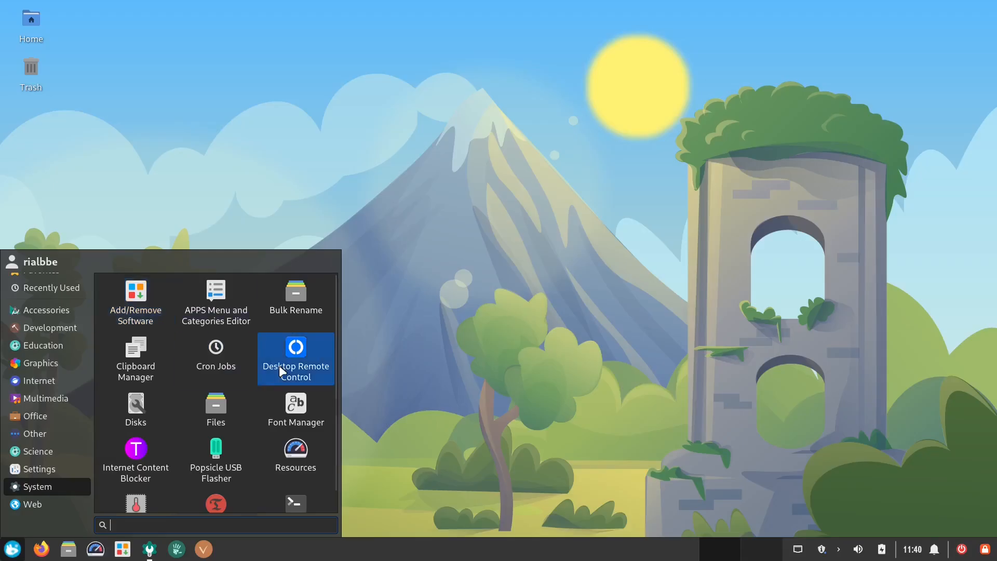
pyautogui.scroll(-1, 244, 373)
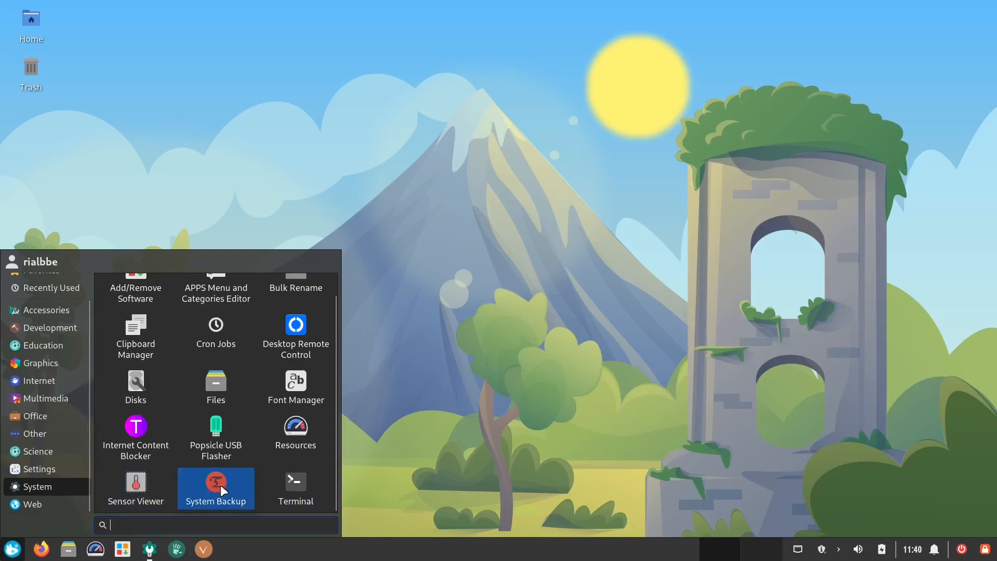
pyautogui.scroll(1, 235, 482)
pyautogui.scroll(-1, 230, 452)
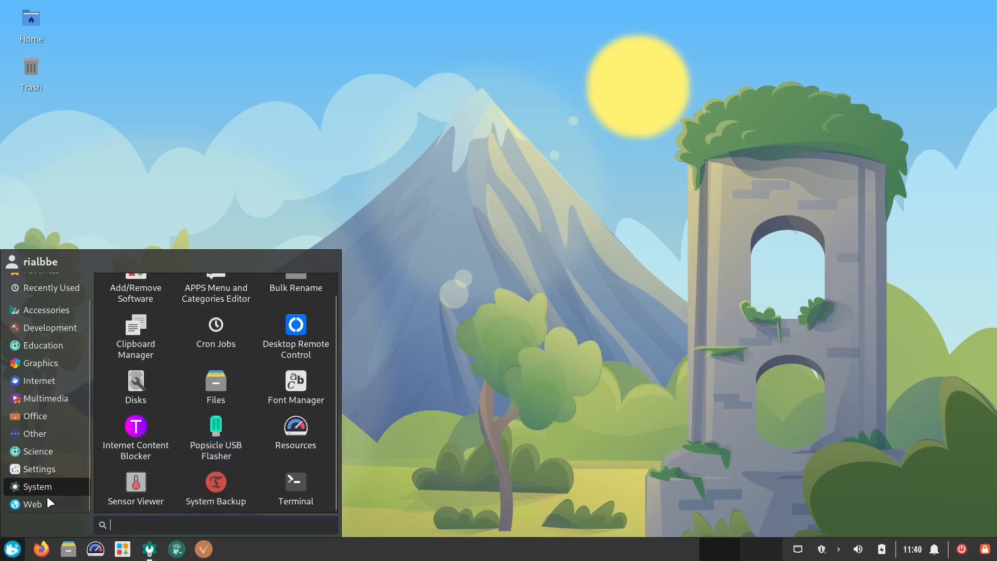
# - Browse the Web category, close the application menu, and open and close the Settings window from the taskbar
pyautogui.click(48, 502)
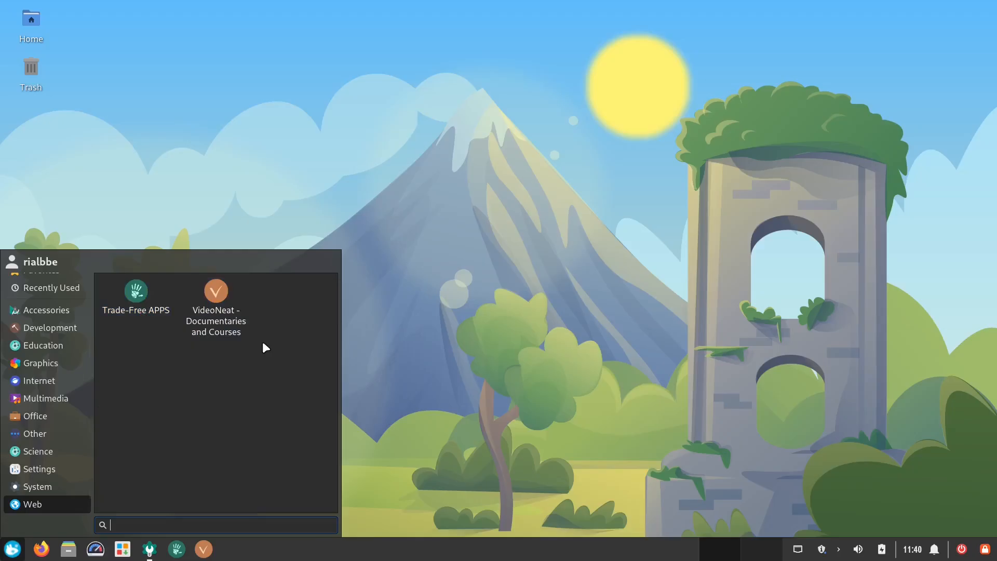
pyautogui.click(281, 178)
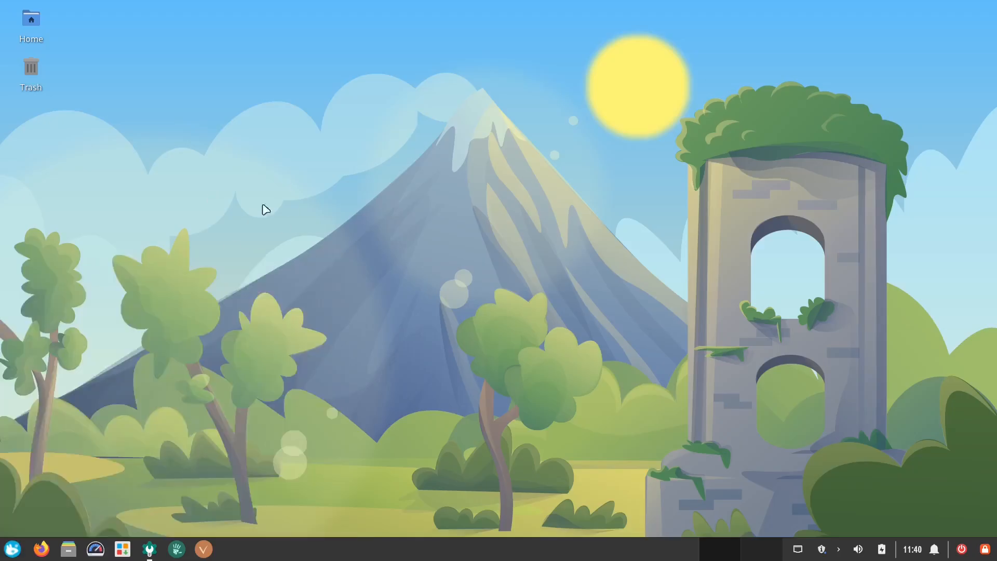
pyautogui.click(150, 549)
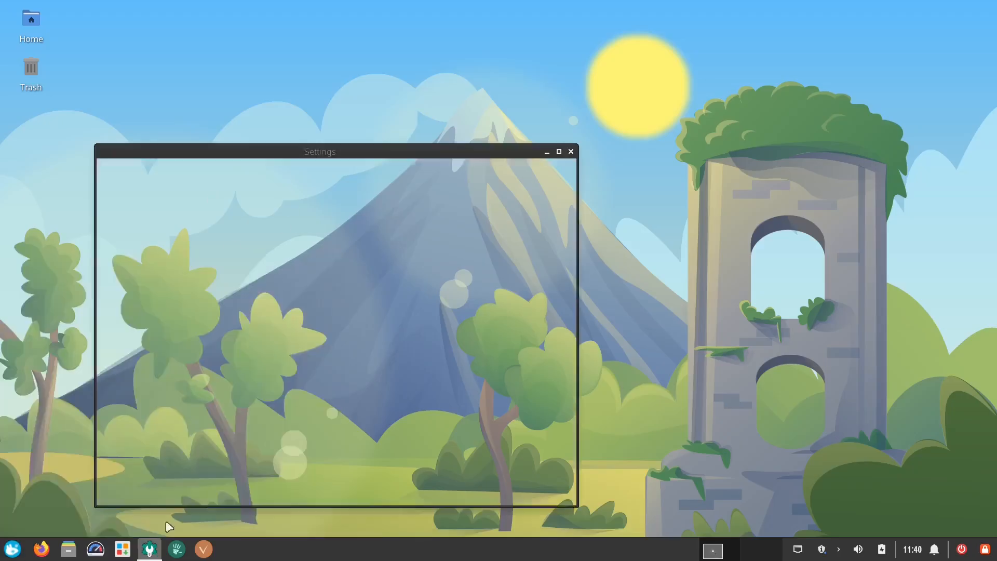
pyautogui.click(569, 151)
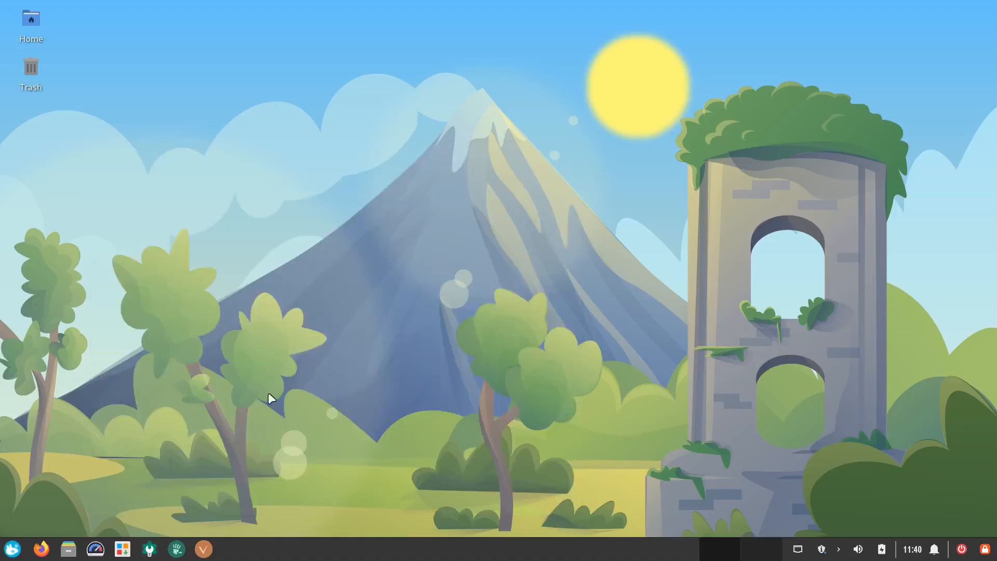
# - Try to apply all available updates in the package manager, authenticating with the account password, and close the error dialog
pyautogui.click(122, 549)
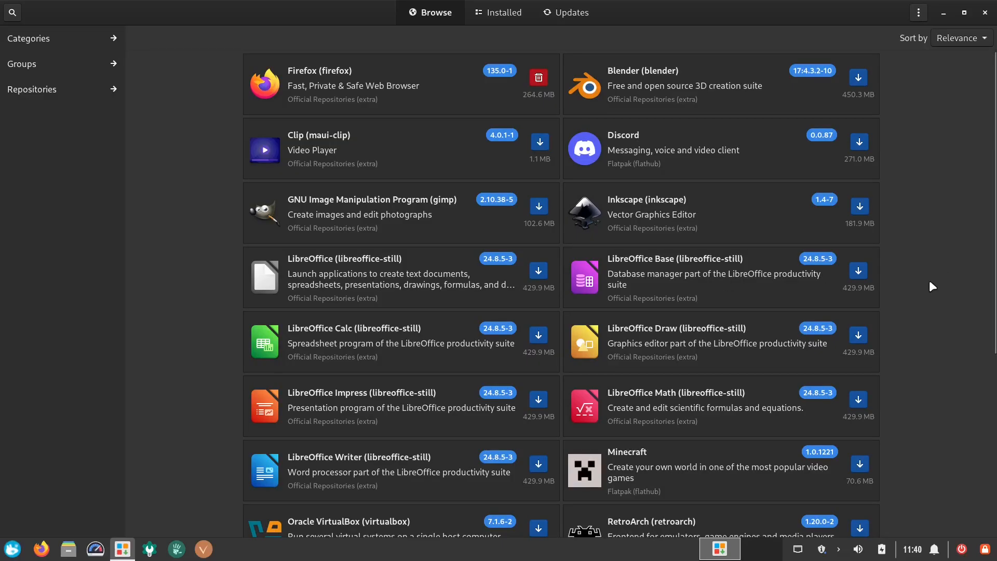
pyautogui.click(581, 20)
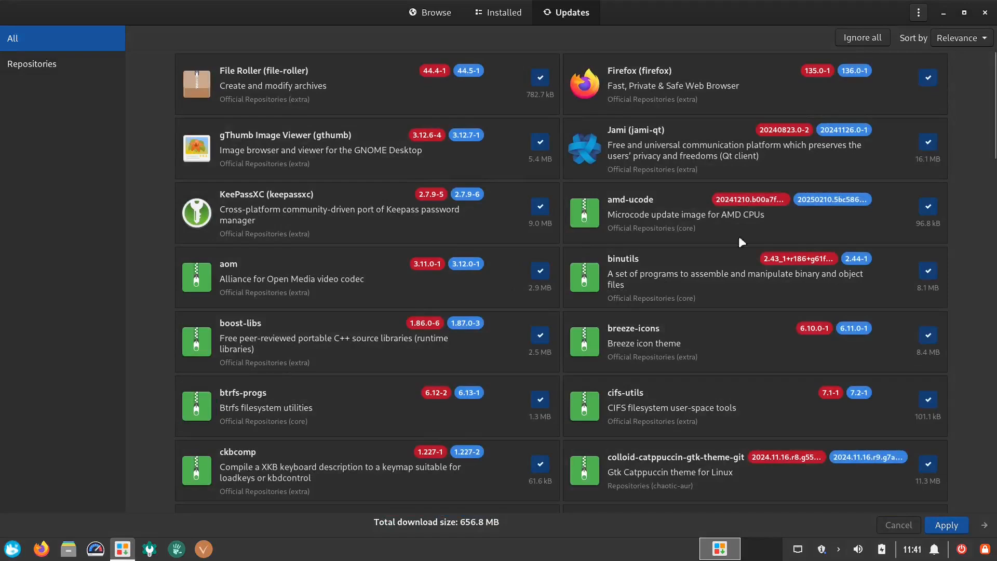
pyautogui.click(955, 525)
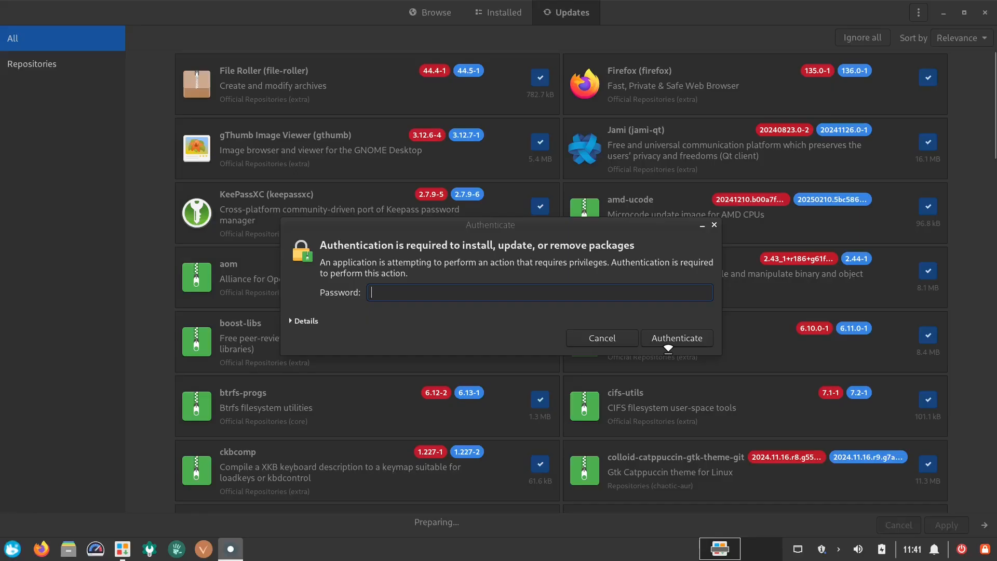
pyautogui.write('••••')
pyautogui.click(668, 345)
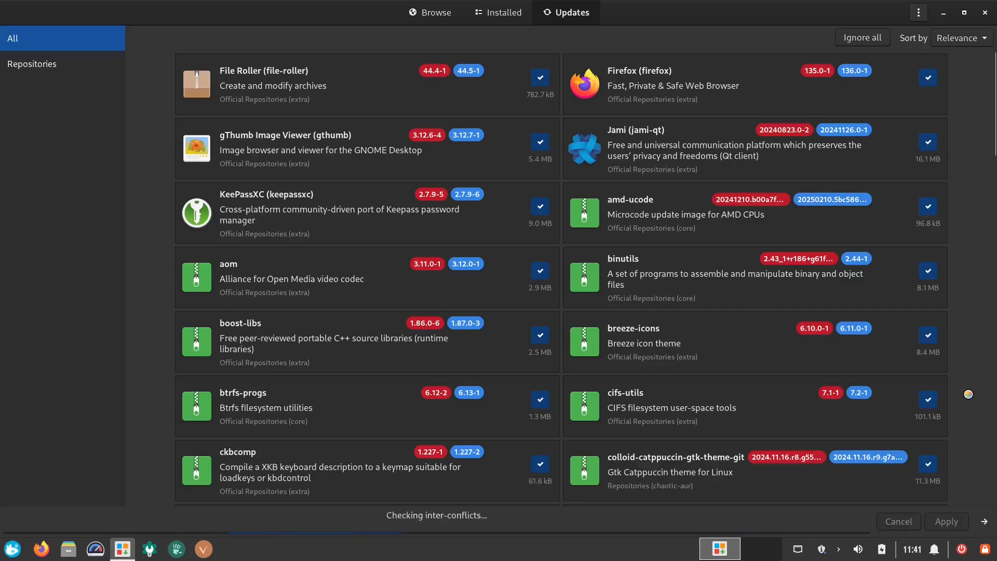
pyautogui.click(631, 440)
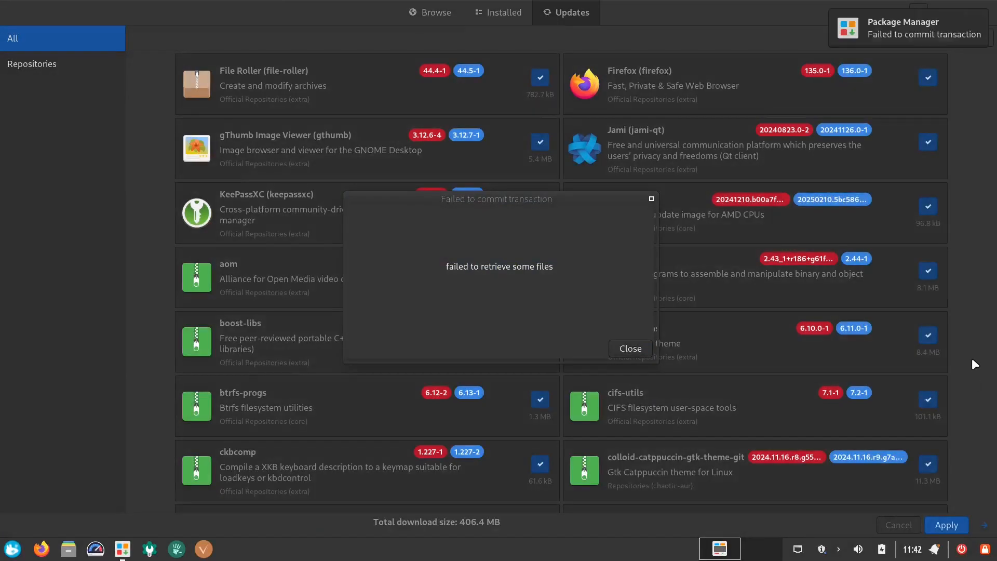
pyautogui.click(630, 348)
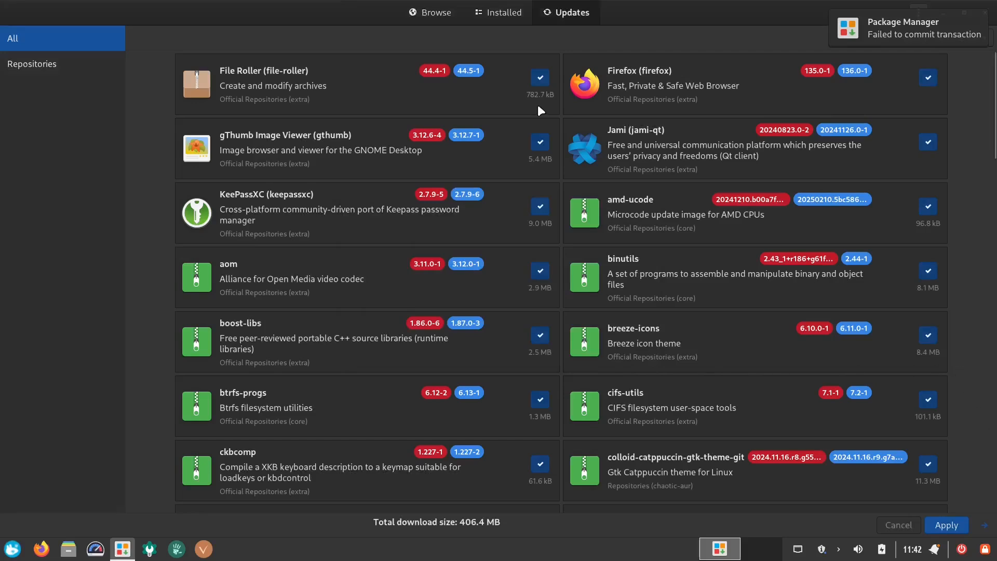
# - Search the software catalogue for onlyoffice and install ONLYOFFICE Desktop Editors from Flathub
pyautogui.click(437, 15)
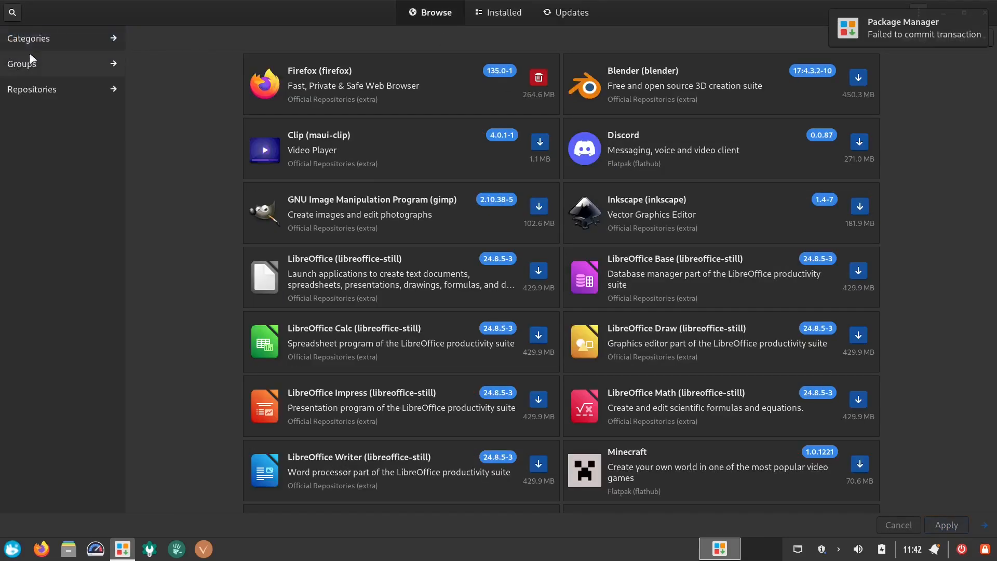
pyautogui.click(19, 11)
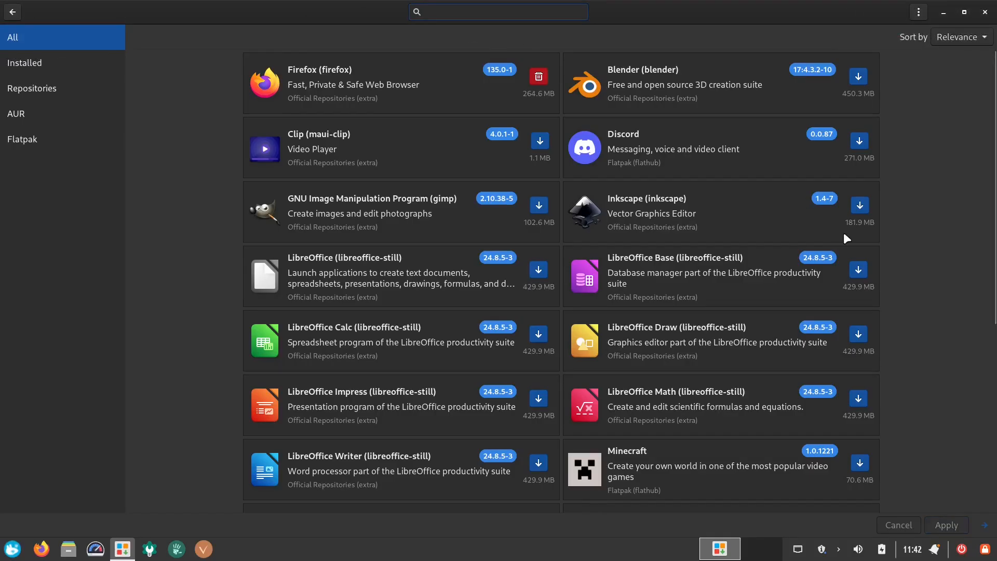
pyautogui.write('onlyoffice')
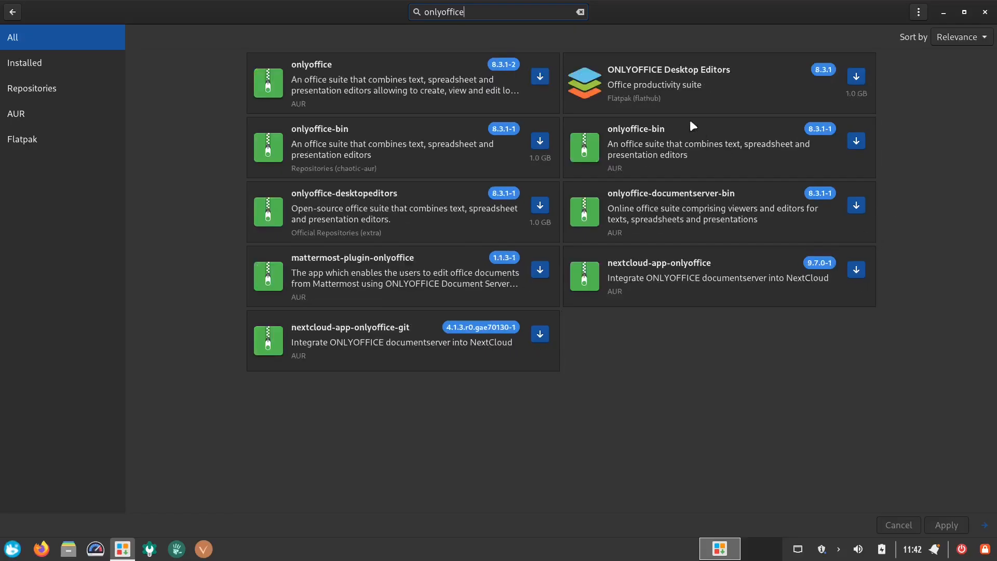
pyautogui.click(708, 92)
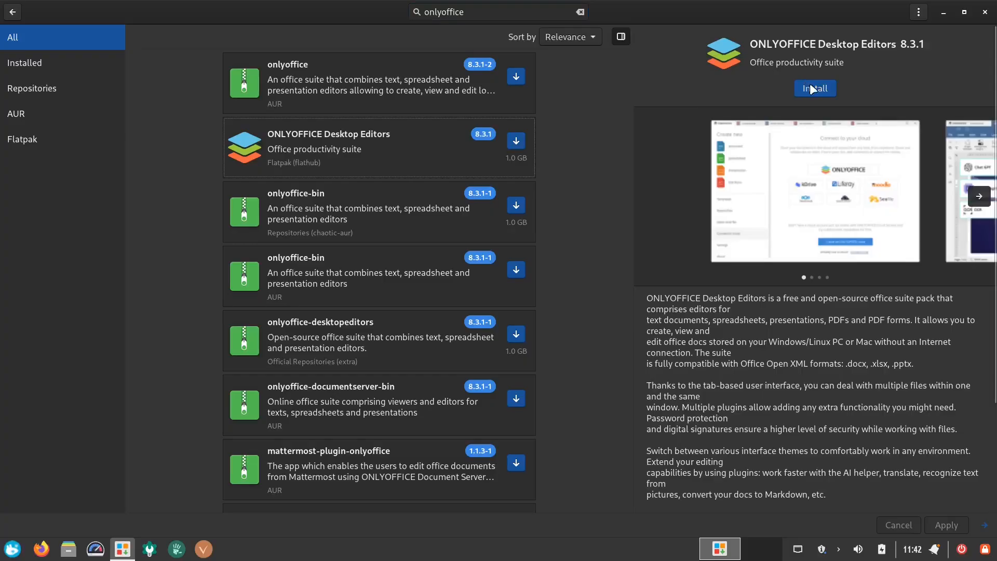
pyautogui.click(813, 89)
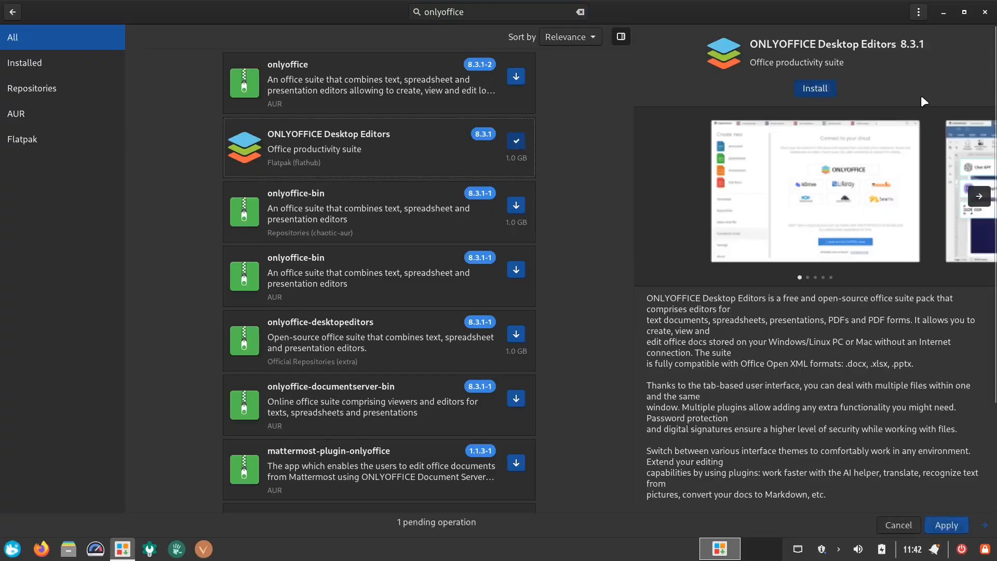
pyautogui.click(946, 525)
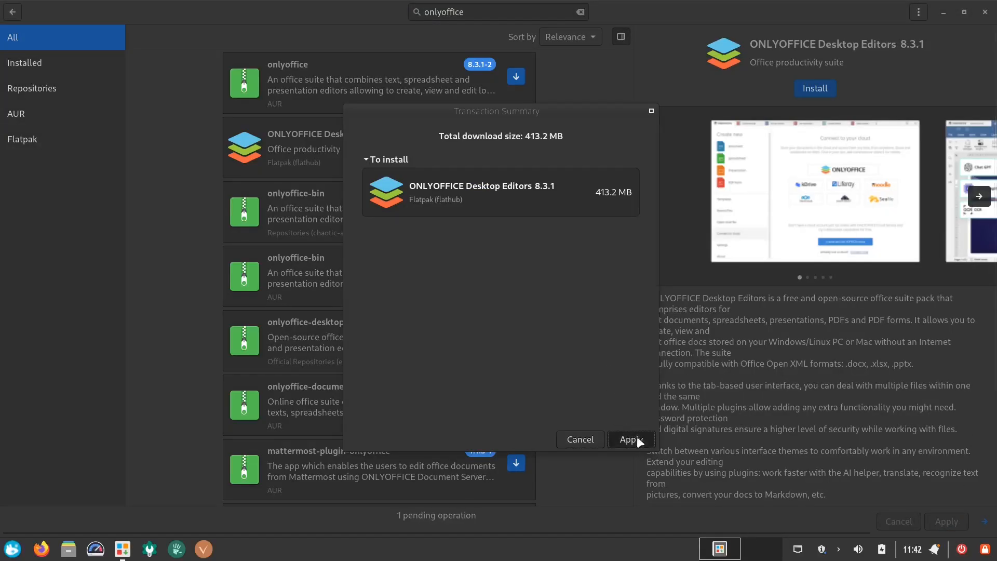
pyautogui.click(630, 439)
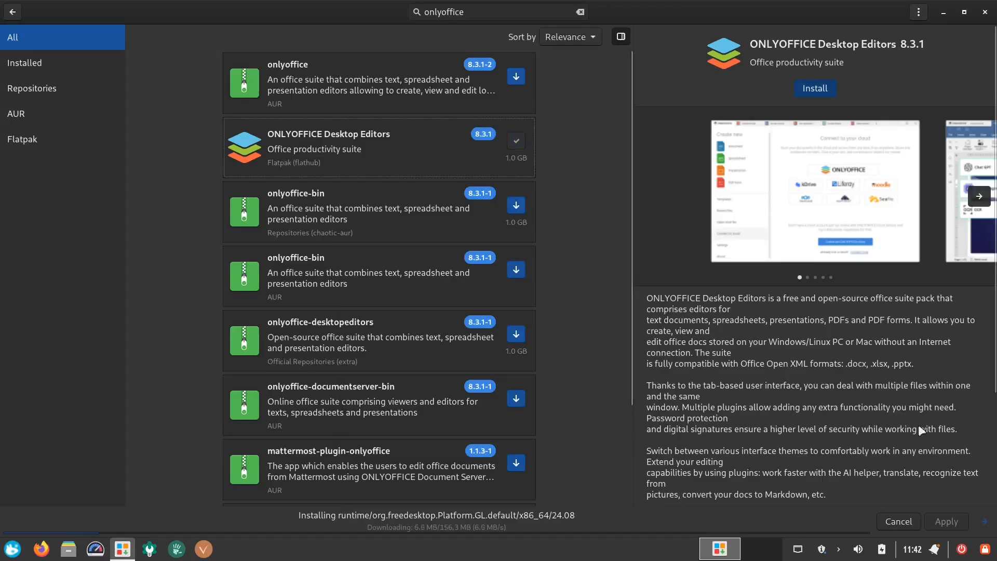
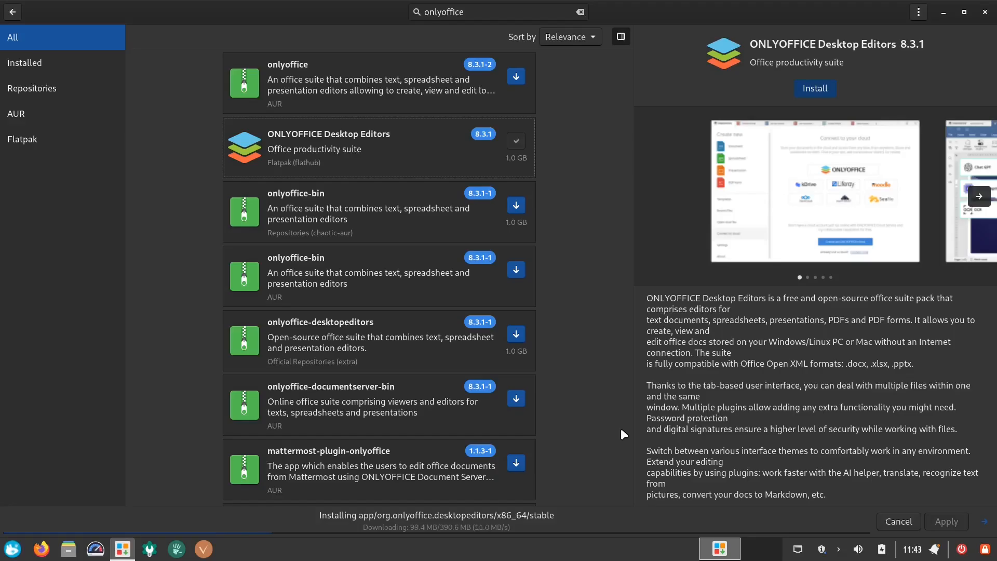
# - Scroll through the ONLYOFFICE Desktop Editors description and minimize the software manager once installed
pyautogui.scroll(-3, 927, 379)
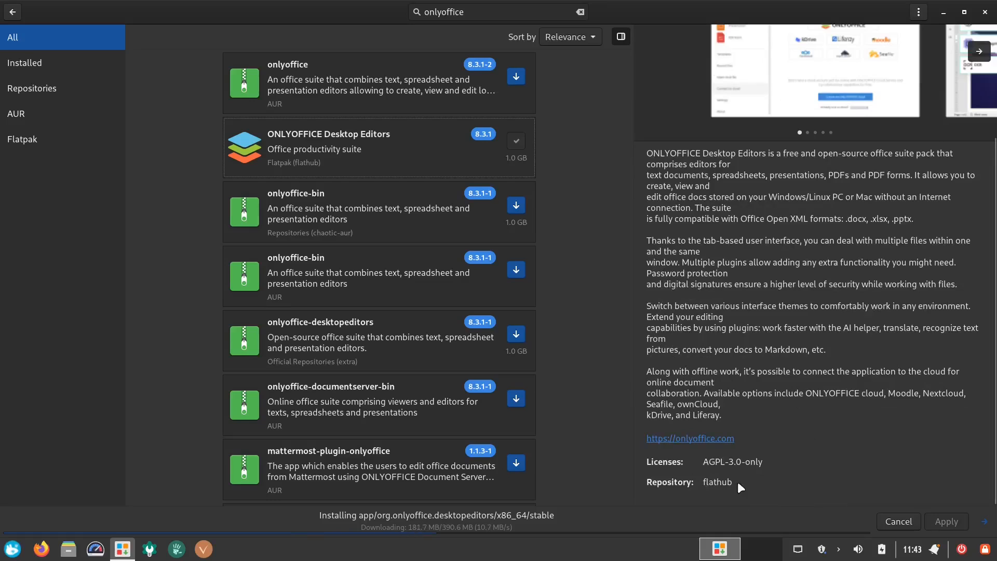
pyautogui.scroll(5, 901, 457)
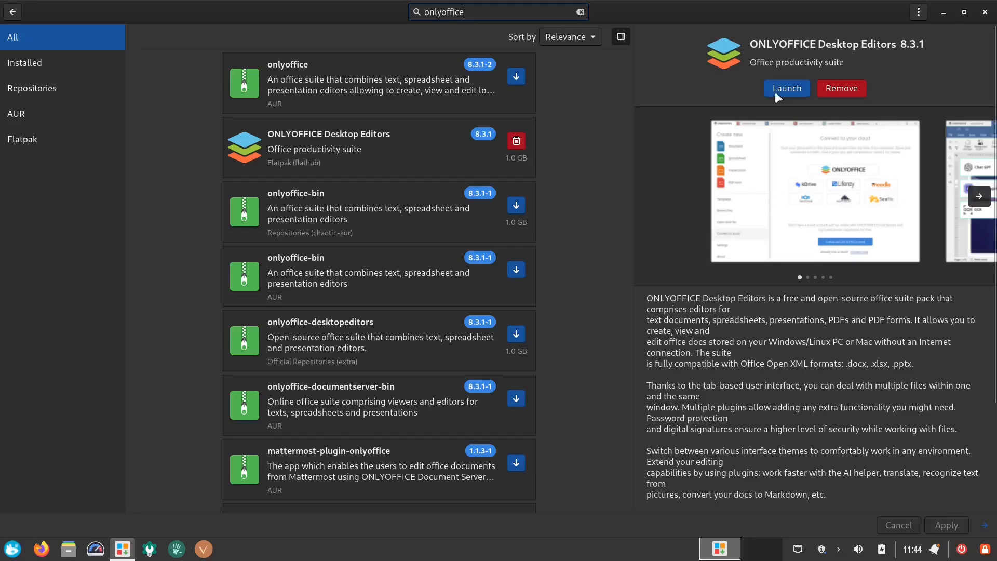
pyautogui.click(942, 11)
# - Launch ONLYOFFICE from the Office category of the application menu and maximize its window
pyautogui.click(13, 549)
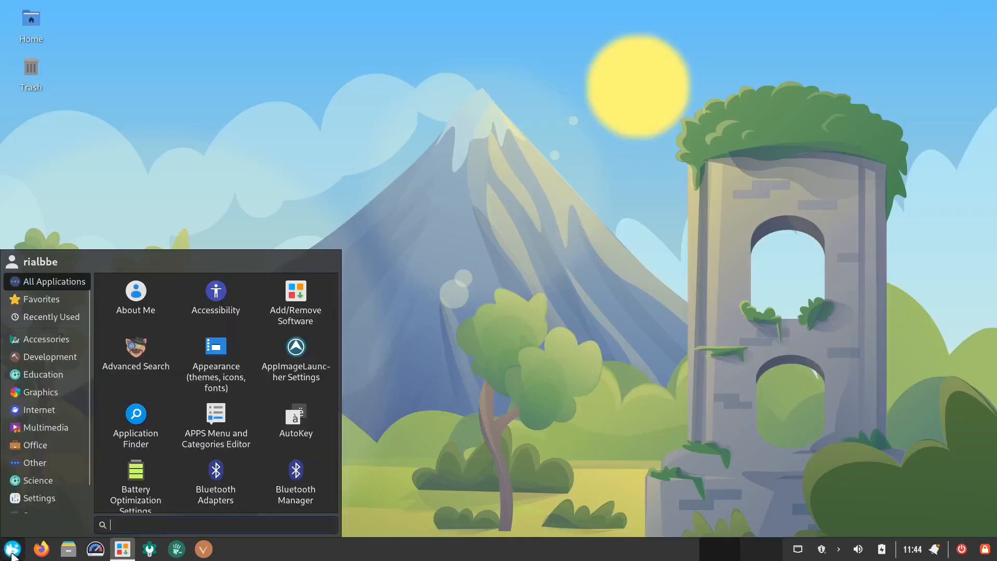
pyautogui.click(64, 444)
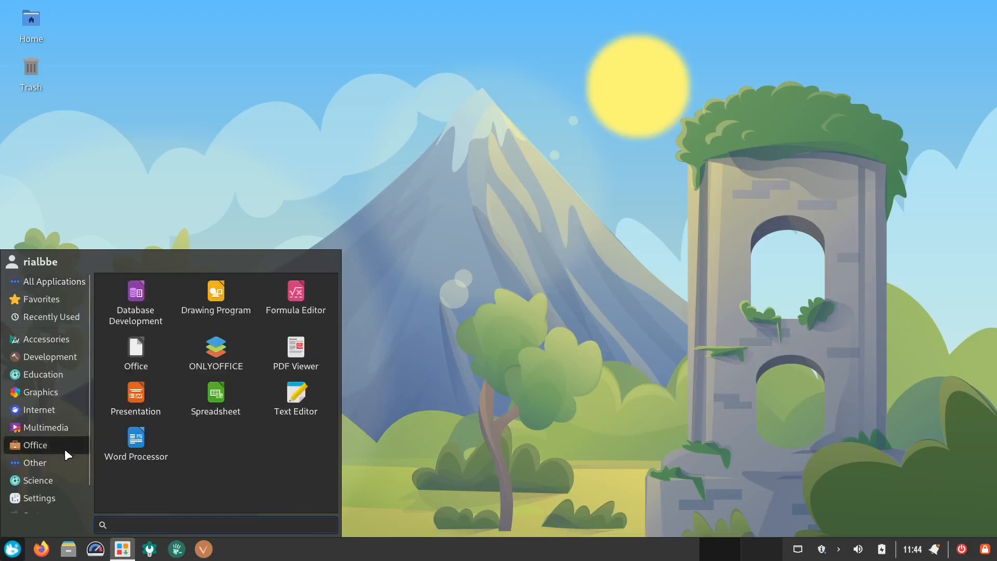
pyautogui.click(210, 351)
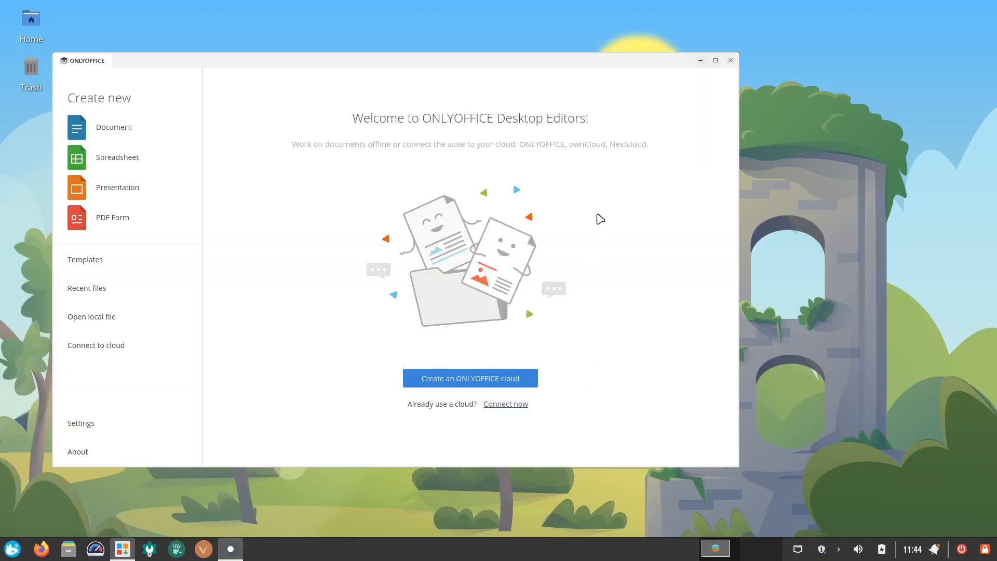
pyautogui.doubleClick(592, 64)
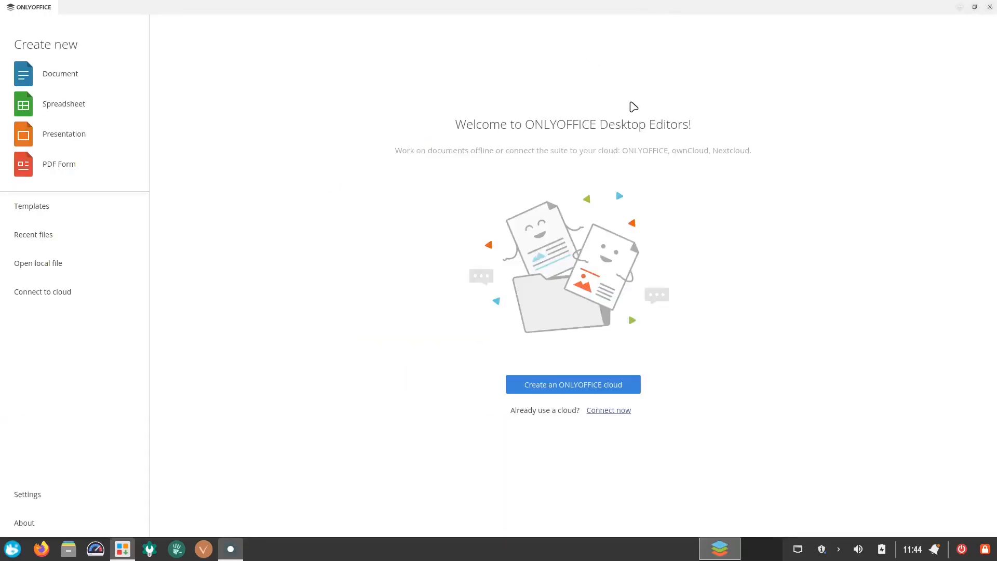
# - Open ONLYOFFICE Settings, set the interface theme to Dark and apply it
pyautogui.click(29, 496)
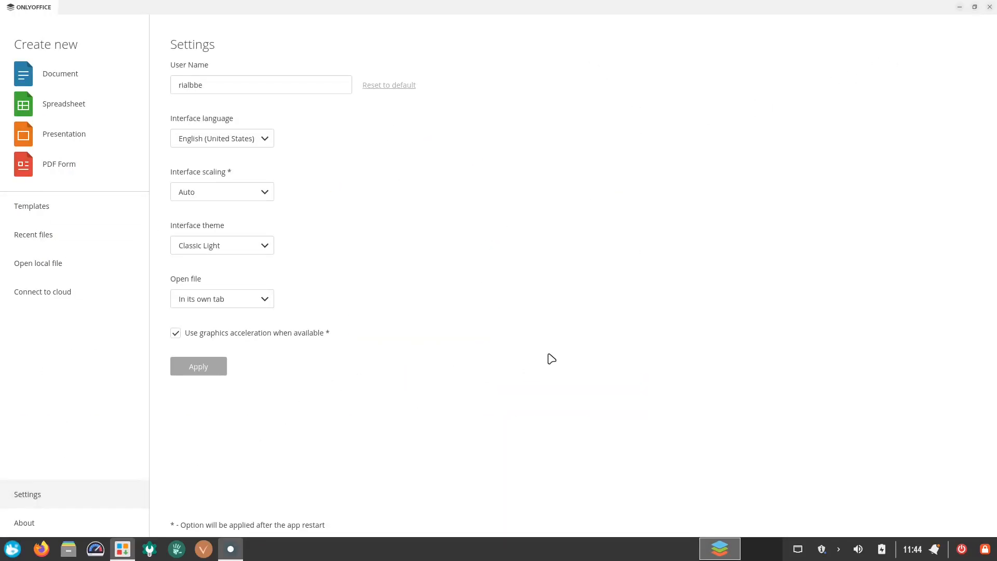
pyautogui.click(261, 248)
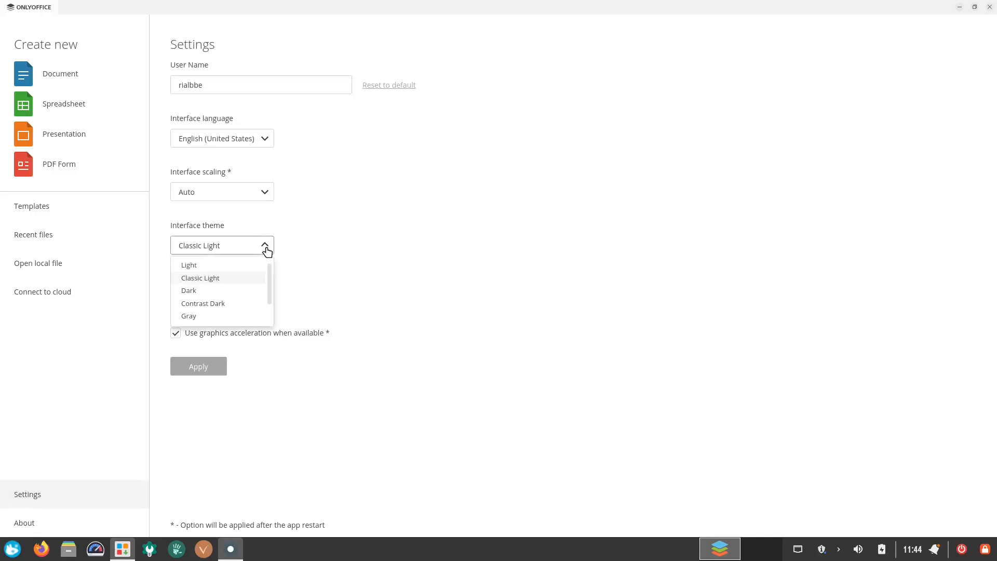
pyautogui.click(224, 293)
pyautogui.click(207, 367)
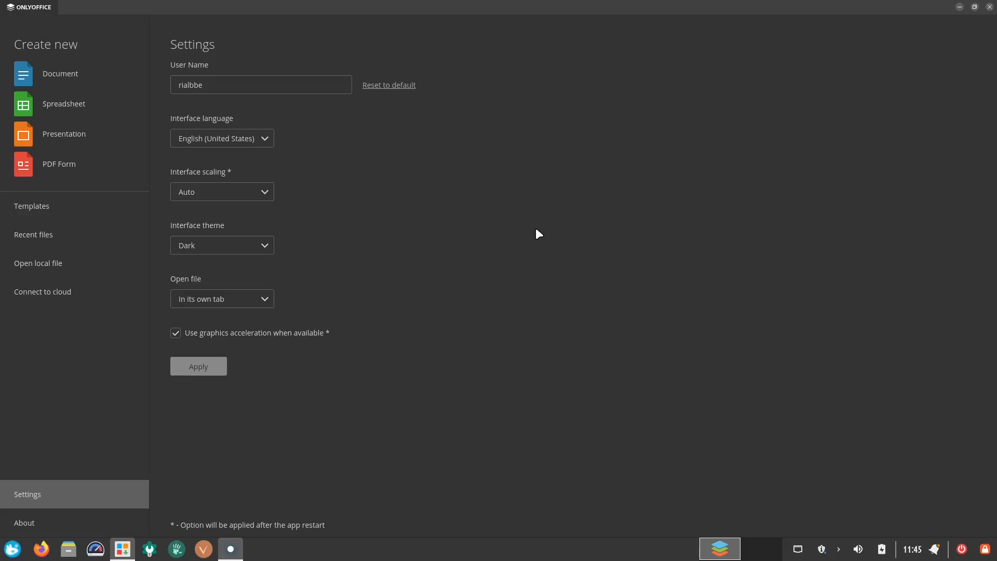
# - Create a new blank document, spreadsheet and presentation, returning to the start page after each
pyautogui.click(71, 79)
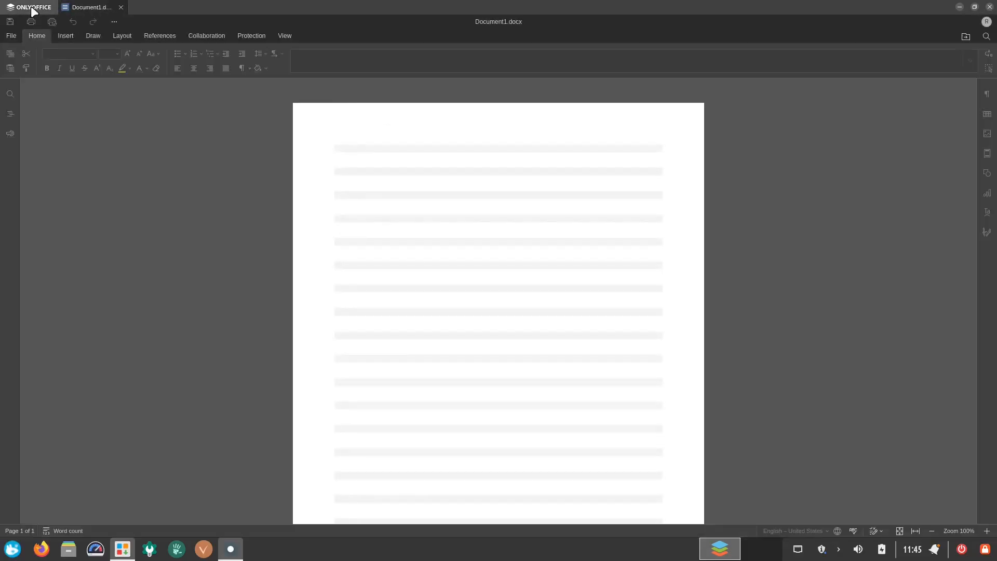
pyautogui.click(31, 7)
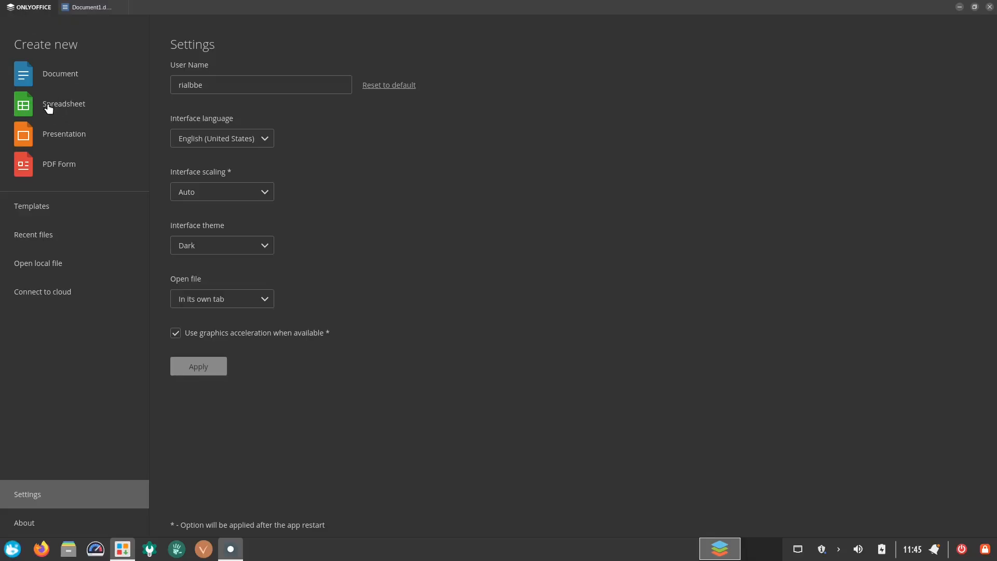
pyautogui.click(73, 110)
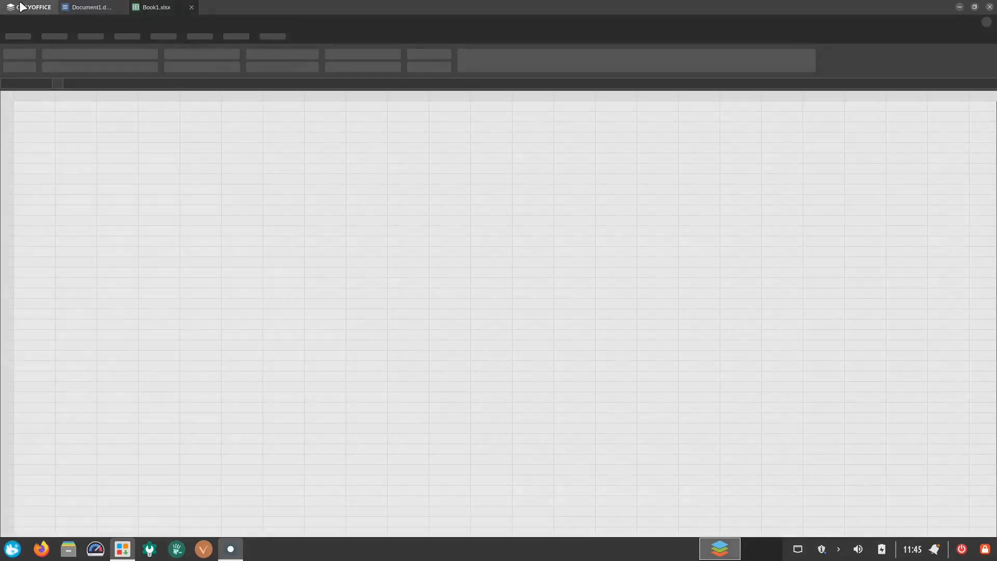
pyautogui.click(23, 6)
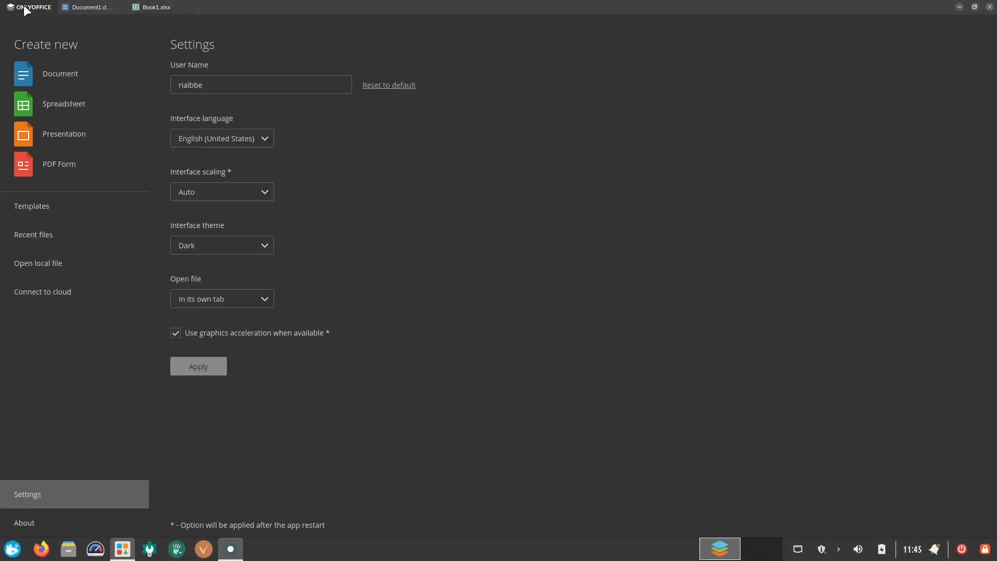
pyautogui.click(64, 137)
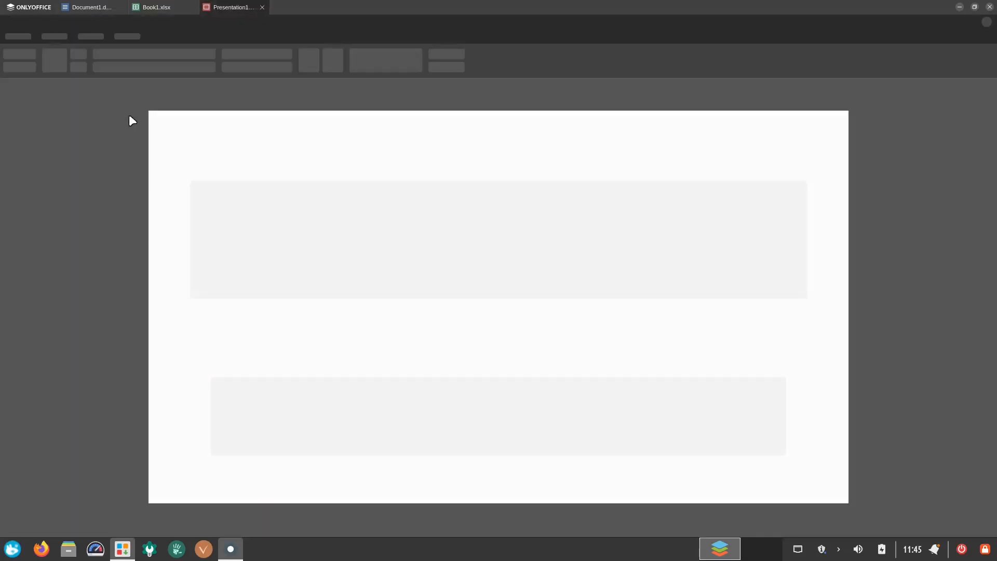
pyautogui.click(29, 9)
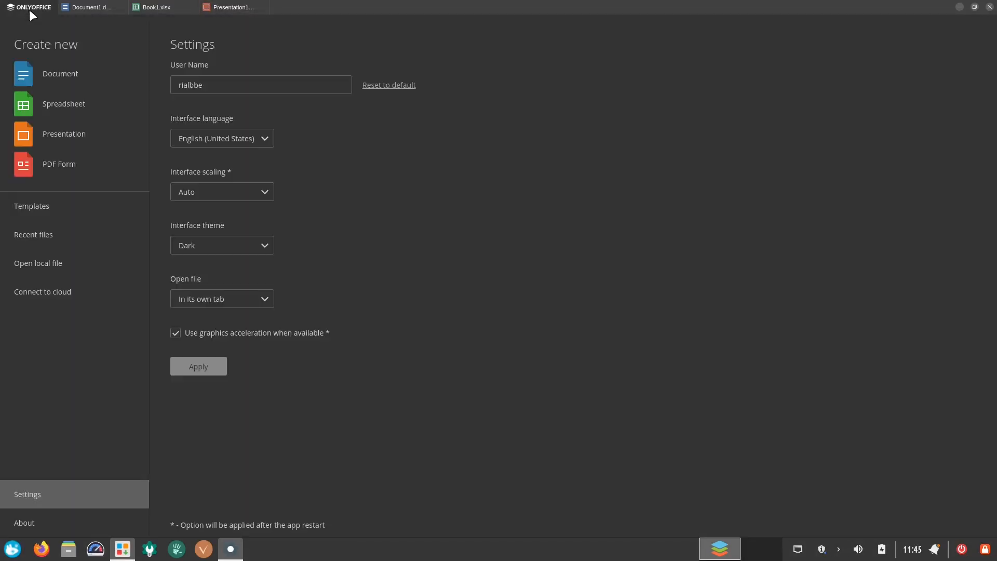
# - Create a new PDF form and dismiss the field-creation tip
pyautogui.click(44, 168)
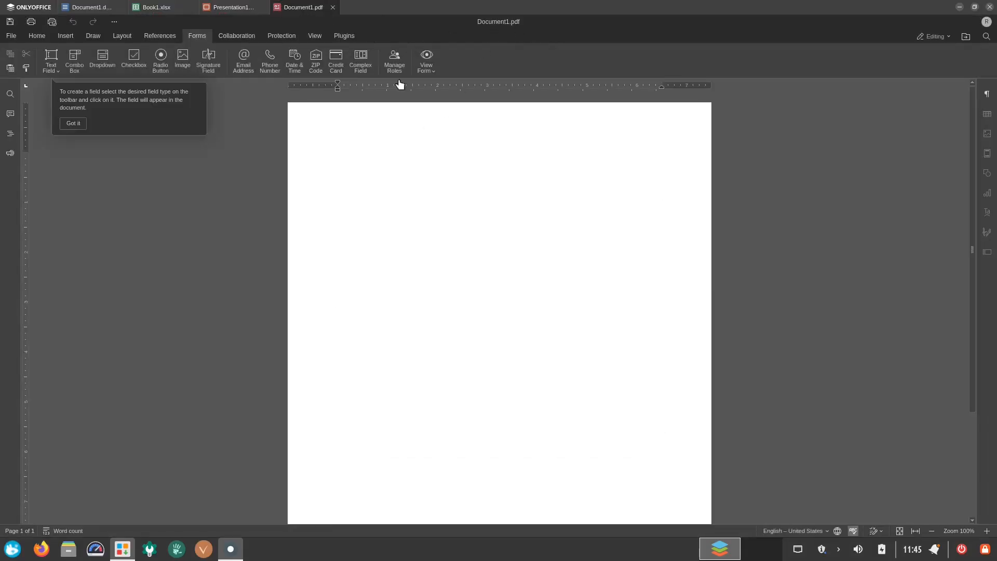
pyautogui.click(74, 122)
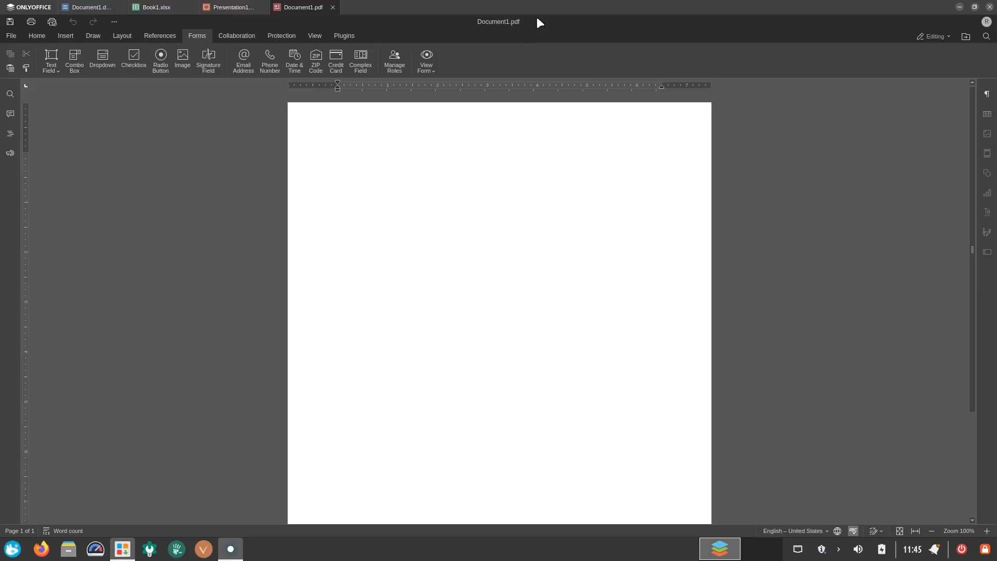
# - Switch through the open document, spreadsheet, presentation and PDF tabs and go back to the start page
pyautogui.click(99, 7)
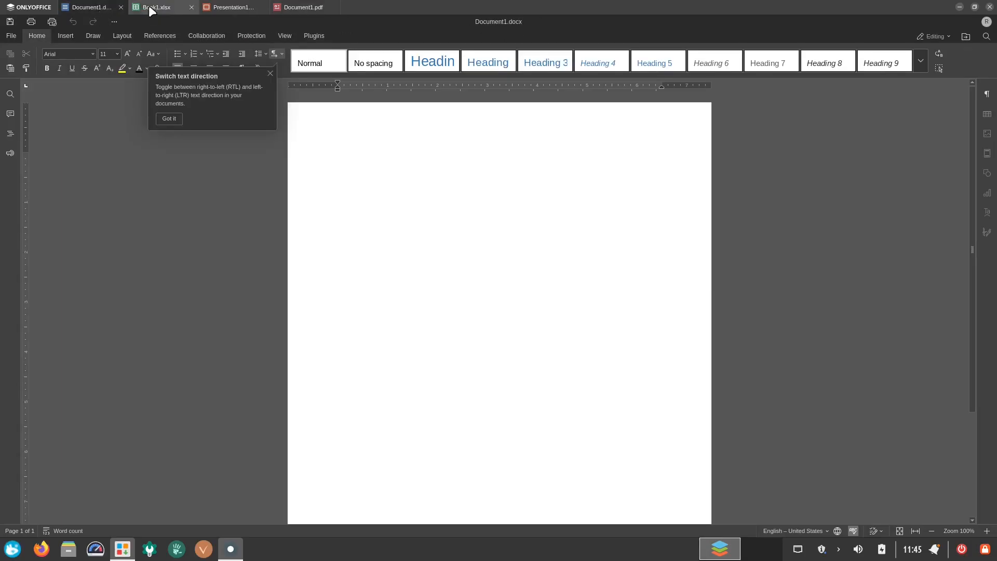
pyautogui.click(153, 8)
pyautogui.click(229, 7)
pyautogui.click(293, 7)
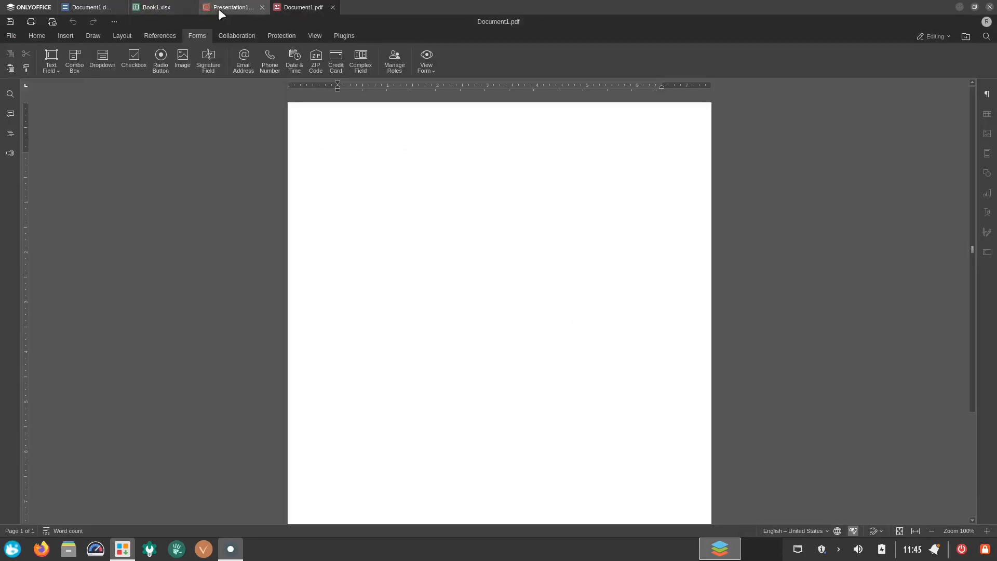
pyautogui.click(25, 7)
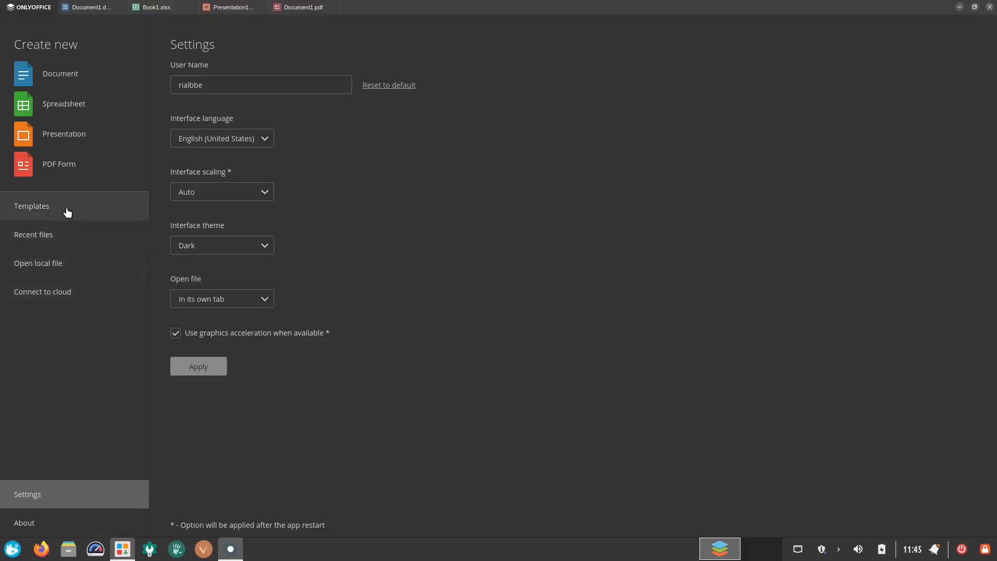
# - Browse the local and cloud templates, scrolling through the cloud template gallery
pyautogui.click(82, 213)
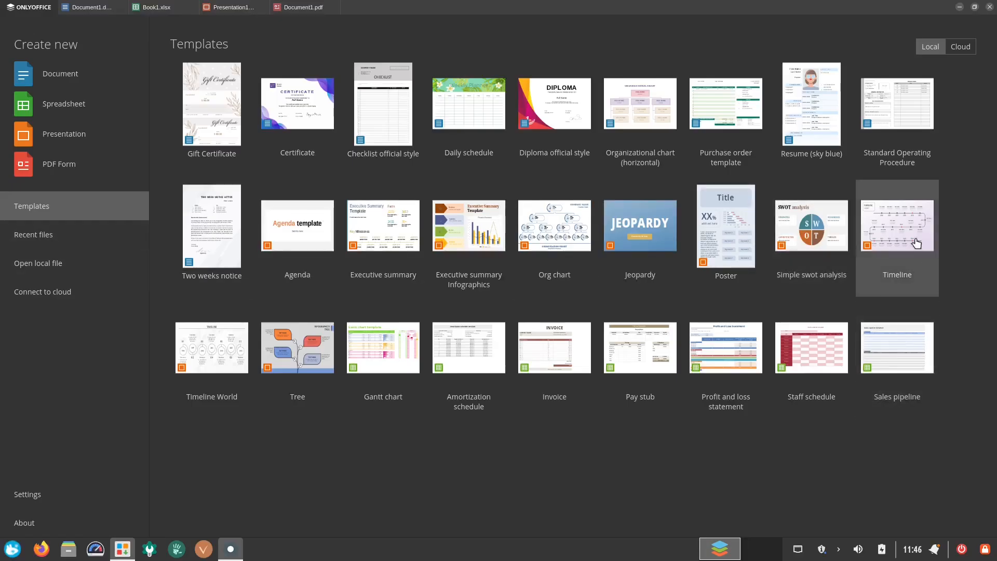
pyautogui.click(969, 52)
pyautogui.click(919, 50)
pyautogui.click(961, 51)
pyautogui.scroll(-10, 834, 317)
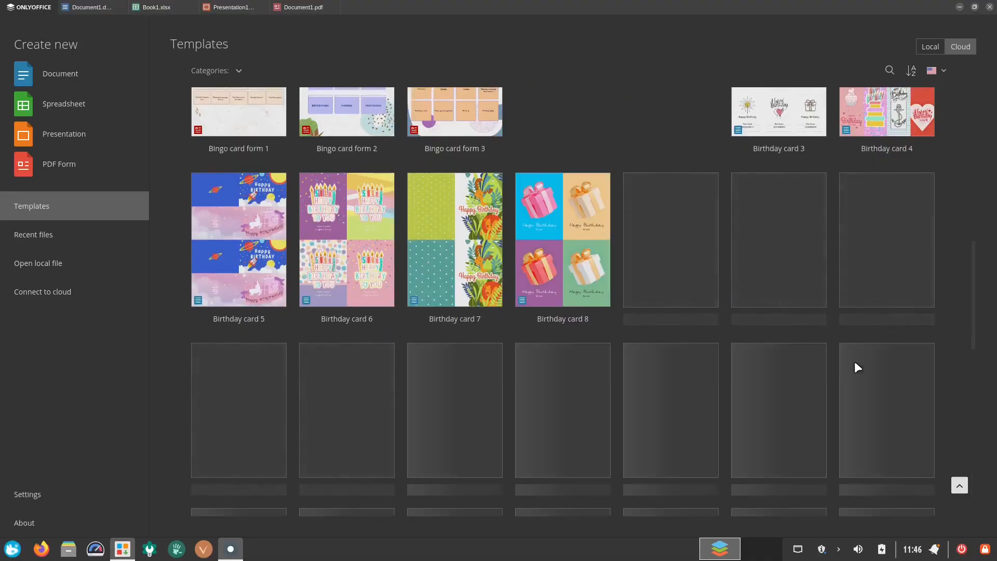
pyautogui.scroll(-7, 942, 354)
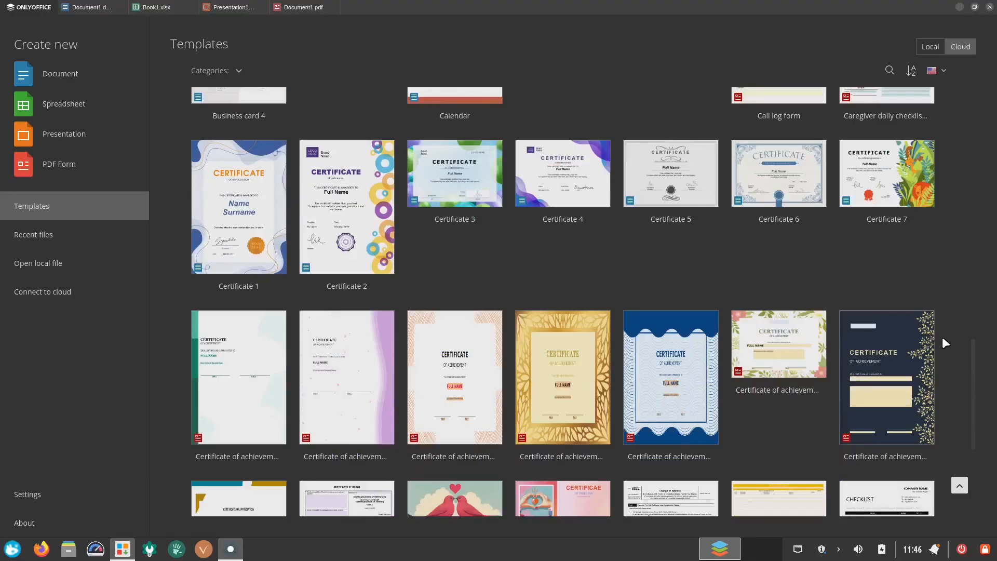
pyautogui.scroll(-4, 937, 336)
pyautogui.scroll(15, 938, 335)
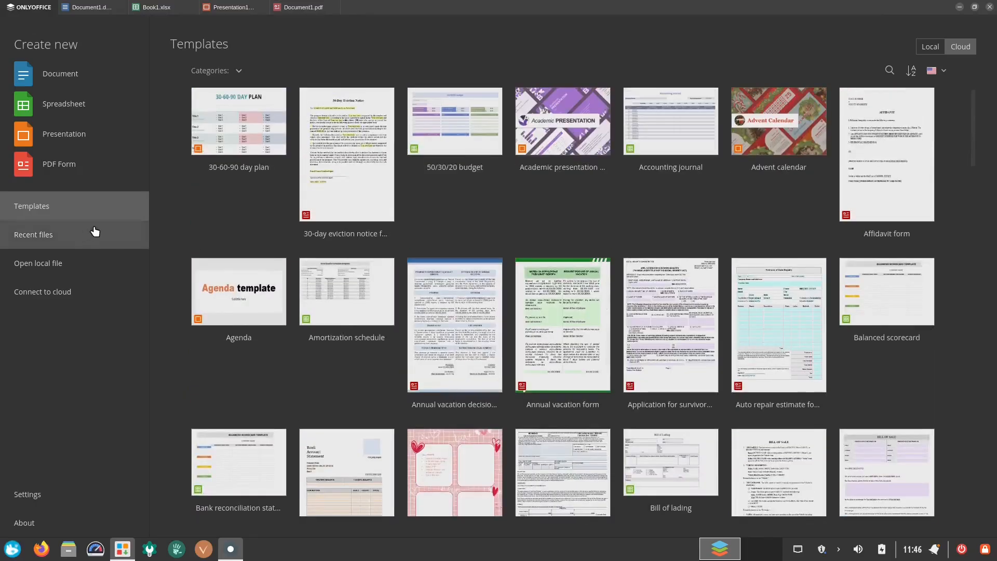
# - Check recent files and the Documents and Downloads folders without opening anything, and close ONLYOFFICE with all open documents
pyautogui.click(69, 243)
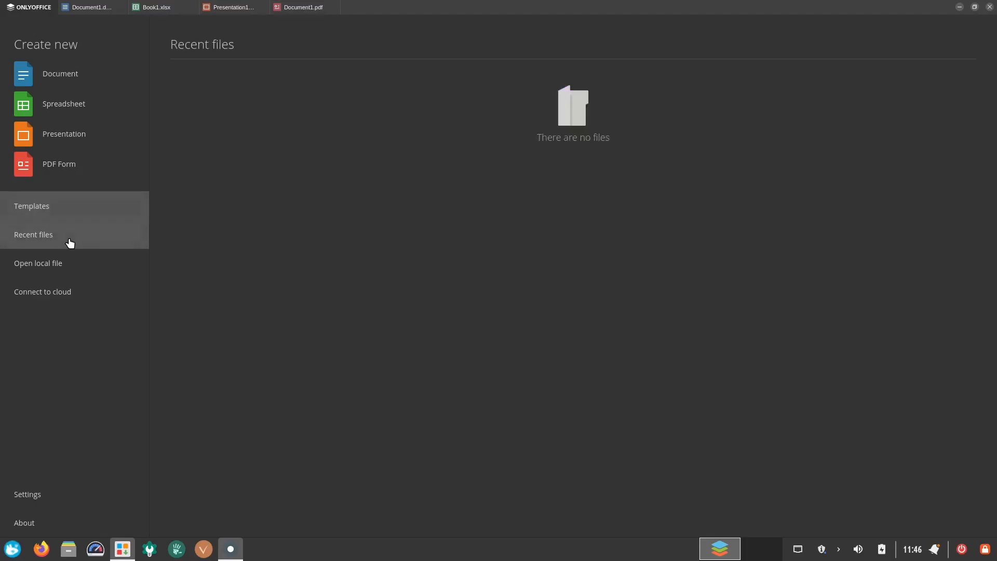
pyautogui.click(79, 263)
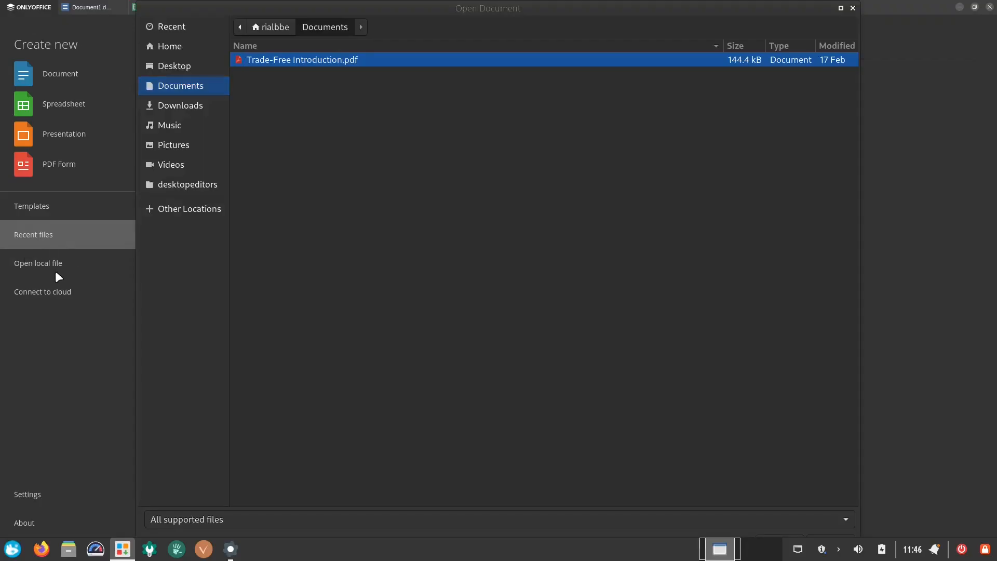
pyautogui.click(203, 105)
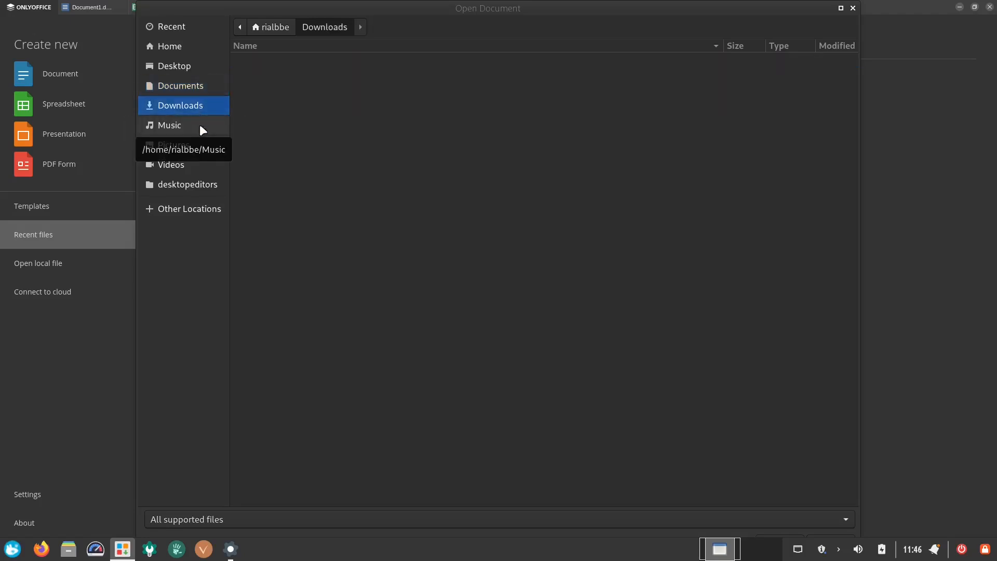
pyautogui.click(193, 86)
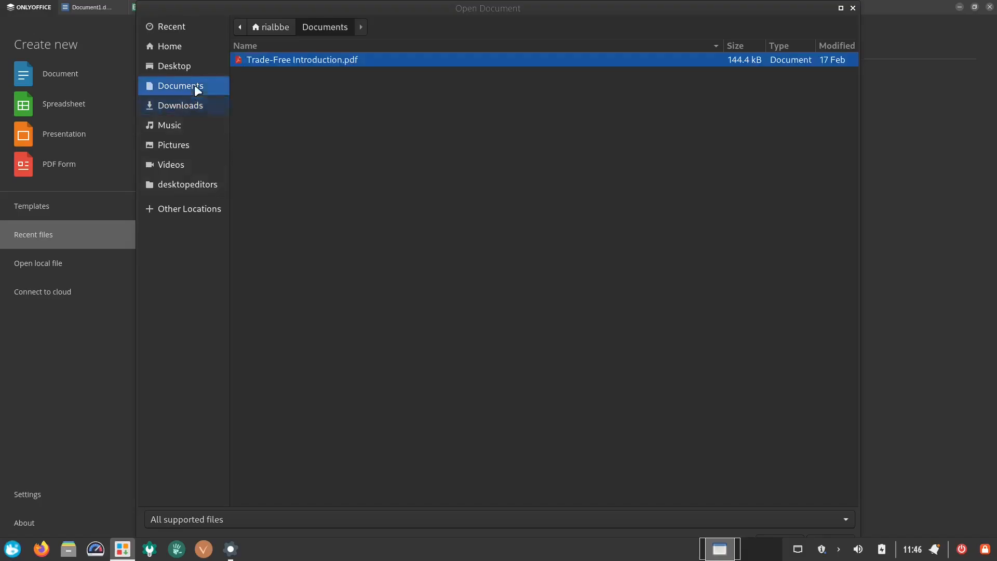
pyautogui.click(852, 8)
pyautogui.click(989, 7)
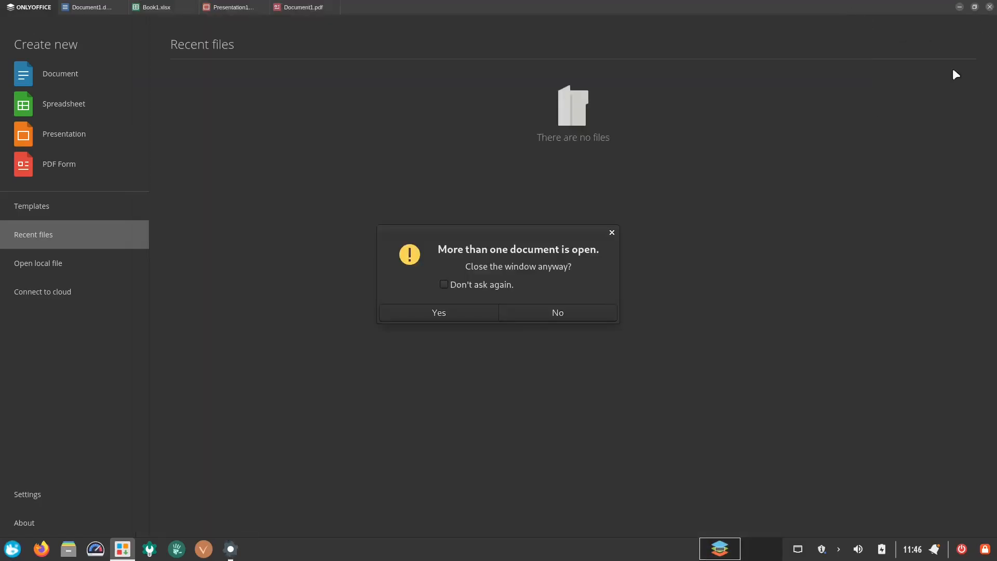
pyautogui.click(542, 308)
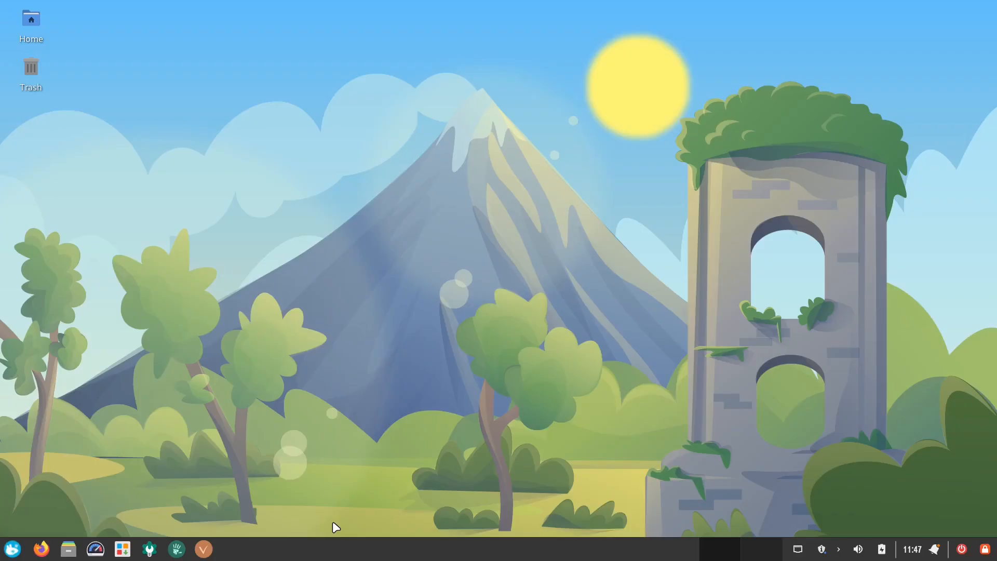
# - Open the Settings manager, scroll through its categories, and open and close the TROMjaro Theme Switcher
pyautogui.click(149, 549)
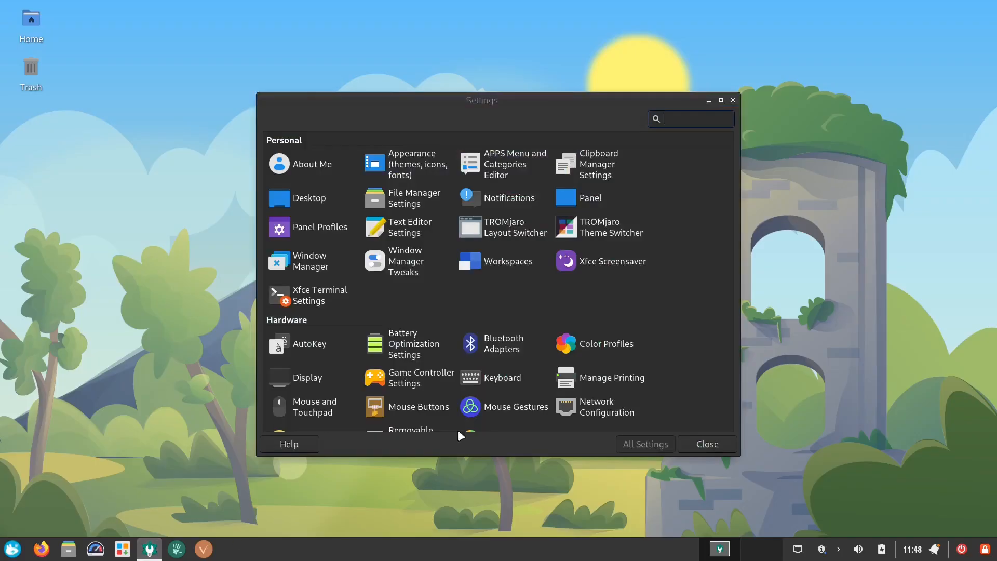
pyautogui.scroll(-5, 668, 381)
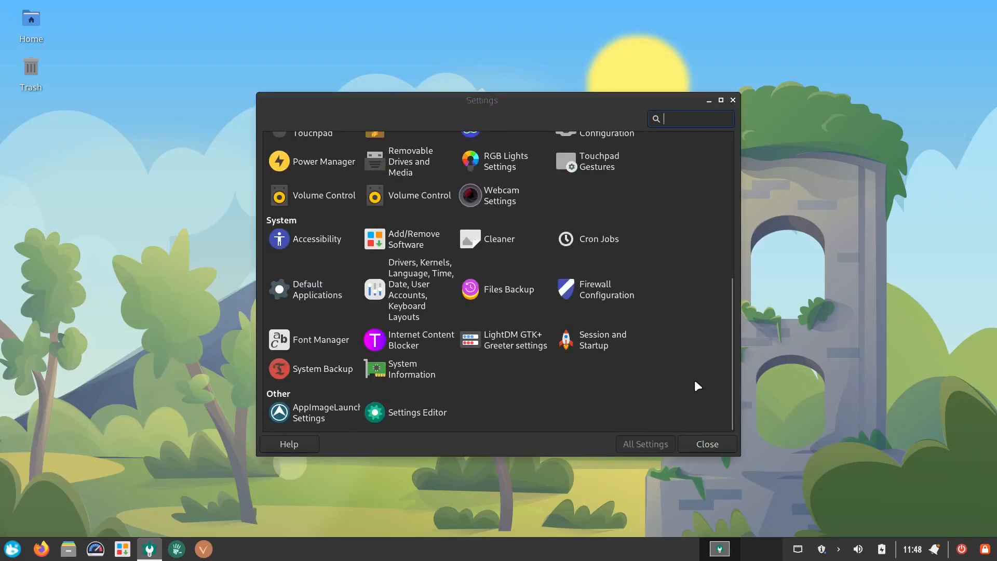
pyautogui.scroll(5, 695, 386)
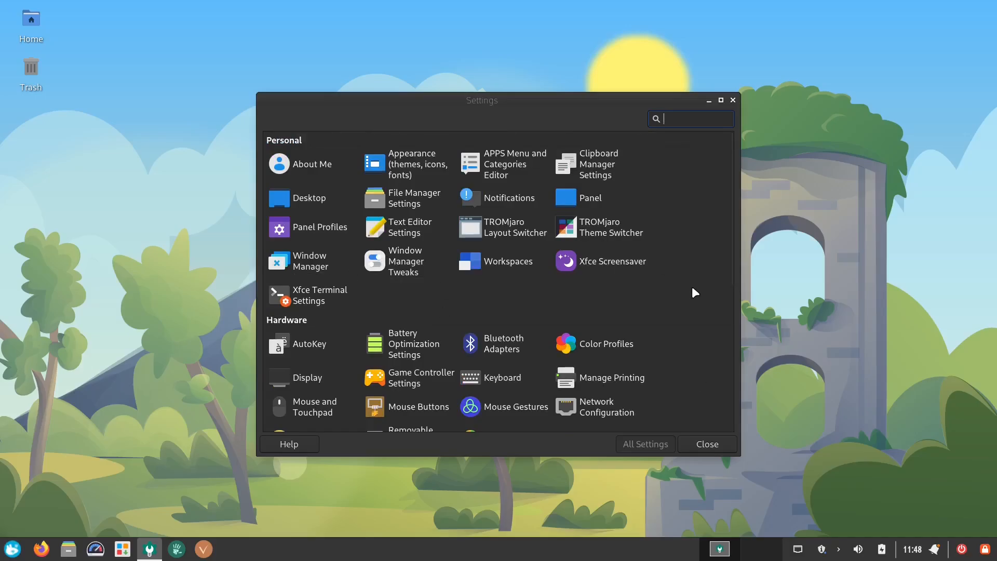
pyautogui.click(615, 232)
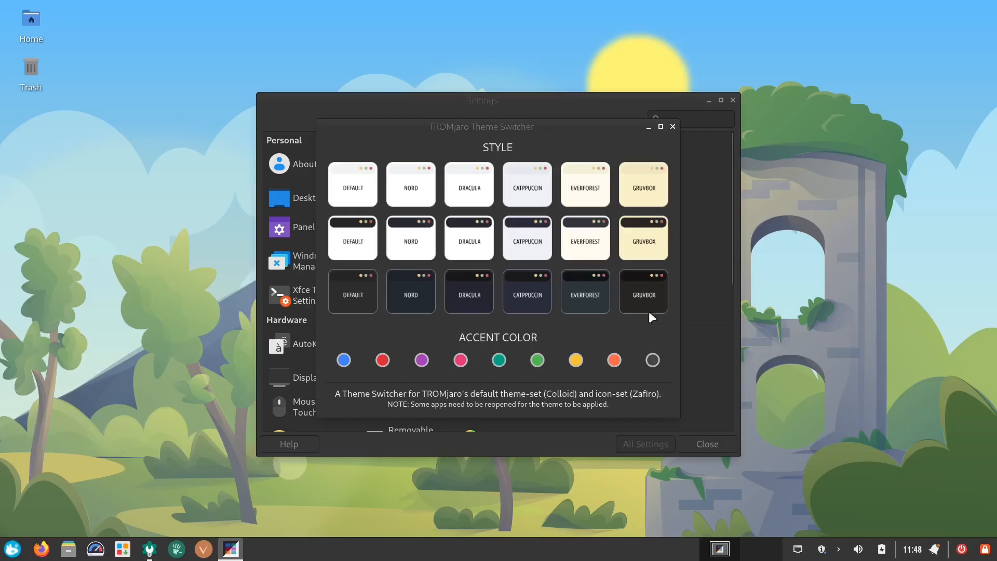
pyautogui.click(672, 127)
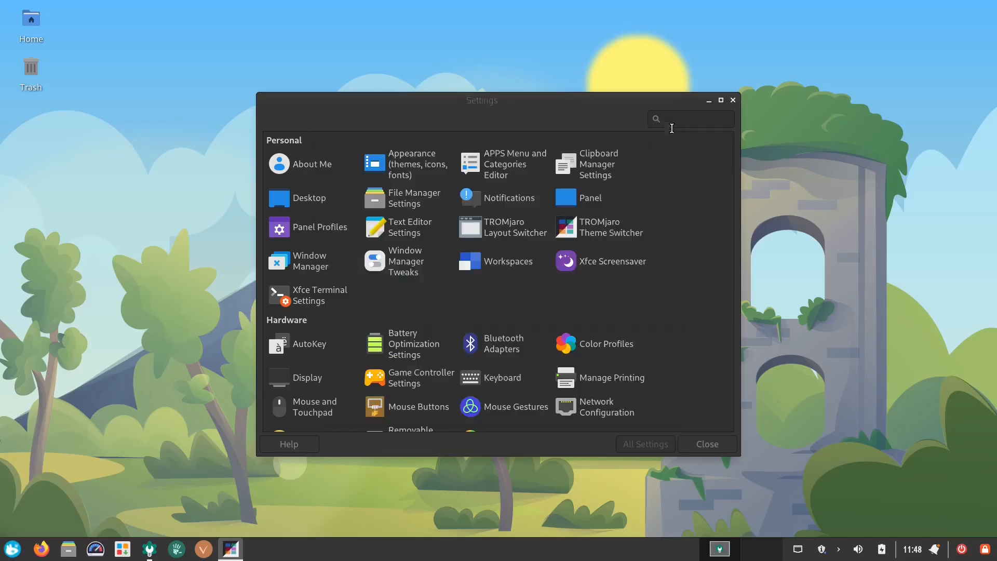
# - Open the TROMjaro Layout Switcher and apply the Gnome-Like layout, entering the admin password
pyautogui.click(542, 242)
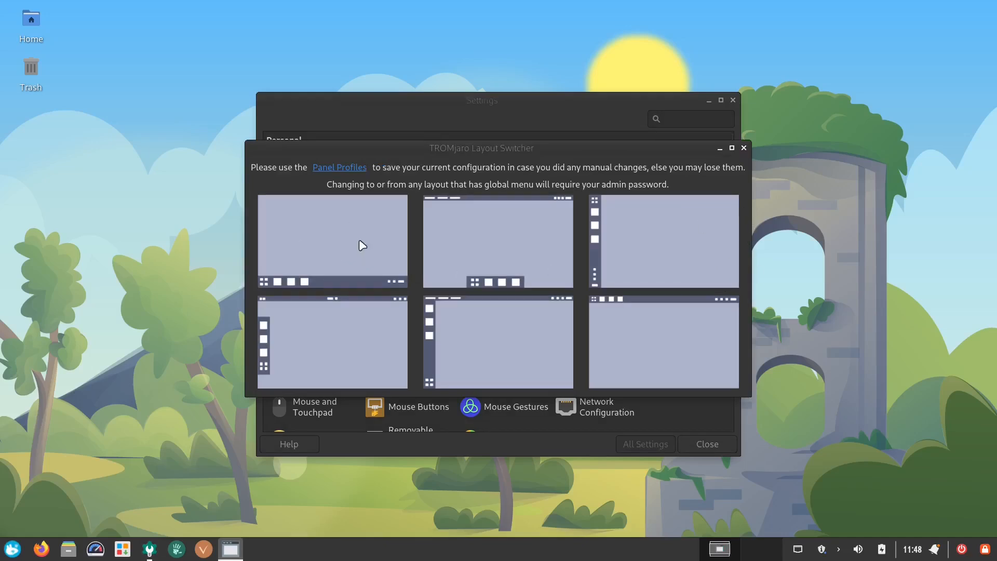
pyautogui.click(323, 349)
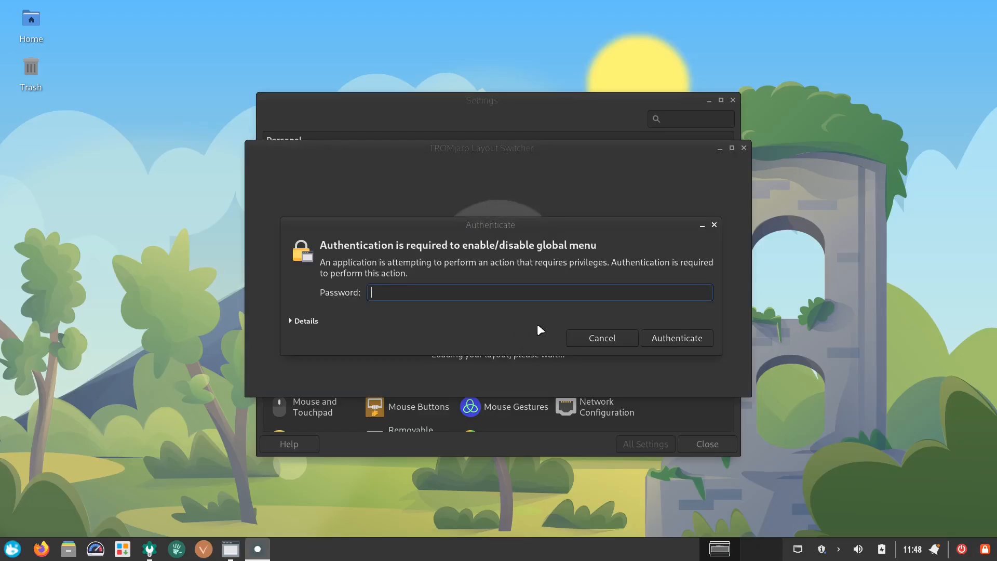
pyautogui.write('••••')
pyautogui.press('Return')
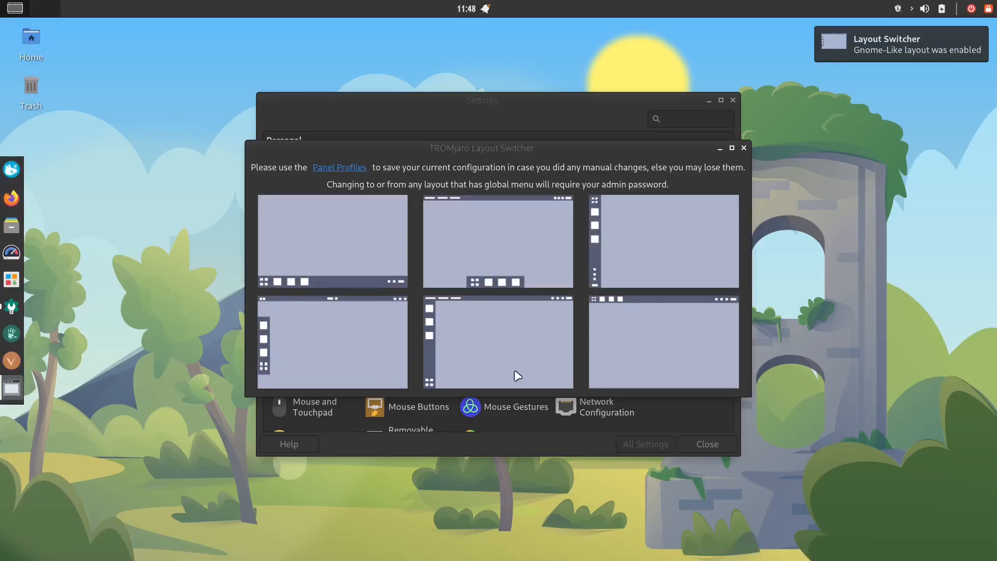
# - Apply the TopX-Like layout, re-entering the admin password when prompted
pyautogui.click(518, 352)
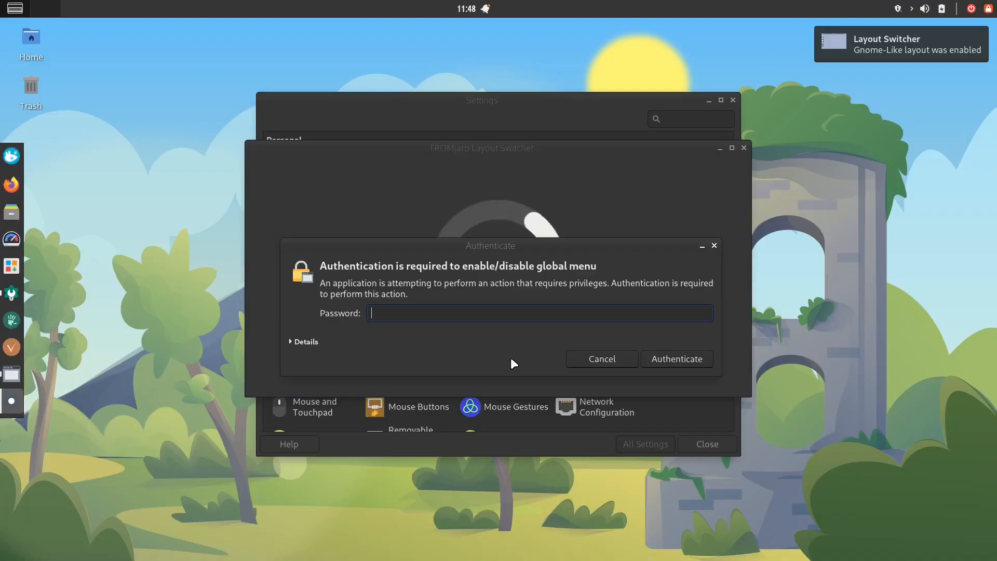
pyautogui.write('••••')
pyautogui.press('Return')
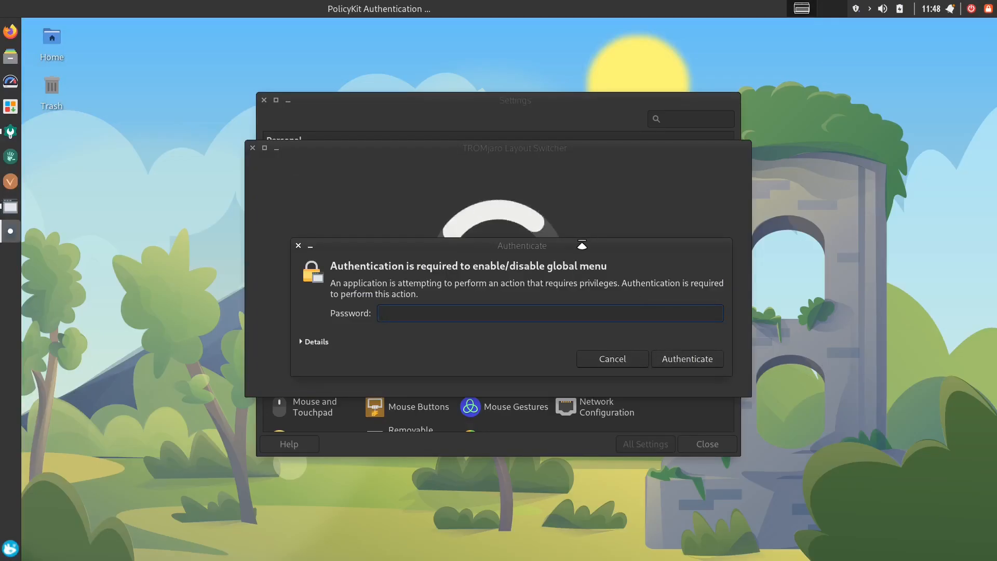
pyautogui.moveTo(584, 264); pyautogui.dragTo(603, 256)
pyautogui.write('****')
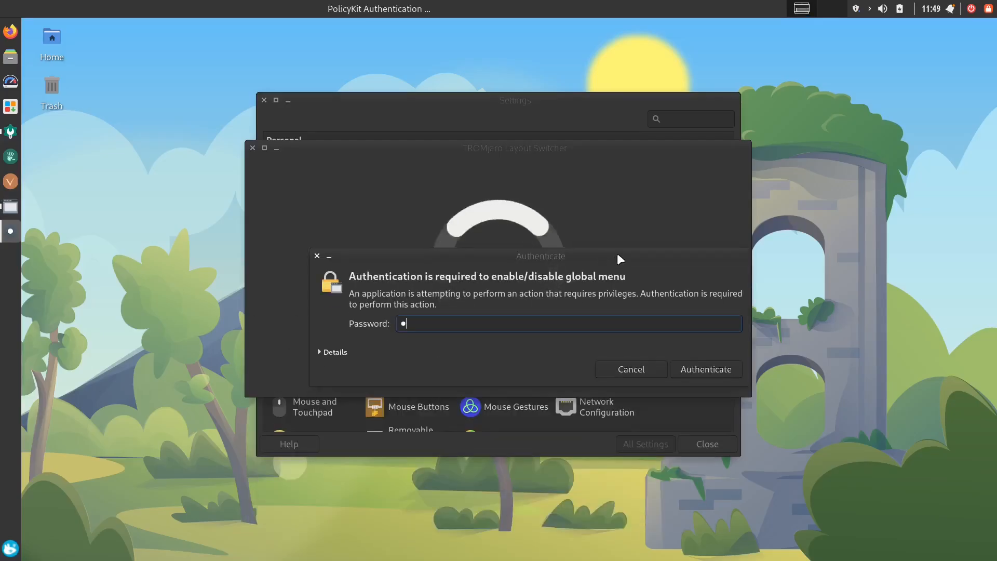
pyautogui.press('Return')
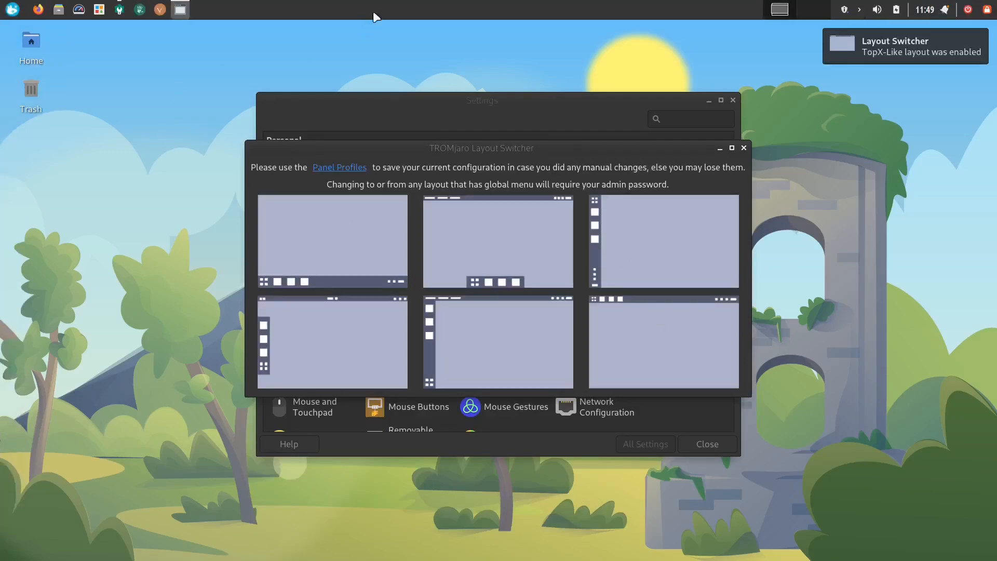
# - Apply the MX-Like layout, then the top-bar layout with a centered bottom dock, entering the admin password
pyautogui.click(650, 244)
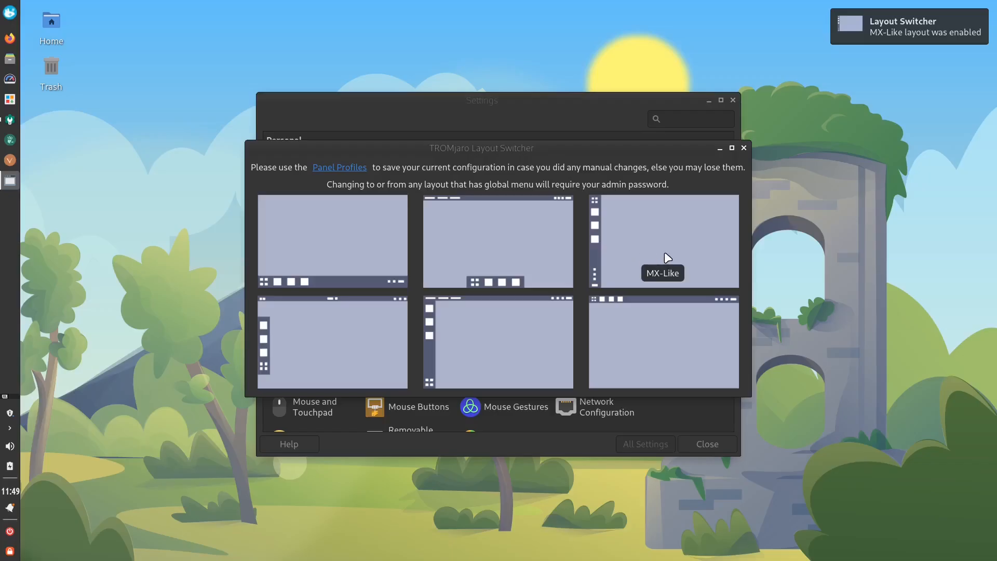
pyautogui.click(506, 257)
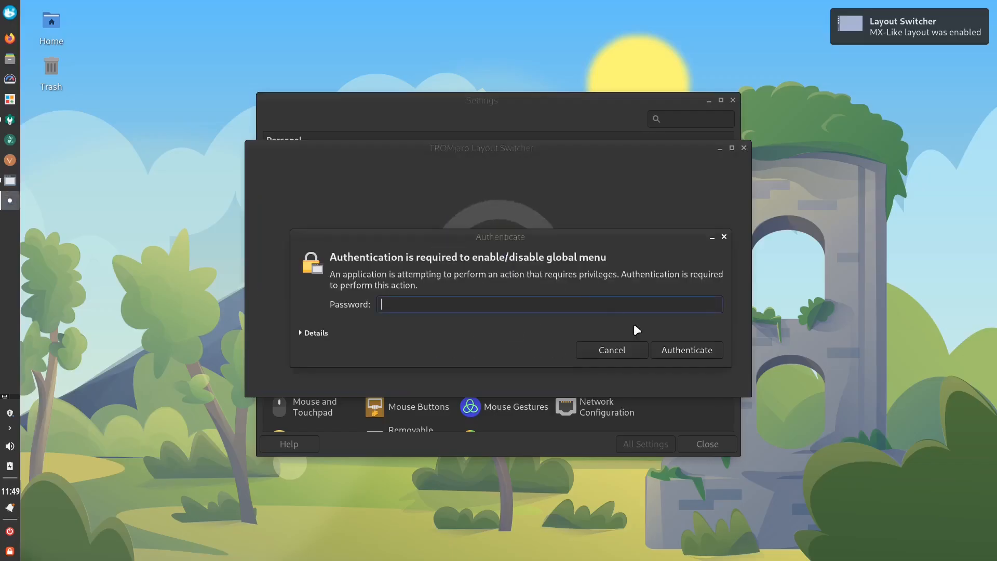
pyautogui.write('****')
pyautogui.press('Return')
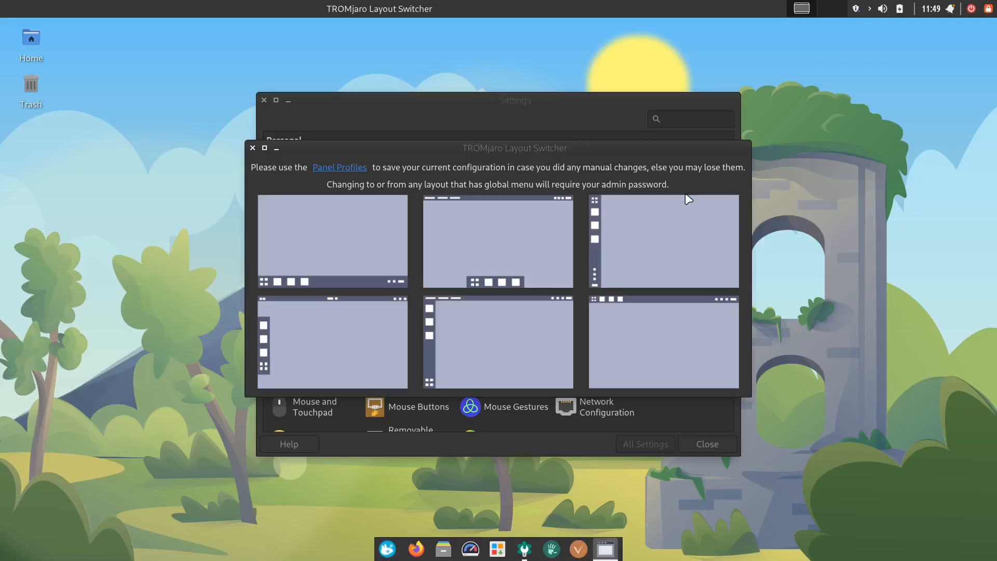
# - Close the Layout Switcher and the Settings manager
pyautogui.click(253, 148)
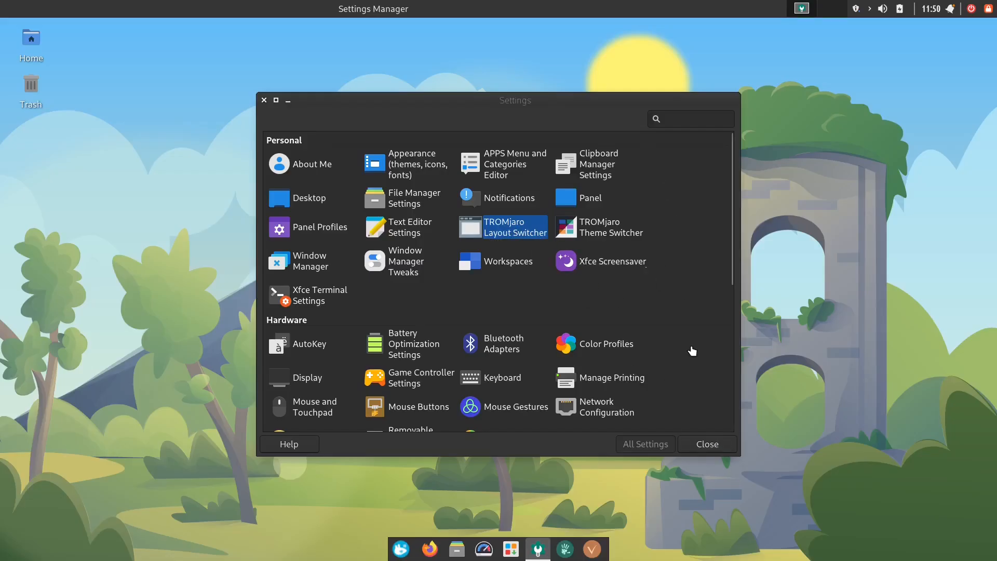
pyautogui.scroll(-5, 698, 357)
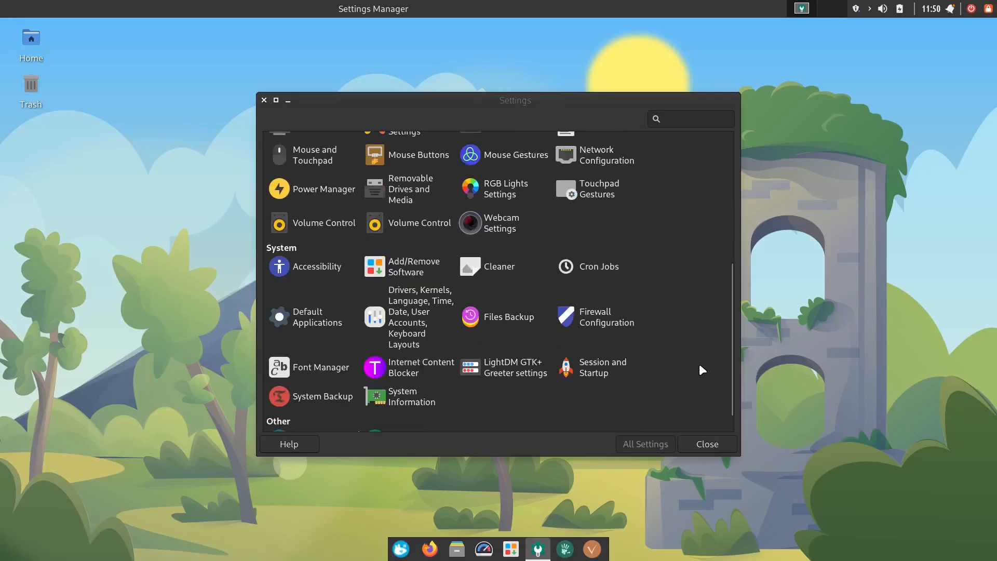
pyautogui.scroll(-1, 701, 366)
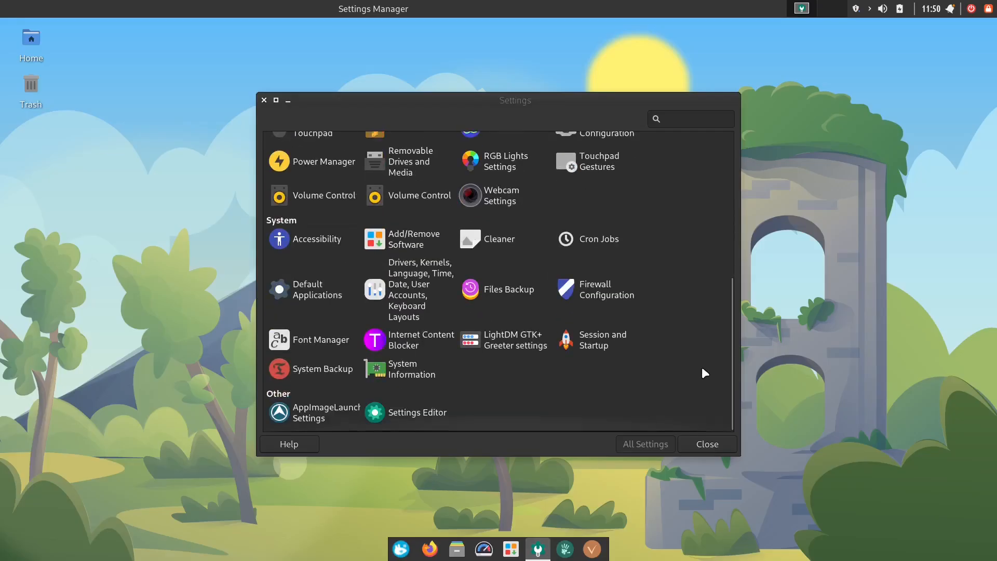
pyautogui.click(719, 444)
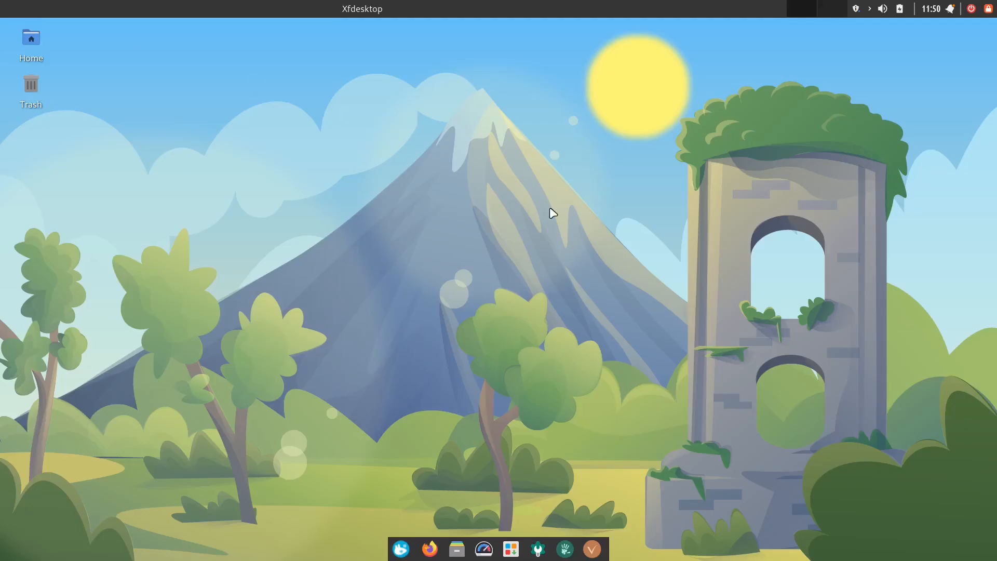
# - Open the power-off dialog and cancel it
pyautogui.click(972, 9)
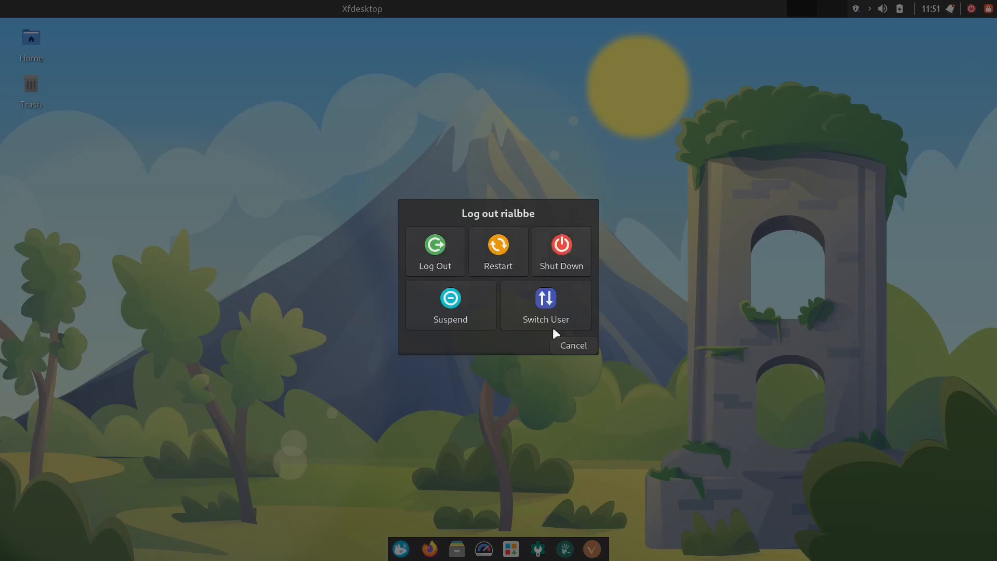
pyautogui.click(583, 346)
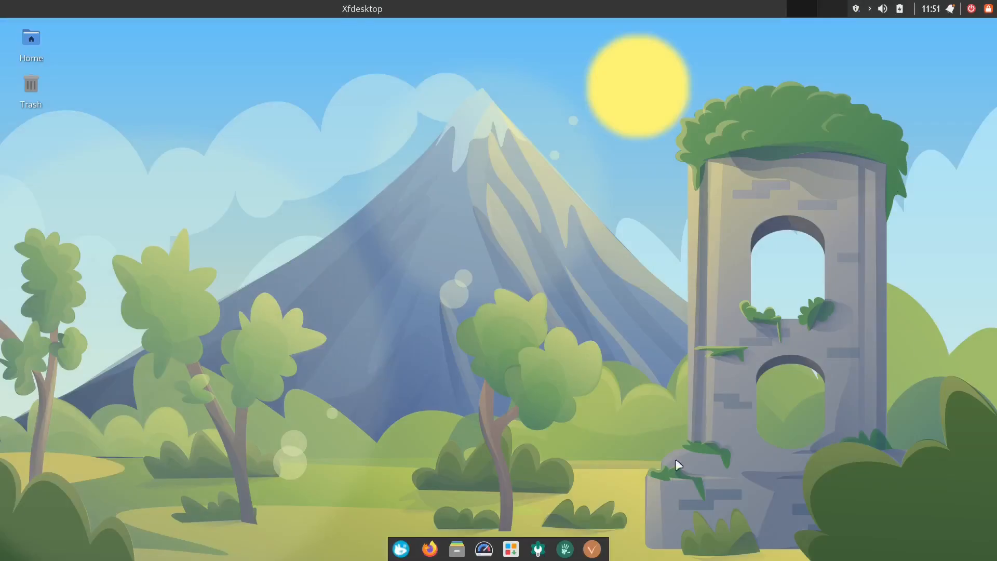
# - Reopen the Layout Switcher, apply the Windows-Like layout with the admin password, and close both windows
pyautogui.click(538, 552)
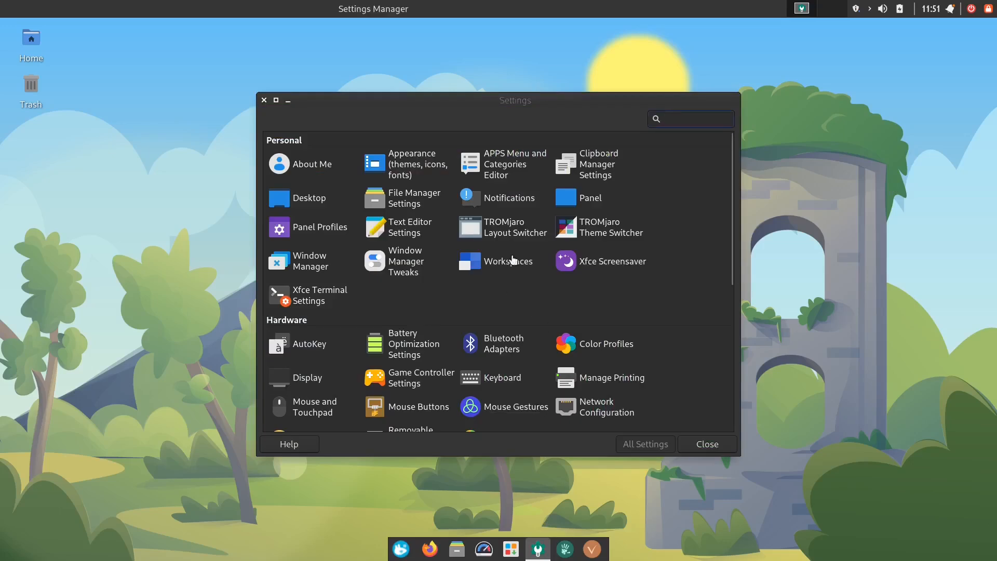
pyautogui.click(501, 234)
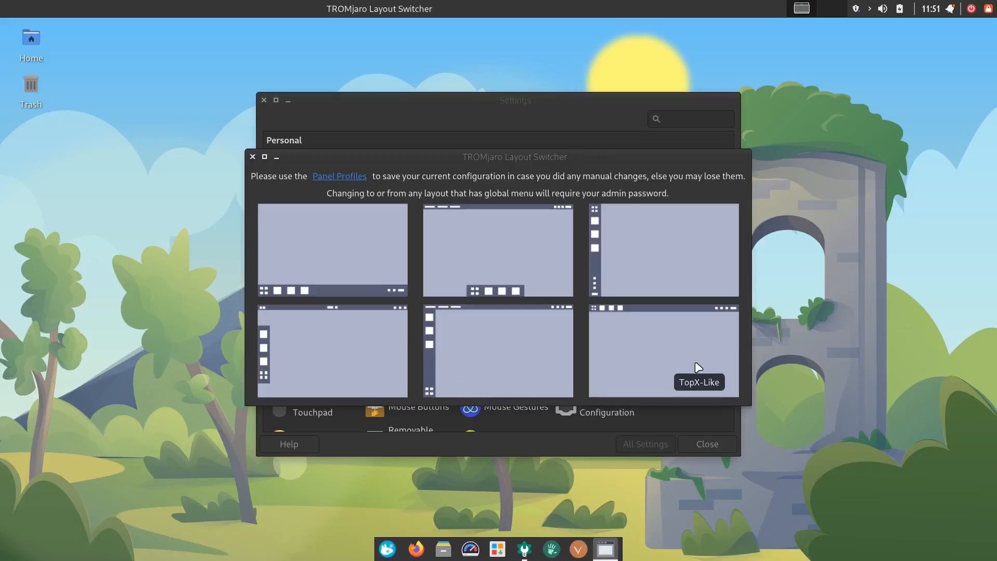
pyautogui.click(355, 250)
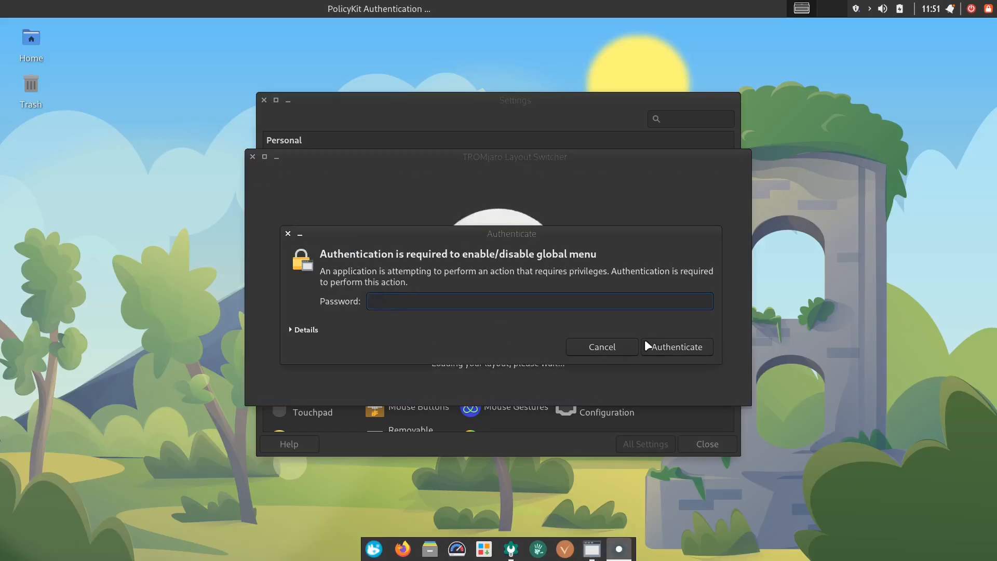
pyautogui.write('••••••')
pyautogui.click(645, 345)
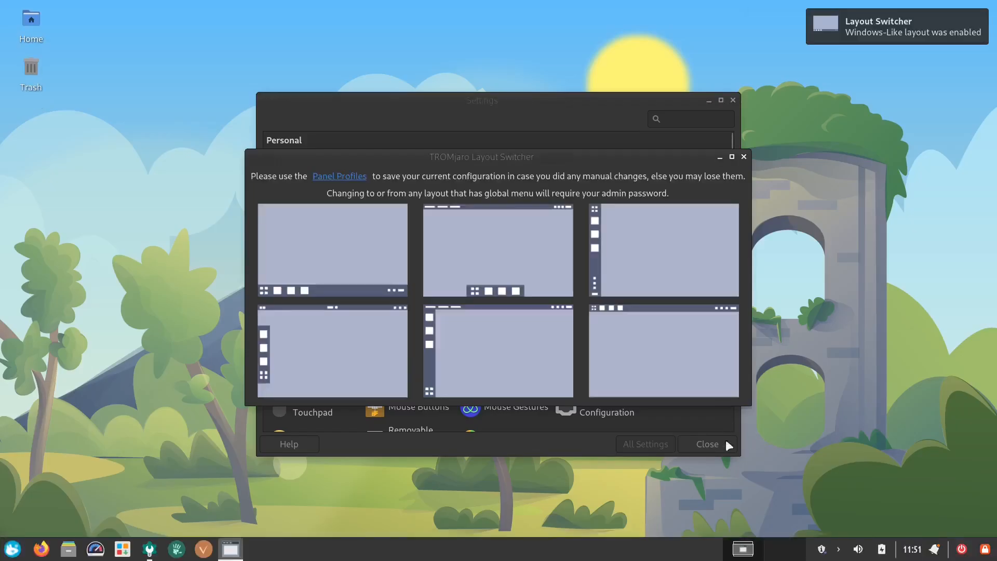
pyautogui.click(743, 157)
pyautogui.click(708, 444)
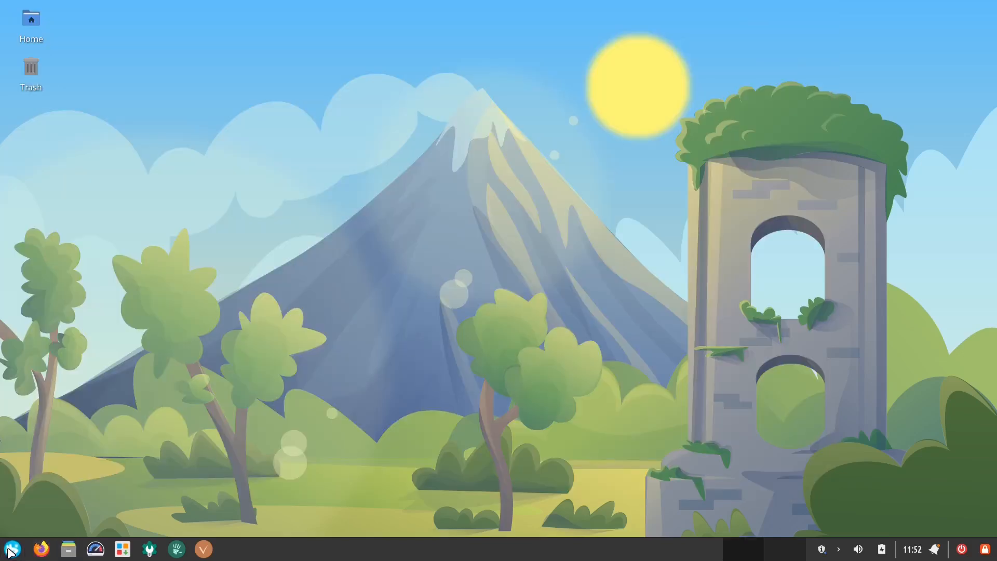
# - Launch ONLYOFFICE from the Office category of the applications menu
pyautogui.click(12, 549)
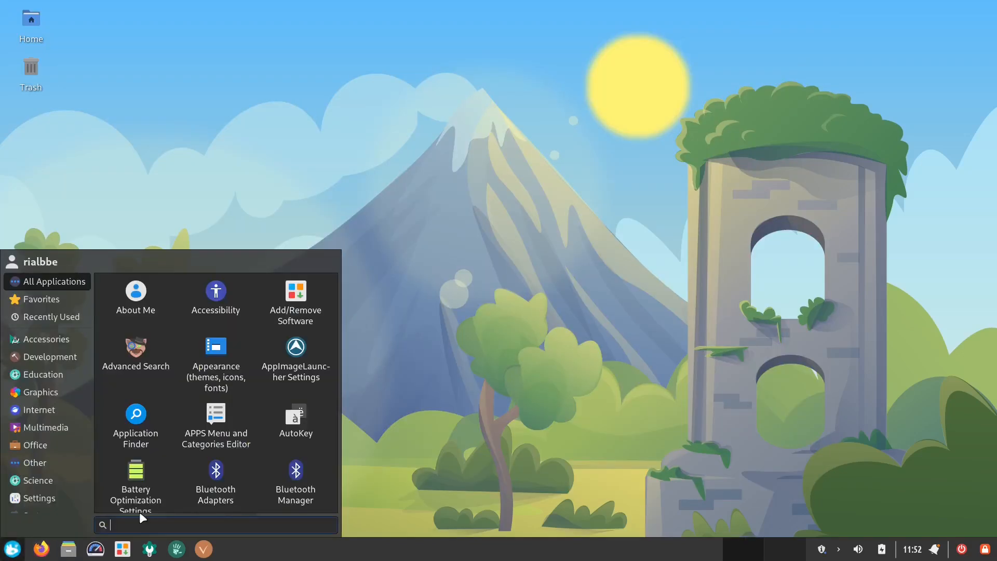
pyautogui.click(41, 444)
pyautogui.click(216, 353)
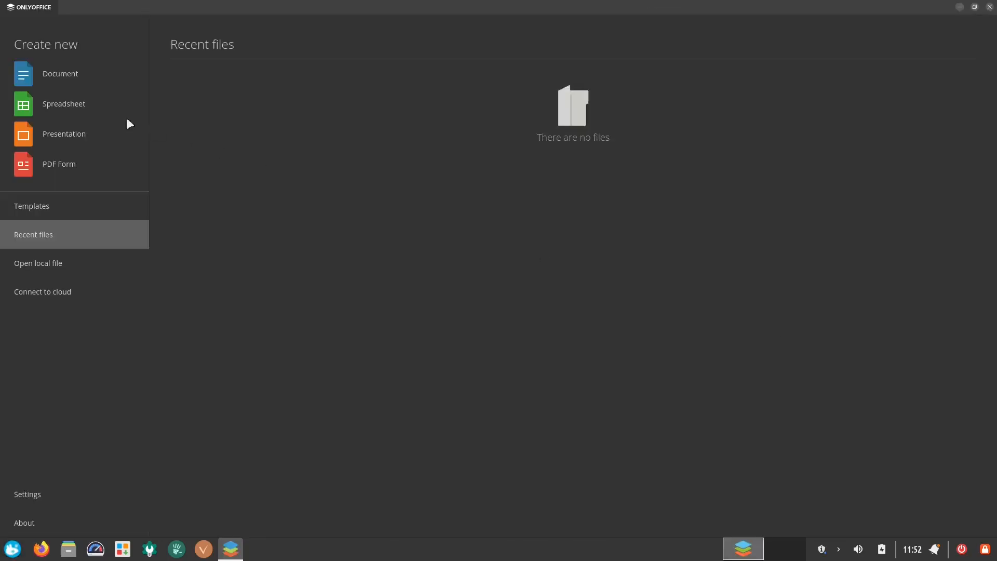
# - Create a new document, spreadsheet, presentation and PDF form
pyautogui.click(73, 74)
pyautogui.click(57, 109)
pyautogui.click(69, 134)
pyautogui.click(59, 165)
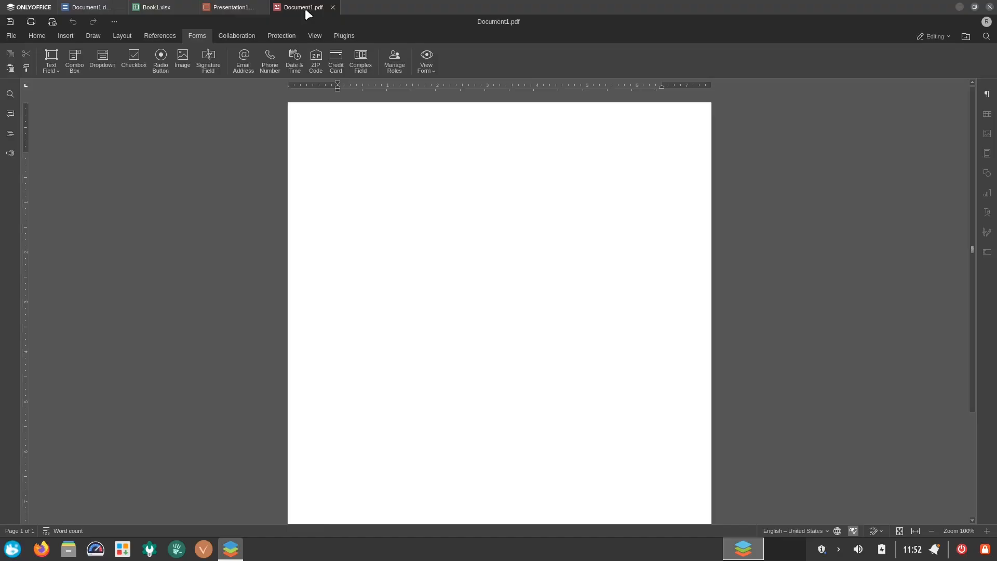
# - Close ONLYOFFICE with all open documents
pyautogui.click(990, 7)
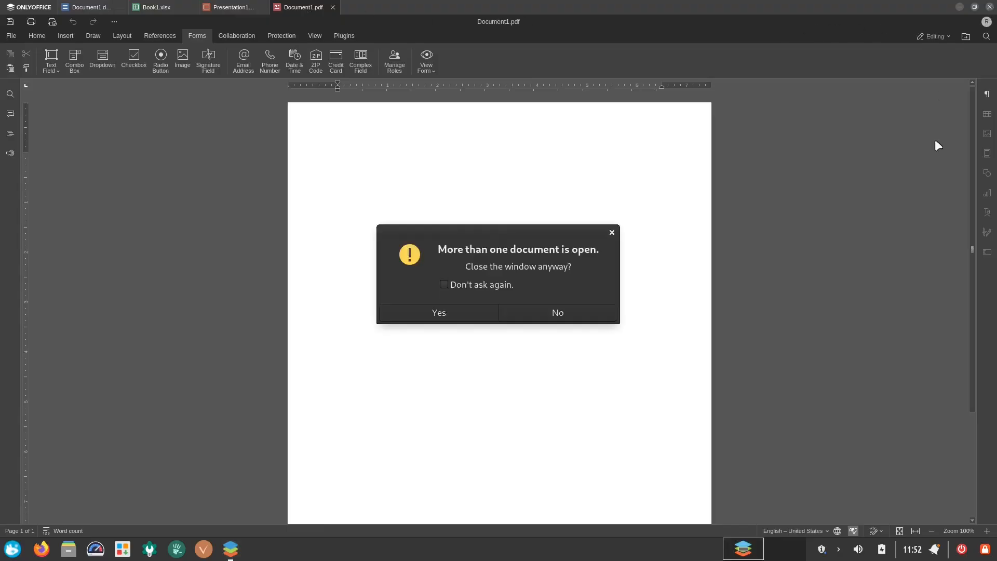
pyautogui.click(459, 310)
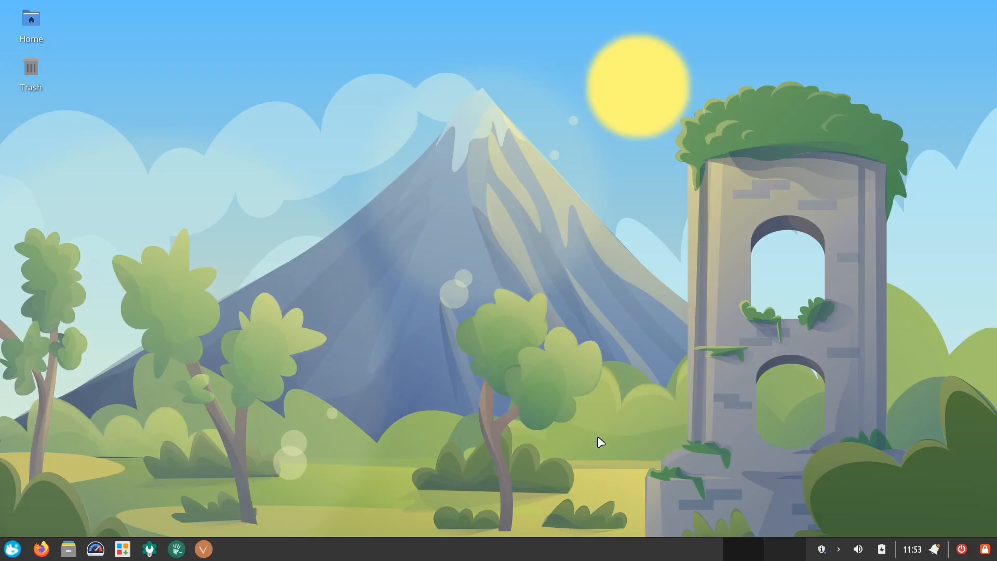
# - Open the TROMjaro Apps web page and expand its site menu
pyautogui.click(177, 549)
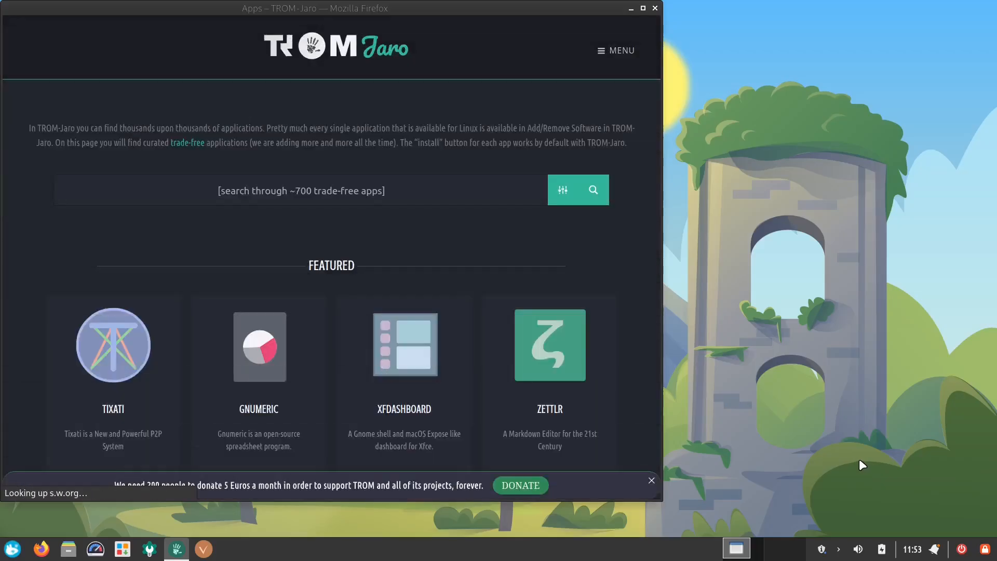
pyautogui.click(605, 54)
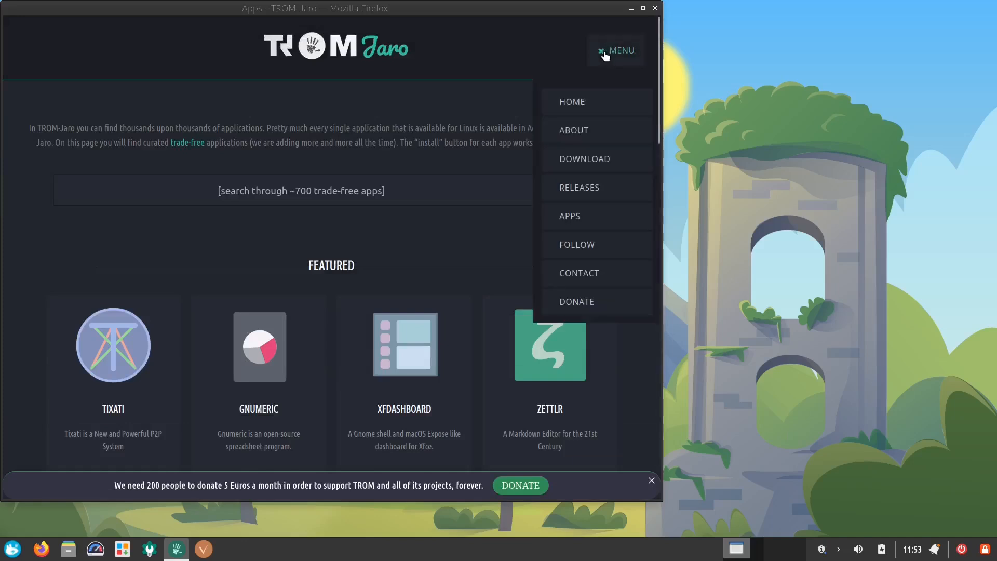